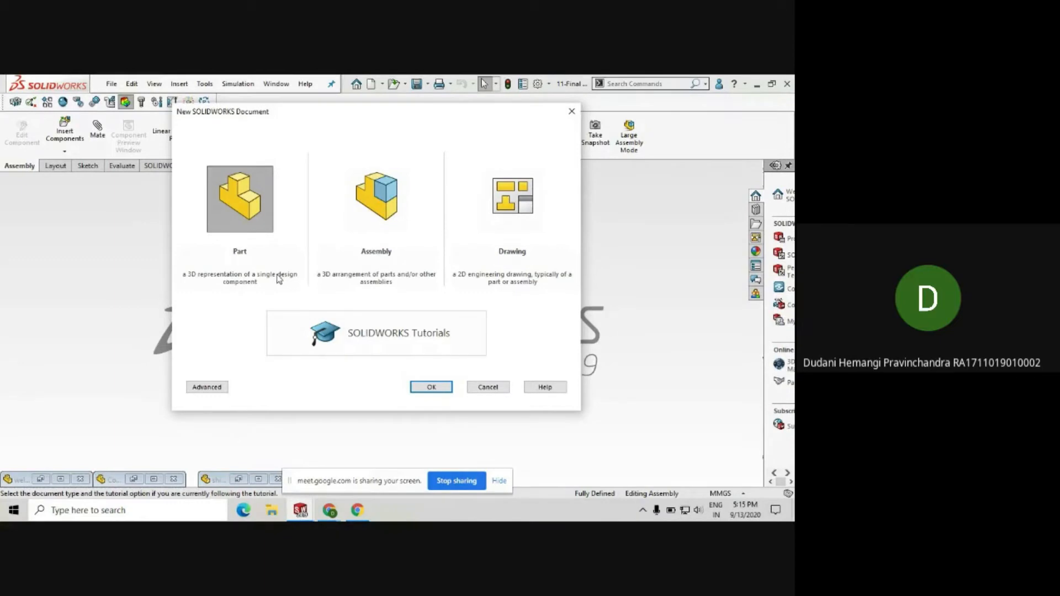
- Create a new part document and set its units to MMGS (millimeter, gram, second)
{"action": "double_click", "coordinate": [254, 216]}
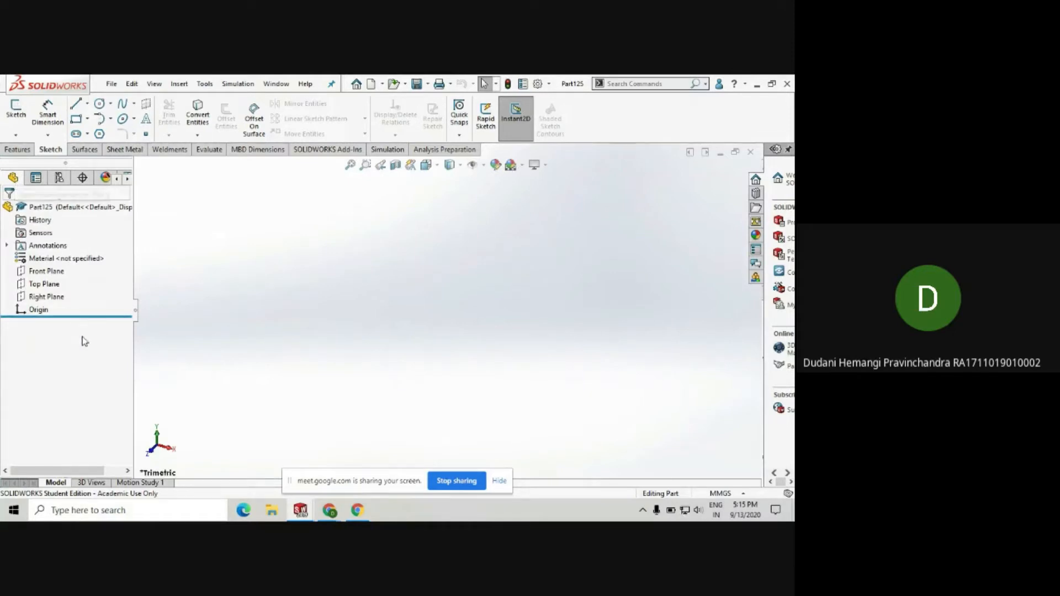
{"action": "left_click", "coordinate": [44, 284]}
{"action": "left_click", "coordinate": [46, 296]}
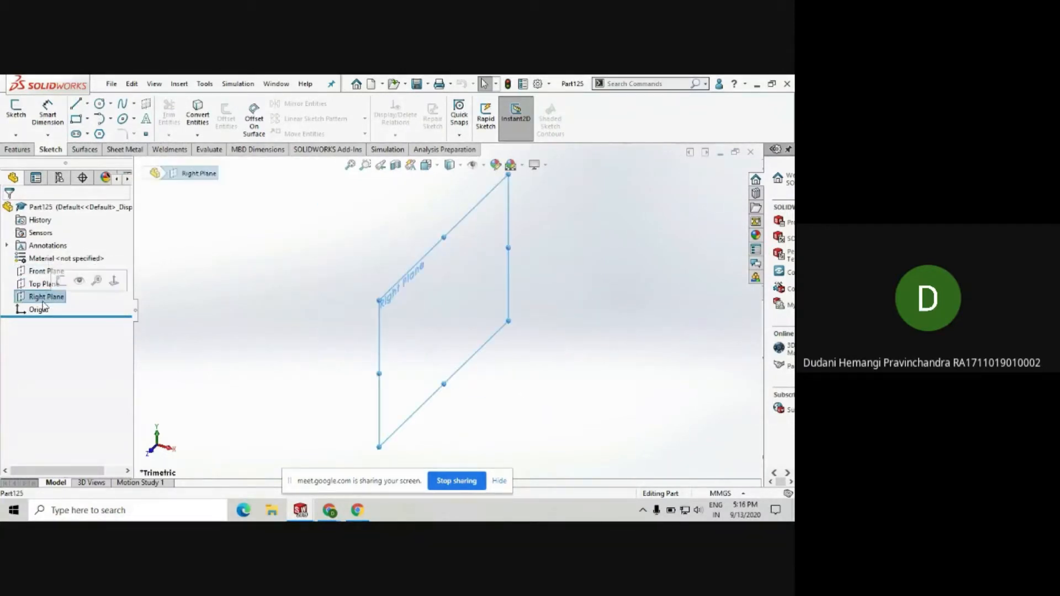
{"action": "left_click", "coordinate": [37, 309]}
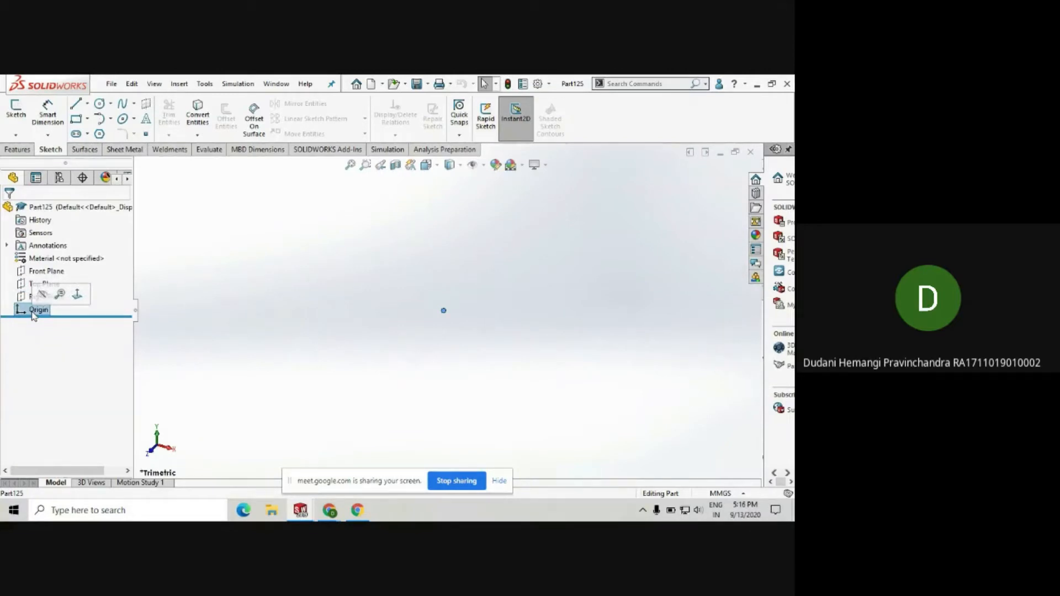
{"action": "left_click", "coordinate": [725, 496]}
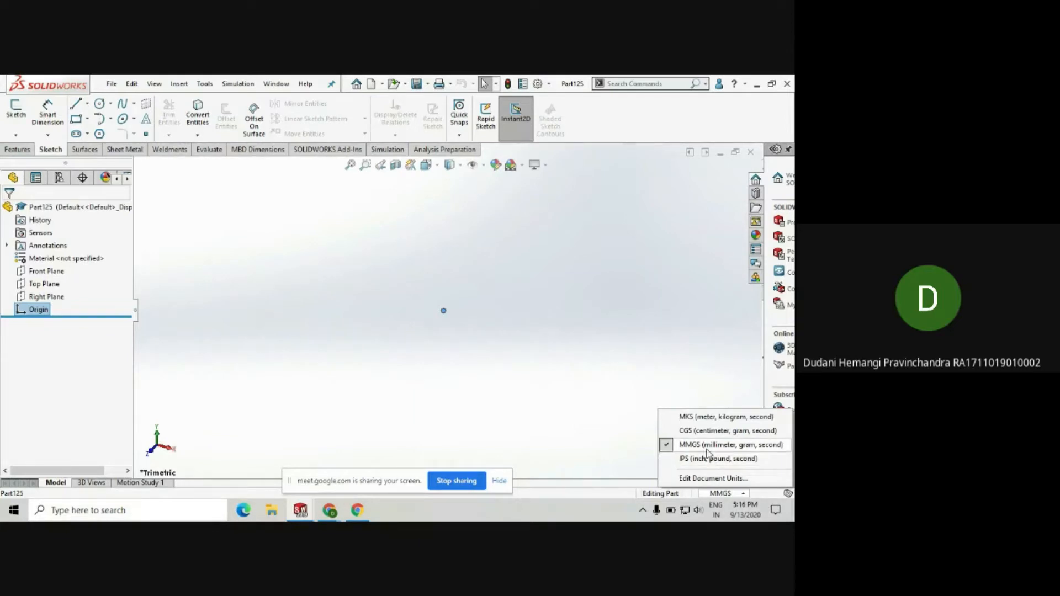
{"action": "left_click", "coordinate": [706, 450]}
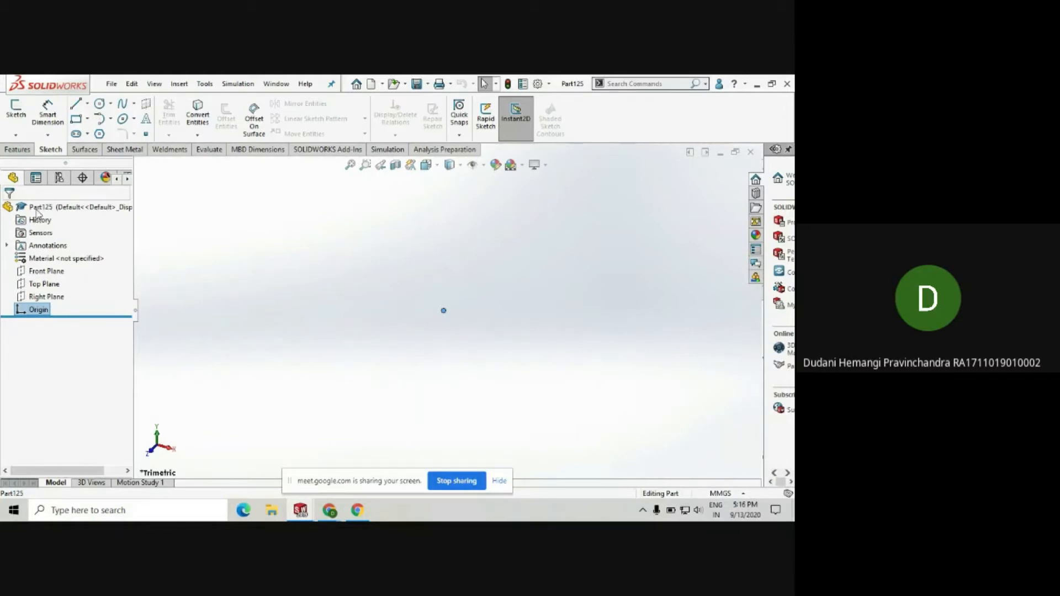
- Start a new sketch on the Top Plane
{"action": "right_click", "coordinate": [48, 273]}
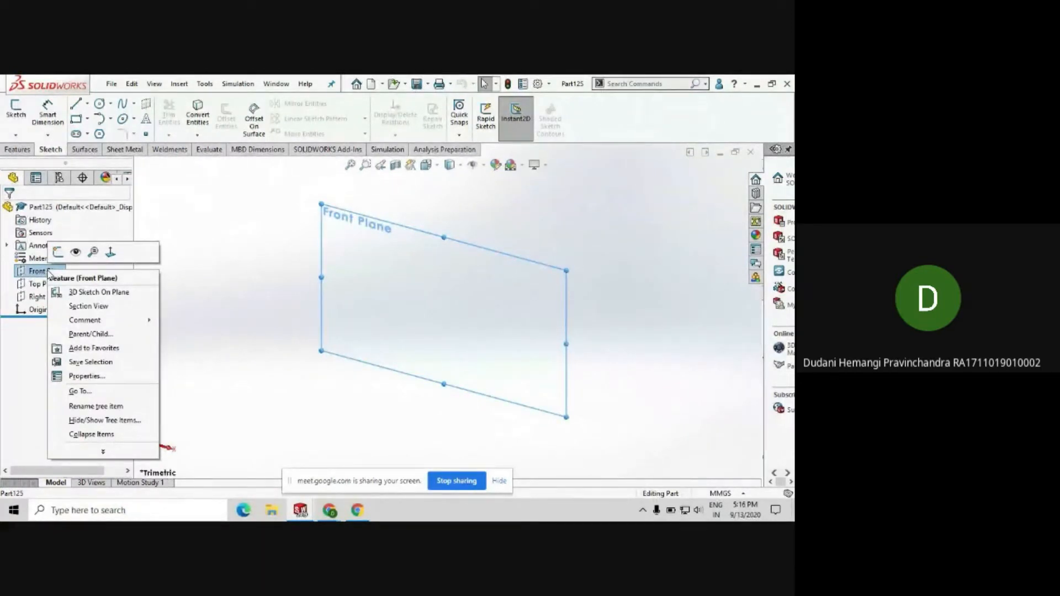
{"action": "left_click", "coordinate": [38, 283]}
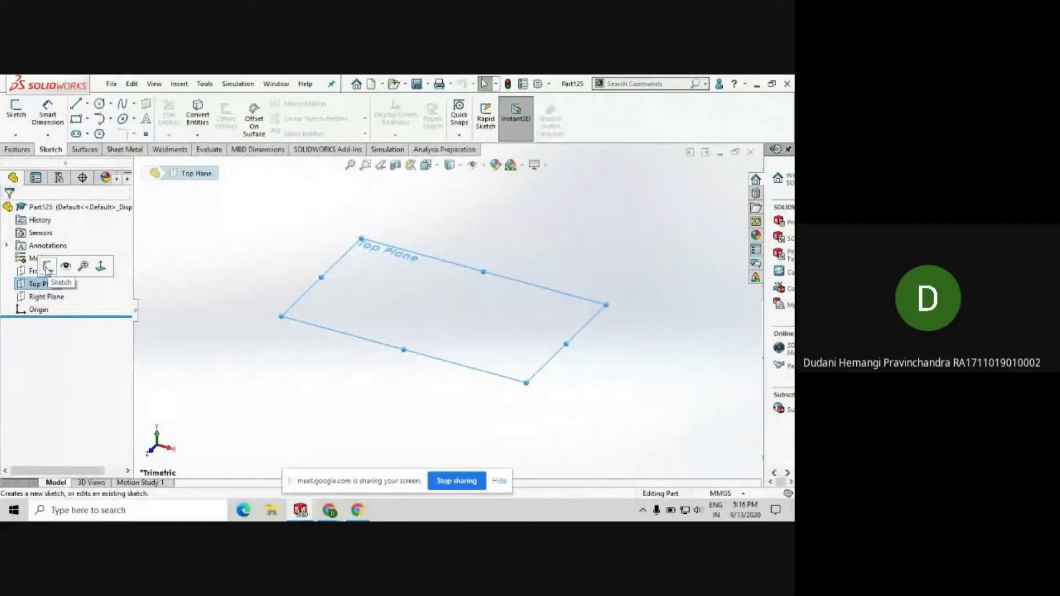
{"action": "left_click", "coordinate": [46, 269]}
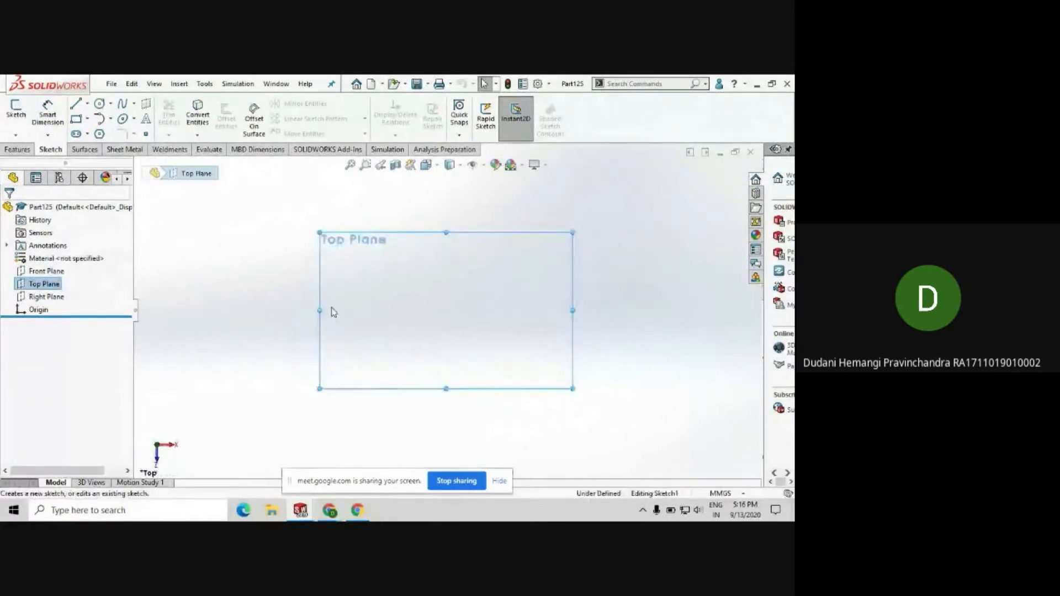
- Sketch a circle about 50 mm in diameter centred on the origin
{"action": "scroll", "coordinate": [518, 304], "scroll_direction": "down", "scroll_amount": 1}
{"action": "scroll", "coordinate": [524, 303], "scroll_direction": "up", "scroll_amount": 1}
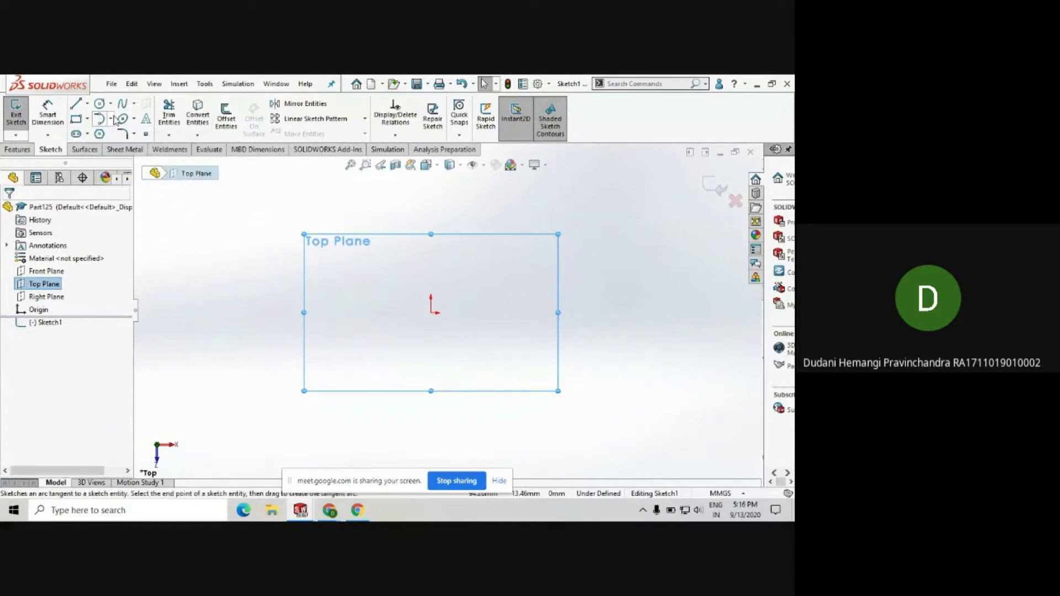
{"action": "left_click", "coordinate": [100, 104]}
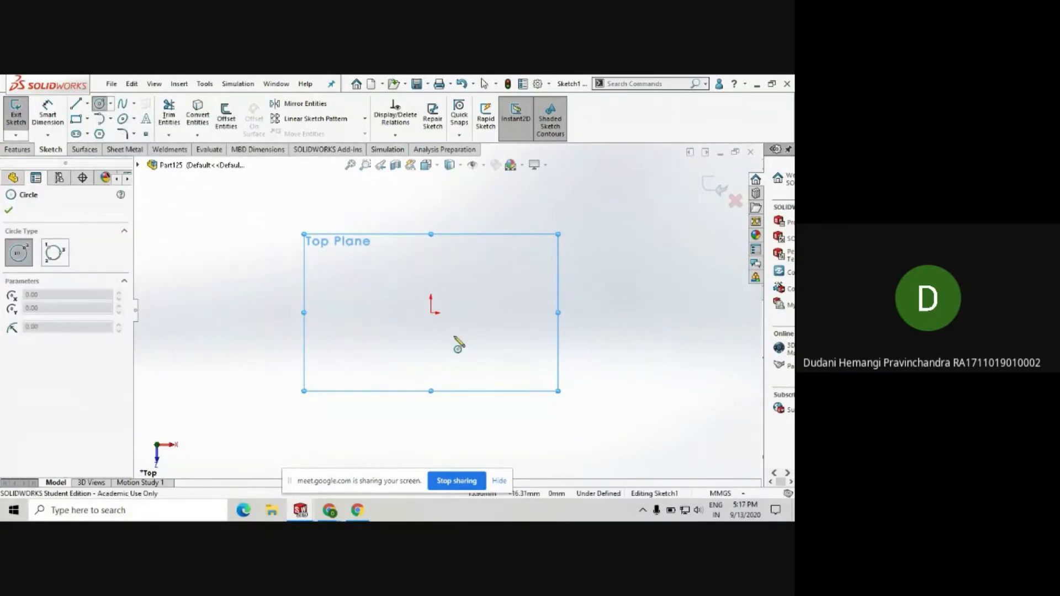
{"action": "left_click", "coordinate": [431, 313]}
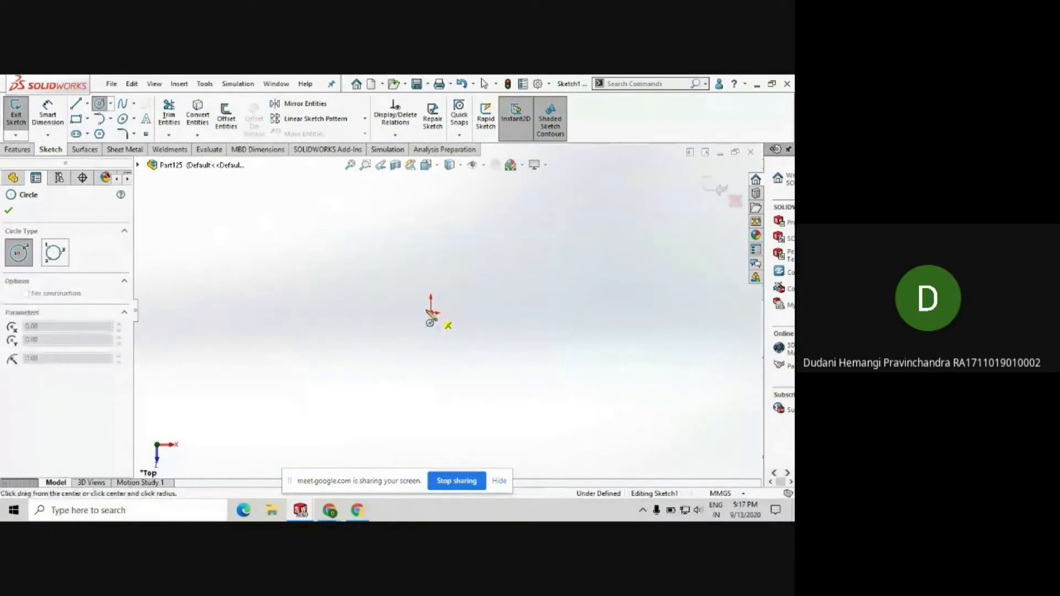
{"action": "left_click", "coordinate": [400, 301]}
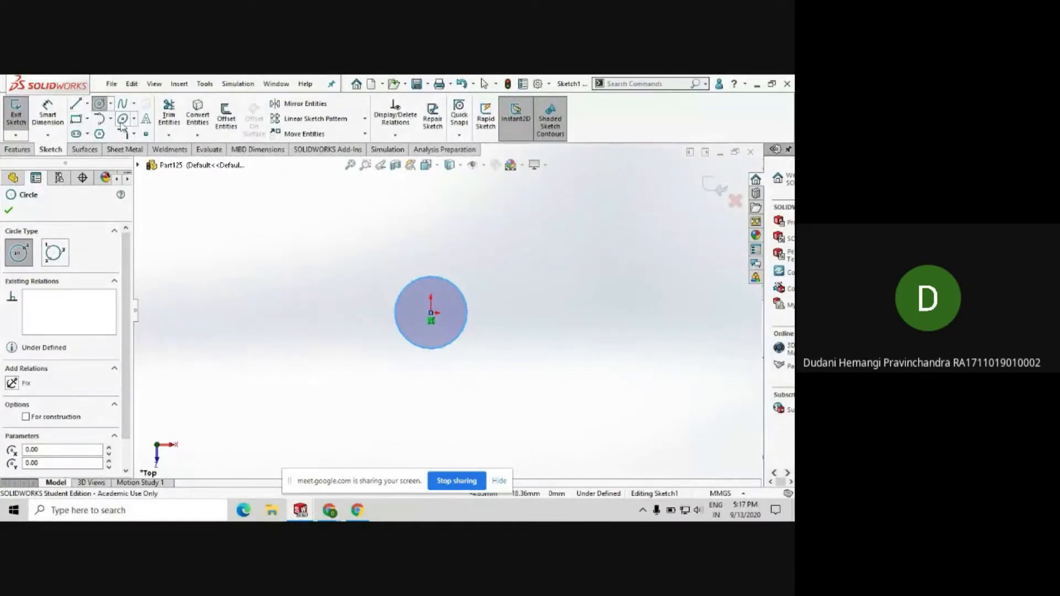
- Dimension the circle's diameter and set it to 50 mm
{"action": "left_click", "coordinate": [50, 113]}
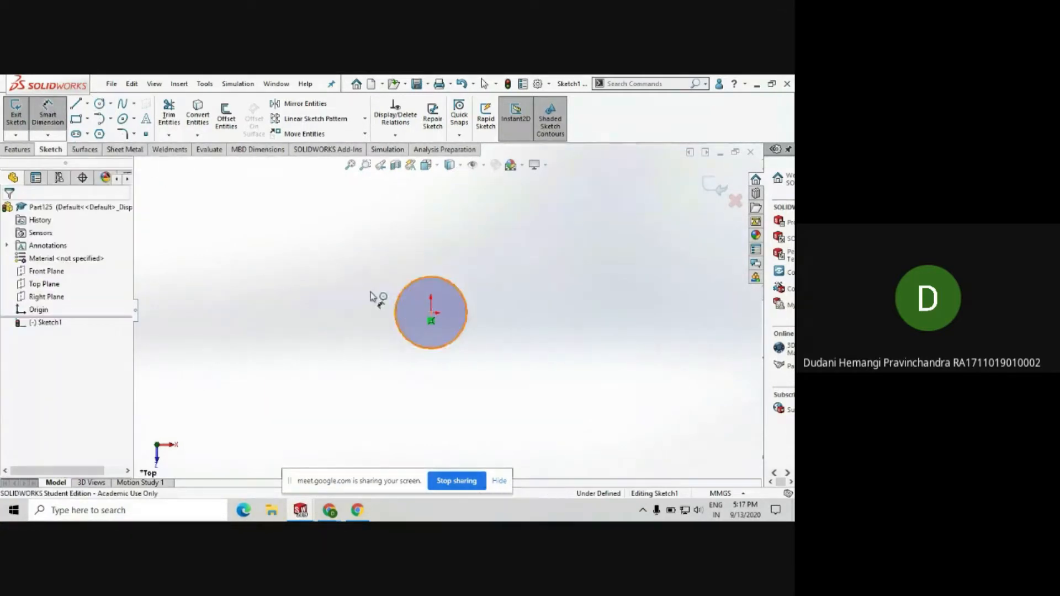
{"action": "left_click", "coordinate": [396, 302]}
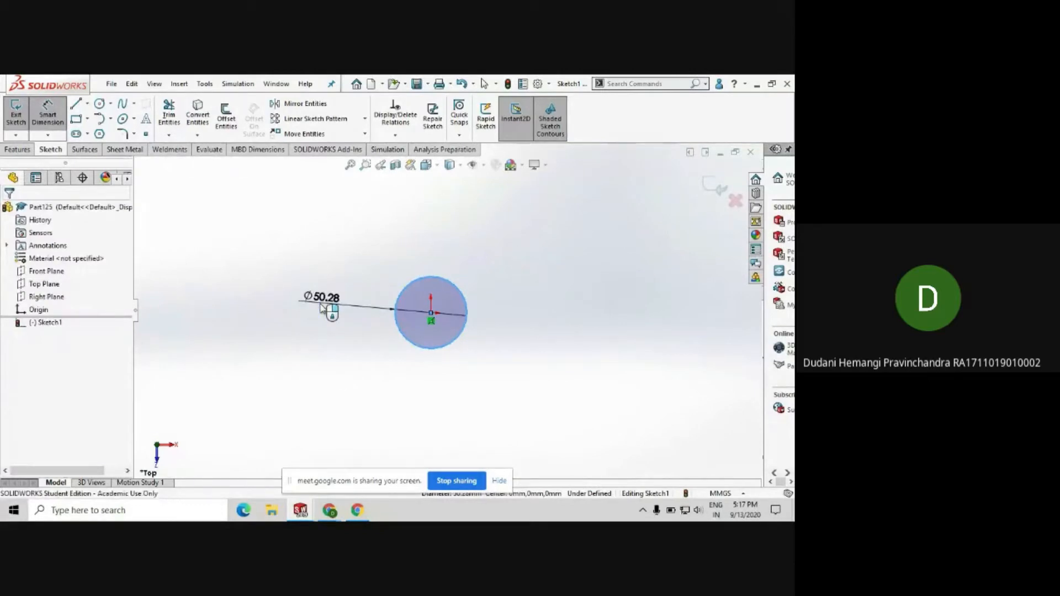
{"action": "left_click", "coordinate": [323, 308]}
{"action": "type", "text": "50"}
{"action": "key", "text": "Return"}
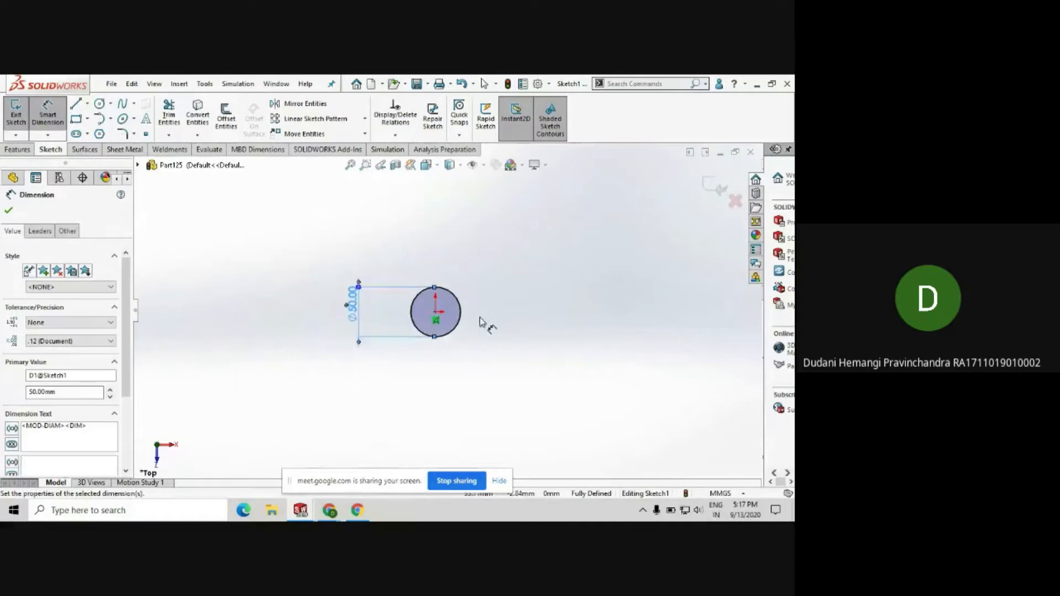
{"action": "scroll", "coordinate": [479, 322], "scroll_direction": "down", "scroll_amount": 2}
{"action": "left_click", "coordinate": [480, 317]}
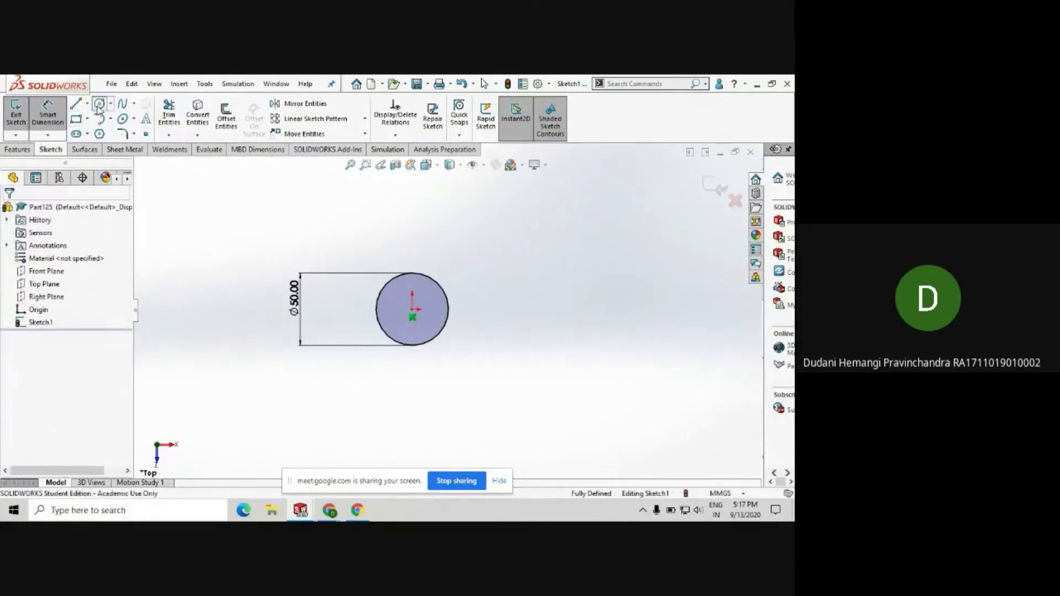
- Sketch a second circle centred about 111 mm left of and 45 mm above the origin
{"action": "left_click", "coordinate": [99, 104]}
{"action": "left_click", "coordinate": [251, 244]}
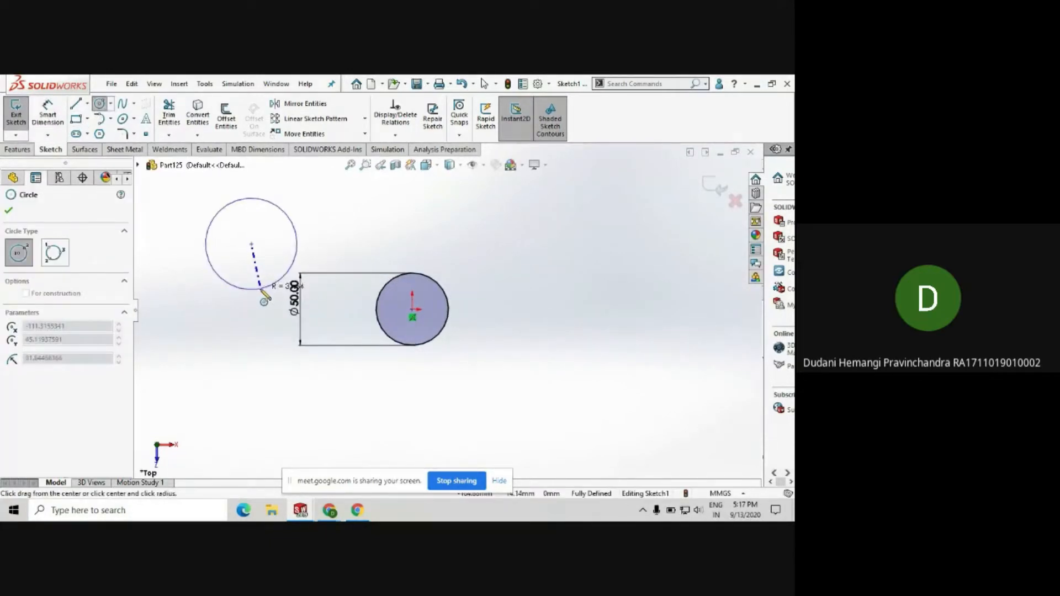
{"action": "left_click", "coordinate": [260, 288]}
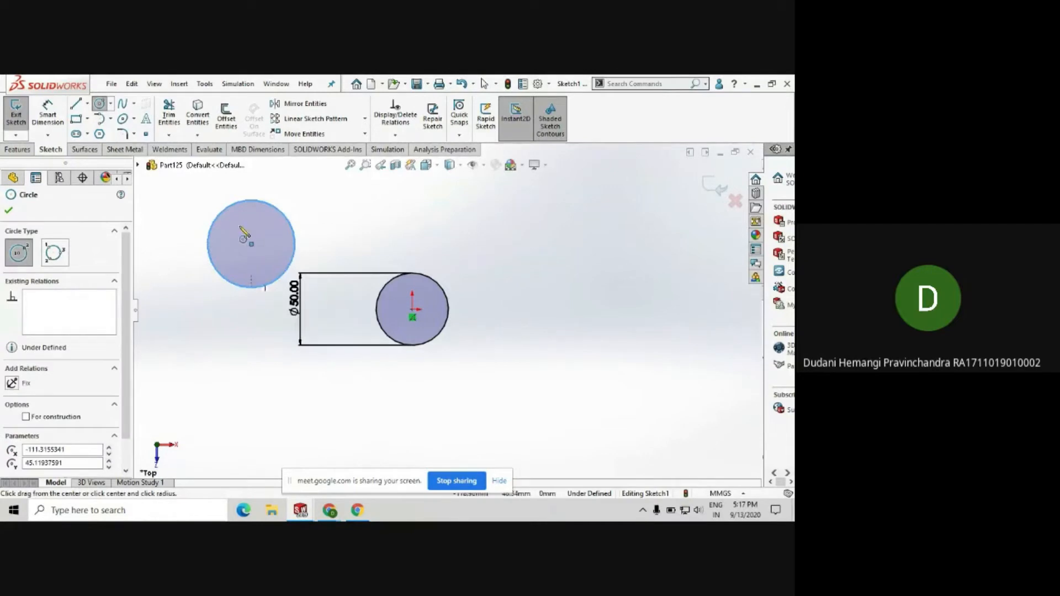
{"action": "key", "text": "Escape"}
{"action": "key", "text": "Escape"}
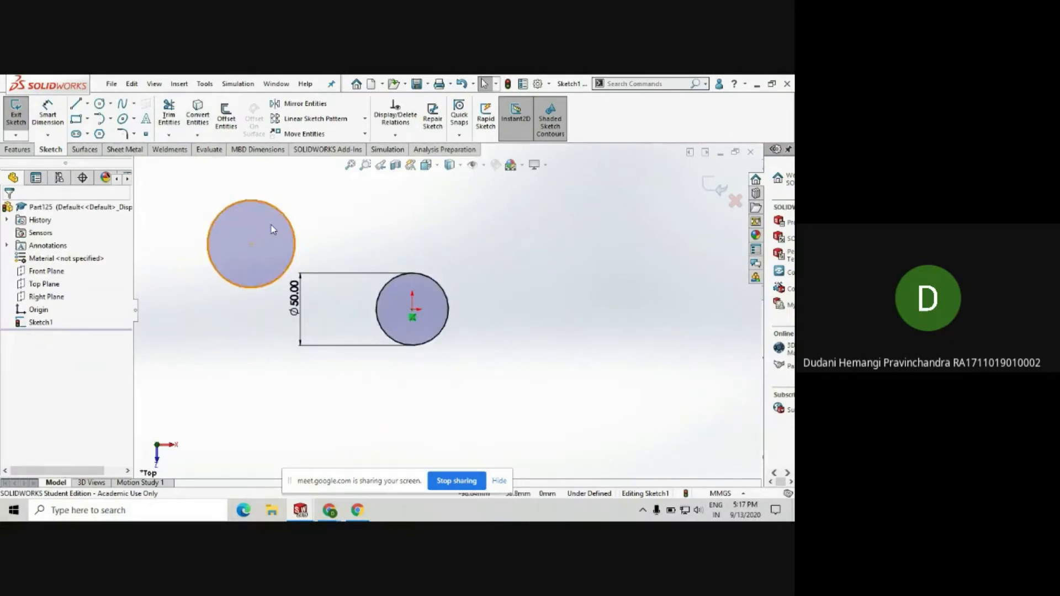
- Move the second circle's centre to about 103 mm left of the origin and shrink the circle to about 36 mm in diameter
{"action": "left_click", "coordinate": [254, 256]}
{"action": "left_click_drag", "start_coordinate": [276, 229], "coordinate": [335, 244]}
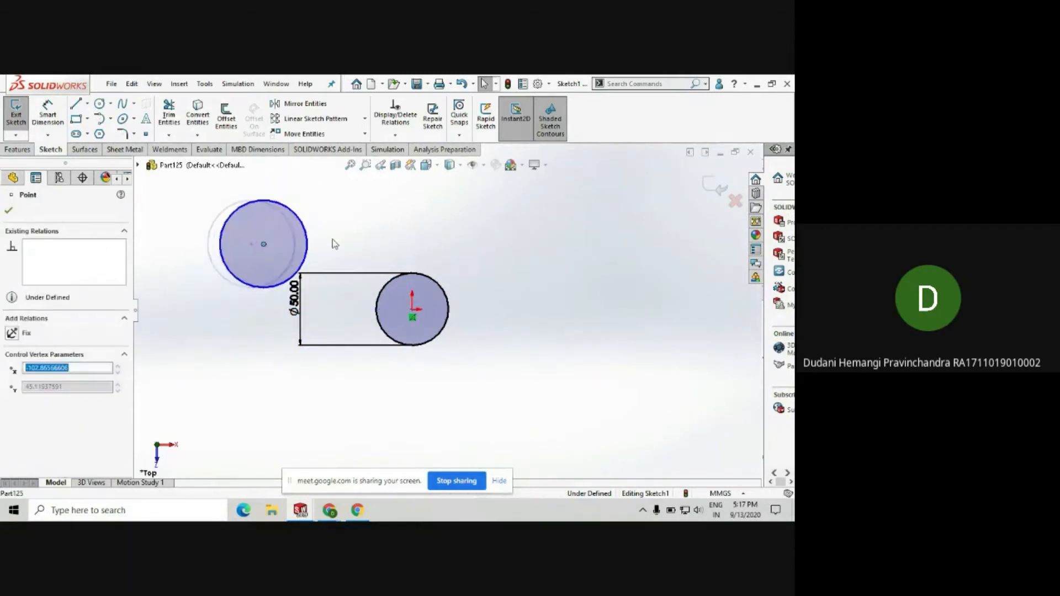
{"action": "left_click", "coordinate": [320, 255]}
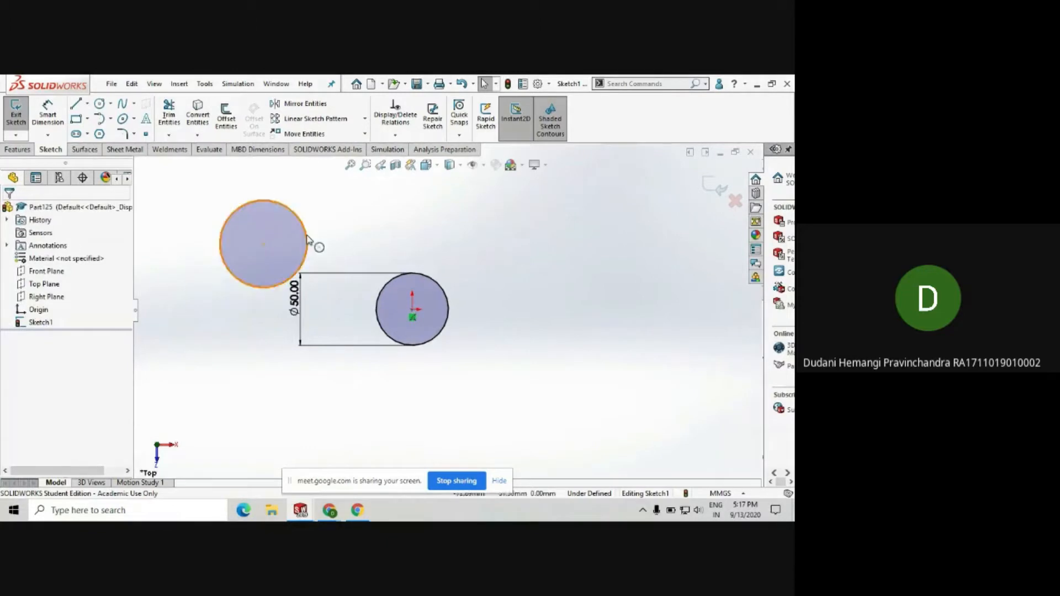
{"action": "mouse_move", "coordinate": [307, 235]}
{"action": "left_mouse_down"}
{"action": "mouse_move", "coordinate": [367, 237]}
{"action": "mouse_move", "coordinate": [290, 243]}
{"action": "left_mouse_up"}
{"action": "left_click", "coordinate": [339, 231]}
- Dimension the second circle's diameter and set it to 30 mm
{"action": "left_click", "coordinate": [43, 115]}
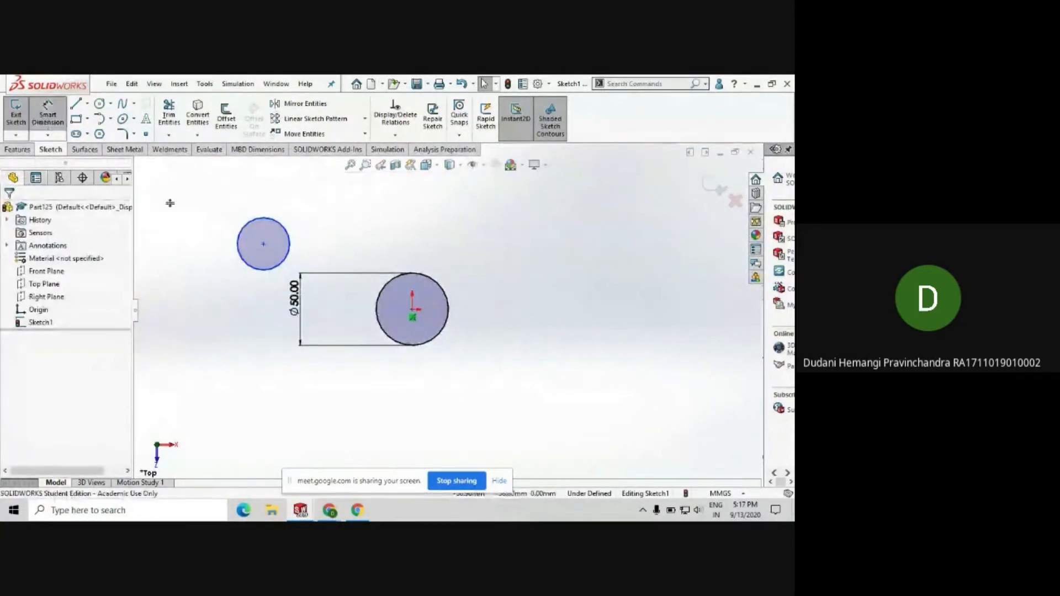
{"action": "left_click", "coordinate": [224, 224]}
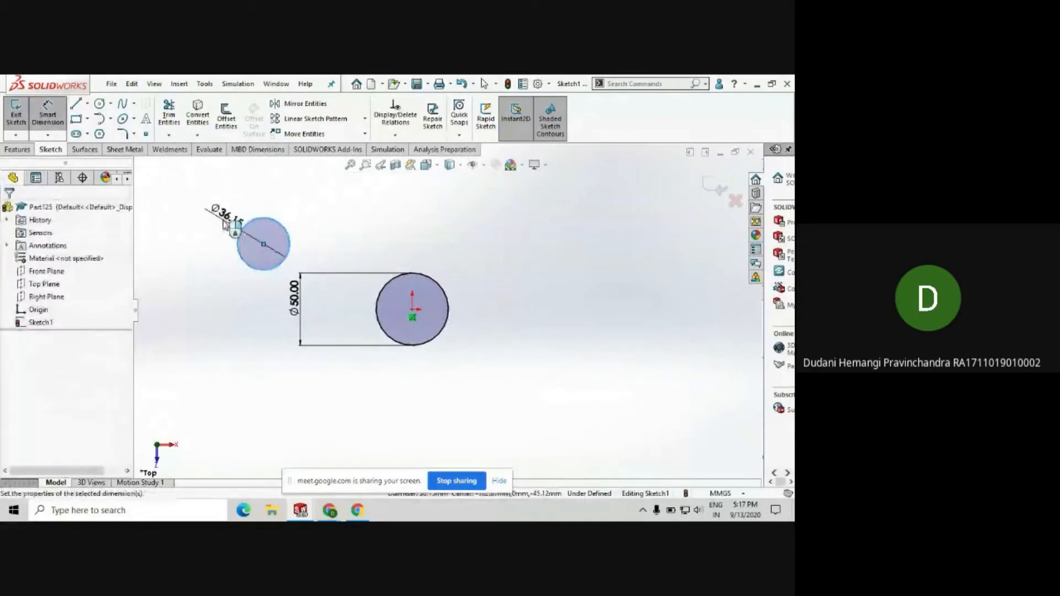
{"action": "left_click", "coordinate": [223, 223]}
{"action": "type", "text": "30"}
{"action": "key", "text": "Escape"}
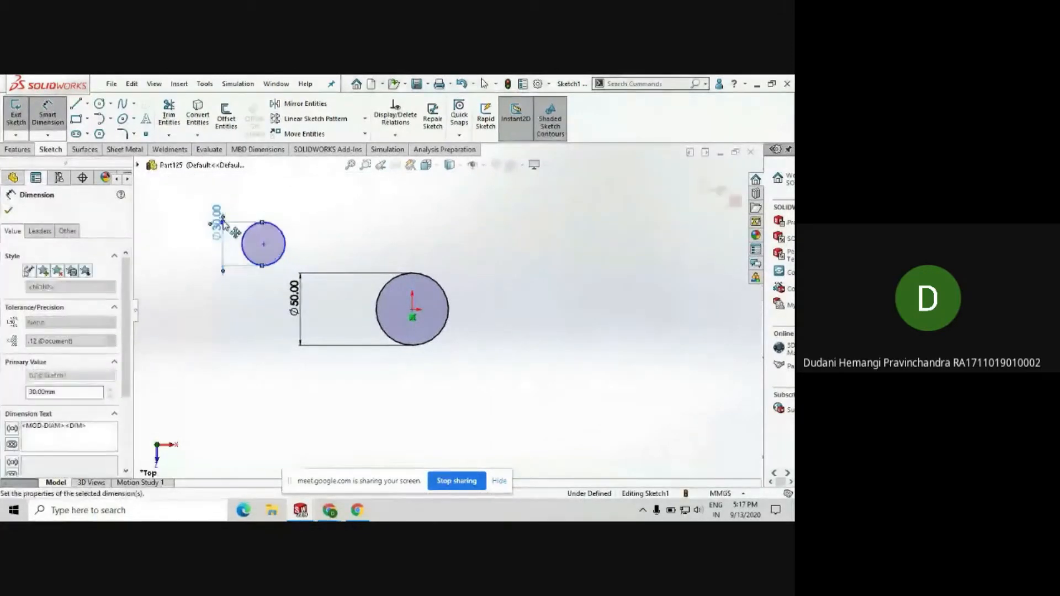
{"action": "left_click", "coordinate": [243, 286]}
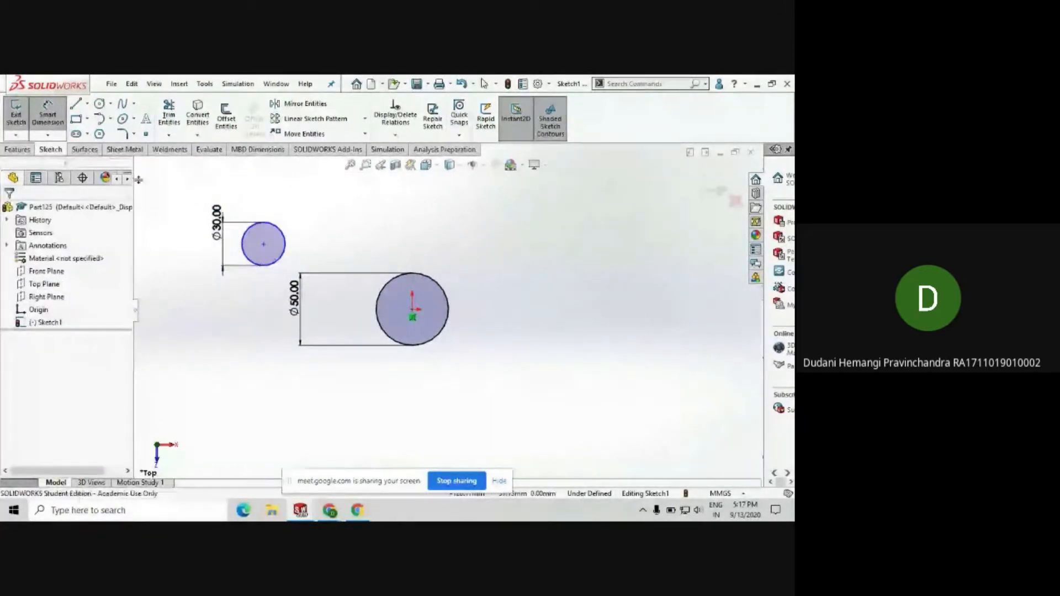
- Dimension the vertical distance between the two circle centres and set it to 40 mm
{"action": "left_click", "coordinate": [263, 243]}
{"action": "left_click", "coordinate": [412, 309]}
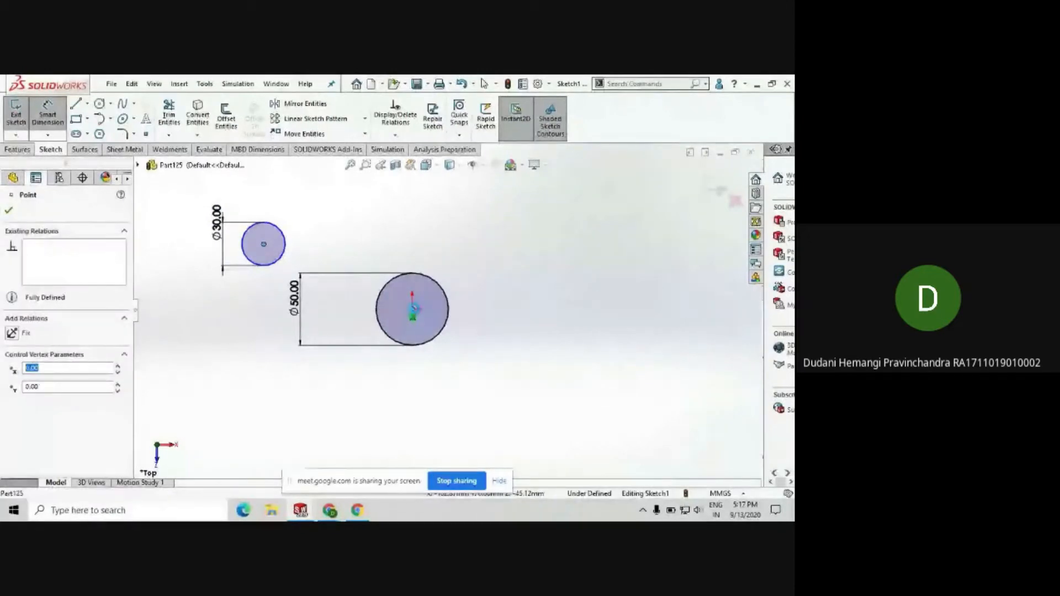
{"action": "left_click", "coordinate": [182, 304]}
{"action": "type", "text": "40"}
{"action": "key", "text": "Return"}
{"action": "left_click", "coordinate": [257, 353]}
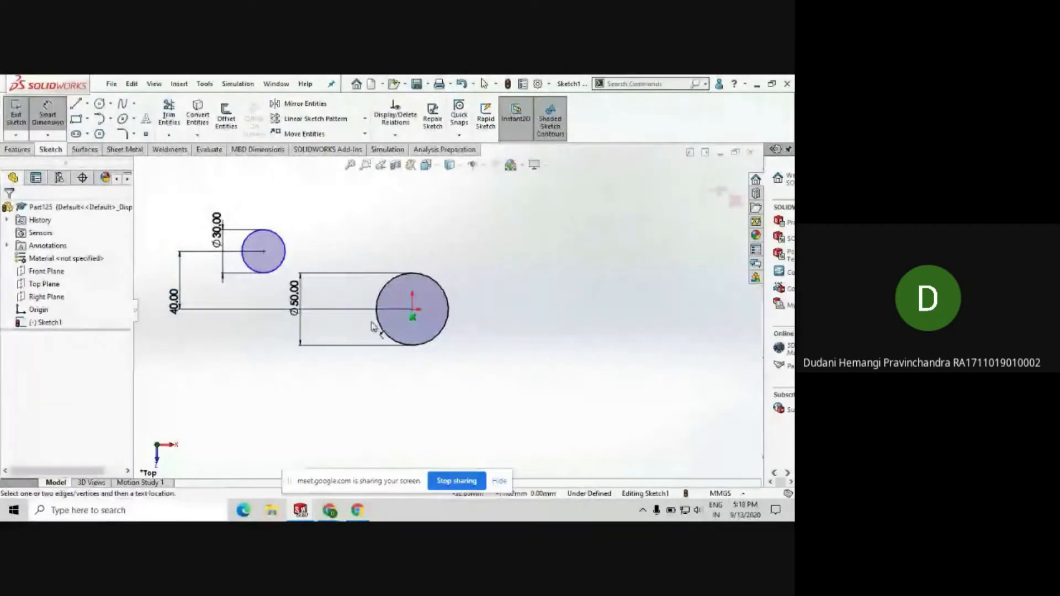
- Dimension the horizontal distance between the two circle centres and set it to 100 mm
{"action": "left_click", "coordinate": [263, 252]}
{"action": "left_click", "coordinate": [412, 309]}
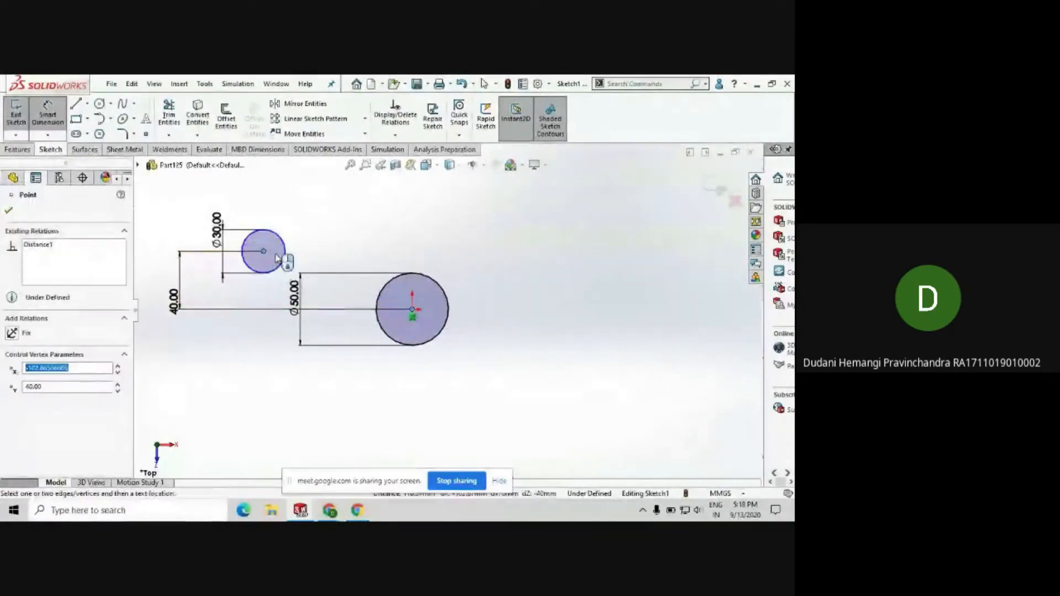
{"action": "left_click", "coordinate": [305, 226]}
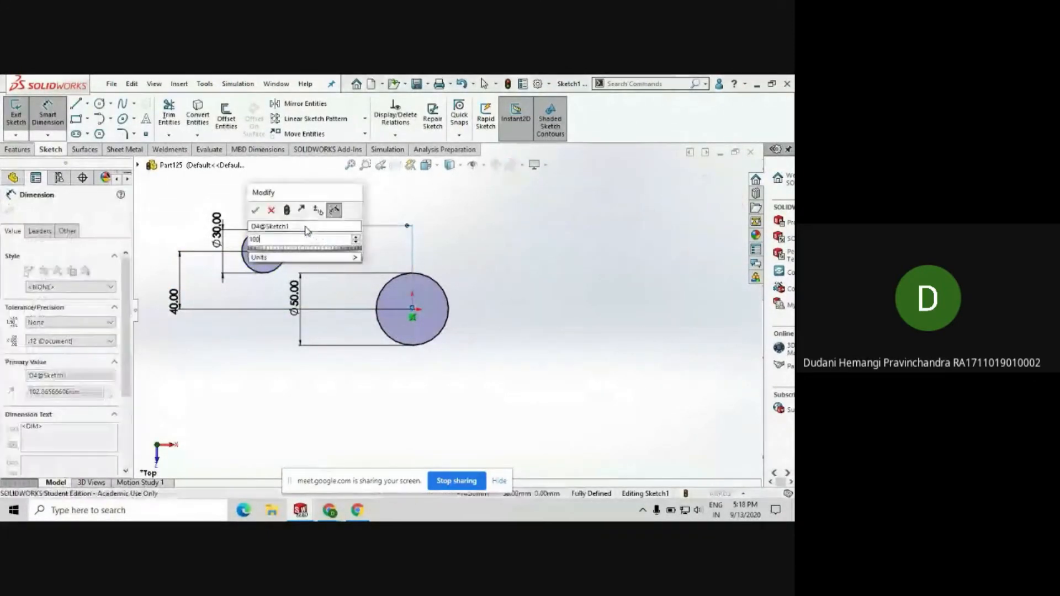
{"action": "type", "text": "100"}
{"action": "key", "text": "Return"}
{"action": "key", "text": "Escape"}
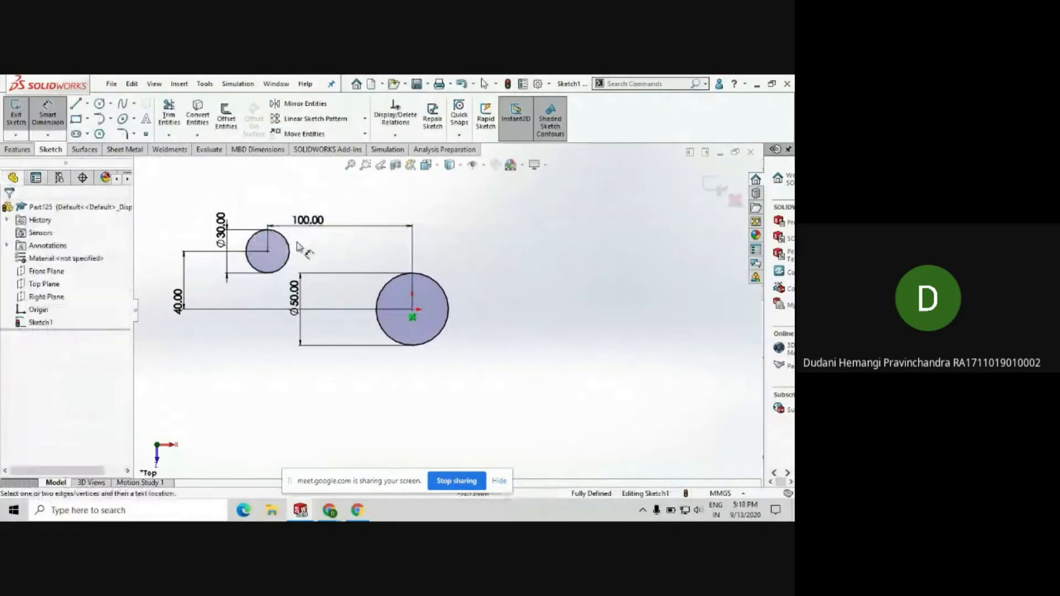
{"action": "key", "text": "Escape"}
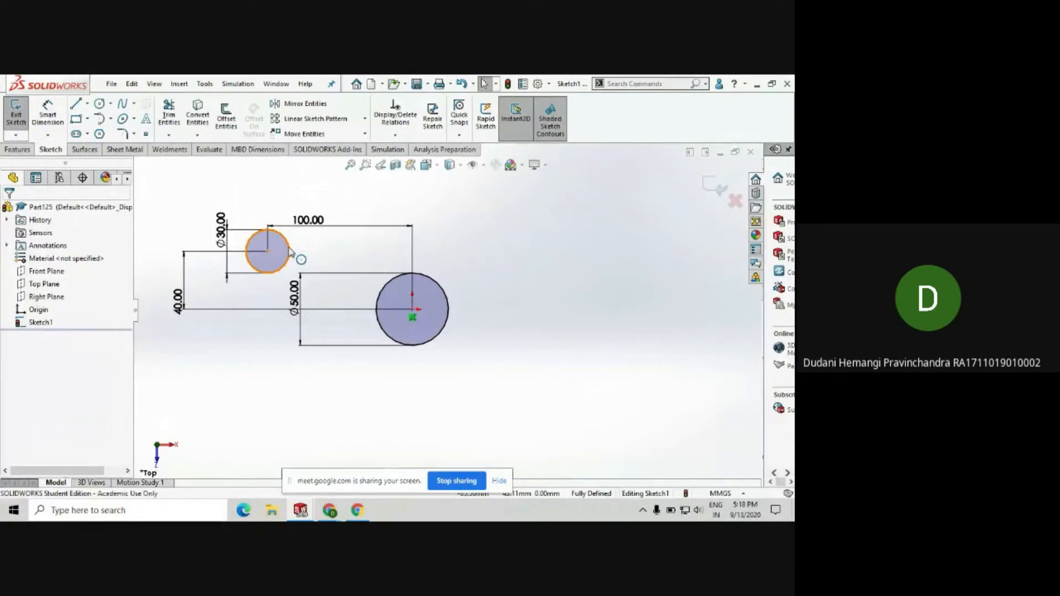
- Delete the 30 mm circle, keeping only the circle at the origin
{"action": "left_click", "coordinate": [289, 253]}
{"action": "key", "text": "Delete"}
{"action": "left_click", "coordinate": [332, 291]}
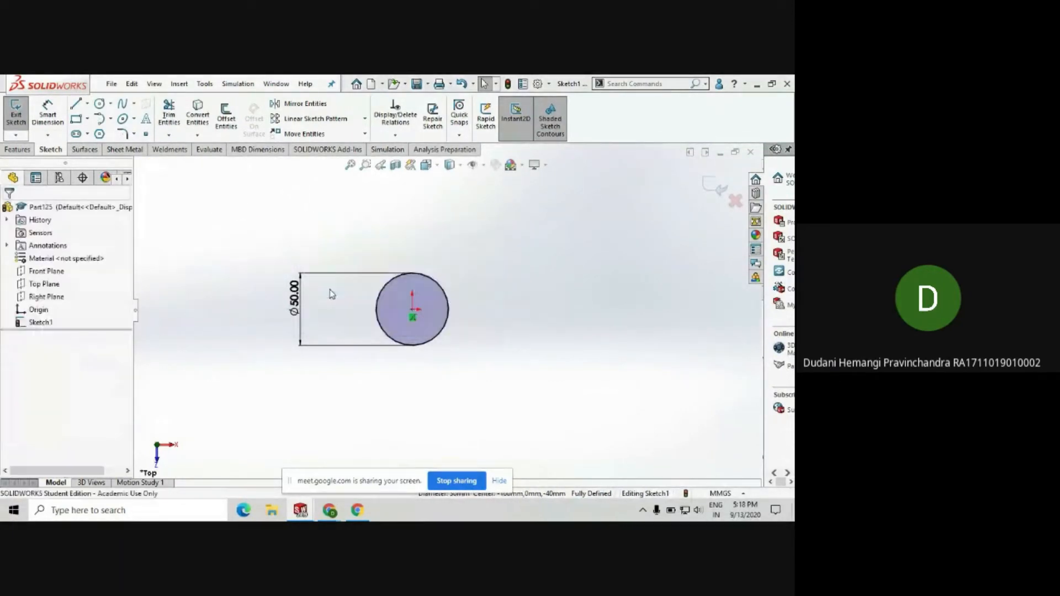
- Begin a boss extrusion of the 50 mm circle and pull its depth upward to about 157 mm
{"action": "middle_click_drag", "start_coordinate": [409, 349], "coordinate": [419, 308]}
{"action": "scroll", "coordinate": [428, 307], "scroll_direction": "down", "scroll_amount": 2}
{"action": "scroll", "coordinate": [428, 307], "scroll_direction": "up", "scroll_amount": 1}
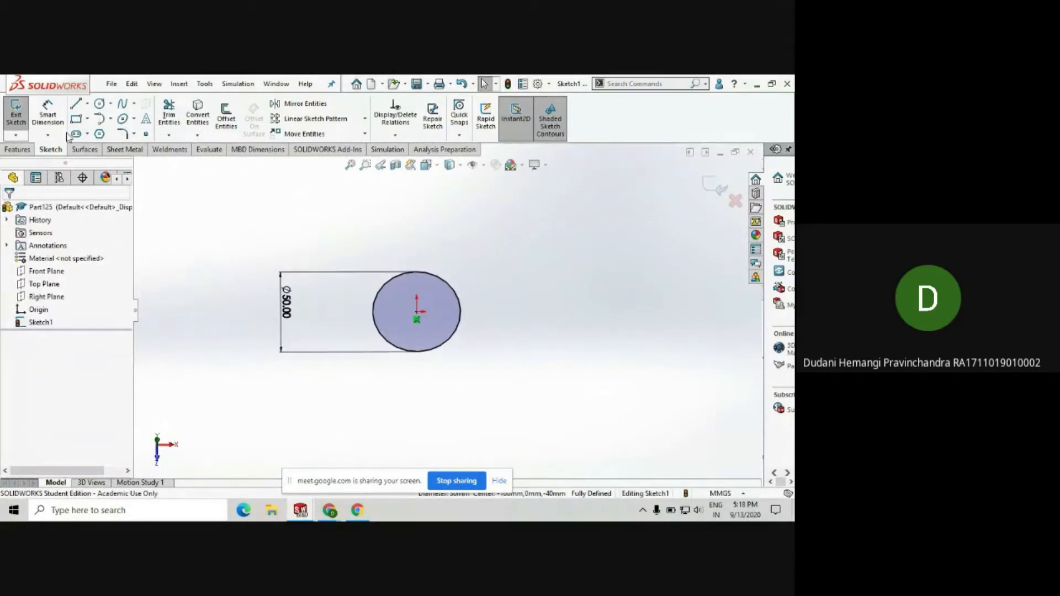
{"action": "left_click", "coordinate": [18, 149]}
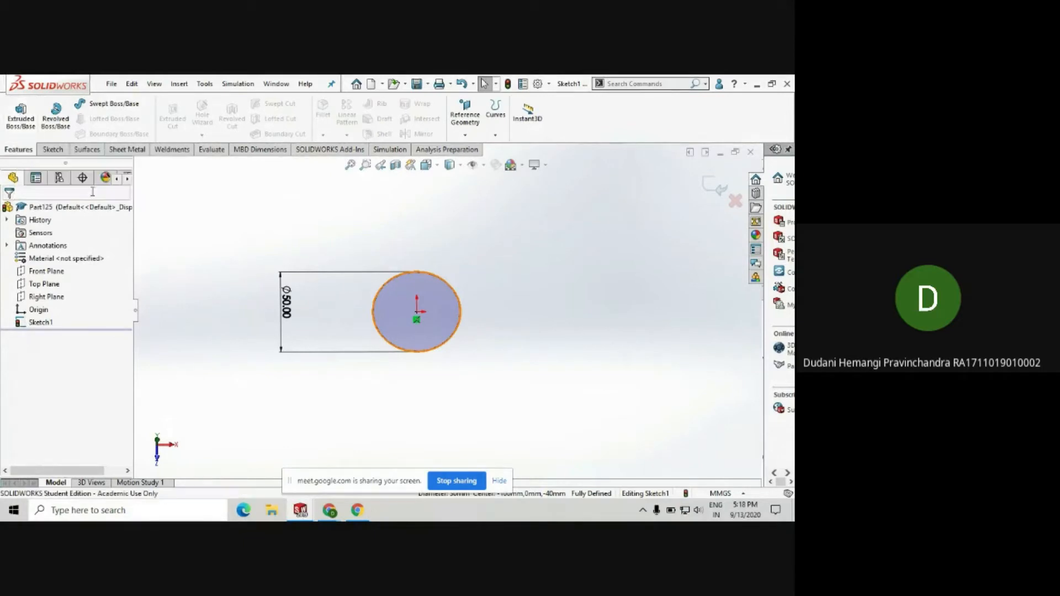
{"action": "left_click", "coordinate": [20, 119]}
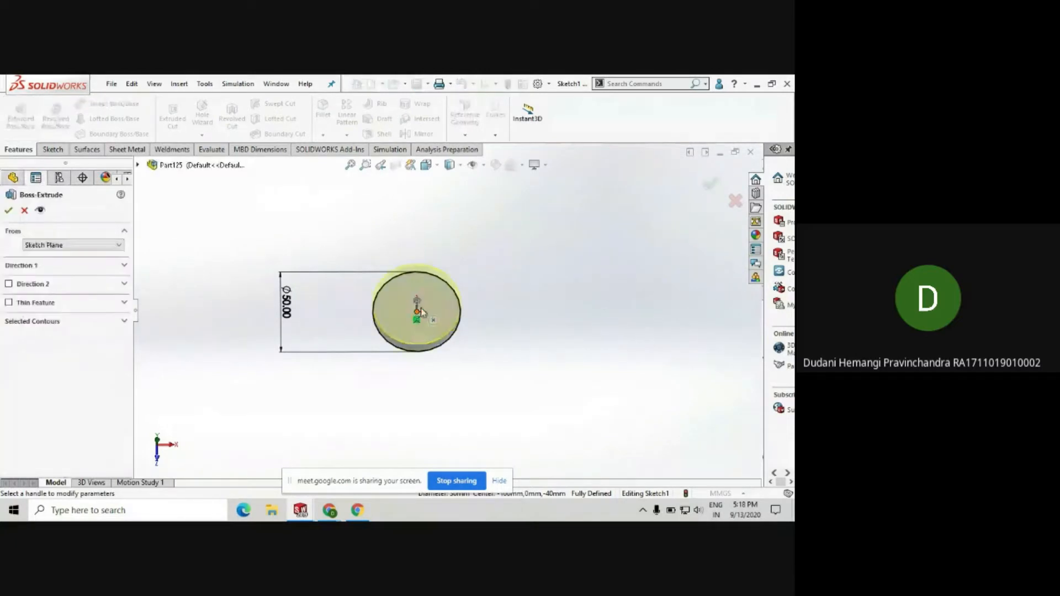
{"action": "left_click_drag", "start_coordinate": [426, 302], "coordinate": [464, 188]}
{"action": "scroll", "coordinate": [455, 240], "scroll_direction": "up", "scroll_amount": 2}
{"action": "scroll", "coordinate": [455, 237], "scroll_direction": "down", "scroll_amount": 4}
{"action": "left_click_drag", "start_coordinate": [452, 241], "coordinate": [454, 216]}
{"action": "scroll", "coordinate": [462, 291], "scroll_direction": "up", "scroll_amount": 3}
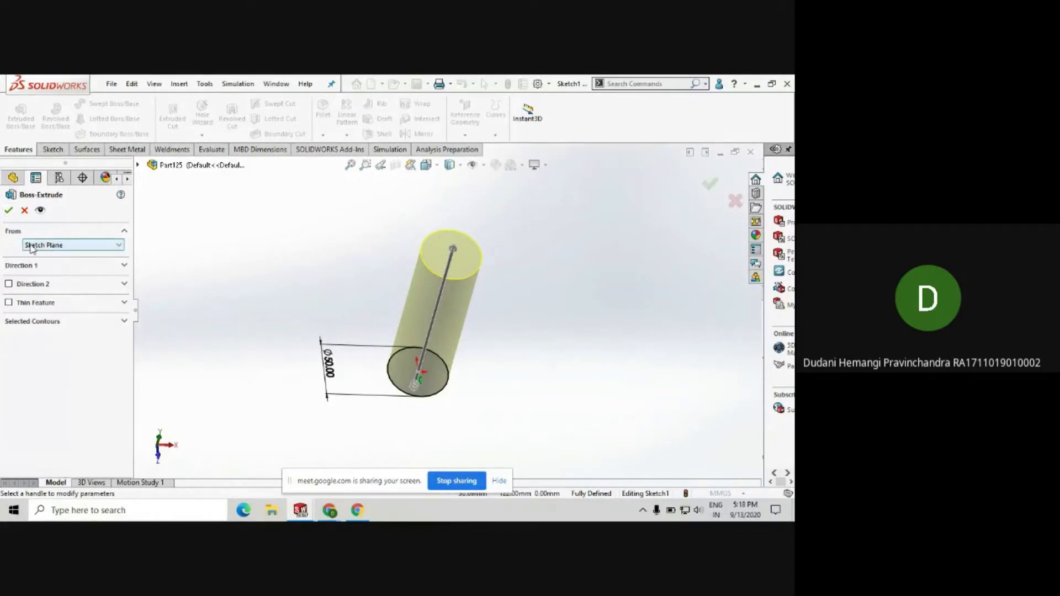
- Set the Direction 1 blind depth to 200 mm and accept the extrusion
{"action": "left_click", "coordinate": [20, 235]}
{"action": "left_click", "coordinate": [22, 249]}
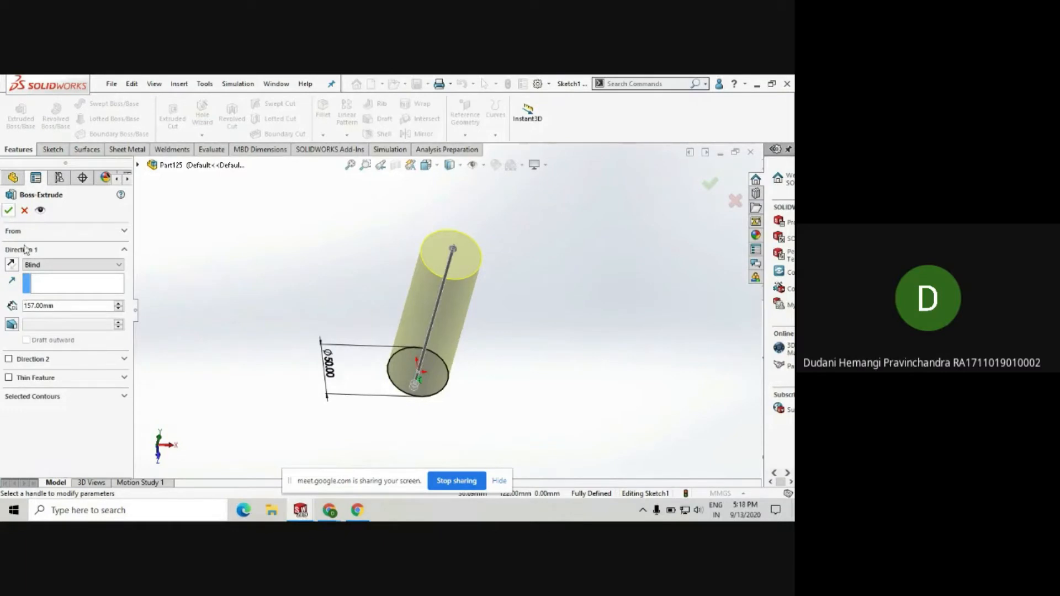
{"action": "left_click_drag", "start_coordinate": [62, 307], "coordinate": [0, 307]}
{"action": "type", "text": "00"}
{"action": "key", "text": "Return"}
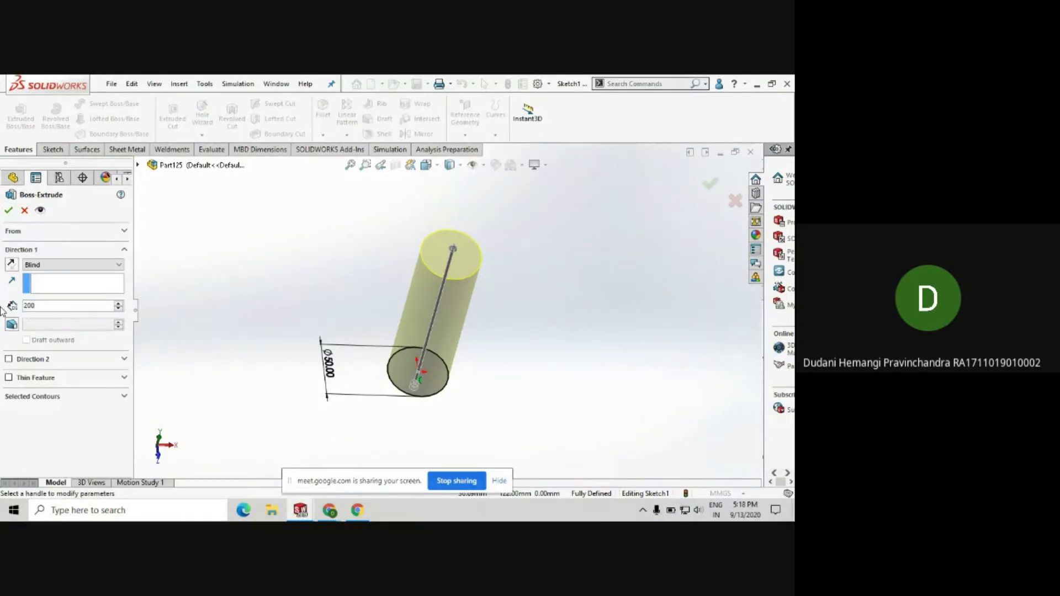
{"action": "left_click", "coordinate": [9, 212]}
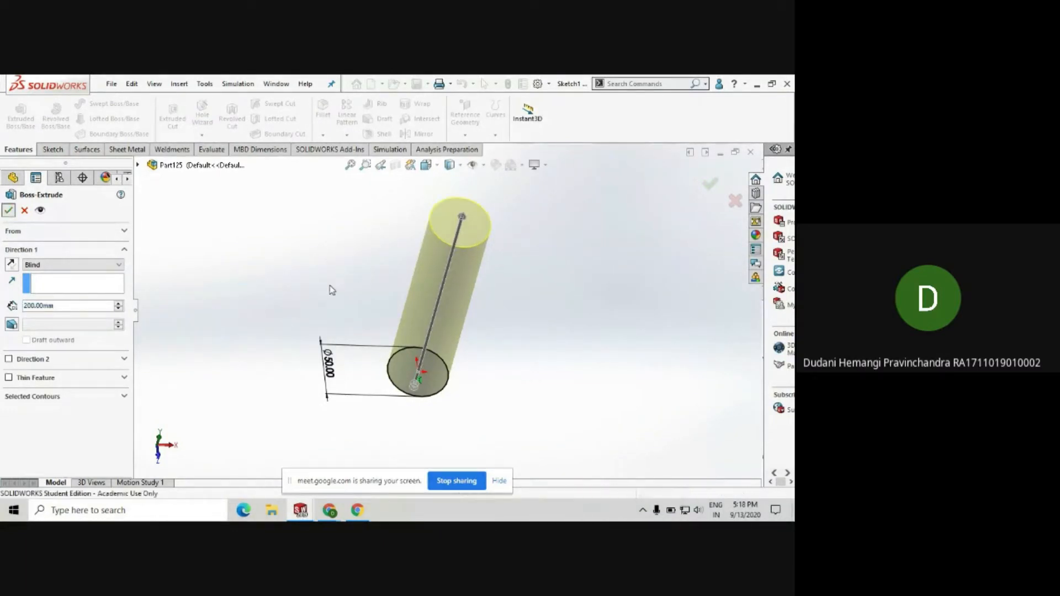
{"action": "middle_click_drag", "start_coordinate": [424, 313], "coordinate": [507, 252]}
{"action": "scroll", "coordinate": [508, 252], "scroll_direction": "down", "scroll_amount": 2}
{"action": "middle_click_drag", "start_coordinate": [448, 270], "coordinate": [453, 270]}
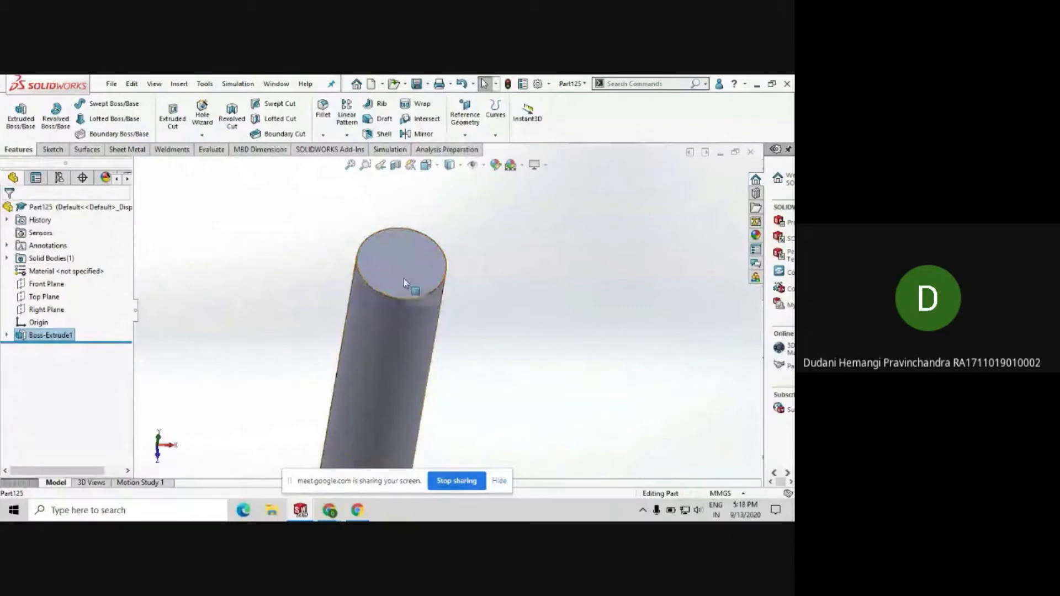
{"action": "scroll", "coordinate": [374, 299], "scroll_direction": "up", "scroll_amount": 1}
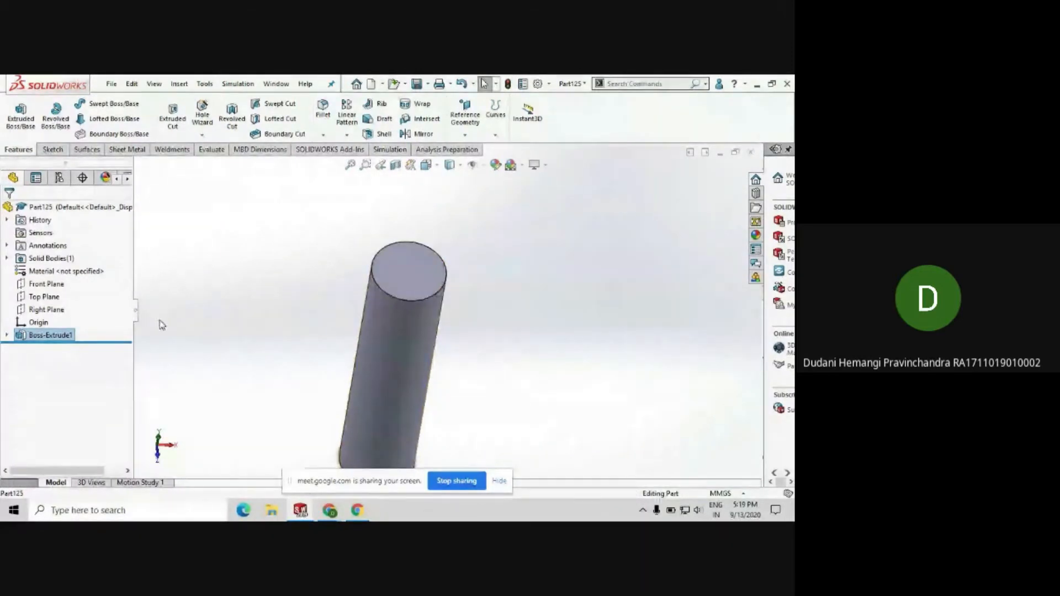
{"action": "left_click", "coordinate": [37, 284]}
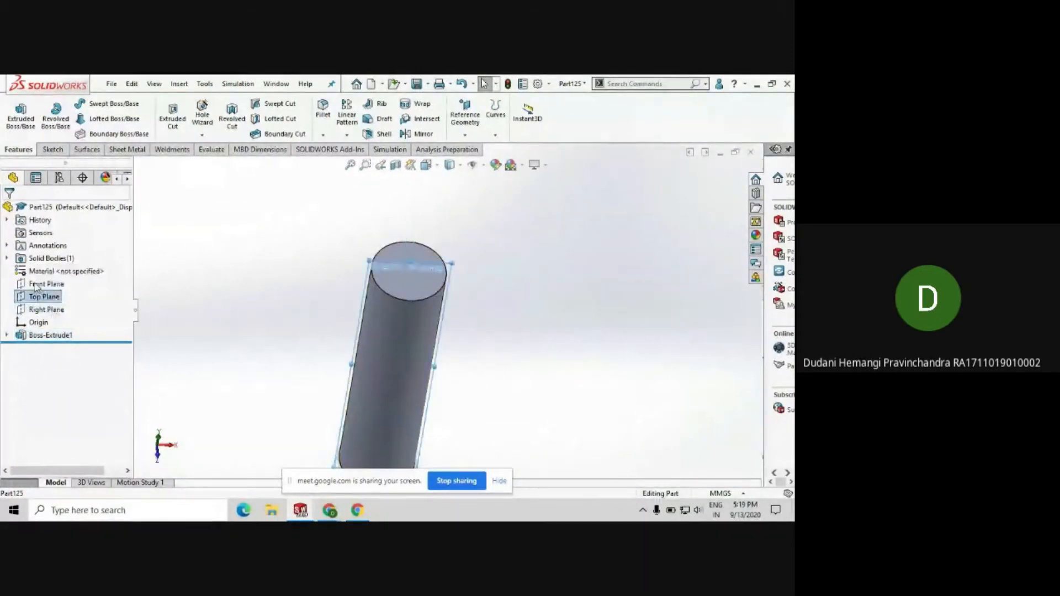
{"action": "left_click", "coordinate": [179, 83]}
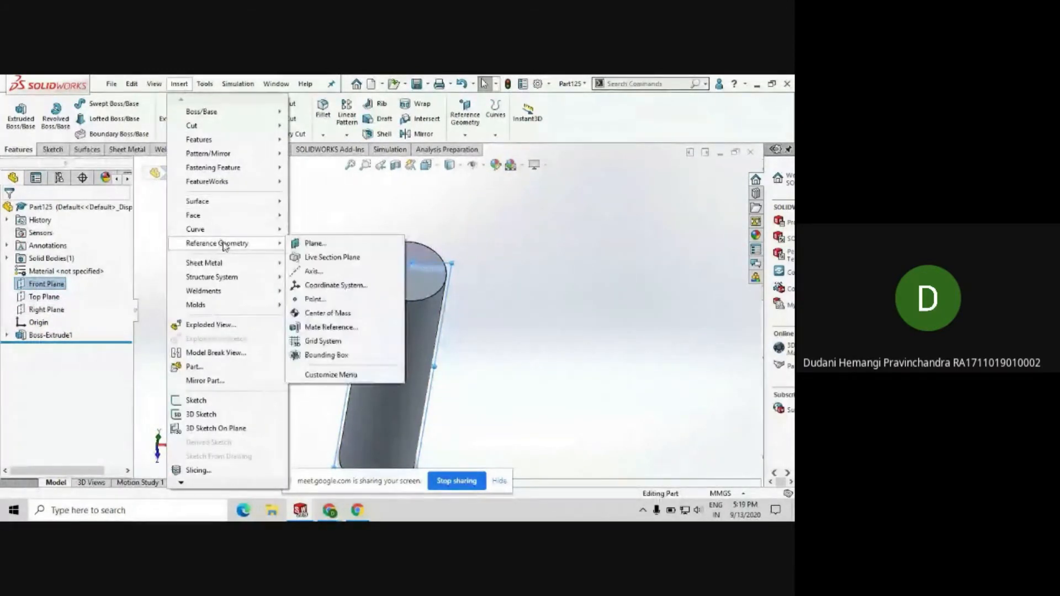
{"action": "left_click", "coordinate": [358, 207]}
{"action": "left_click", "coordinate": [358, 207]}
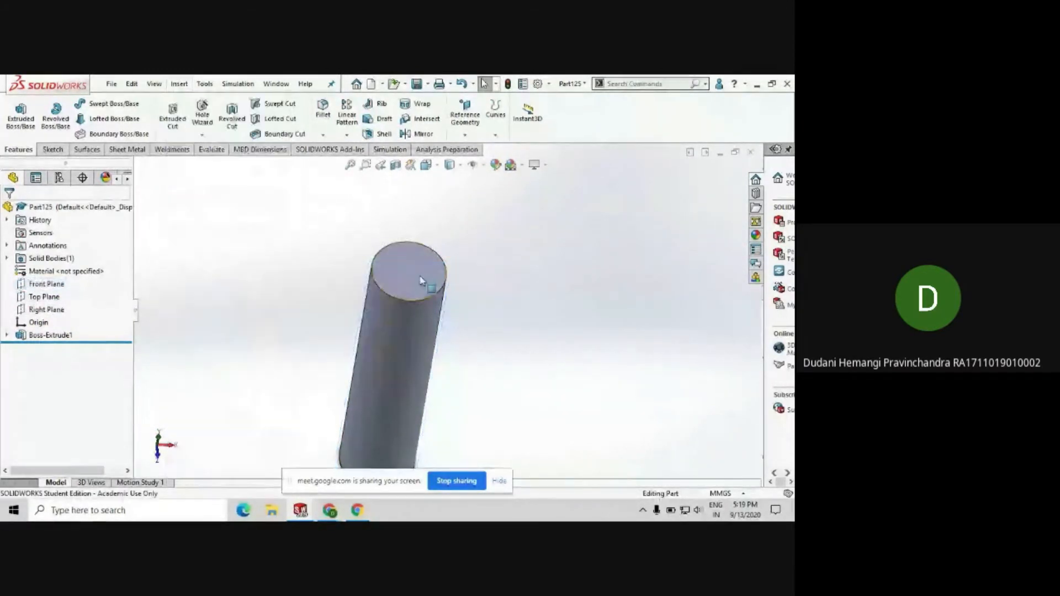
- Start a new sketch on the cylinder's upper circular face and view that face straight on
{"action": "scroll", "coordinate": [421, 278], "scroll_direction": "down", "scroll_amount": 1}
{"action": "left_click", "coordinate": [411, 260]}
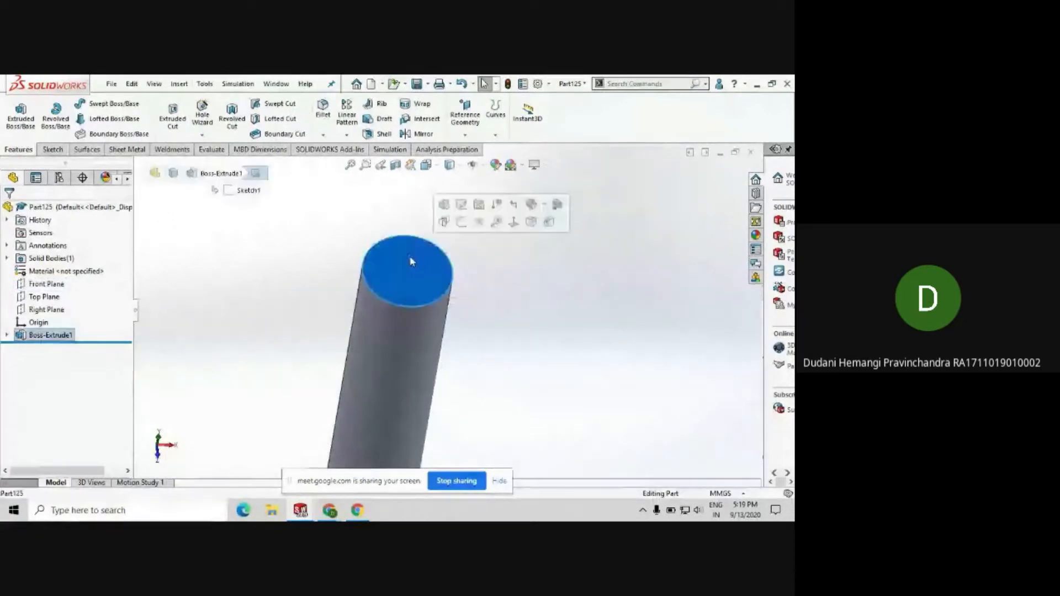
{"action": "middle_click_drag", "start_coordinate": [339, 261], "coordinate": [321, 256]}
{"action": "left_click", "coordinate": [321, 256]}
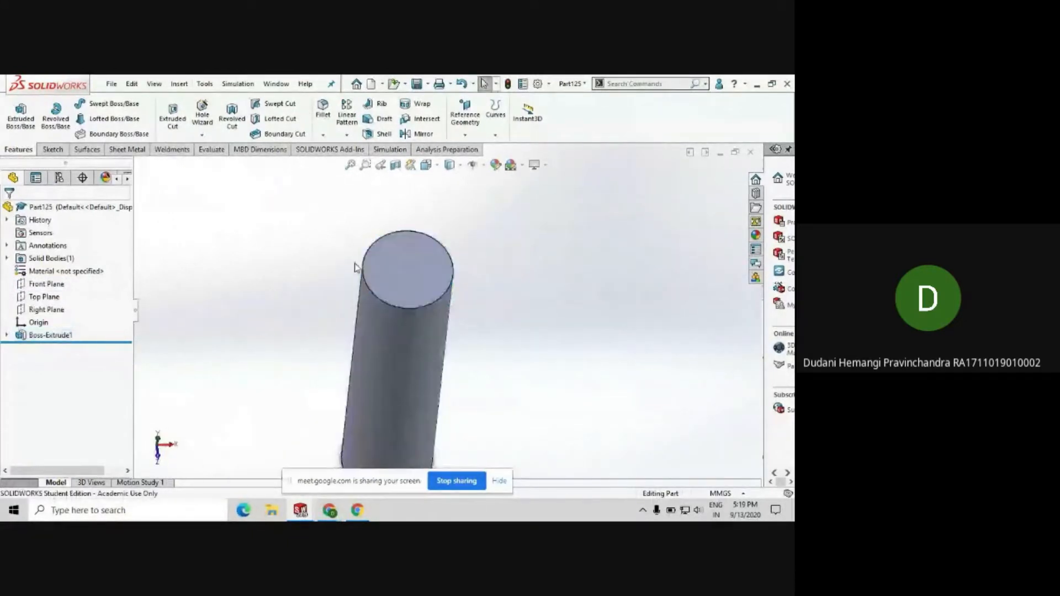
{"action": "right_click", "coordinate": [402, 246]}
{"action": "left_click", "coordinate": [428, 226]}
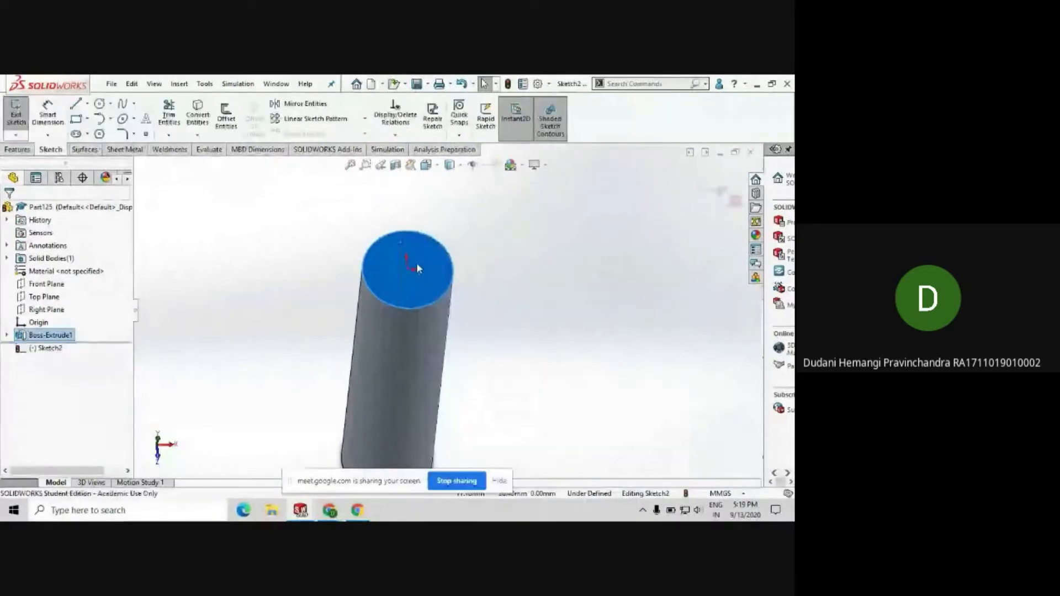
{"action": "key", "text": "space"}
{"action": "left_click", "coordinate": [353, 292]}
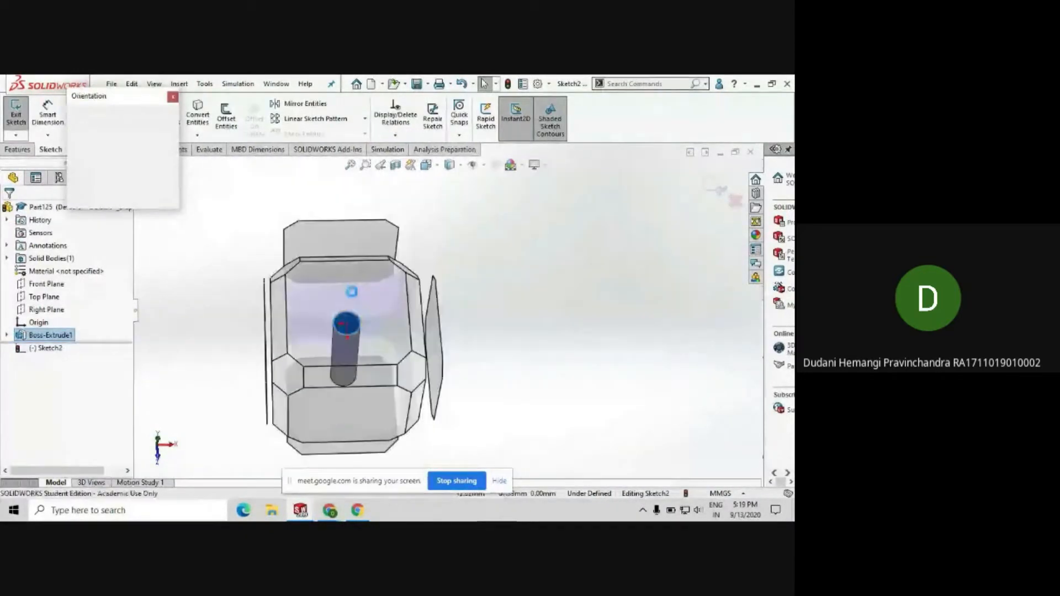
{"action": "left_click", "coordinate": [535, 325]}
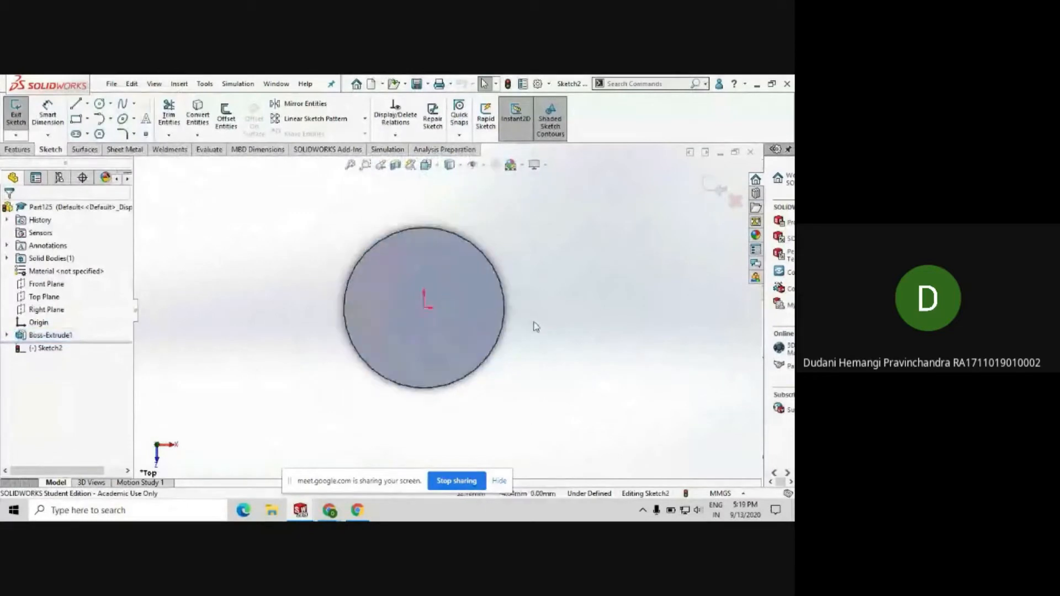
- Convert the circular edge of the cylinder's upper face into a sketch circle with Convert Entities
{"action": "scroll", "coordinate": [425, 265], "scroll_direction": "down", "scroll_amount": 2}
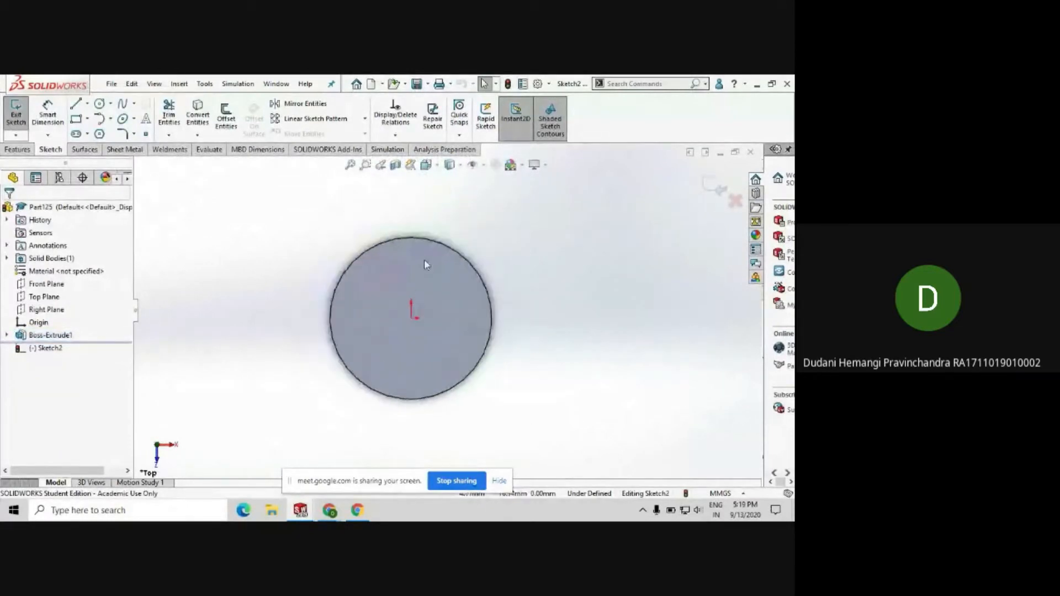
{"action": "left_click", "coordinate": [200, 114]}
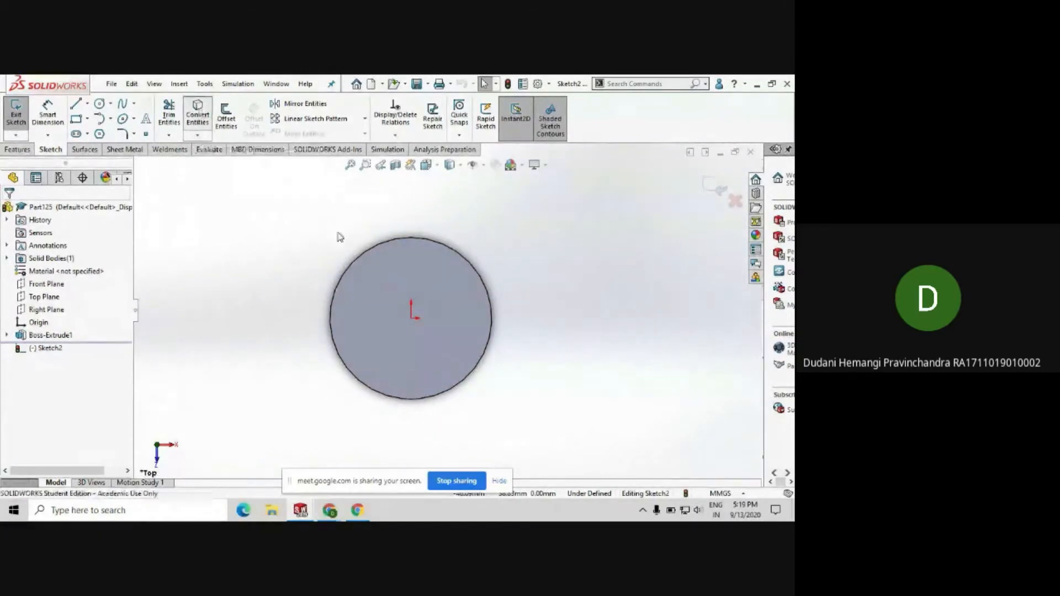
{"action": "left_click", "coordinate": [375, 254]}
{"action": "left_click", "coordinate": [8, 210]}
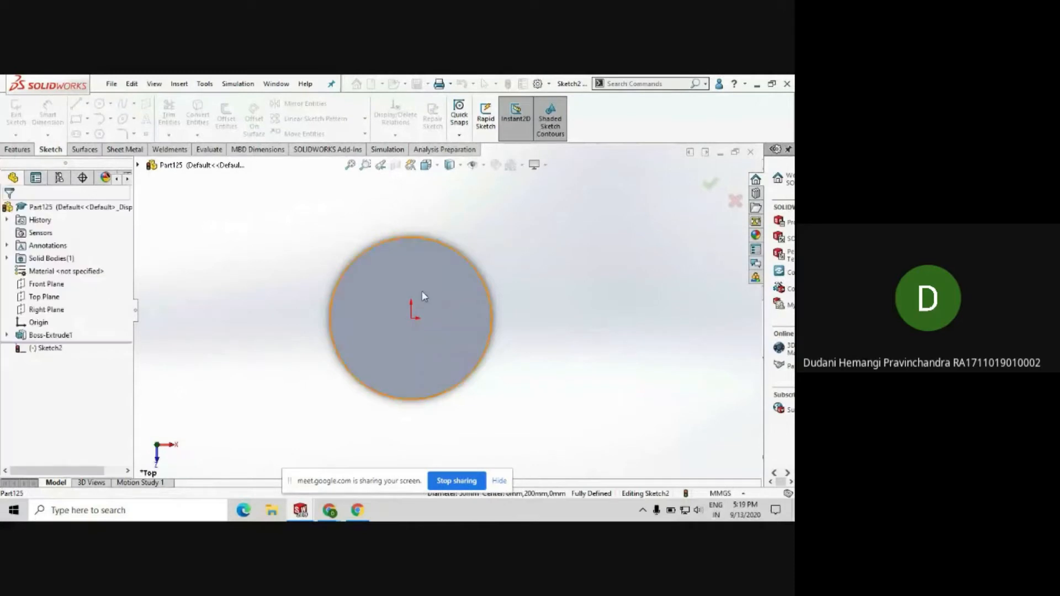
- Examine the converted circle on the cylinder's upper face straight on and from oblique angles
{"action": "middle_click_drag", "start_coordinate": [438, 319], "coordinate": [405, 307]}
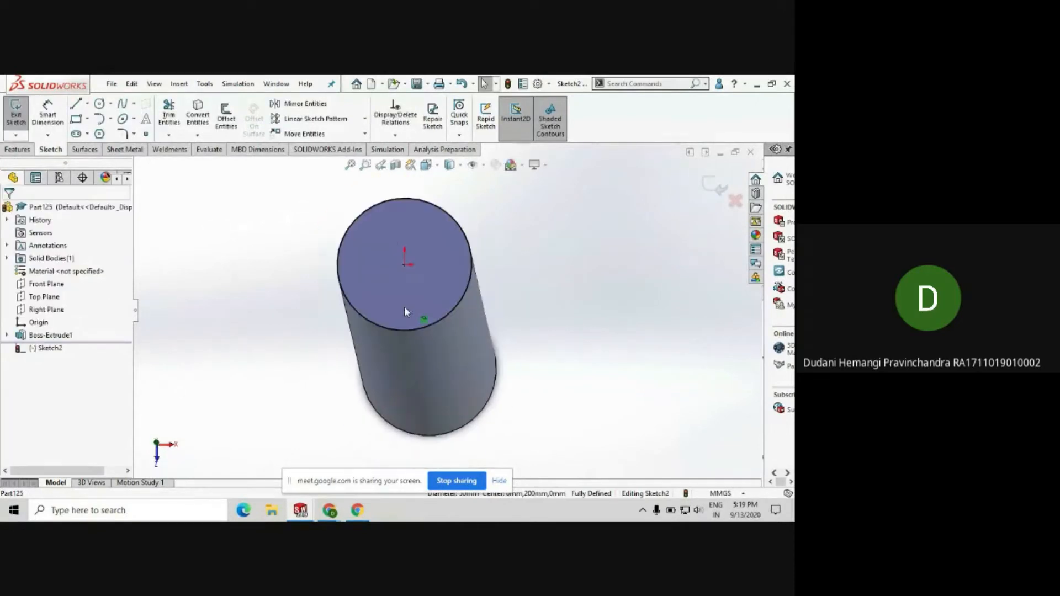
{"action": "middle_click_drag", "start_coordinate": [406, 246], "coordinate": [418, 230]}
{"action": "scroll", "coordinate": [418, 231], "scroll_direction": "down", "scroll_amount": 3}
{"action": "left_click", "coordinate": [429, 294]}
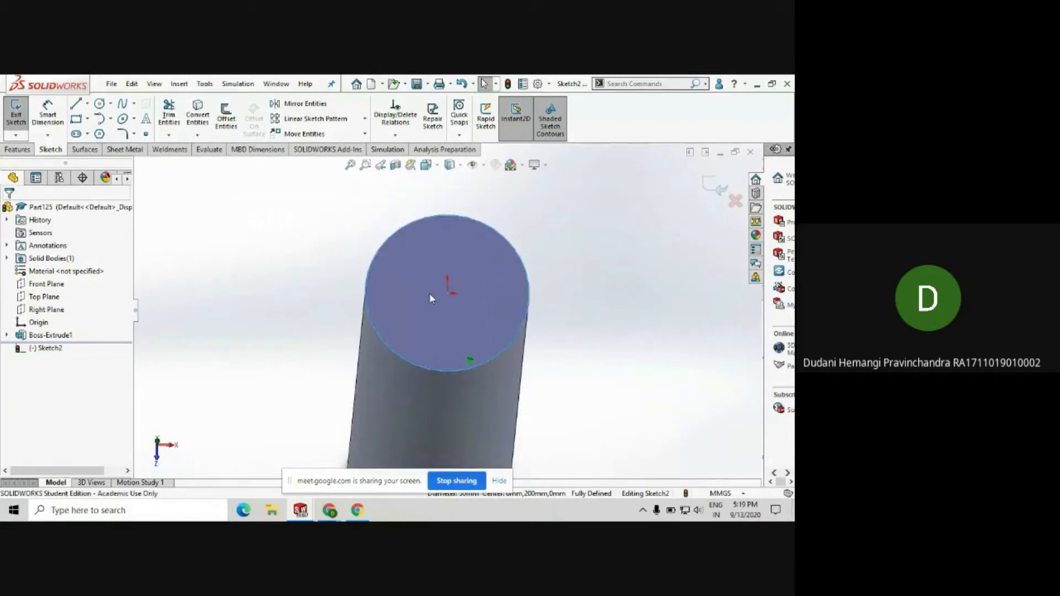
{"action": "left_click", "coordinate": [314, 261]}
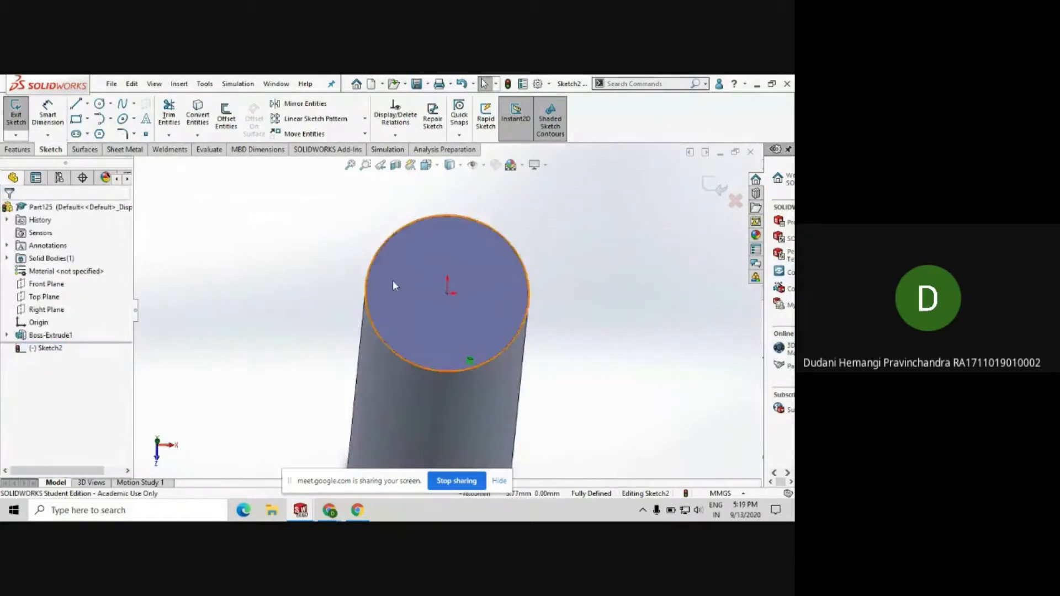
{"action": "key", "text": "space"}
{"action": "left_click", "coordinate": [355, 294]}
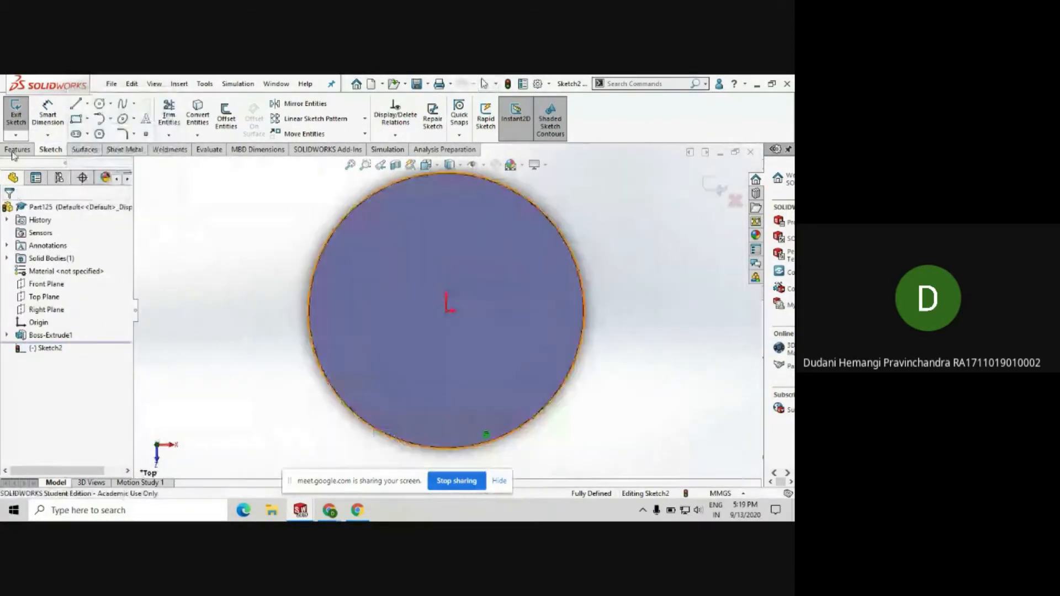
{"action": "middle_click_drag", "start_coordinate": [401, 295], "coordinate": [412, 274]}
{"action": "scroll", "coordinate": [412, 274], "scroll_direction": "up", "scroll_amount": 4}
{"action": "scroll", "coordinate": [419, 214], "scroll_direction": "down", "scroll_amount": 3}
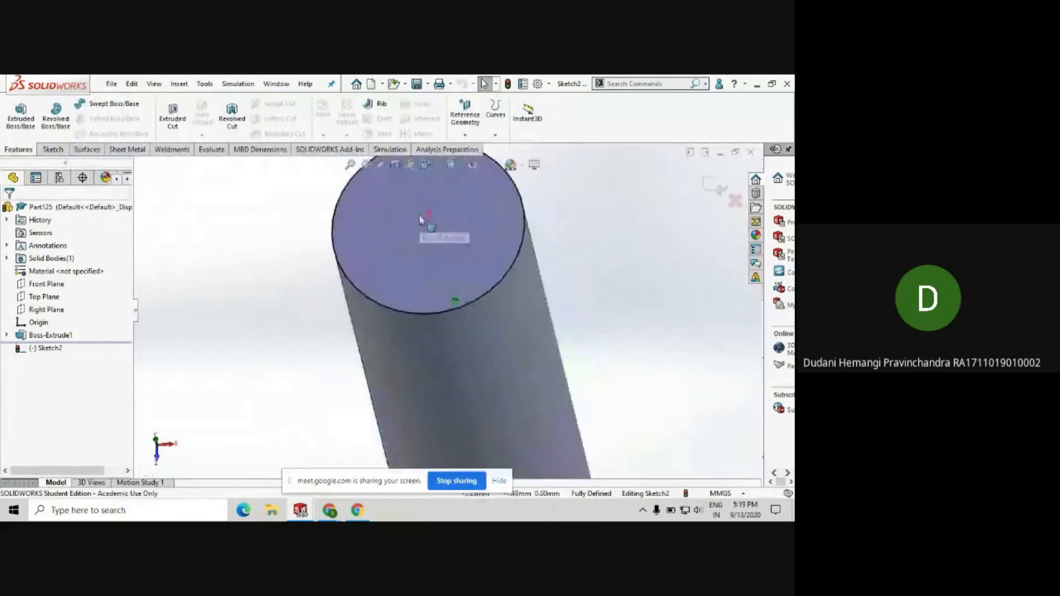
{"action": "scroll", "coordinate": [421, 216], "scroll_direction": "up", "scroll_amount": 4}
{"action": "middle_click_drag", "start_coordinate": [423, 218], "coordinate": [458, 221]}
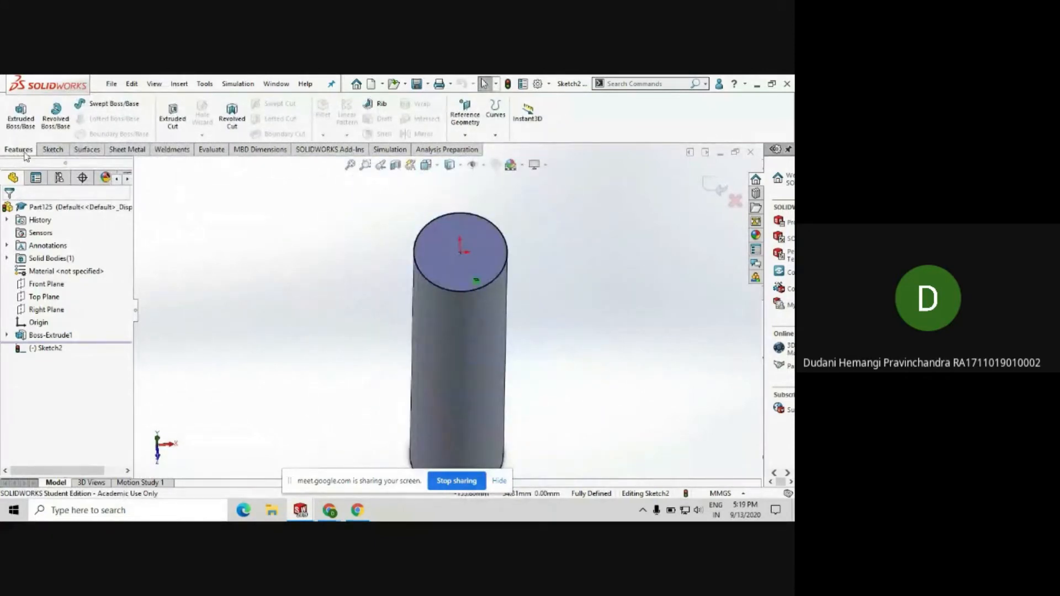
- Extrude the converted circle 200 mm blind with a 20 degree inward draft and merged result, forming a conical tip
{"action": "left_click", "coordinate": [51, 151]}
{"action": "left_click", "coordinate": [23, 152]}
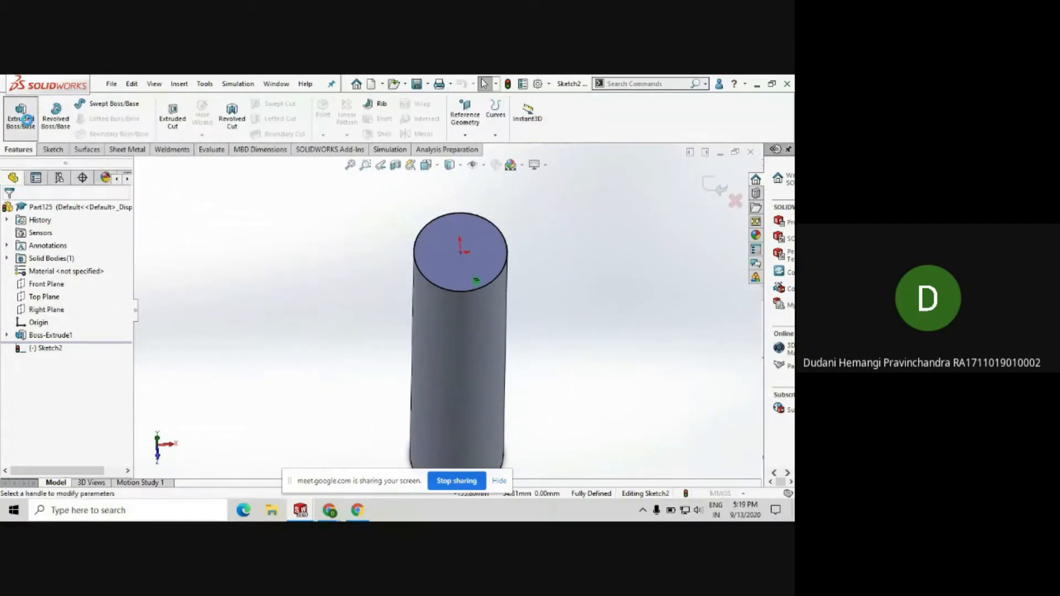
{"action": "left_click", "coordinate": [21, 116]}
{"action": "scroll", "coordinate": [508, 247], "scroll_direction": "up", "scroll_amount": 3}
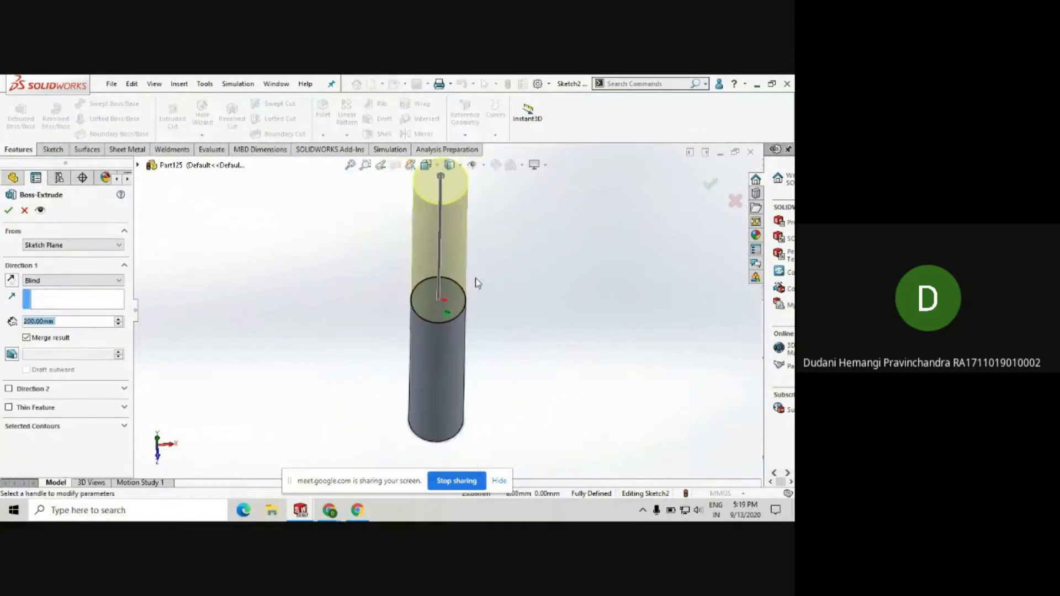
{"action": "left_click", "coordinate": [12, 354]}
{"action": "scroll", "coordinate": [463, 285], "scroll_direction": "down", "scroll_amount": 2}
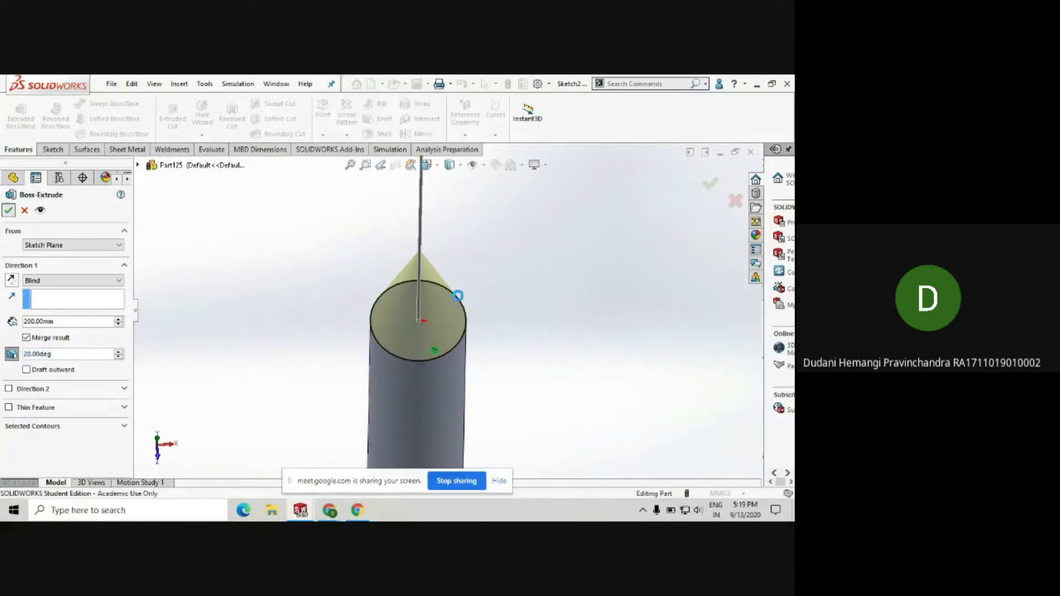
{"action": "scroll", "coordinate": [435, 319], "scroll_direction": "up", "scroll_amount": 3}
{"action": "middle_click_drag", "start_coordinate": [435, 323], "coordinate": [444, 235]}
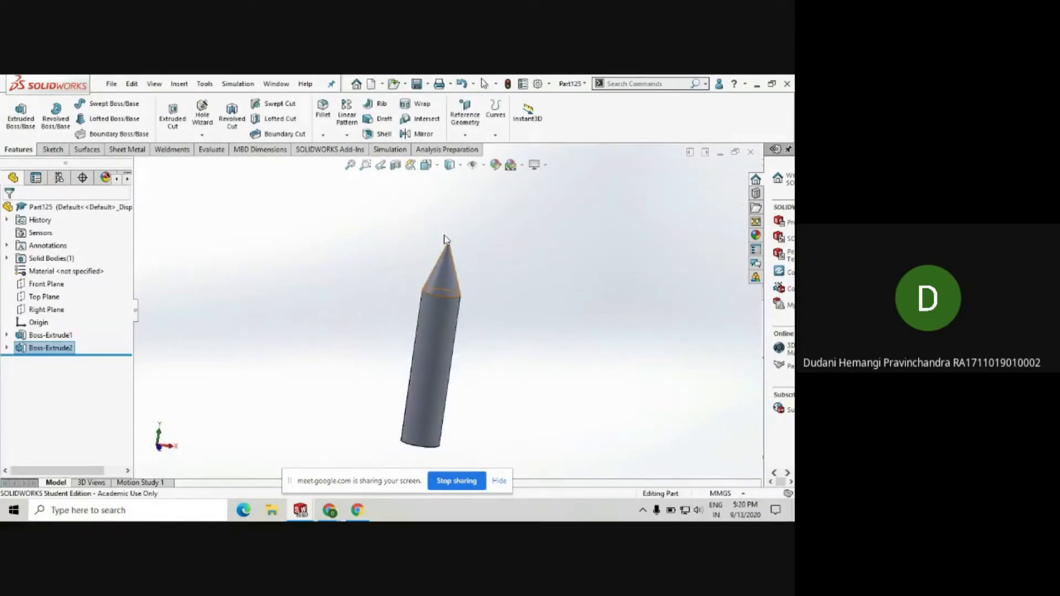
- Start a new sketch on the cylinder's flat end face opposite the conical tip
{"action": "middle_click_drag", "start_coordinate": [452, 417], "coordinate": [457, 206]}
{"action": "key", "text": "space"}
{"action": "left_click", "coordinate": [397, 359]}
{"action": "scroll", "coordinate": [349, 260], "scroll_direction": "up", "scroll_amount": 4}
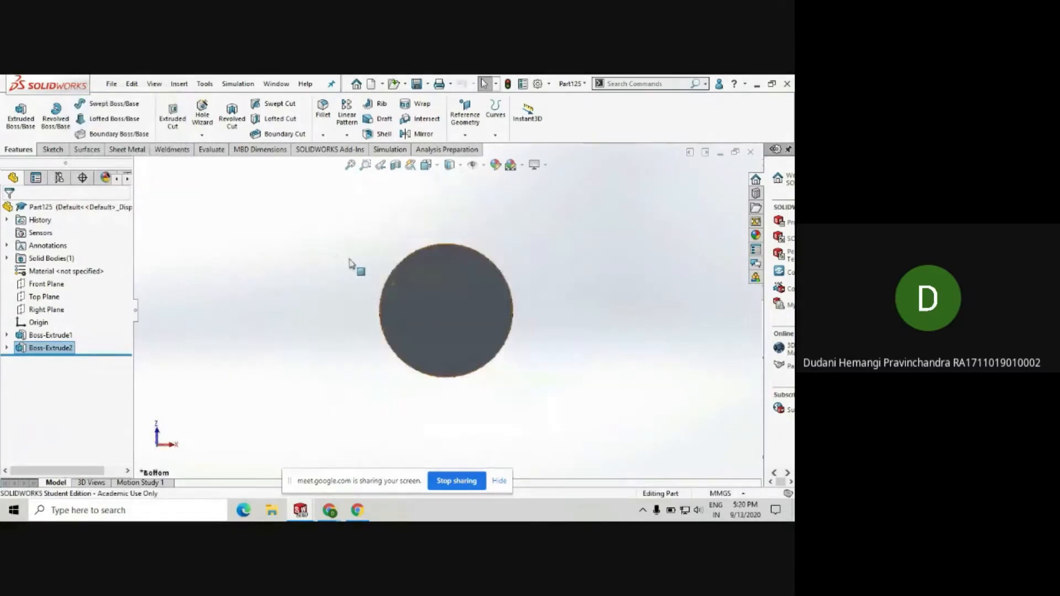
{"action": "middle_click_drag", "start_coordinate": [485, 313], "coordinate": [406, 324]}
{"action": "scroll", "coordinate": [406, 324], "scroll_direction": "up", "scroll_amount": 5}
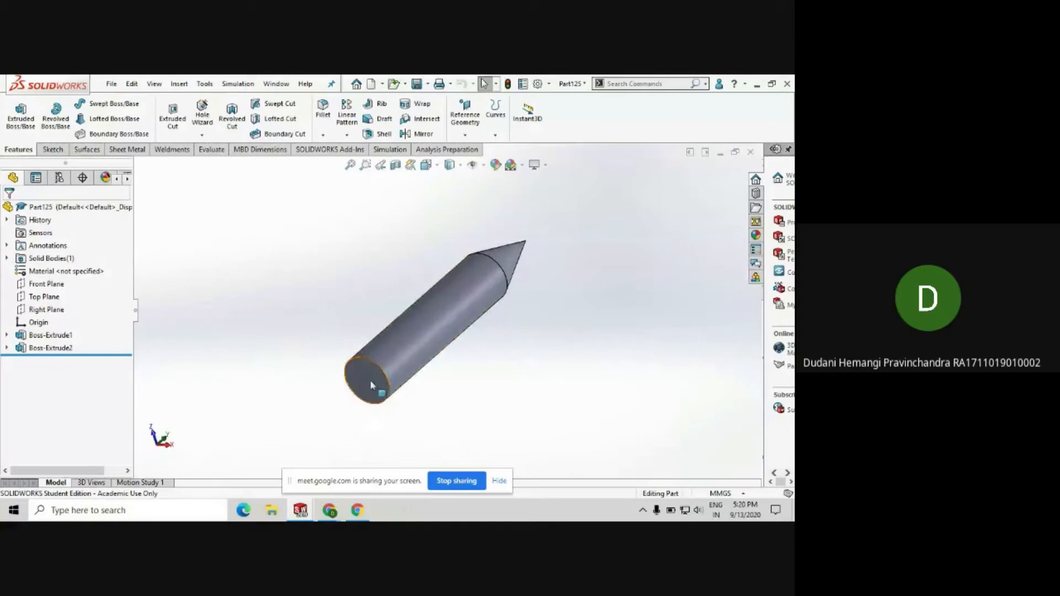
{"action": "left_click", "coordinate": [370, 380]}
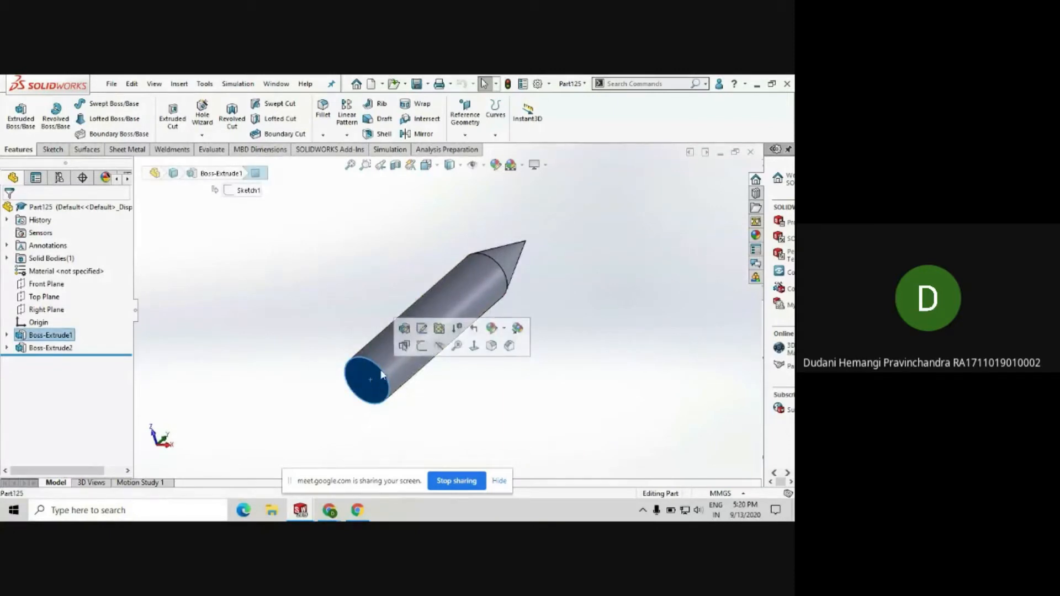
{"action": "left_click", "coordinate": [422, 345]}
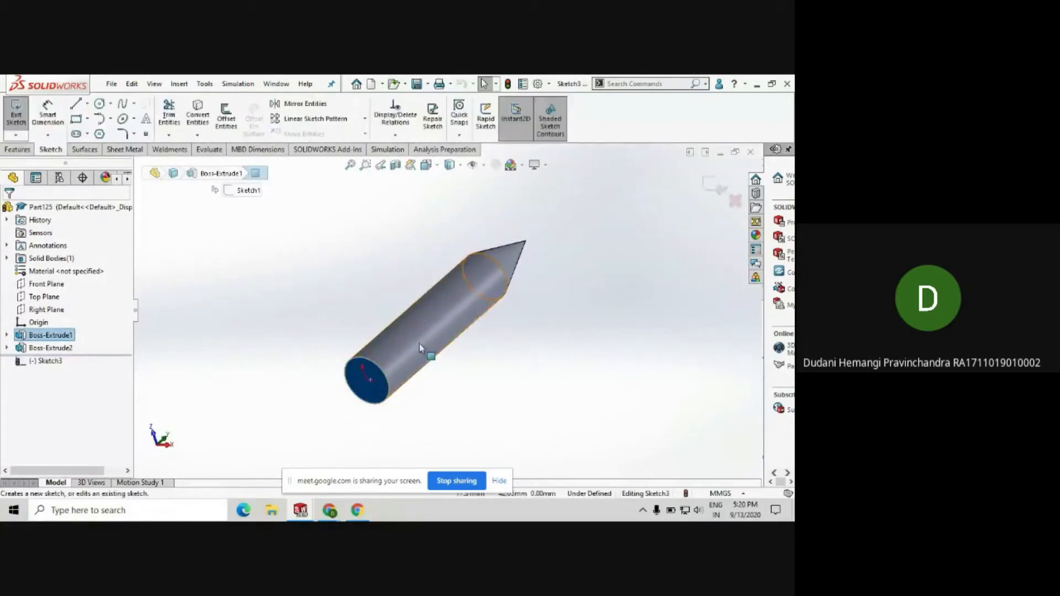
{"action": "key", "text": "space"}
{"action": "left_click", "coordinate": [318, 398]}
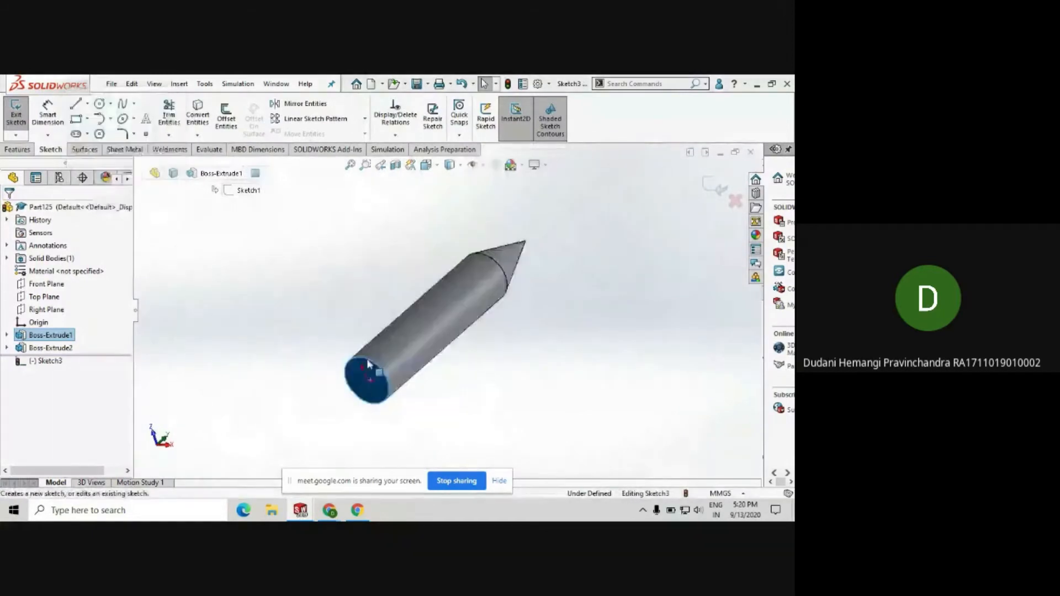
- Sketch a small circle inside the flat end face near its upper edge, centred about 22.6 mm directly above the origin
{"action": "left_click", "coordinate": [196, 236]}
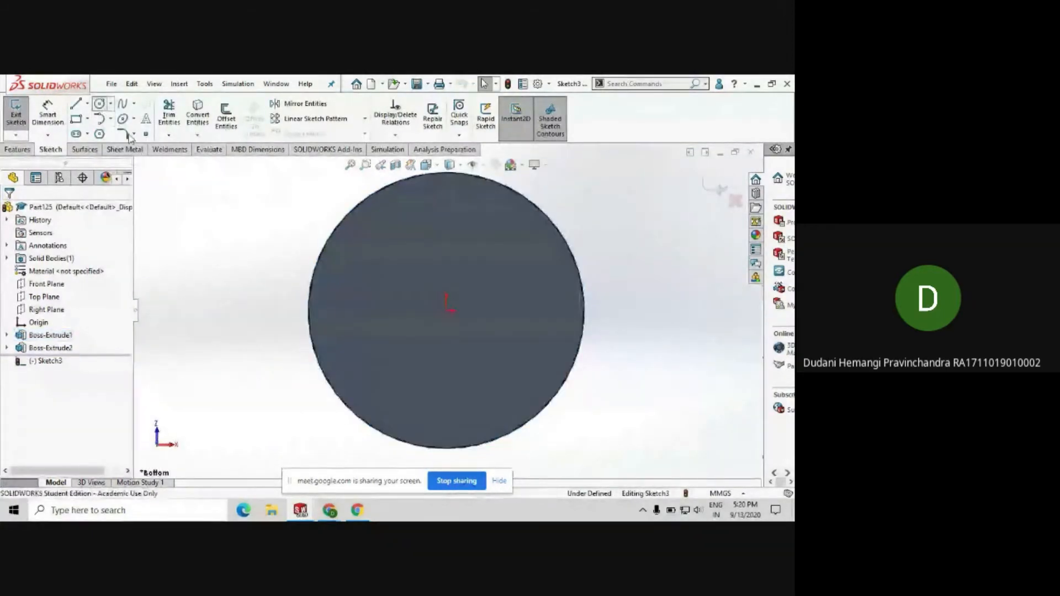
{"action": "left_click", "coordinate": [99, 104]}
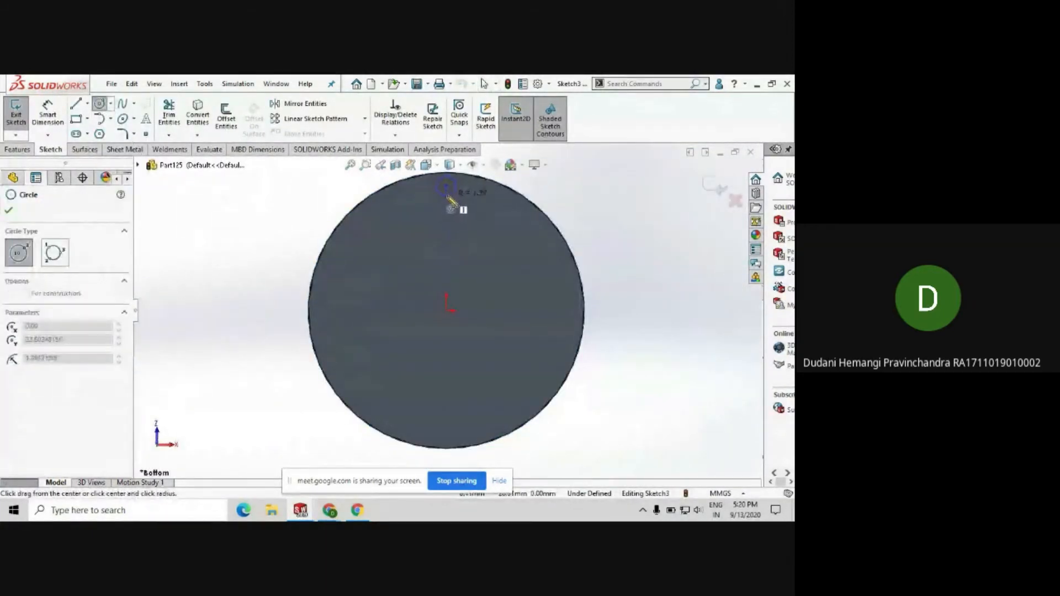
{"action": "left_click_drag", "start_coordinate": [446, 185], "coordinate": [456, 187]}
{"action": "key", "text": "Escape"}
{"action": "left_click", "coordinate": [447, 185]}
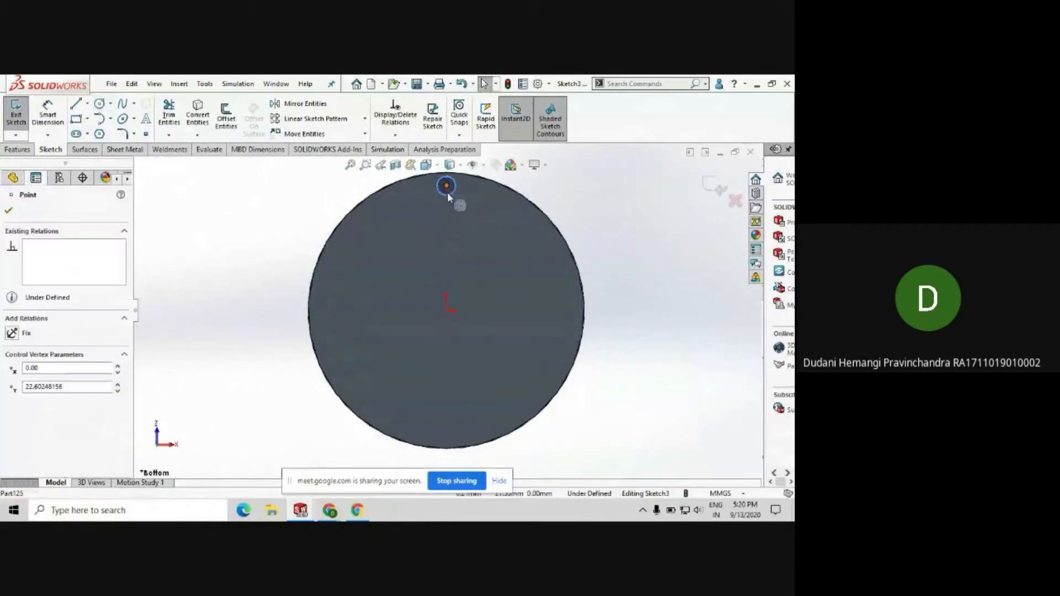
{"action": "left_click", "coordinate": [311, 201]}
{"action": "scroll", "coordinate": [461, 243], "scroll_direction": "up", "scroll_amount": 1}
{"action": "scroll", "coordinate": [466, 219], "scroll_direction": "down", "scroll_amount": 1}
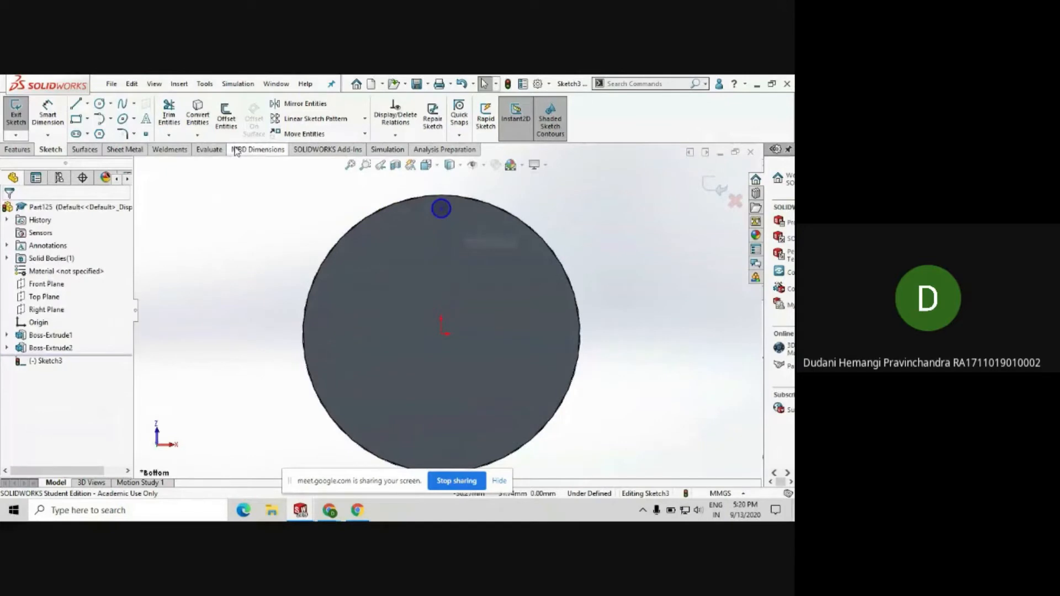
- Pattern the small circle around the origin with a Circular Sketch Pattern of 8 equally spaced instances over 360 degrees
{"action": "left_click", "coordinate": [365, 120]}
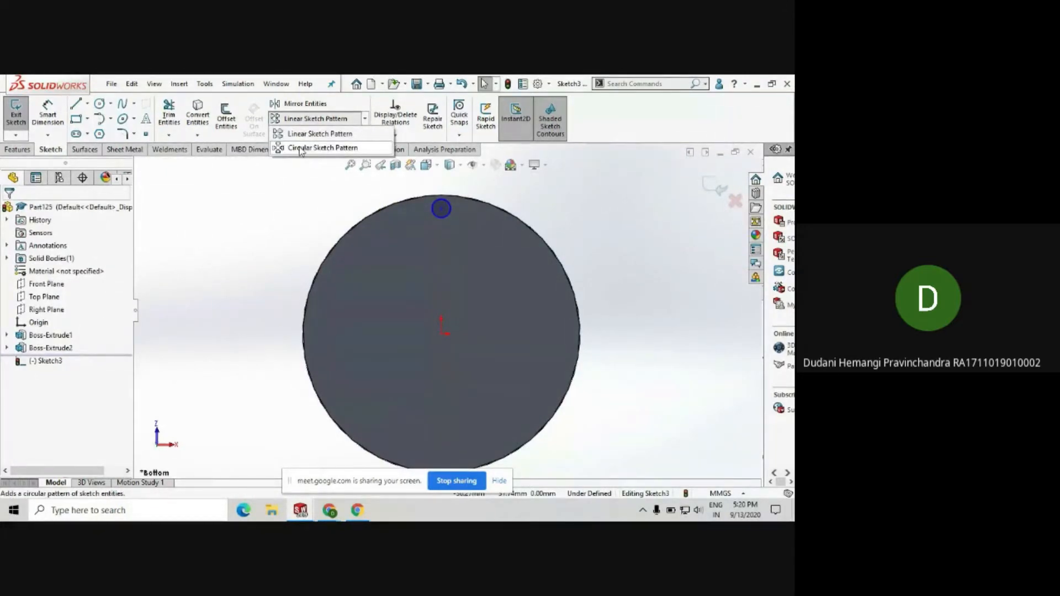
{"action": "left_click", "coordinate": [313, 149]}
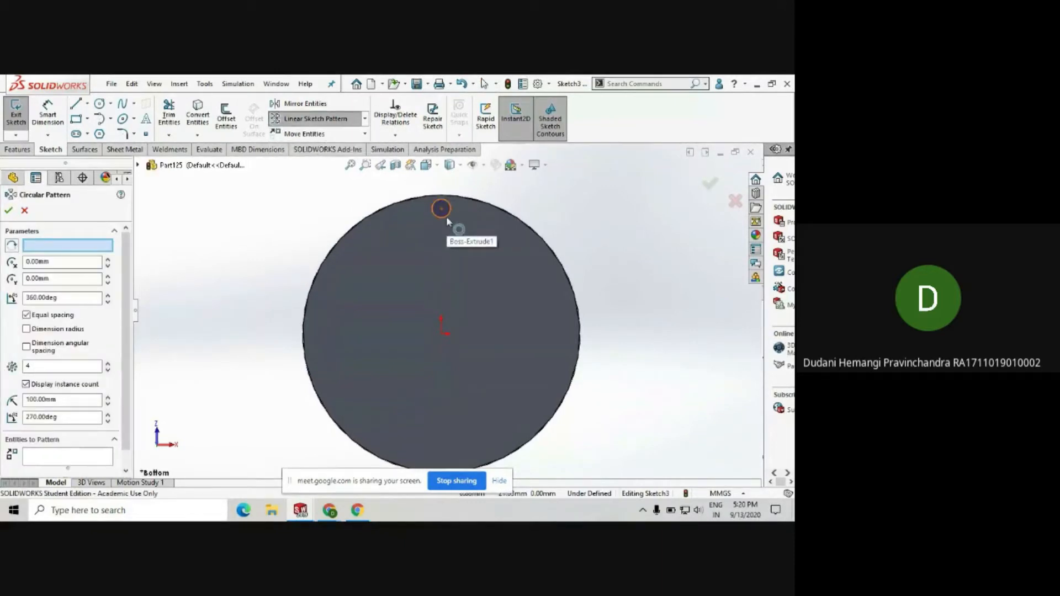
{"action": "left_click", "coordinate": [447, 220]}
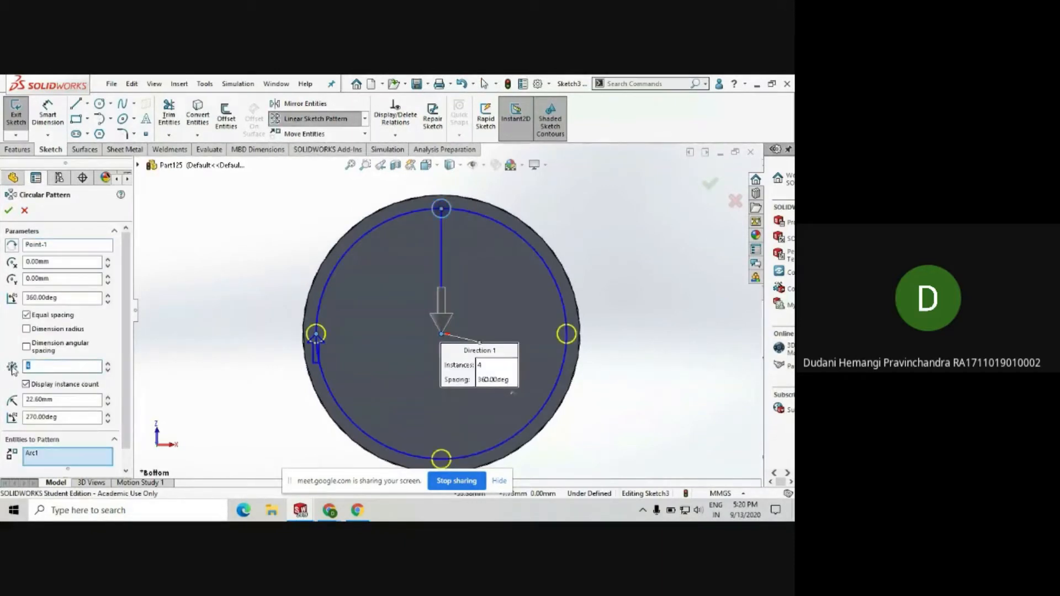
{"action": "type", "text": "8"}
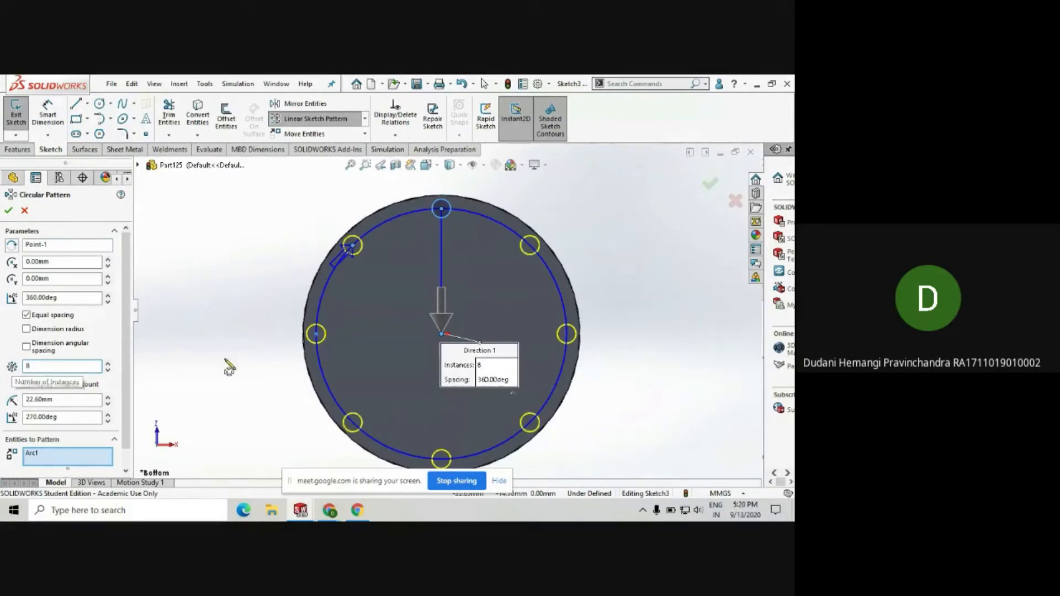
{"action": "left_click", "coordinate": [9, 210]}
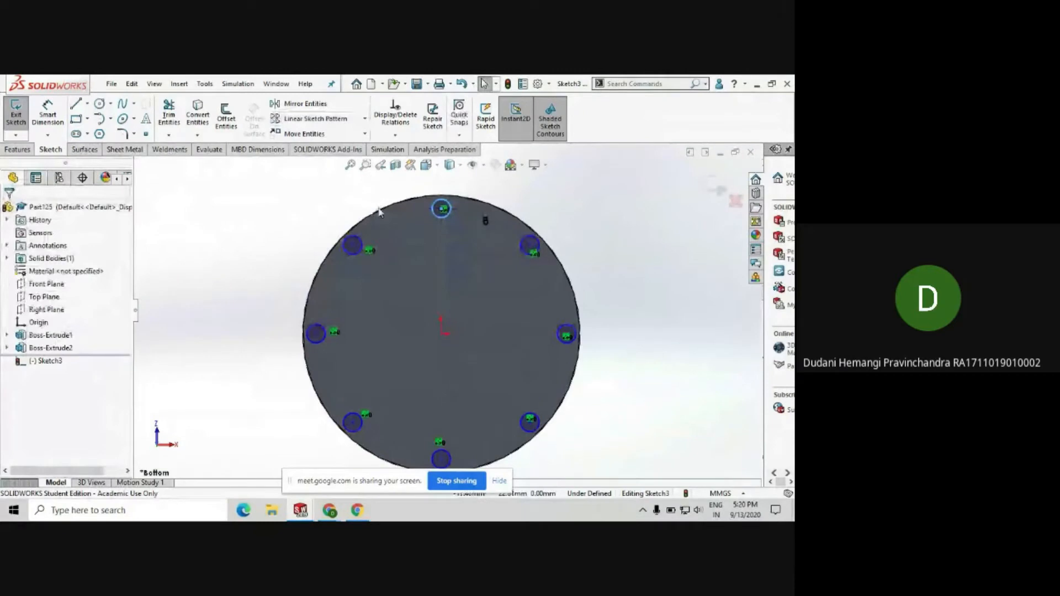
- Cut the eight patterned circles blind 268 mm along the cylinder and past the base of the conical tip with Extruded Cut
{"action": "left_click", "coordinate": [18, 150]}
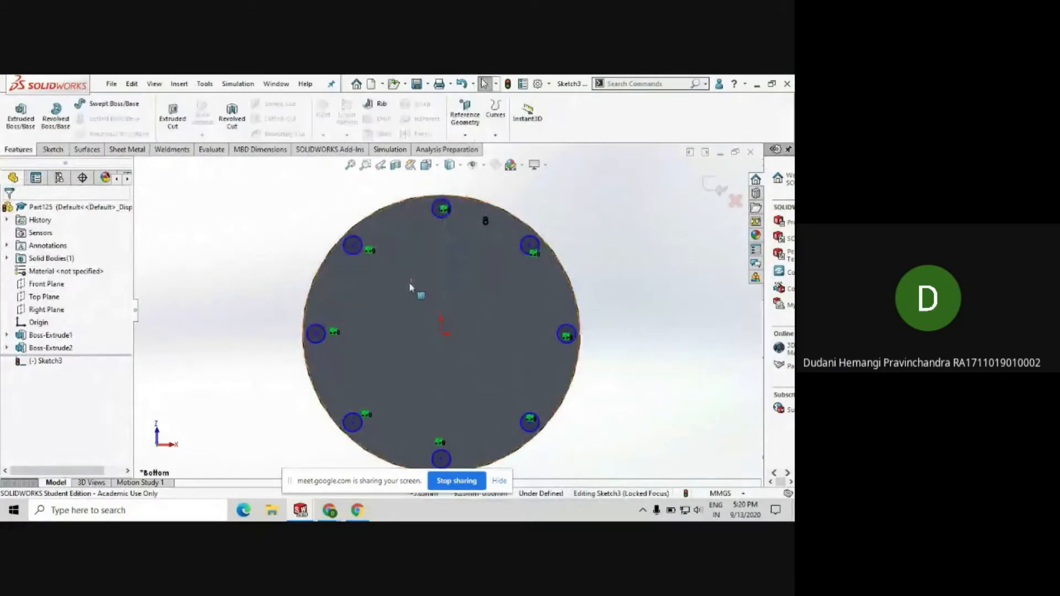
{"action": "scroll", "coordinate": [408, 274], "scroll_direction": "up", "scroll_amount": 4}
{"action": "middle_click_drag", "start_coordinate": [461, 277], "coordinate": [439, 286]}
{"action": "scroll", "coordinate": [333, 351], "scroll_direction": "up", "scroll_amount": 2}
{"action": "scroll", "coordinate": [332, 352], "scroll_direction": "down", "scroll_amount": 2}
{"action": "scroll", "coordinate": [369, 299], "scroll_direction": "down", "scroll_amount": 2}
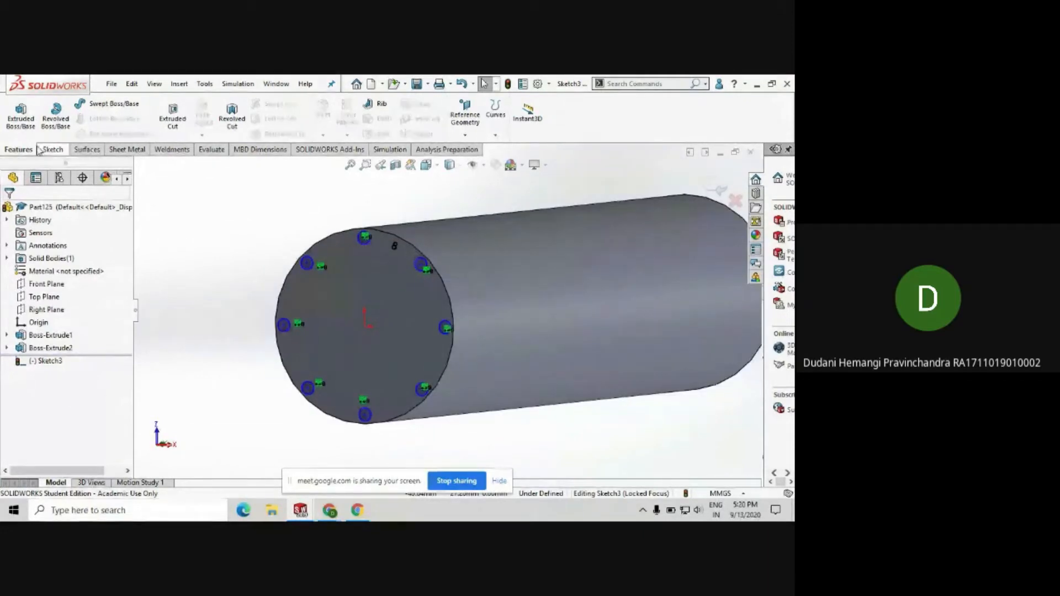
{"action": "left_click", "coordinate": [173, 119]}
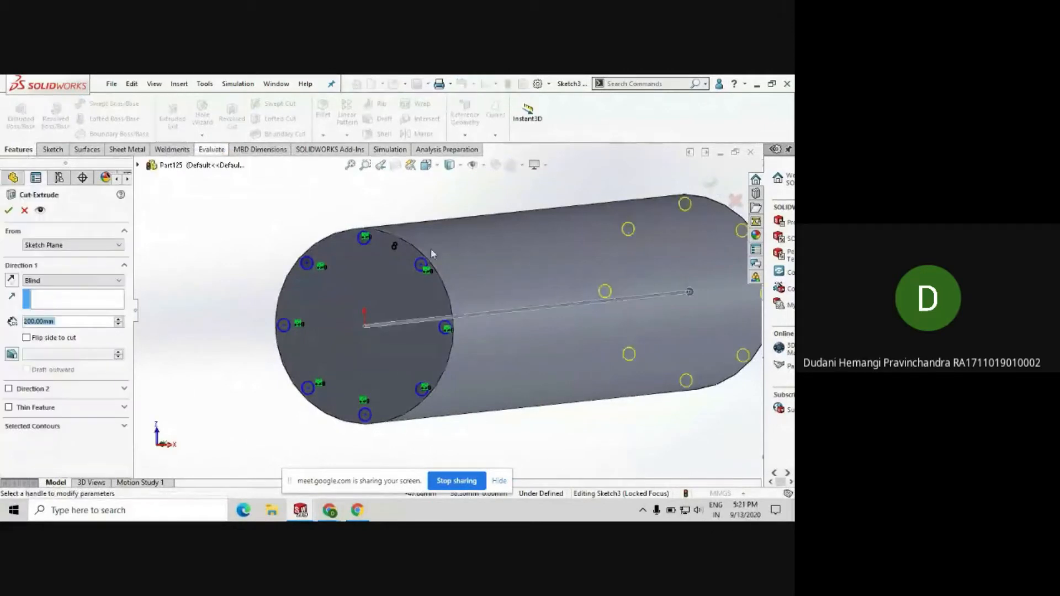
{"action": "scroll", "coordinate": [463, 312], "scroll_direction": "up", "scroll_amount": 3}
{"action": "scroll", "coordinate": [585, 307], "scroll_direction": "down", "scroll_amount": 1}
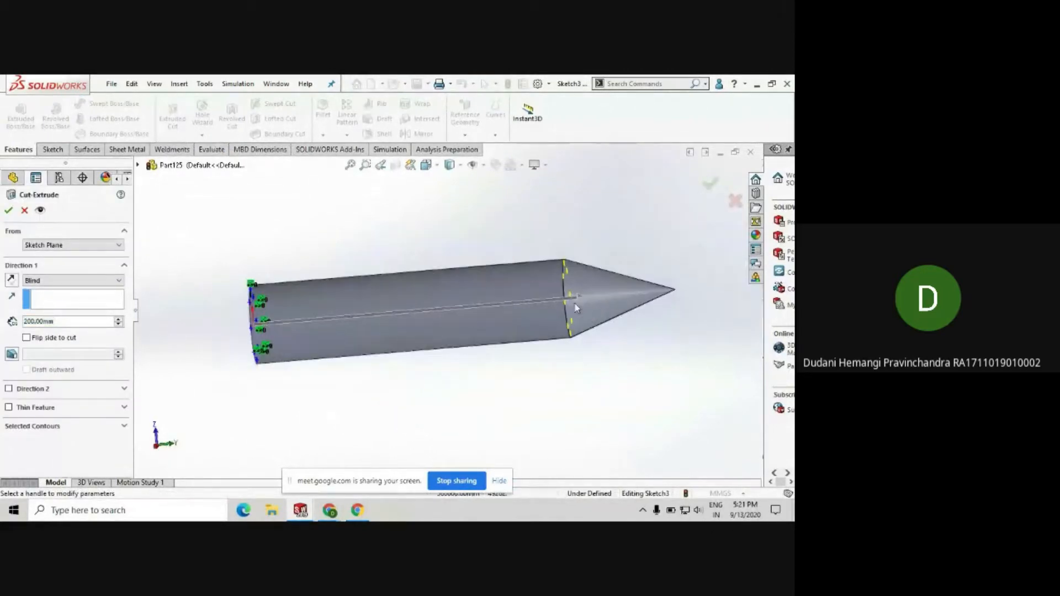
{"action": "left_click", "coordinate": [583, 300]}
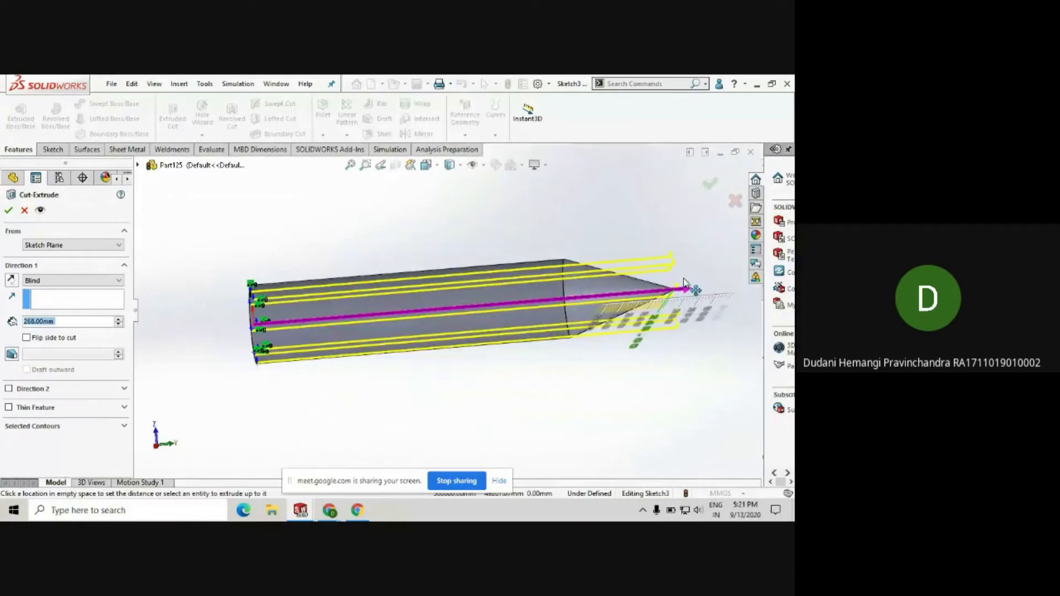
{"action": "left_click", "coordinate": [684, 286]}
{"action": "left_click", "coordinate": [9, 211]}
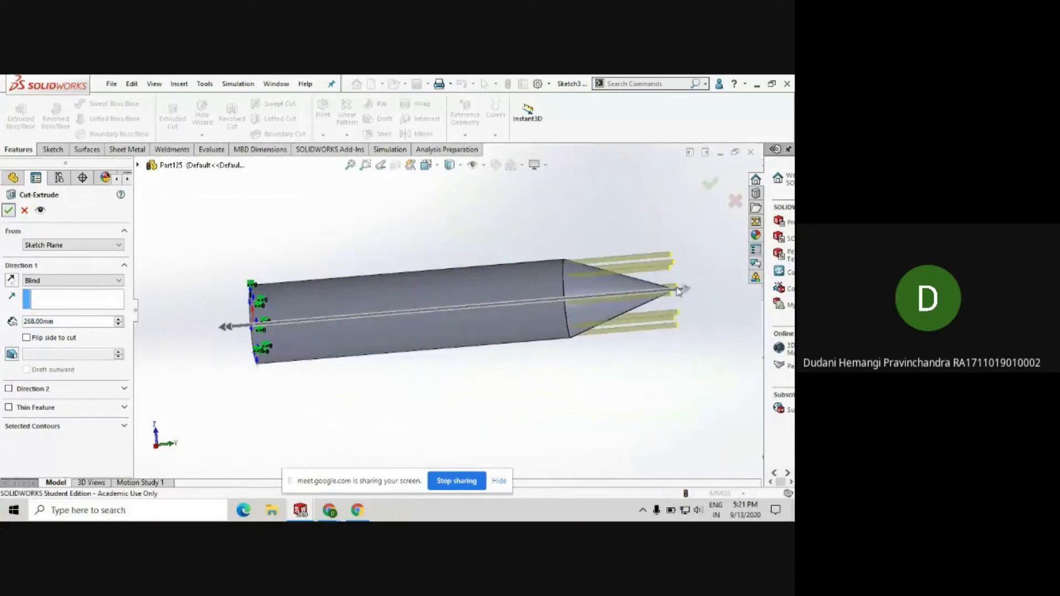
- Examine the holes where they emerge on the conical tip, and highlight the cylinder and cone extrusions in turn
{"action": "middle_click_drag", "start_coordinate": [312, 321], "coordinate": [396, 267]}
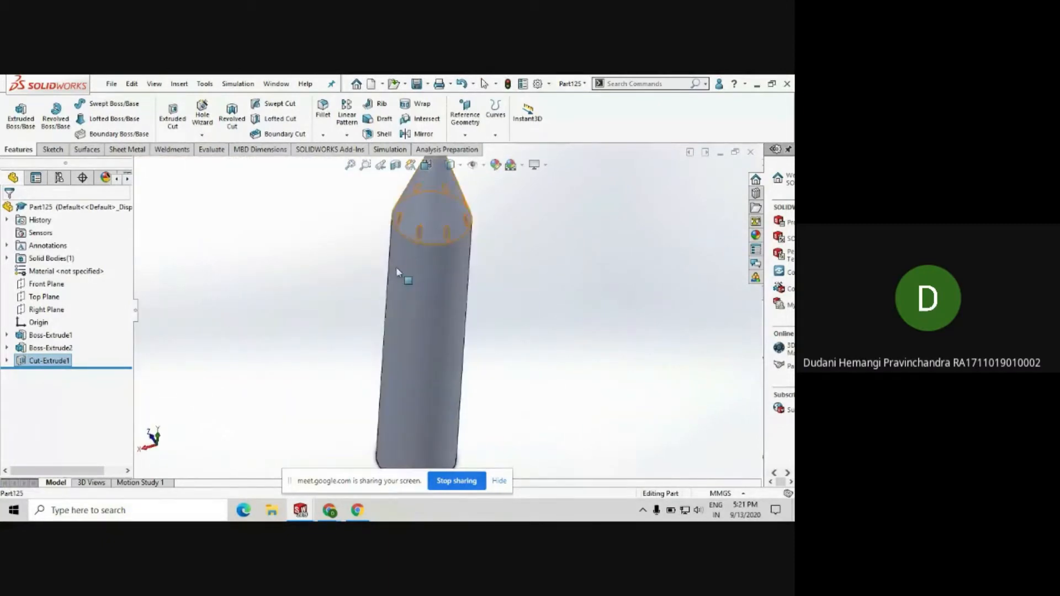
{"action": "scroll", "coordinate": [434, 293], "scroll_direction": "up", "scroll_amount": 3}
{"action": "scroll", "coordinate": [434, 292], "scroll_direction": "down", "scroll_amount": 2}
{"action": "scroll", "coordinate": [526, 283], "scroll_direction": "up", "scroll_amount": 2}
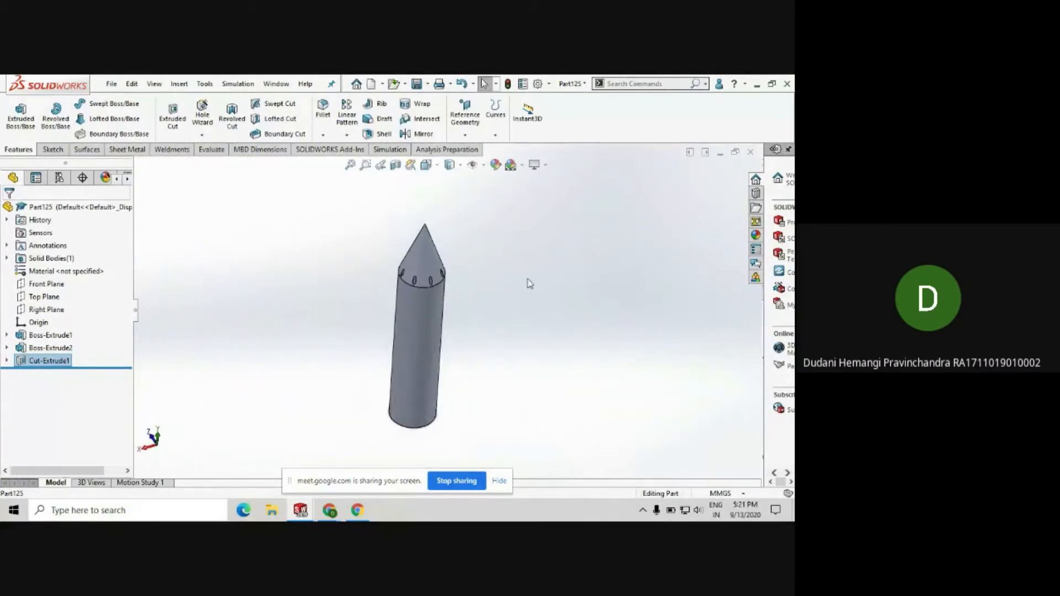
{"action": "scroll", "coordinate": [527, 281], "scroll_direction": "down", "scroll_amount": 1}
{"action": "left_click", "coordinate": [49, 335]}
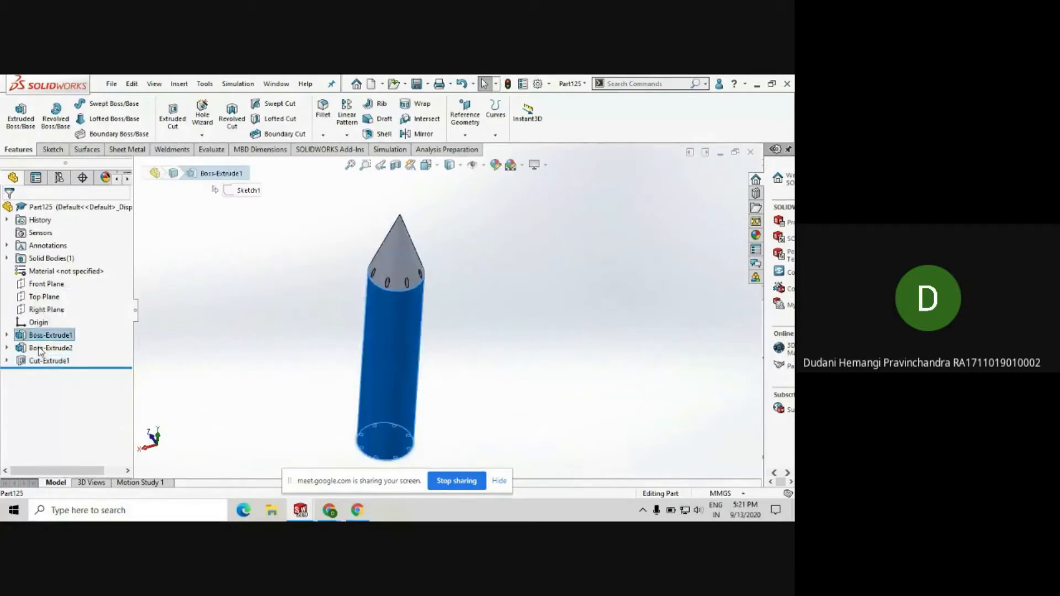
{"action": "left_click", "coordinate": [51, 348]}
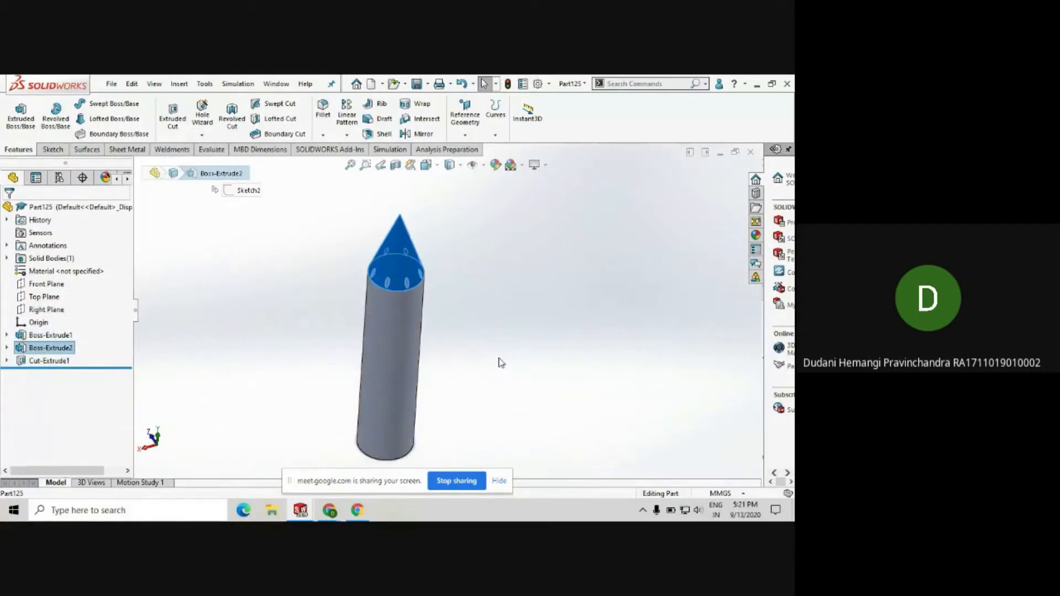
- Orient the part to the Back view and start a new sketch on the Front Plane
{"action": "key", "text": "space"}
{"action": "left_click", "coordinate": [381, 390]}
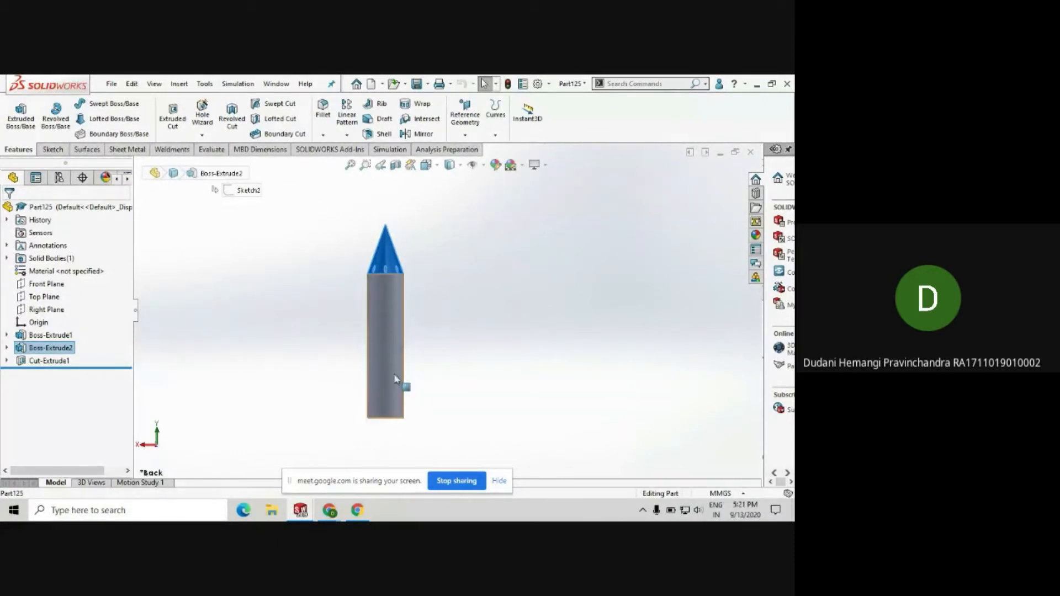
{"action": "left_click", "coordinate": [53, 149]}
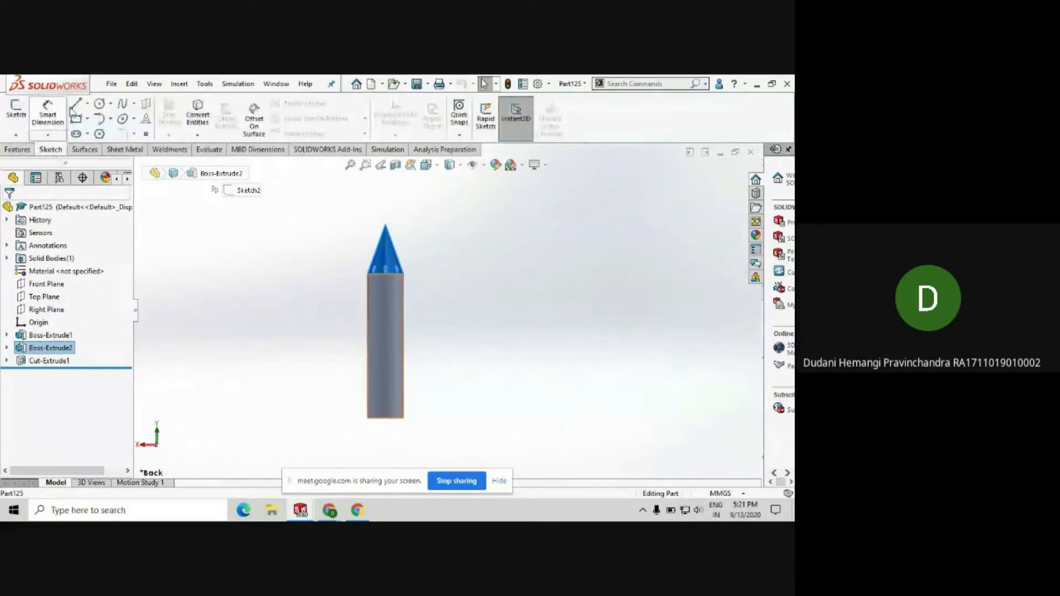
{"action": "left_click", "coordinate": [55, 310]}
{"action": "left_click", "coordinate": [46, 296]}
{"action": "right_click", "coordinate": [52, 297]}
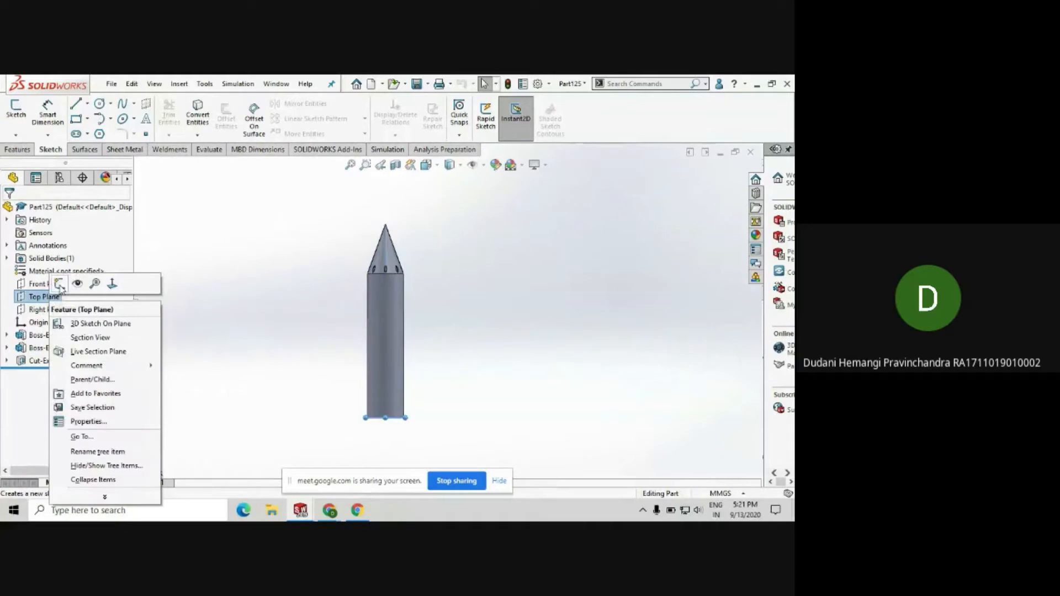
{"action": "right_click", "coordinate": [50, 283]}
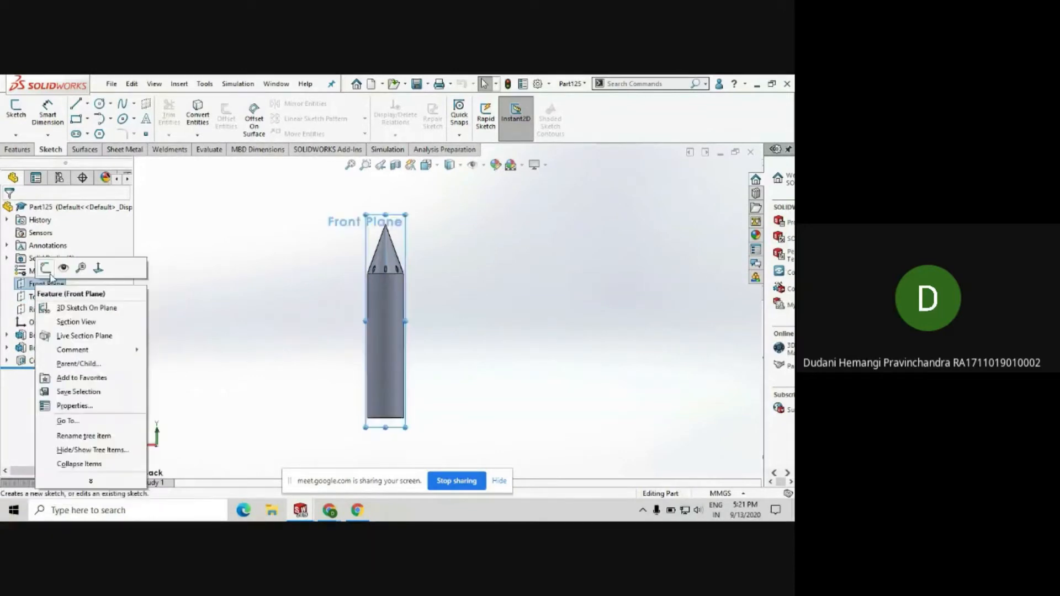
{"action": "left_click", "coordinate": [46, 268]}
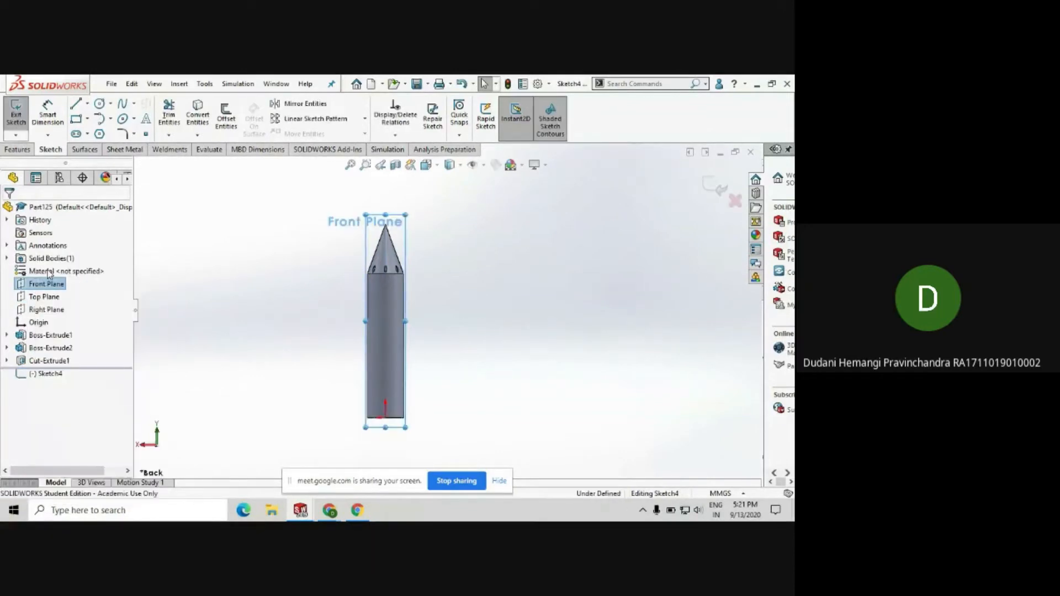
{"action": "left_click", "coordinate": [76, 104]}
{"action": "left_click", "coordinate": [492, 221]}
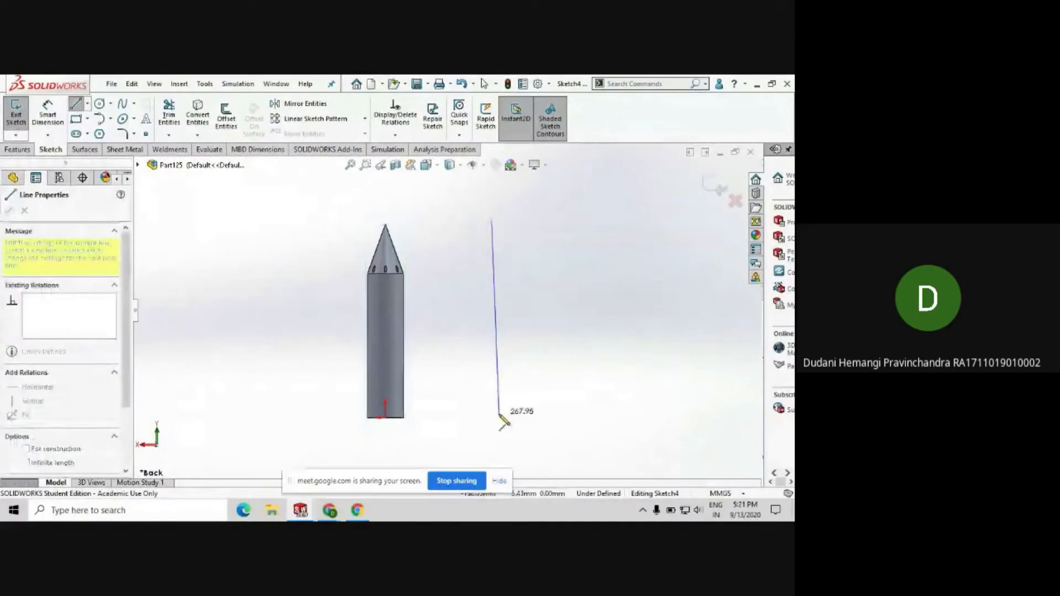
{"action": "left_click", "coordinate": [495, 411]}
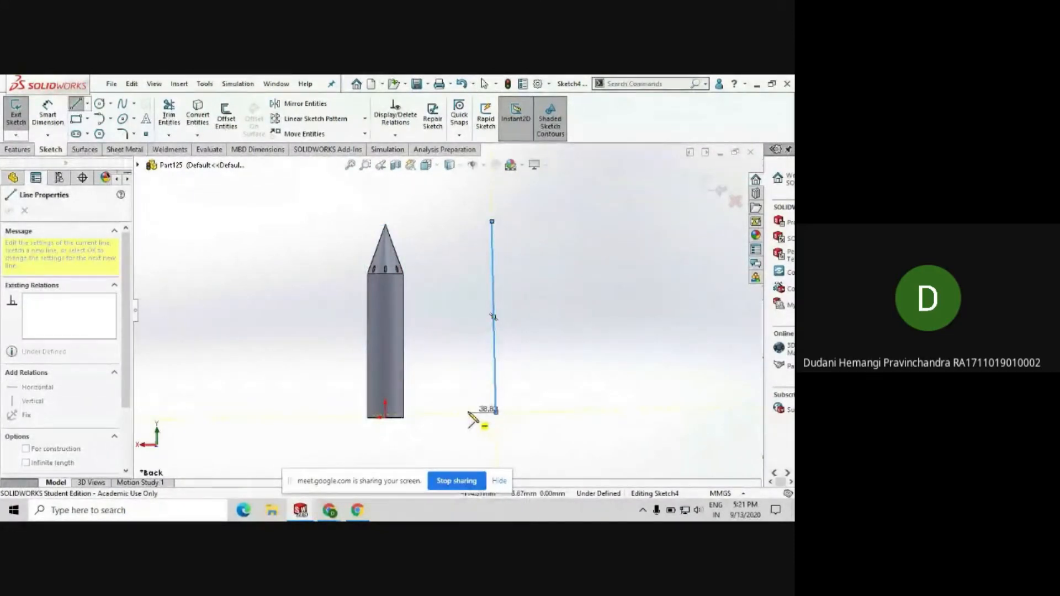
{"action": "key", "text": "ctrl+z"}
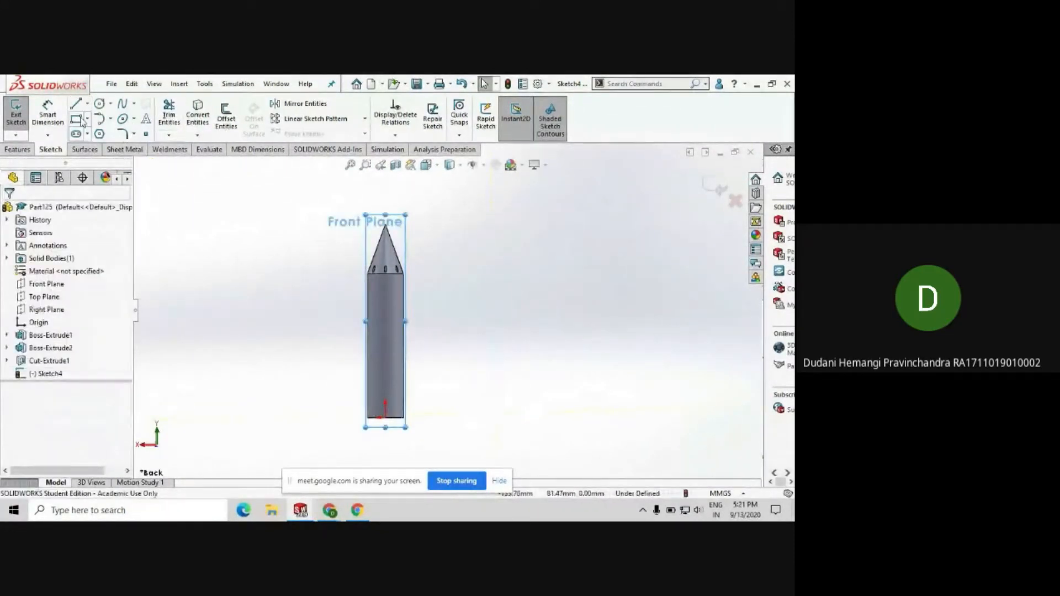
- Sketch a closed half-pencil profile beside the part with two vertical sides, a horizontal base and a slanted upper edge
{"action": "left_click", "coordinate": [75, 103]}
{"action": "left_click", "coordinate": [498, 228]}
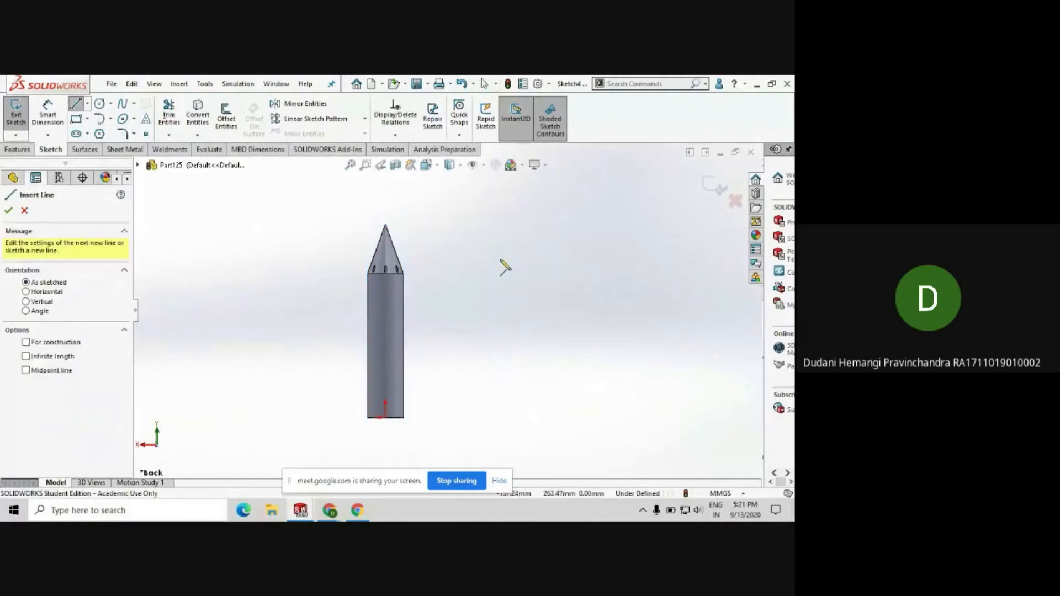
{"action": "left_click", "coordinate": [499, 411]}
{"action": "left_click", "coordinate": [466, 411]}
{"action": "left_click", "coordinate": [467, 270]}
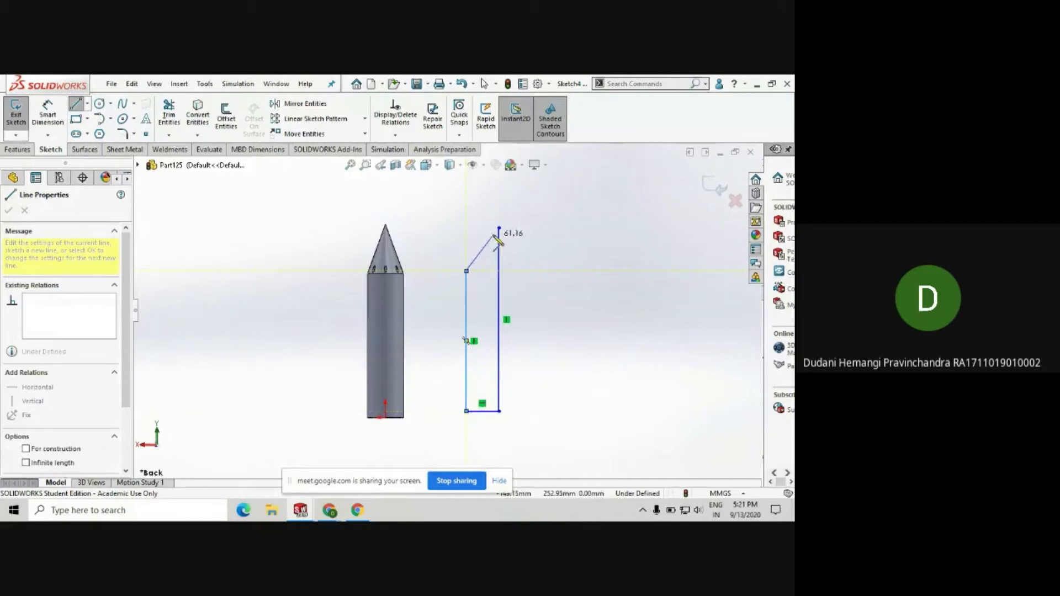
{"action": "left_click", "coordinate": [499, 228]}
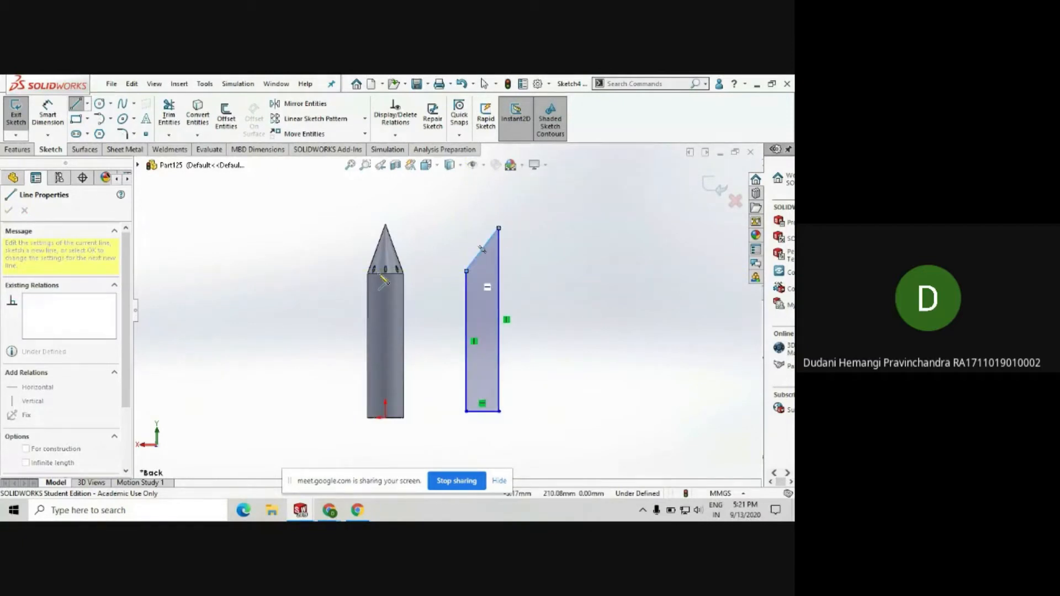
- Sketch a diagonal line from the profile's shoulder corner to the midpoint of its long vertical side, and delete it
{"action": "left_click", "coordinate": [81, 109]}
{"action": "left_click", "coordinate": [77, 105]}
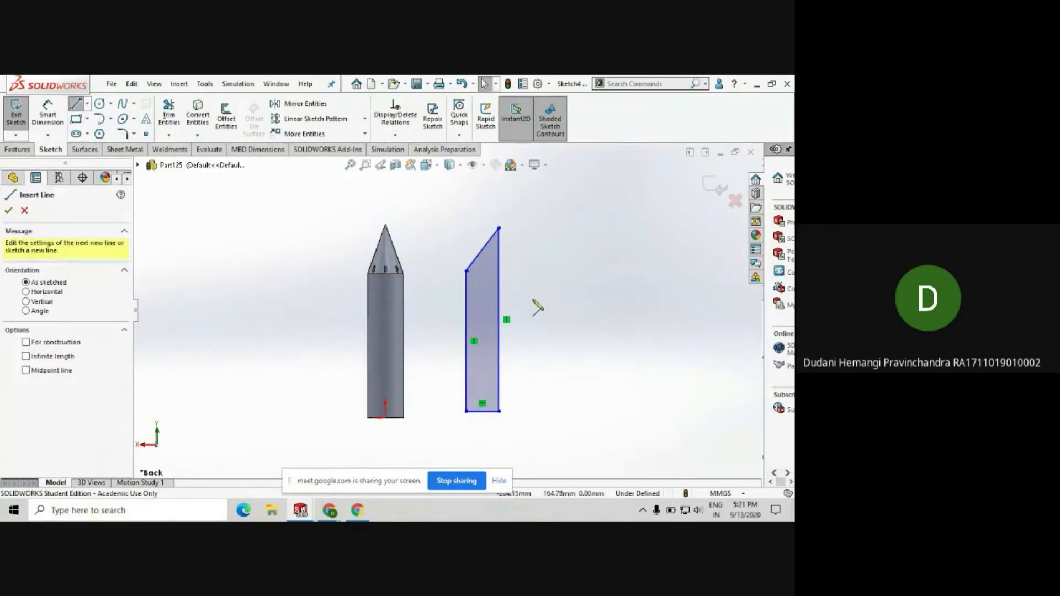
{"action": "left_click", "coordinate": [467, 271]}
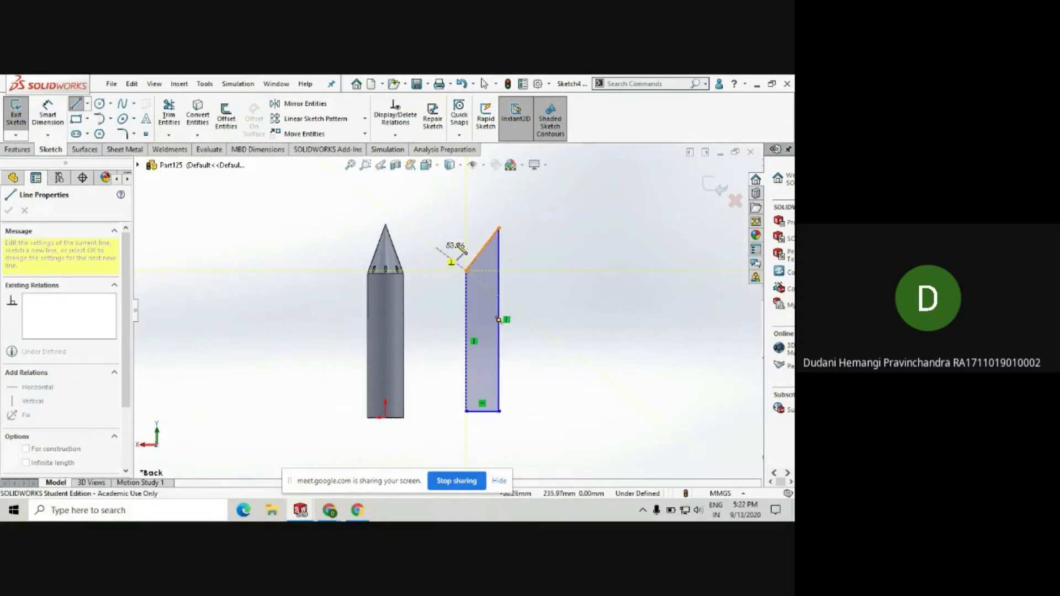
{"action": "left_click", "coordinate": [500, 320]}
{"action": "key", "text": "Escape"}
{"action": "key", "text": "Escape"}
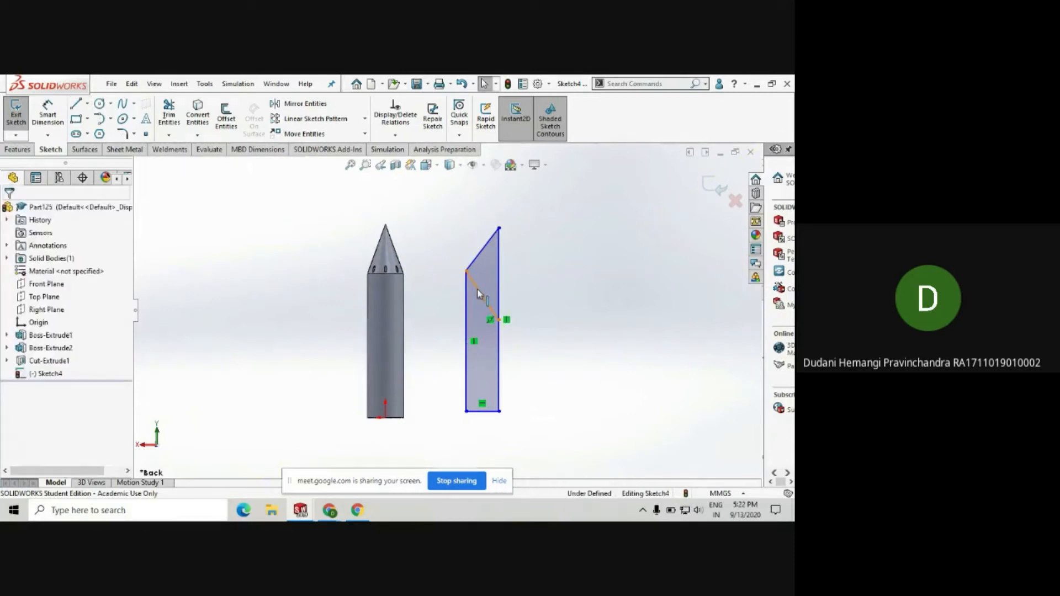
{"action": "left_click", "coordinate": [477, 289]}
{"action": "key", "text": "Delete"}
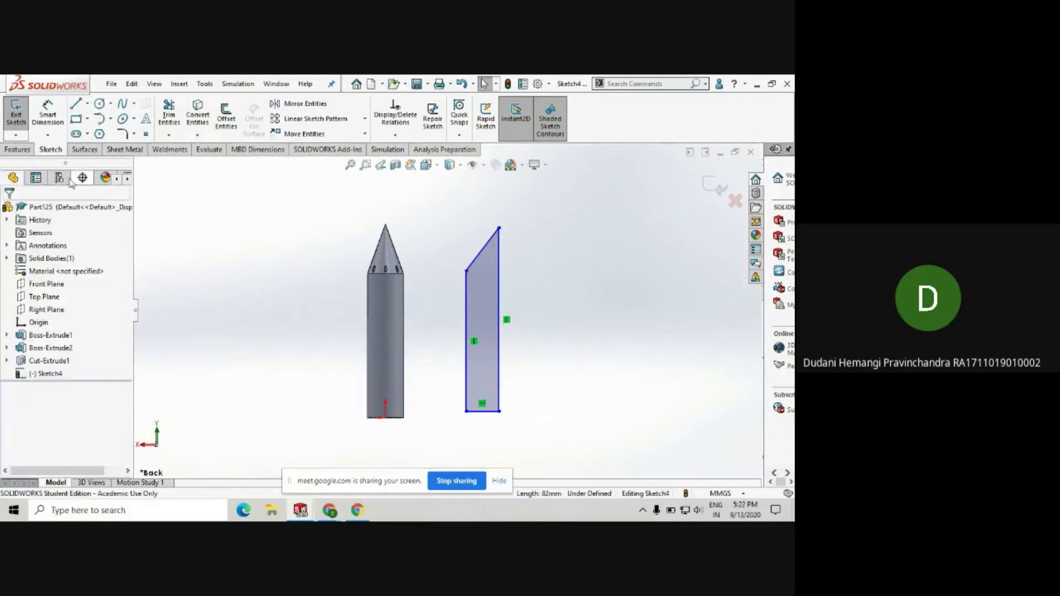
- Revolve the half-pencil profile 360 degrees about its long vertical side with merged result, creating a second solid beside the first
{"action": "left_click", "coordinate": [18, 150]}
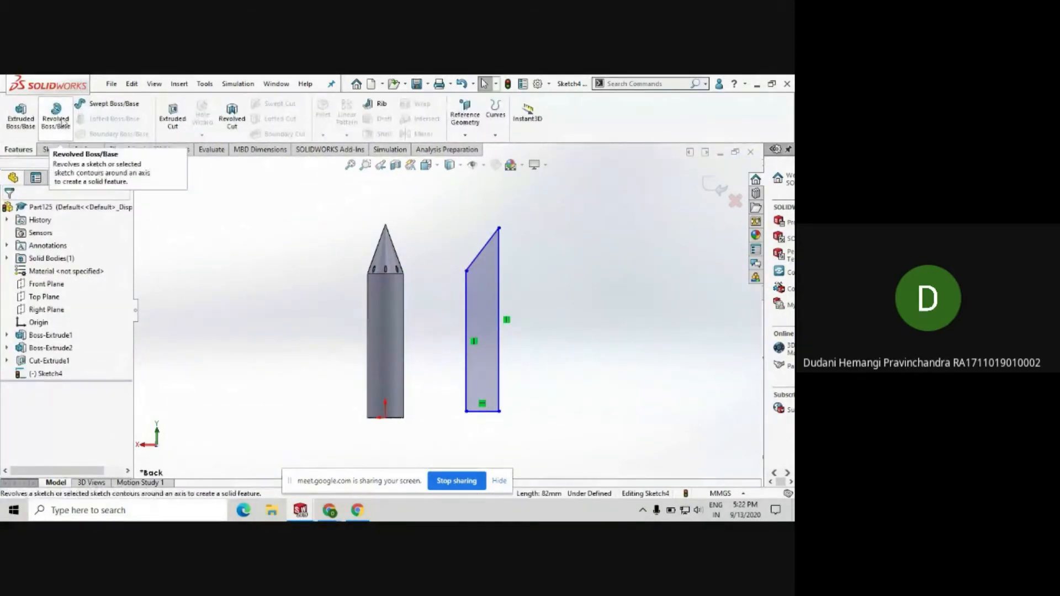
{"action": "left_click", "coordinate": [64, 123]}
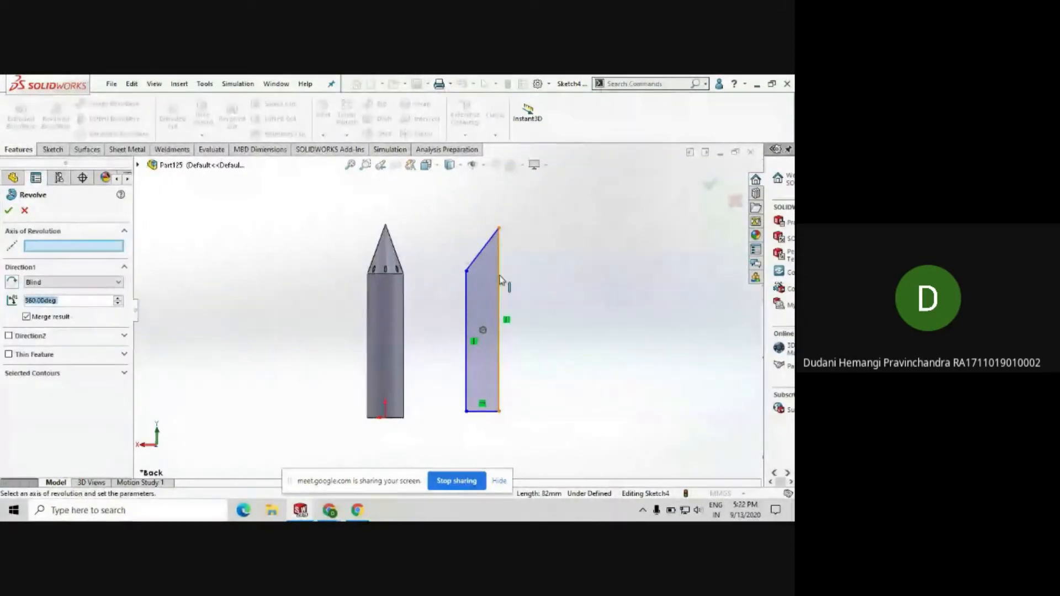
{"action": "left_click", "coordinate": [505, 252]}
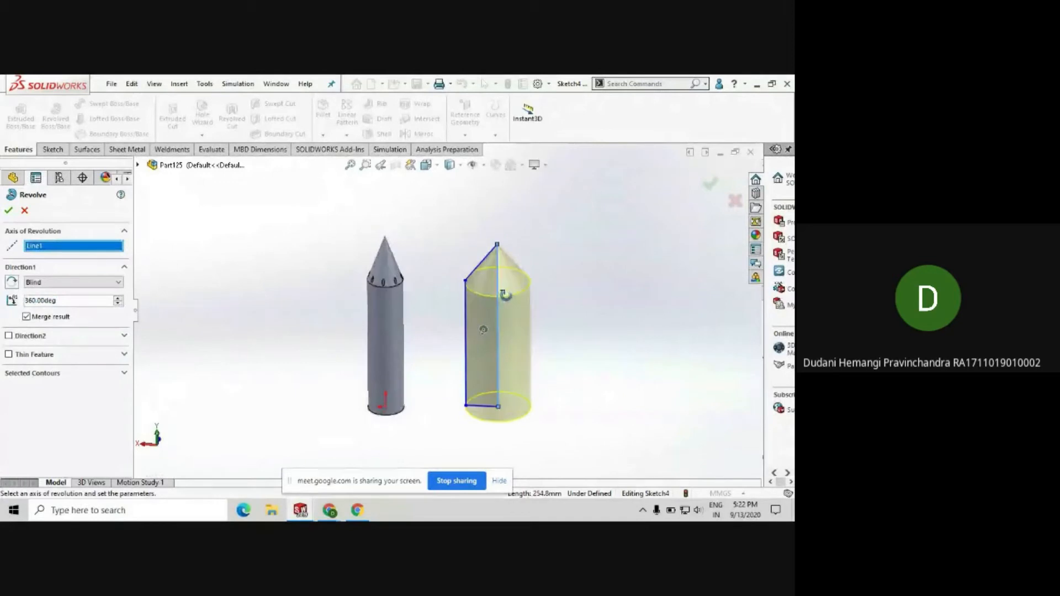
{"action": "left_click", "coordinate": [9, 211]}
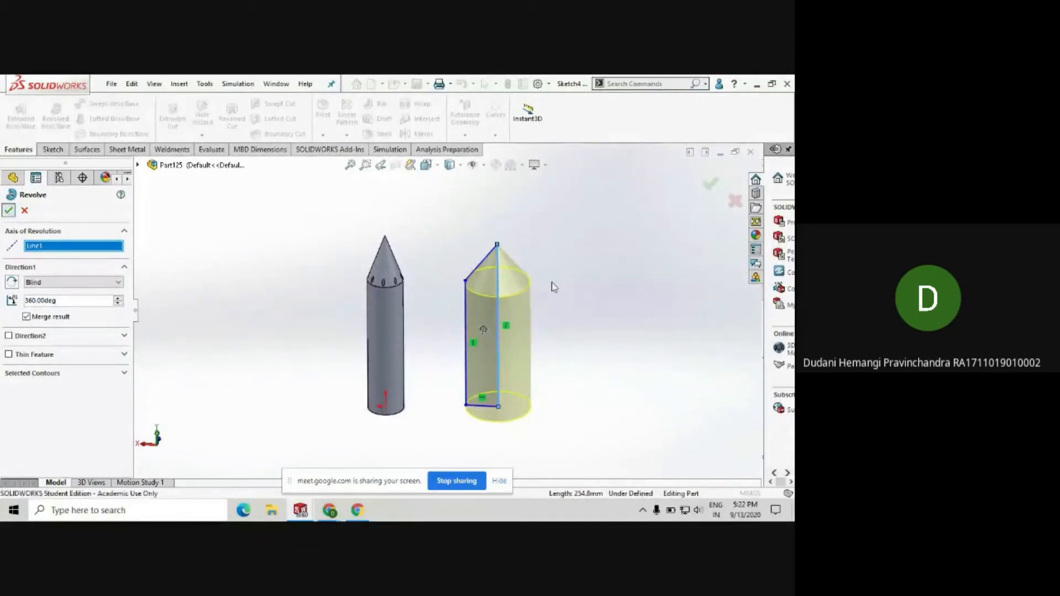
{"action": "middle_click_drag", "start_coordinate": [515, 286], "coordinate": [504, 282]}
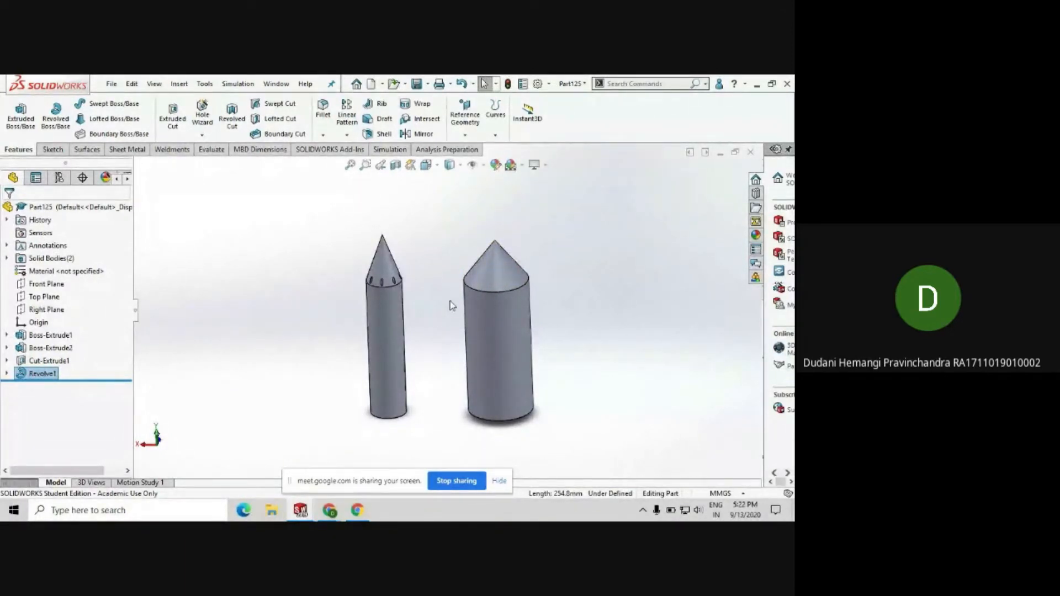
{"action": "middle_click_drag", "start_coordinate": [449, 300], "coordinate": [464, 274]}
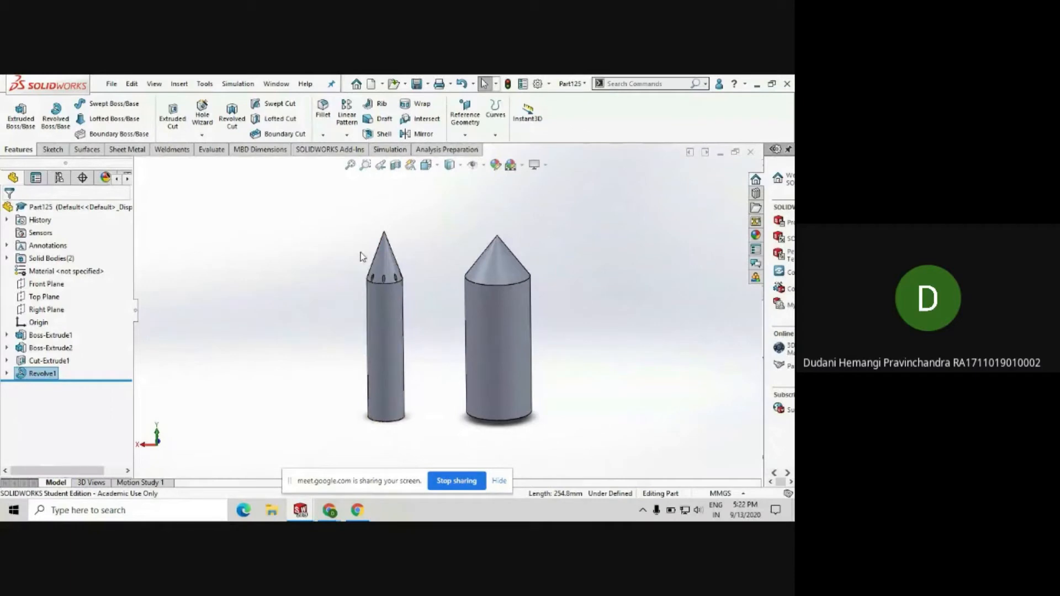
{"action": "scroll", "coordinate": [462, 321], "scroll_direction": "up", "scroll_amount": 2}
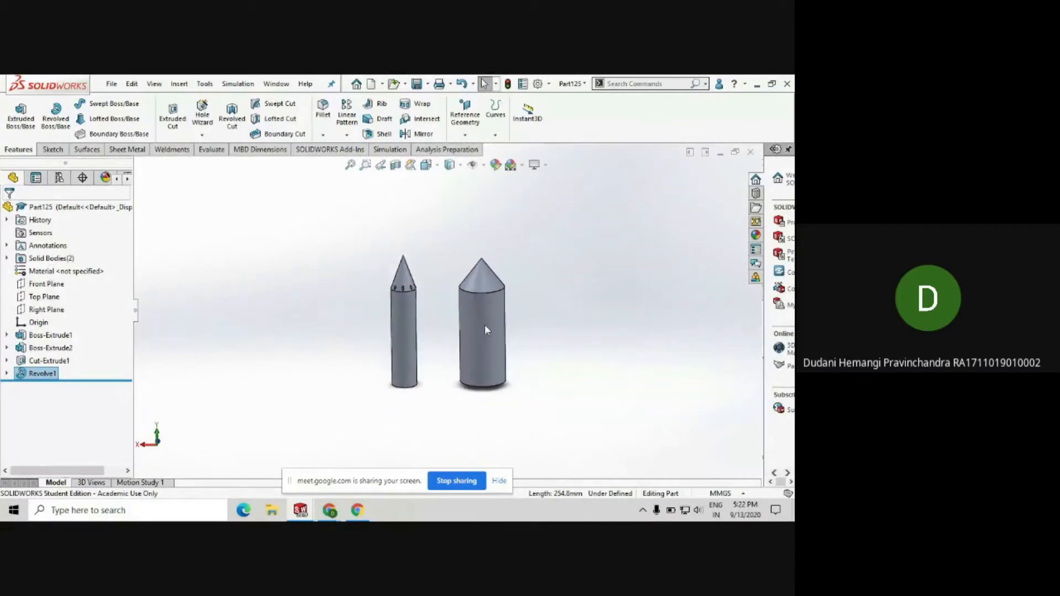
{"action": "scroll", "coordinate": [485, 323], "scroll_direction": "down", "scroll_amount": 2}
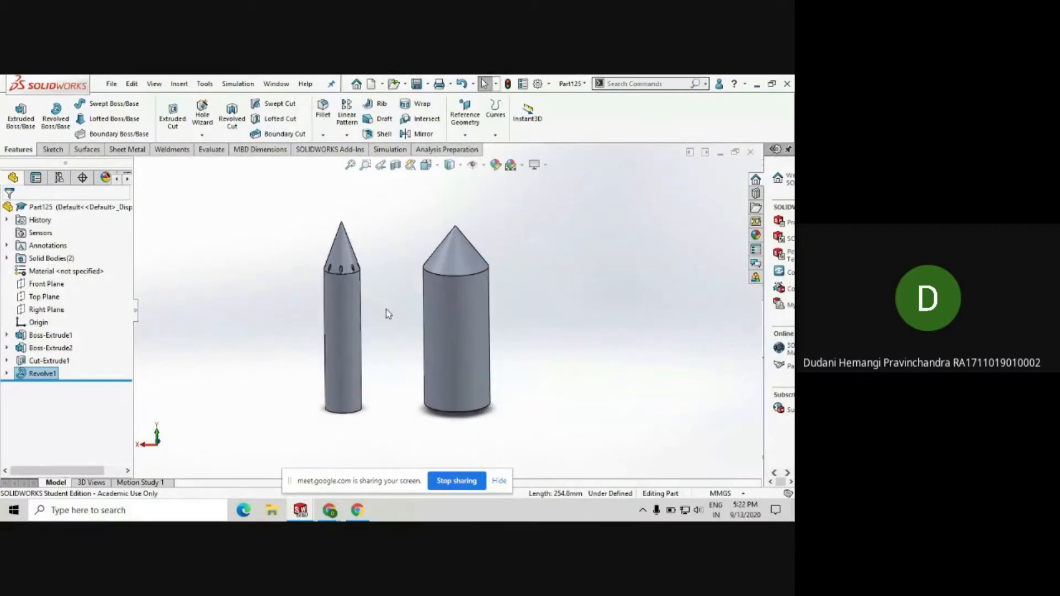
- Assign the AISI 347 Annealed Stainless Steel material to the part
{"action": "left_click", "coordinate": [62, 273]}
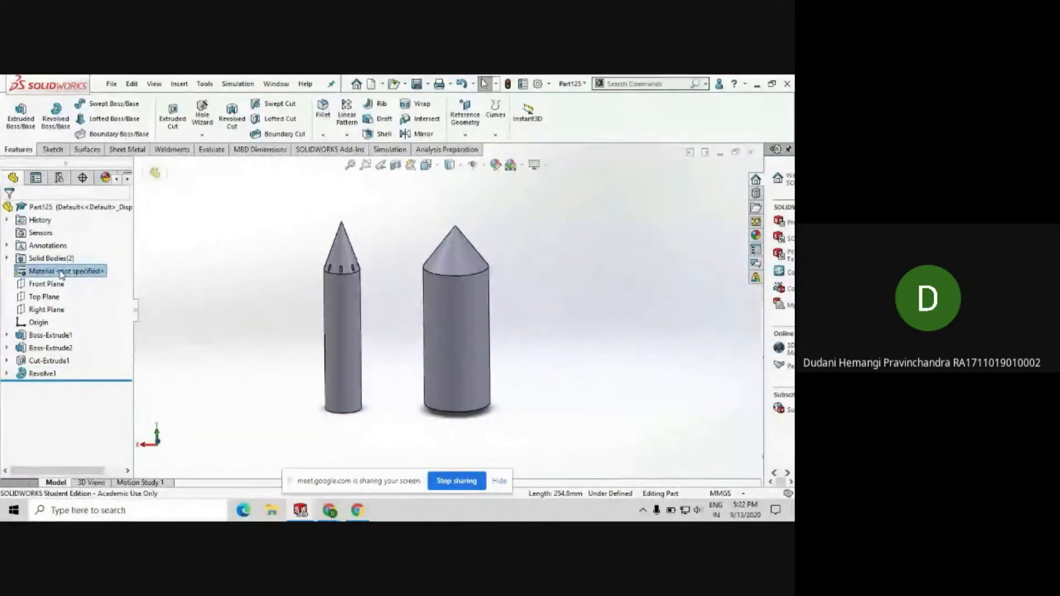
{"action": "right_click", "coordinate": [62, 273]}
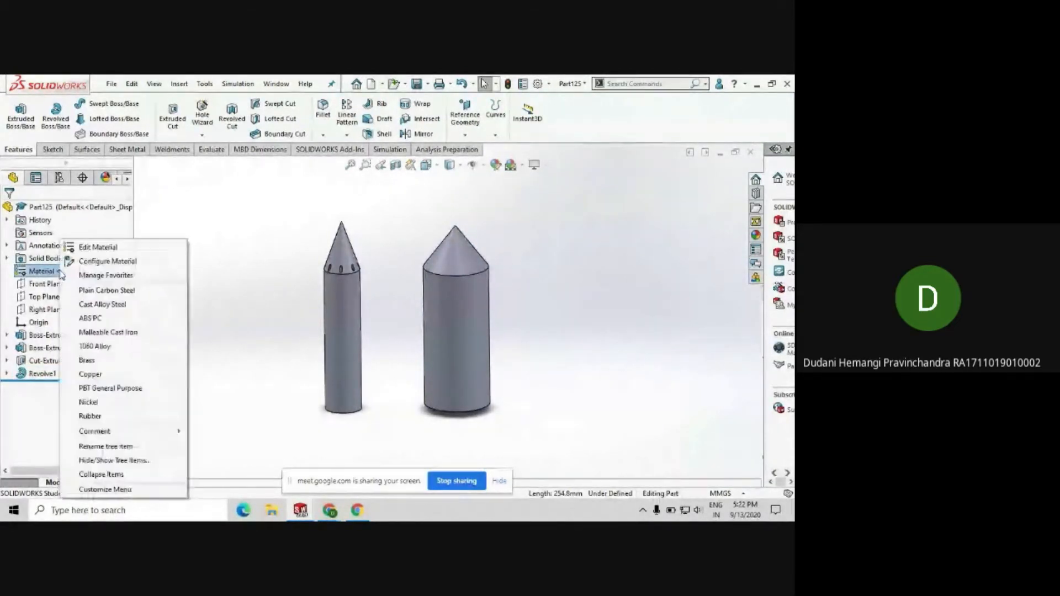
{"action": "left_click", "coordinate": [89, 250]}
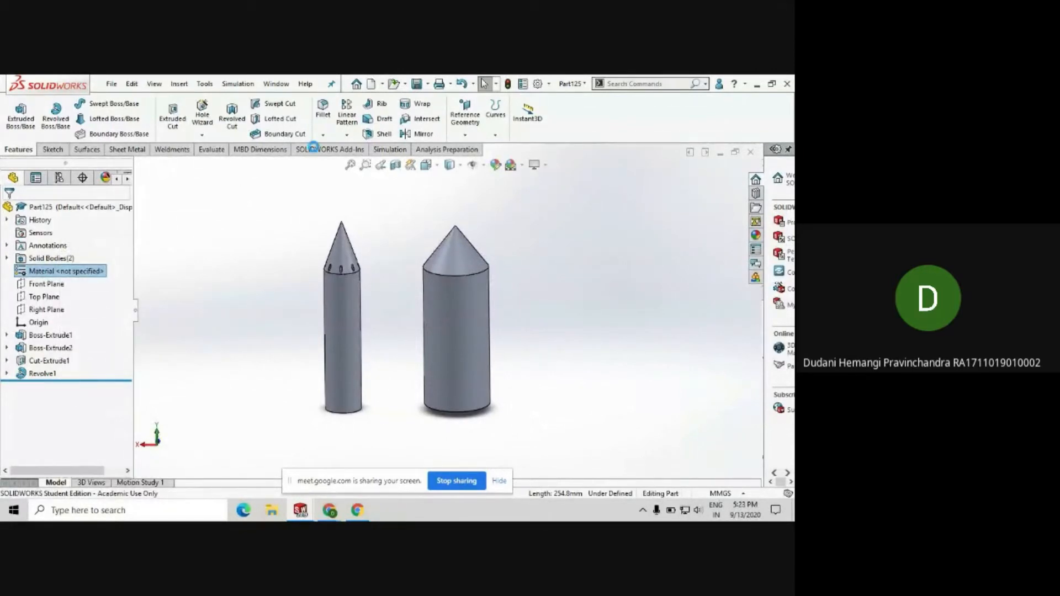
{"action": "scroll", "coordinate": [231, 263], "scroll_direction": "down", "scroll_amount": 8}
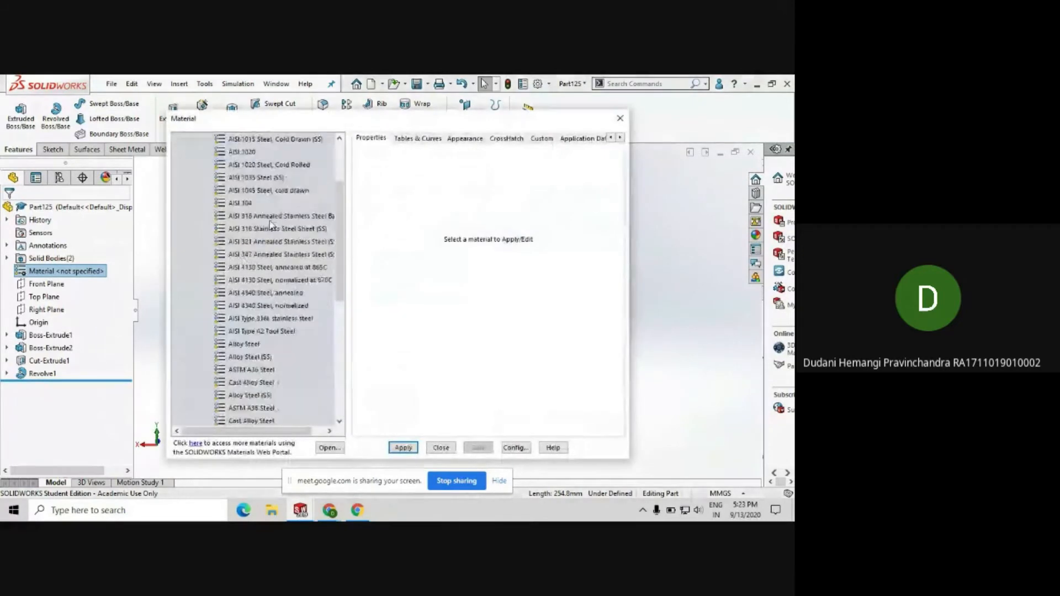
{"action": "scroll", "coordinate": [238, 185], "scroll_direction": "up", "scroll_amount": 4}
{"action": "left_click", "coordinate": [238, 181]}
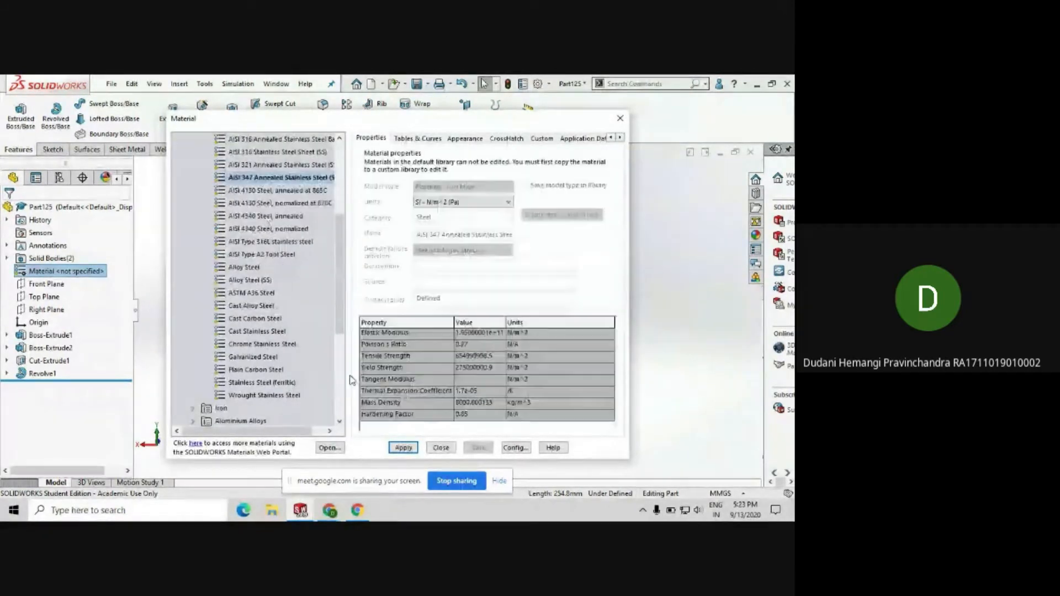
{"action": "left_click", "coordinate": [403, 448]}
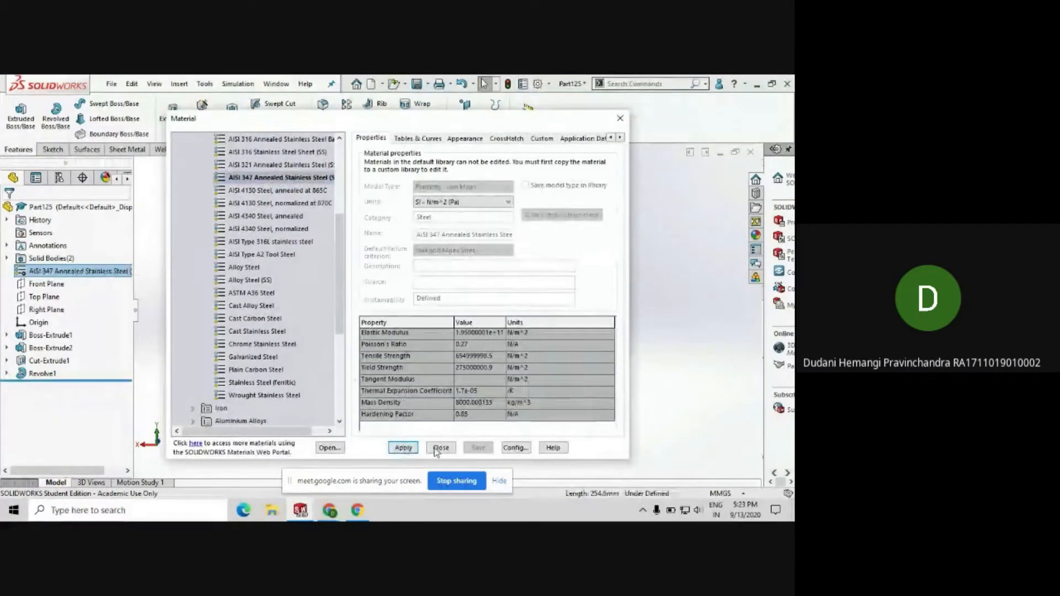
{"action": "left_click", "coordinate": [441, 448]}
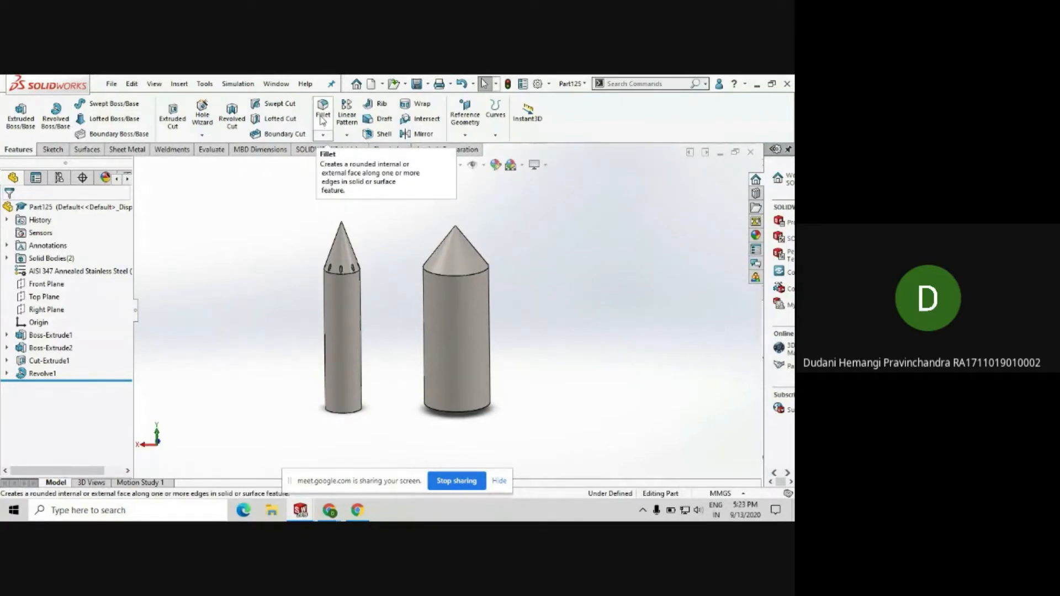
- Fillet the circular bottom edge of the revolved pencil body
{"action": "middle_click_drag", "start_coordinate": [443, 350], "coordinate": [437, 259]}
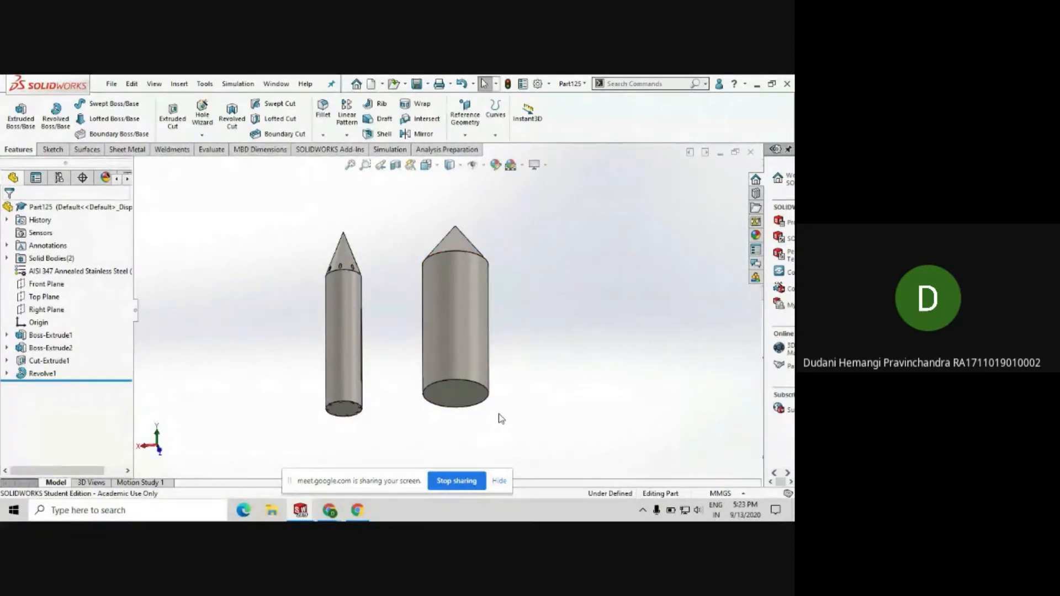
{"action": "left_click", "coordinate": [323, 110]}
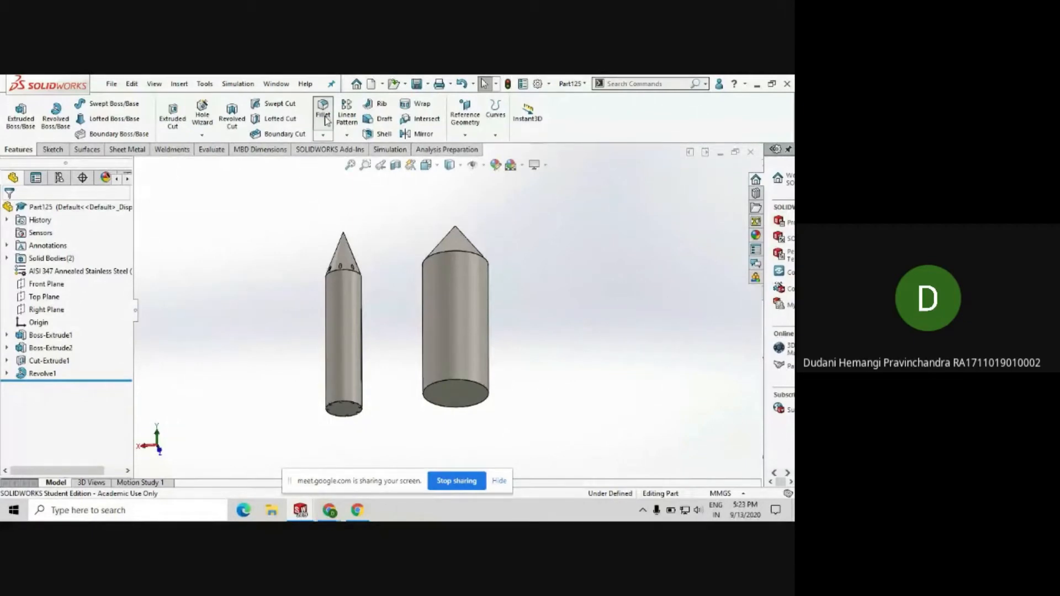
{"action": "left_click", "coordinate": [467, 380]}
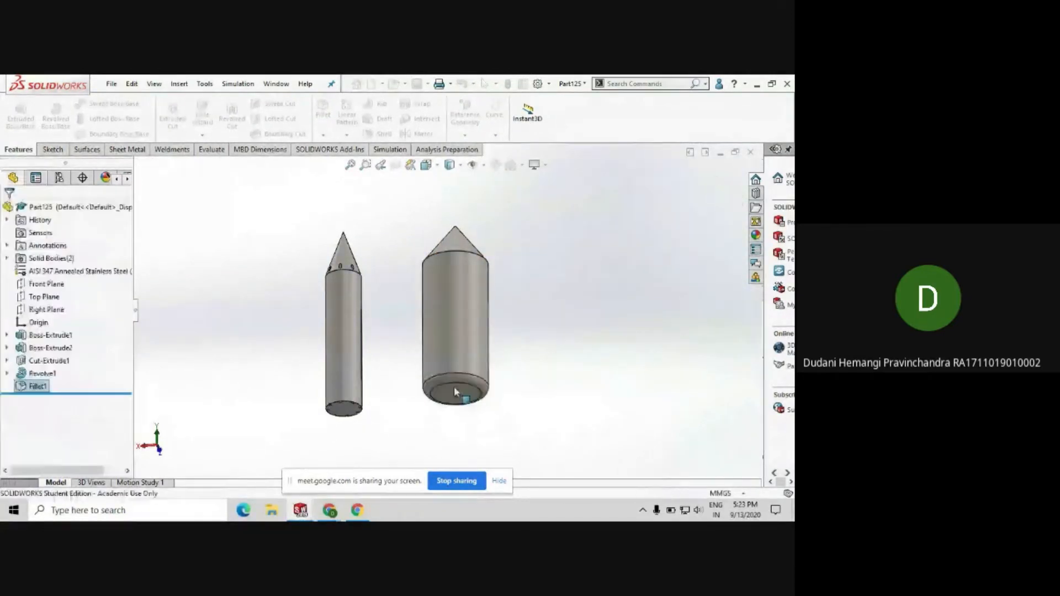
{"action": "middle_click_drag", "start_coordinate": [367, 226], "coordinate": [354, 255]}
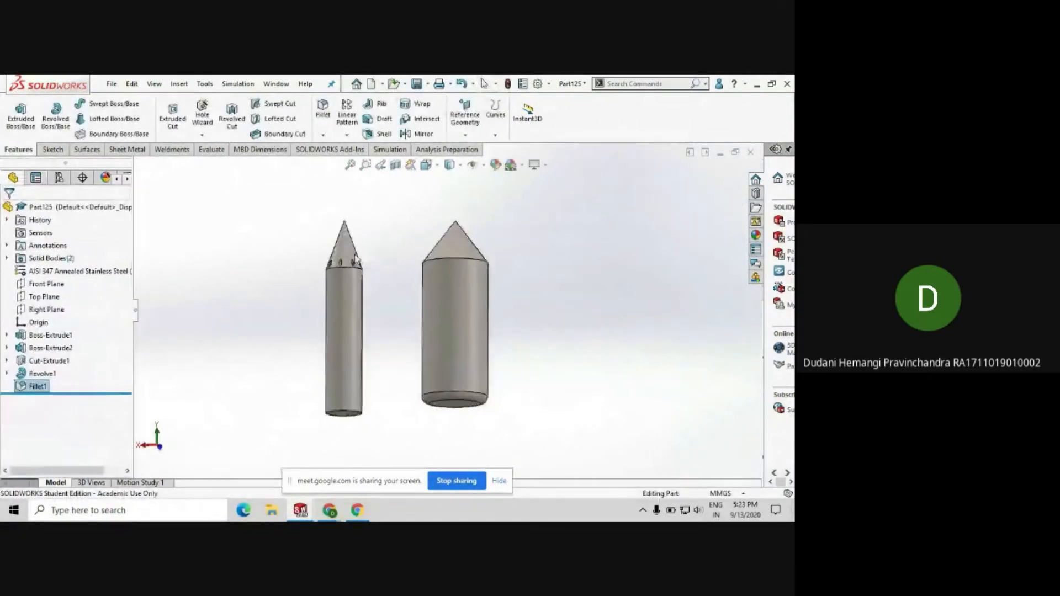
- Measure the cylindrical faces of both pencil bodies and the edge of one hole on the narrow pencil's cone
{"action": "left_click", "coordinate": [212, 150]}
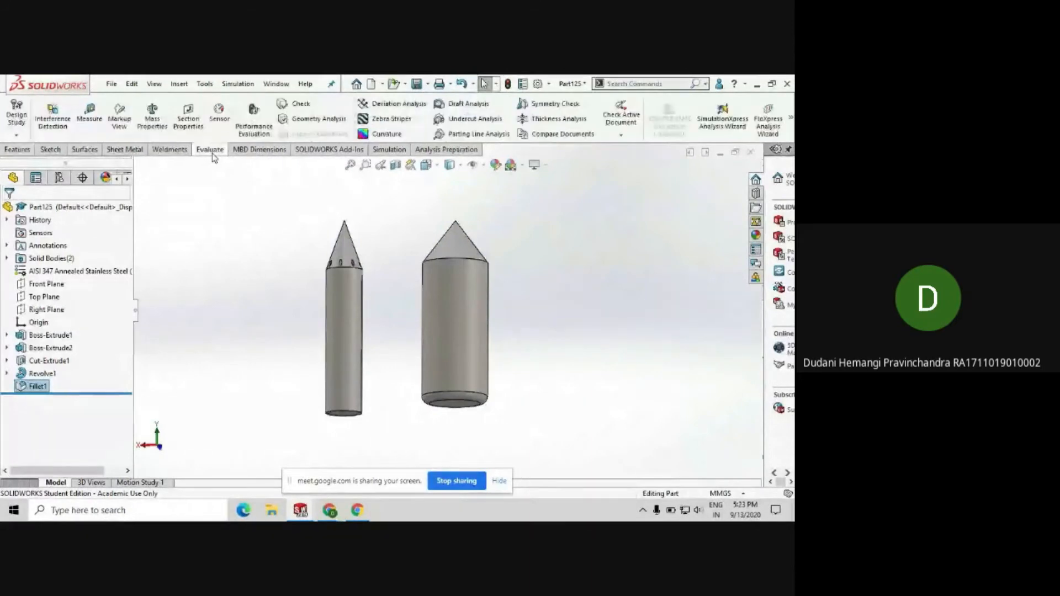
{"action": "left_click", "coordinate": [90, 117]}
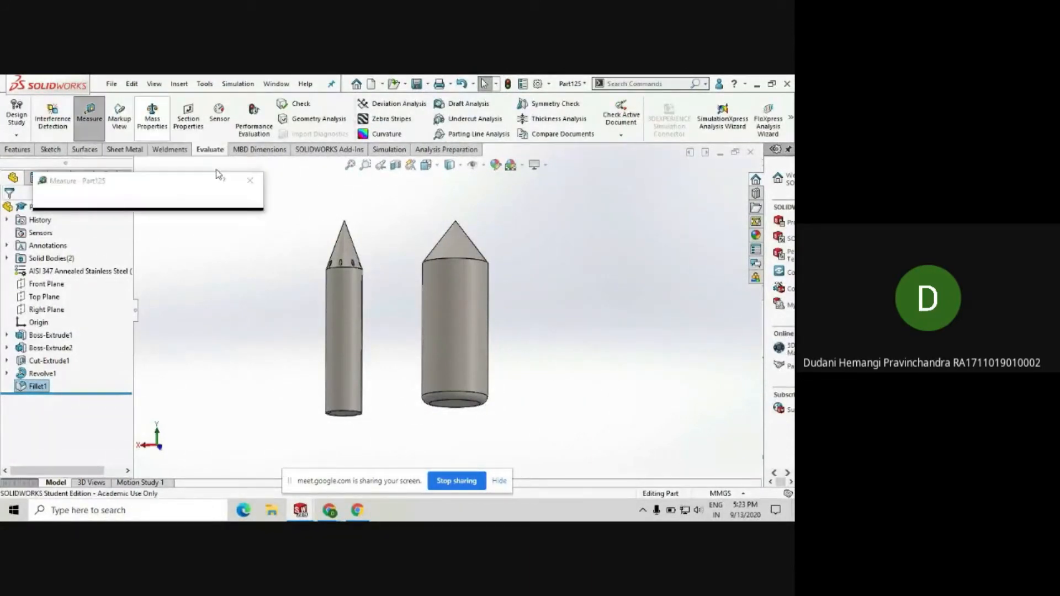
{"action": "left_click", "coordinate": [448, 300]}
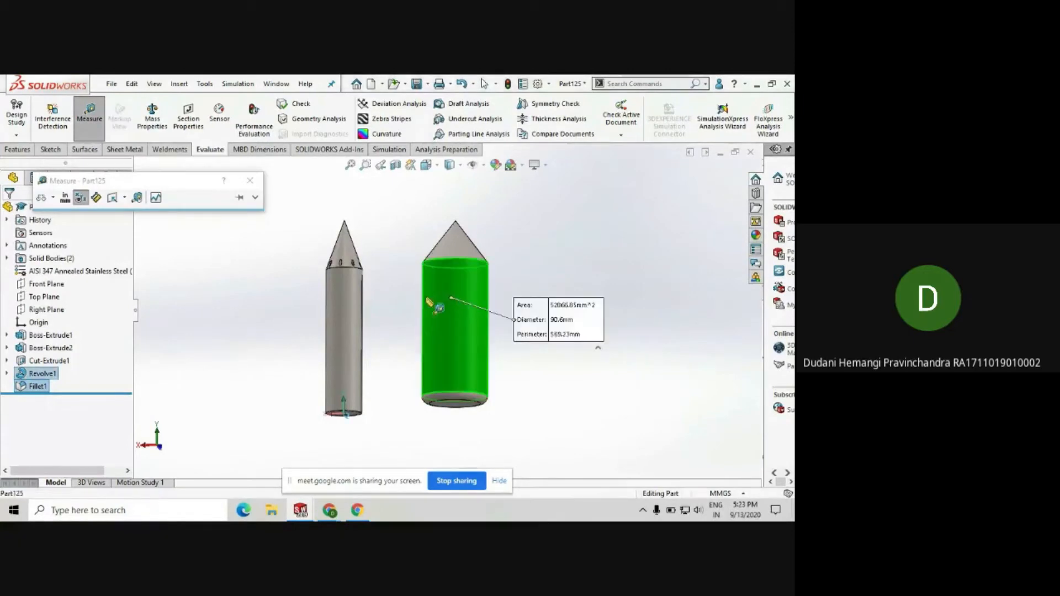
{"action": "middle_click_drag", "start_coordinate": [444, 270], "coordinate": [452, 281]}
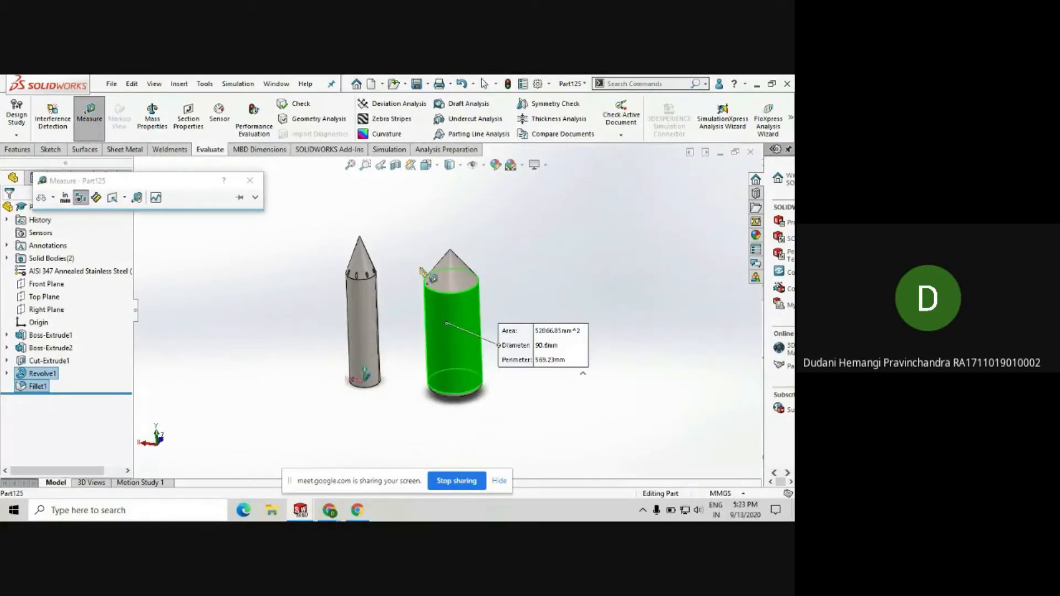
{"action": "left_click", "coordinate": [376, 307]}
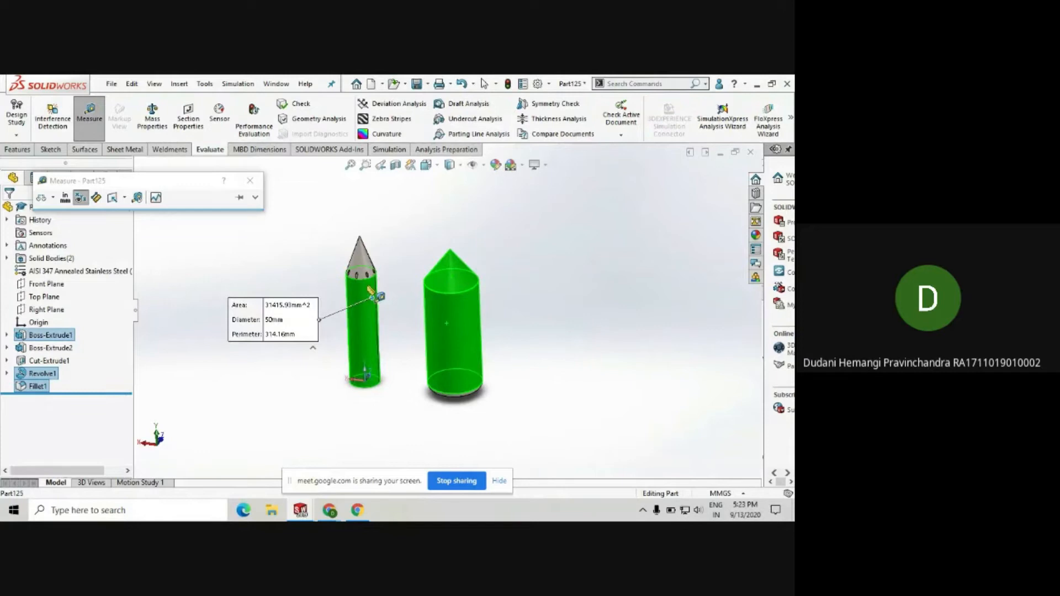
{"action": "scroll", "coordinate": [368, 279], "scroll_direction": "down", "scroll_amount": 3}
{"action": "left_click", "coordinate": [368, 291]}
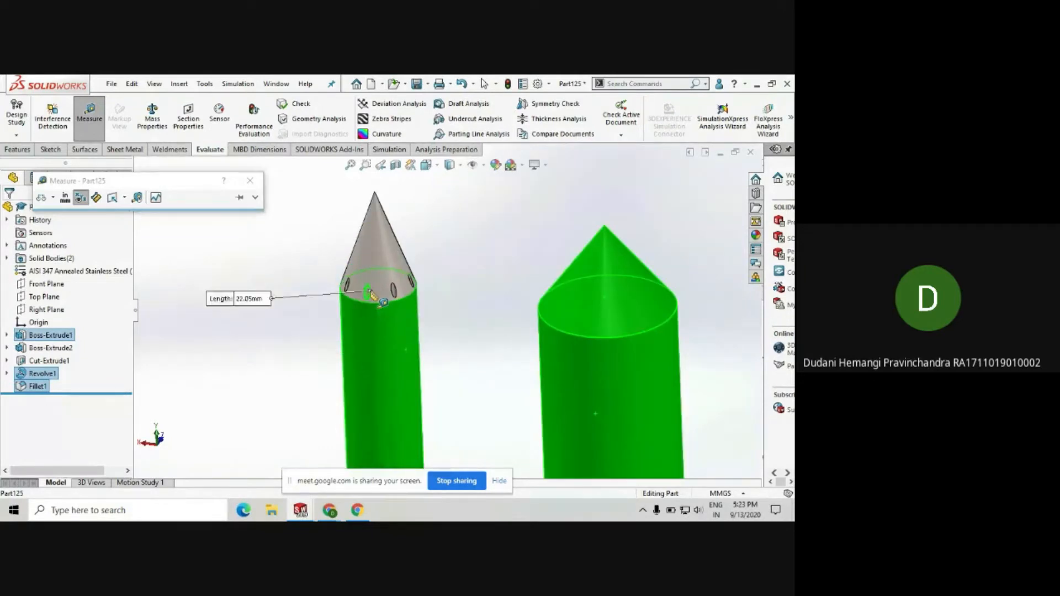
{"action": "left_click", "coordinate": [250, 181]}
{"action": "left_click", "coordinate": [225, 216]}
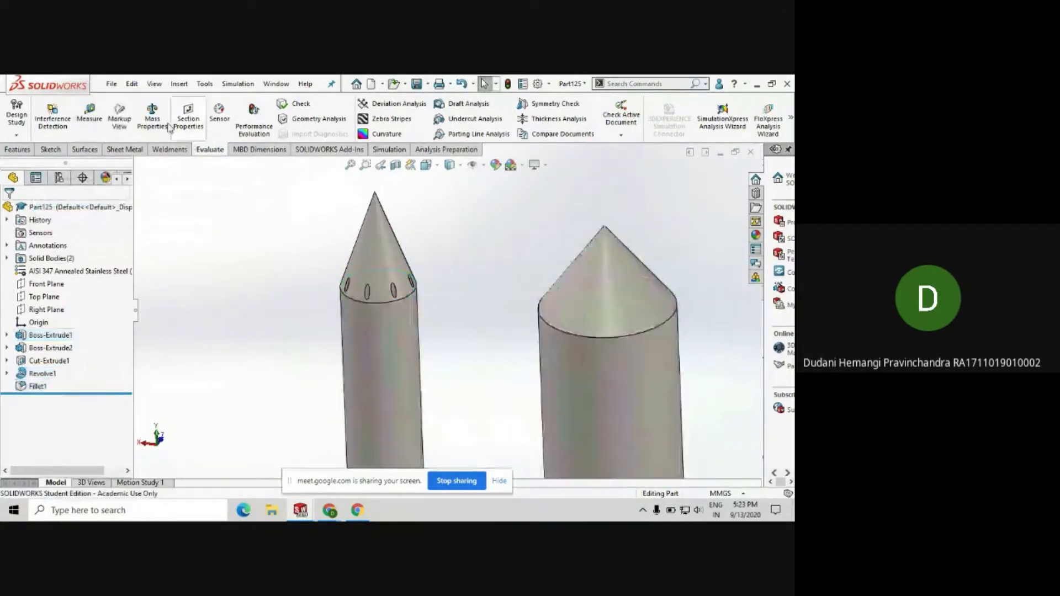
- Review the part's mass properties, including density, mass, volume and center of mass
{"action": "left_click", "coordinate": [154, 117]}
{"action": "scroll", "coordinate": [533, 267], "scroll_direction": "up", "scroll_amount": 3}
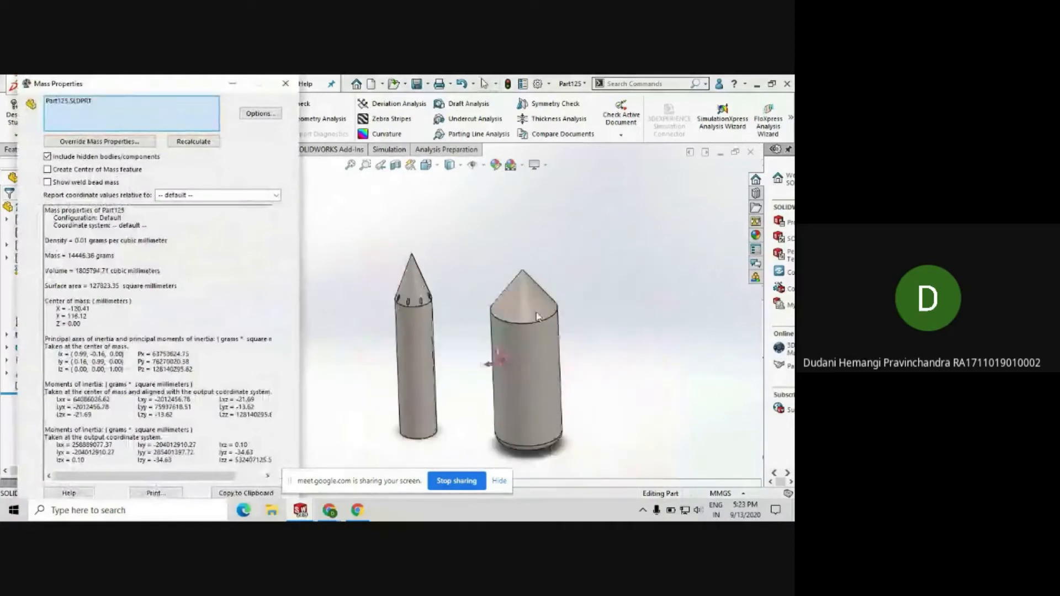
{"action": "scroll", "coordinate": [510, 406], "scroll_direction": "down", "scroll_amount": 2}
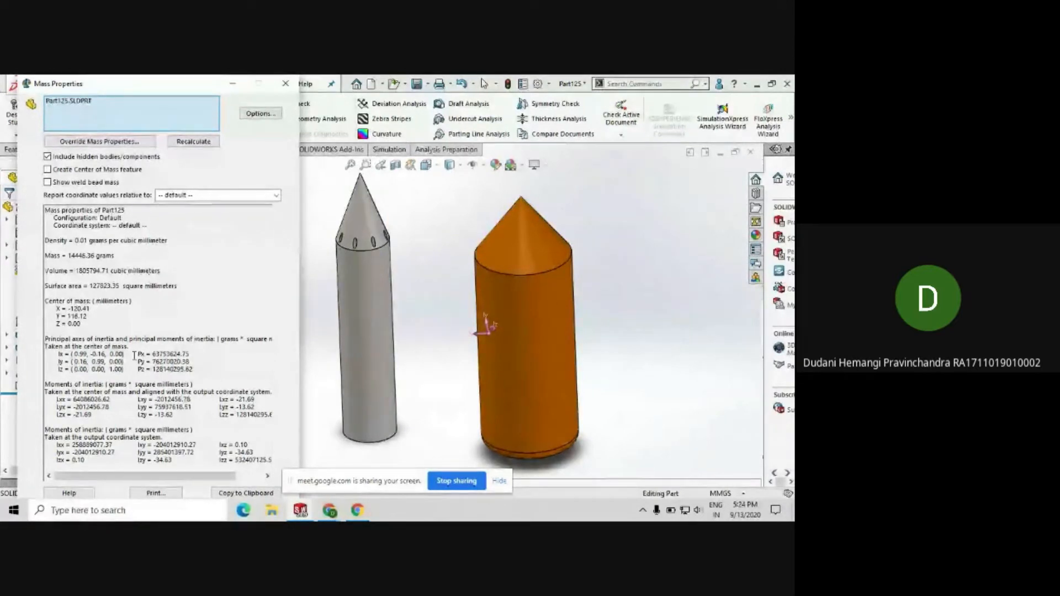
{"action": "left_click", "coordinate": [281, 92]}
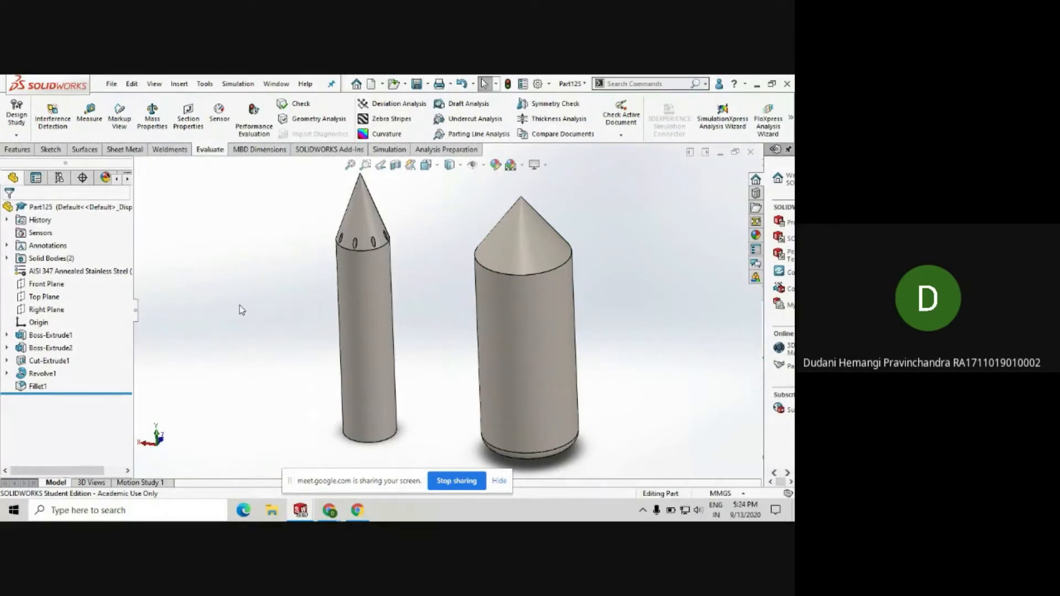
- Switch to the open sheet-metal box part and examine its flanges and the corner where two walls meet
{"action": "left_click", "coordinate": [85, 150]}
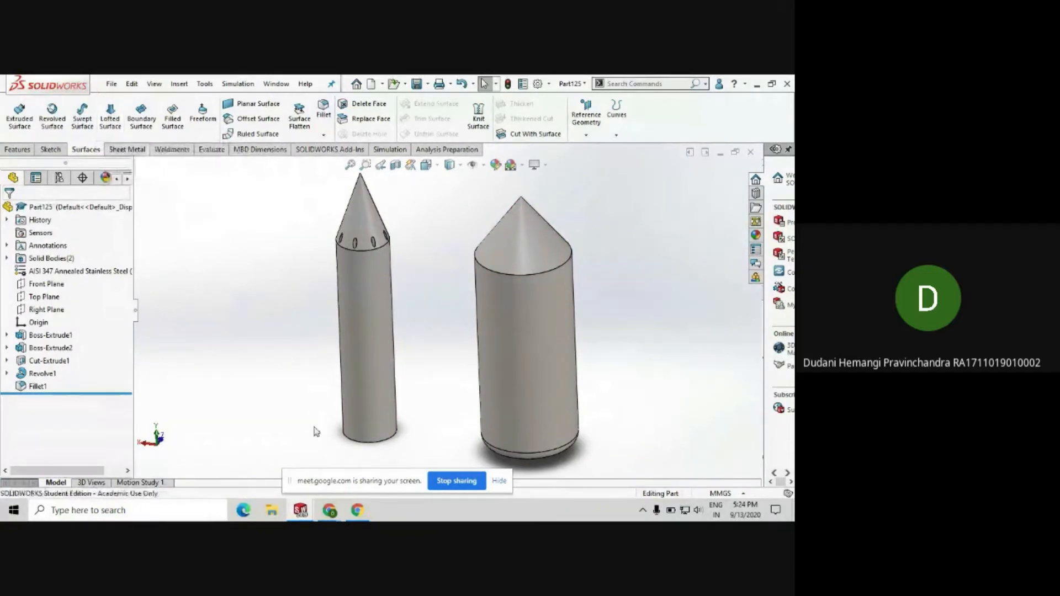
{"action": "left_click", "coordinate": [298, 512]}
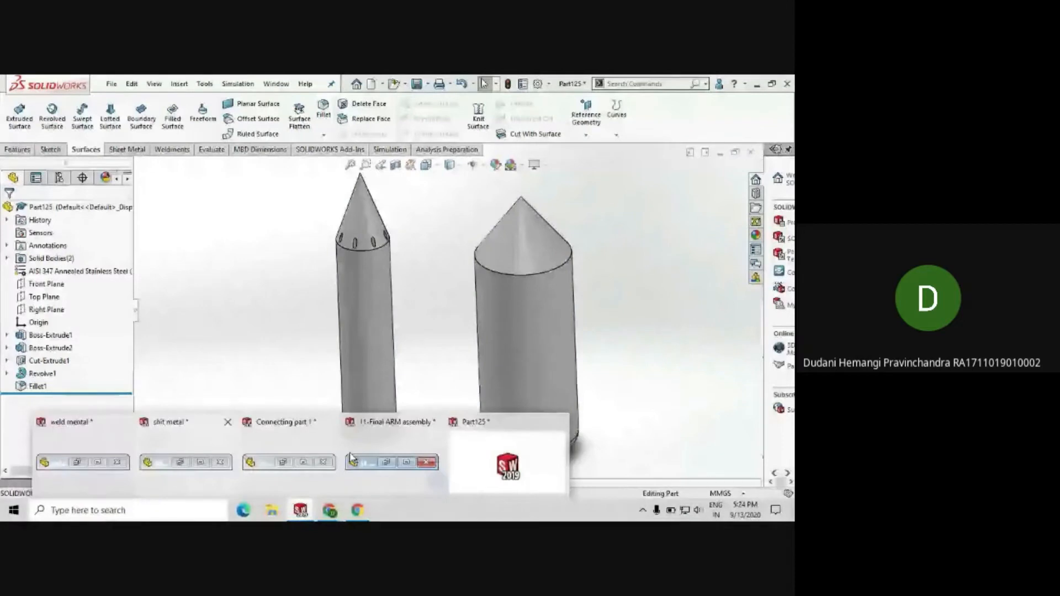
{"action": "left_click", "coordinate": [182, 442]}
{"action": "mouse_move", "coordinate": [396, 368]}
{"action": "middle_mouse_down"}
{"action": "mouse_move", "coordinate": [381, 386]}
{"action": "mouse_move", "coordinate": [388, 375]}
{"action": "middle_mouse_up"}
{"action": "scroll", "coordinate": [388, 375], "scroll_direction": "down", "scroll_amount": 3}
{"action": "middle_click_drag", "start_coordinate": [397, 339], "coordinate": [385, 300]}
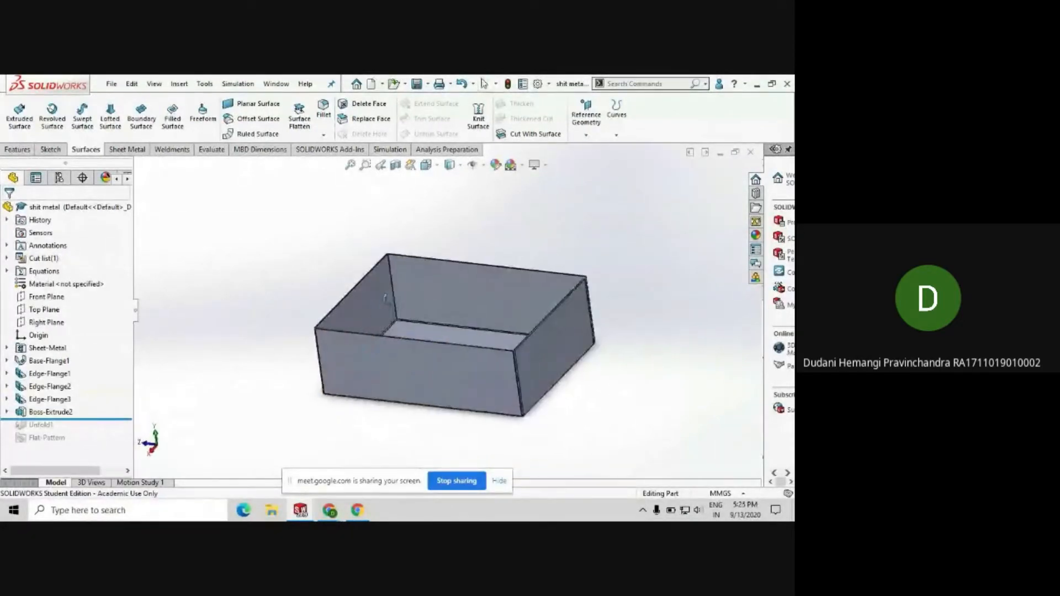
{"action": "scroll", "coordinate": [444, 378], "scroll_direction": "down", "scroll_amount": 4}
{"action": "middle_click_drag", "start_coordinate": [322, 342], "coordinate": [400, 376]}
{"action": "scroll", "coordinate": [522, 372], "scroll_direction": "up", "scroll_amount": 4}
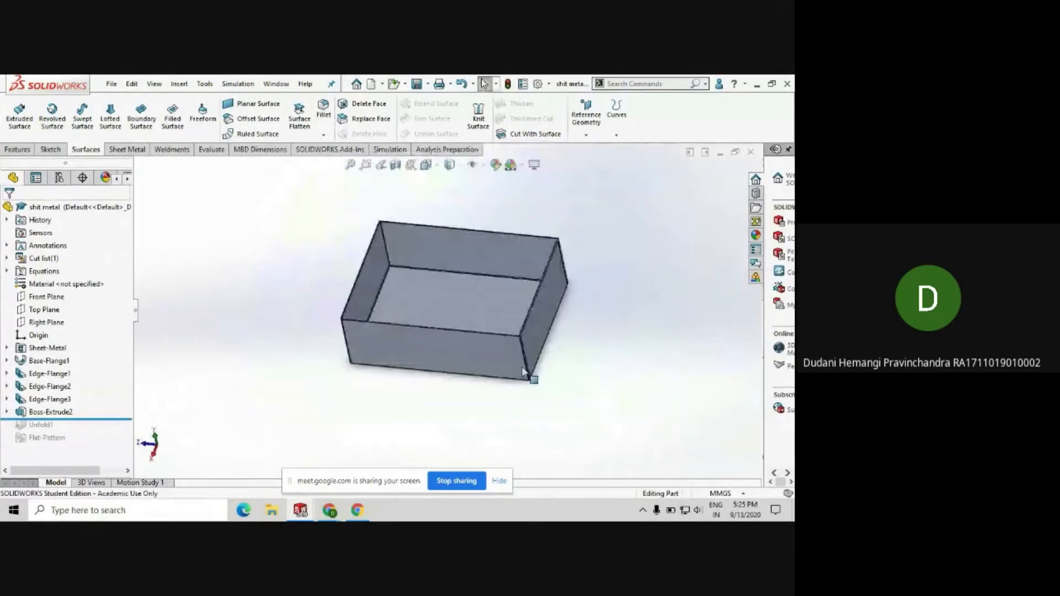
{"action": "middle_click_drag", "start_coordinate": [511, 360], "coordinate": [499, 292]}
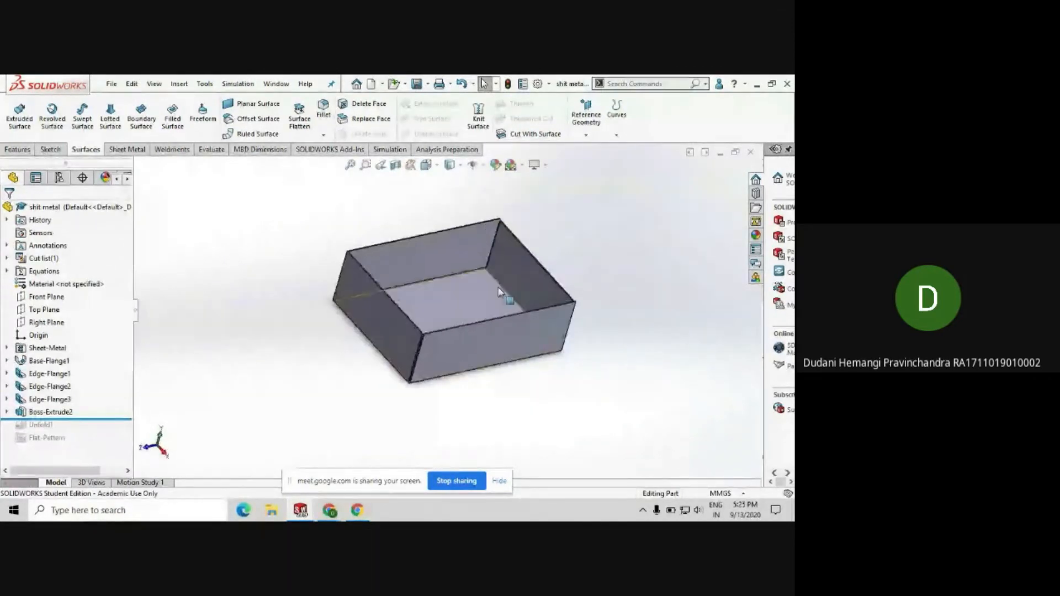
{"action": "scroll", "coordinate": [498, 291], "scroll_direction": "down", "scroll_amount": 8}
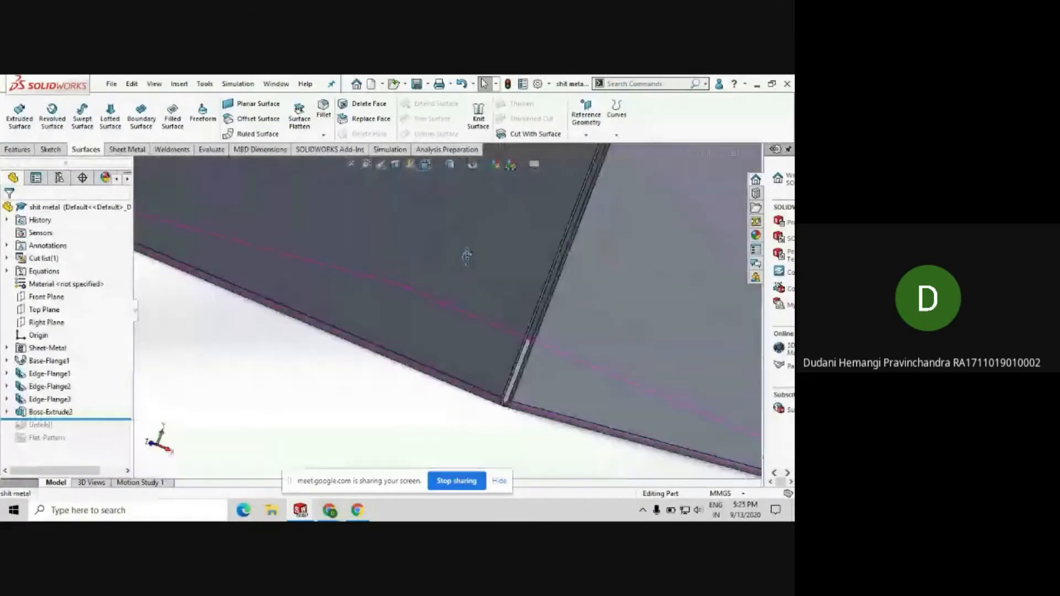
- Examine the inner corner where the box walls meet, the bend at the base flange and the box floor
{"action": "middle_click_drag", "start_coordinate": [467, 255], "coordinate": [456, 334]}
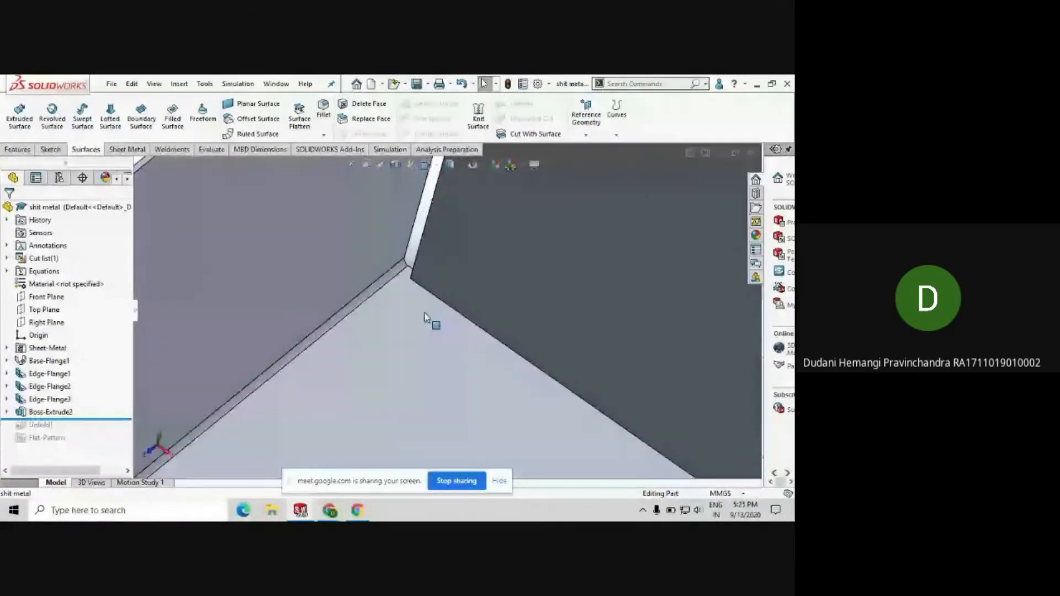
{"action": "left_click", "coordinate": [402, 330]}
{"action": "left_click", "coordinate": [535, 237]}
{"action": "left_click", "coordinate": [430, 333]}
{"action": "middle_click_drag", "start_coordinate": [430, 333], "coordinate": [401, 350]}
{"action": "scroll", "coordinate": [445, 310], "scroll_direction": "down", "scroll_amount": 2}
{"action": "scroll", "coordinate": [434, 315], "scroll_direction": "up", "scroll_amount": 3}
{"action": "scroll", "coordinate": [364, 343], "scroll_direction": "up", "scroll_amount": 3}
{"action": "scroll", "coordinate": [342, 386], "scroll_direction": "down", "scroll_amount": 8}
{"action": "scroll", "coordinate": [369, 370], "scroll_direction": "down", "scroll_amount": 3}
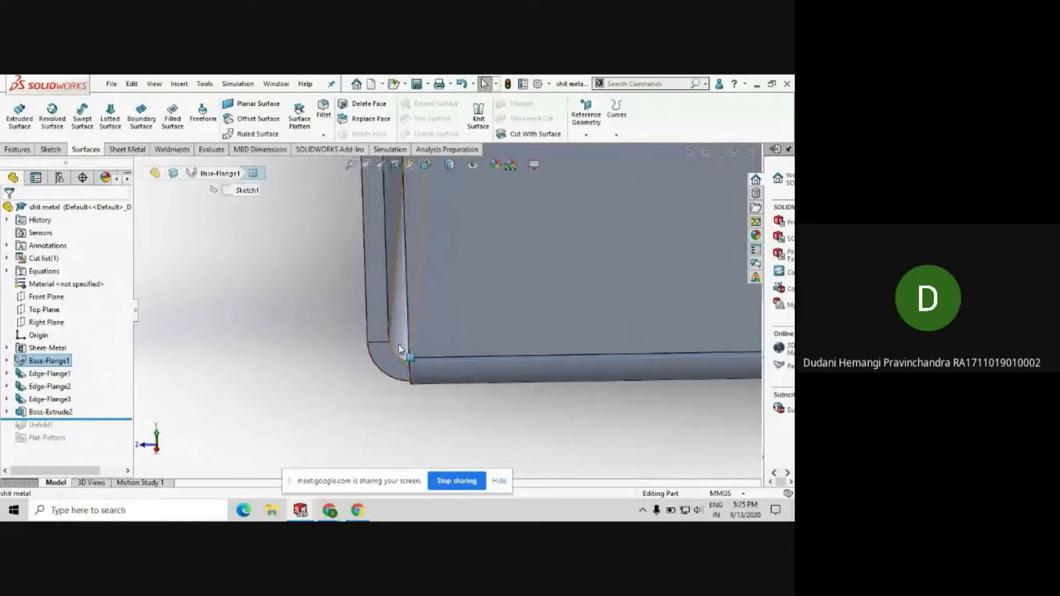
{"action": "scroll", "coordinate": [317, 363], "scroll_direction": "up", "scroll_amount": 7}
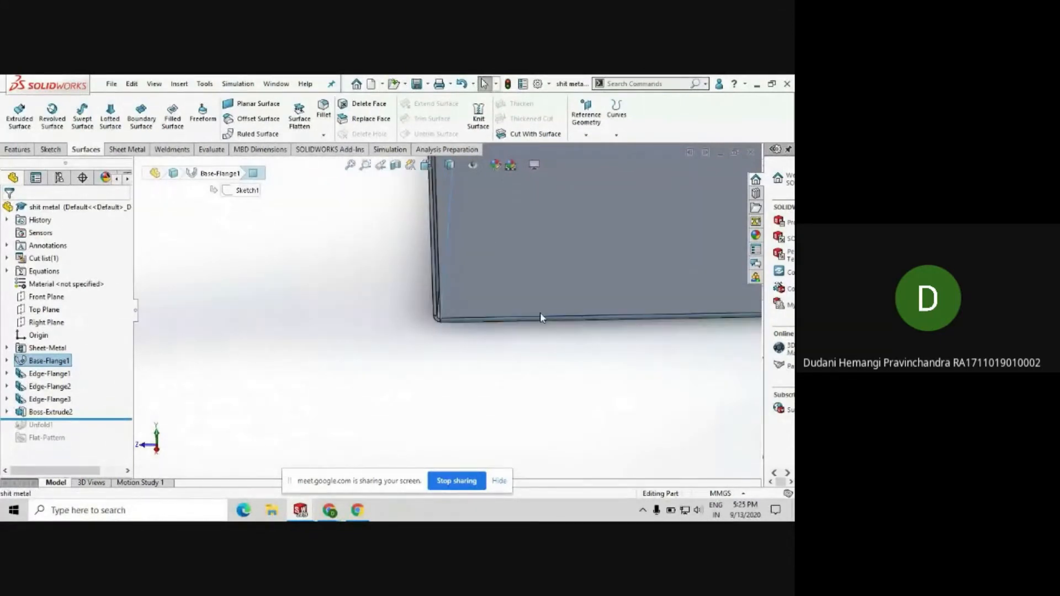
{"action": "scroll", "coordinate": [540, 312], "scroll_direction": "up", "scroll_amount": 5}
{"action": "scroll", "coordinate": [534, 240], "scroll_direction": "down", "scroll_amount": 2}
{"action": "left_click", "coordinate": [529, 268]}
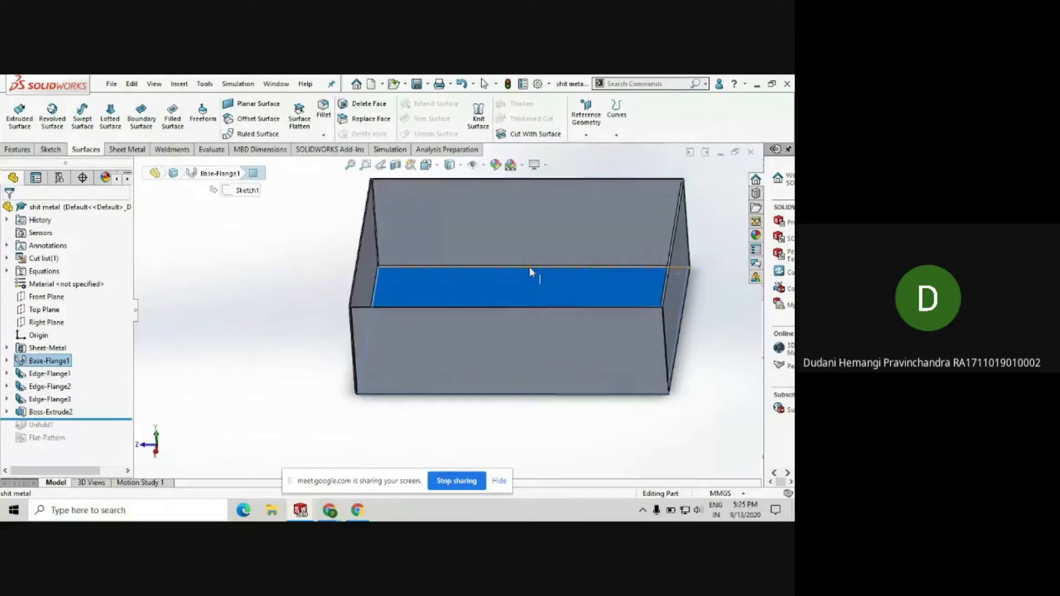
- Roll the box's feature history forward past the Unfold feature to lay its walls flat
{"action": "middle_click_drag", "start_coordinate": [336, 335], "coordinate": [293, 324]}
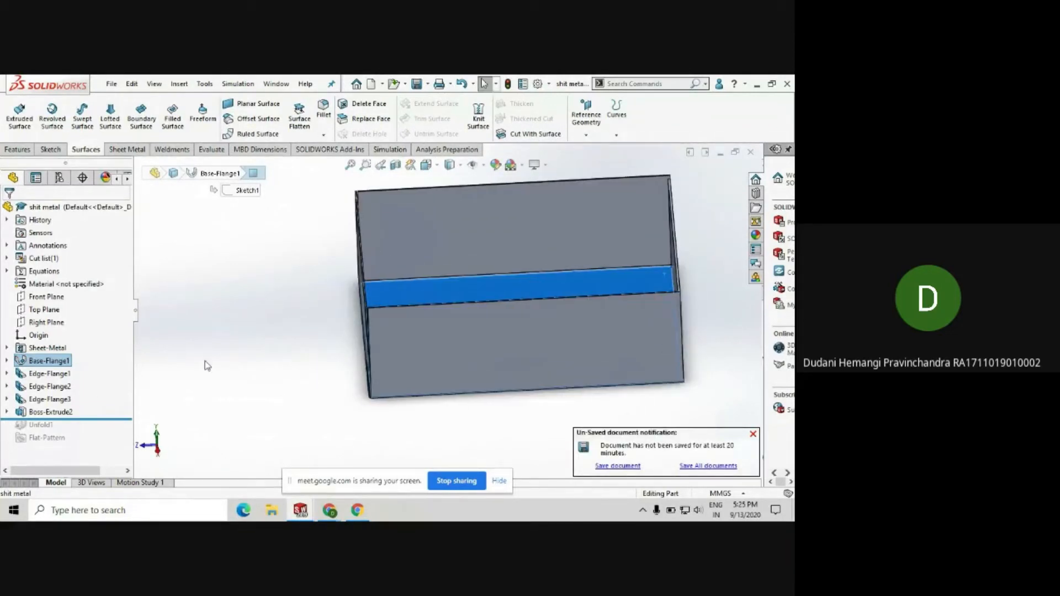
{"action": "middle_click_drag", "start_coordinate": [421, 360], "coordinate": [375, 374]}
{"action": "left_click", "coordinate": [220, 368]}
{"action": "left_click_drag", "start_coordinate": [117, 419], "coordinate": [124, 444]}
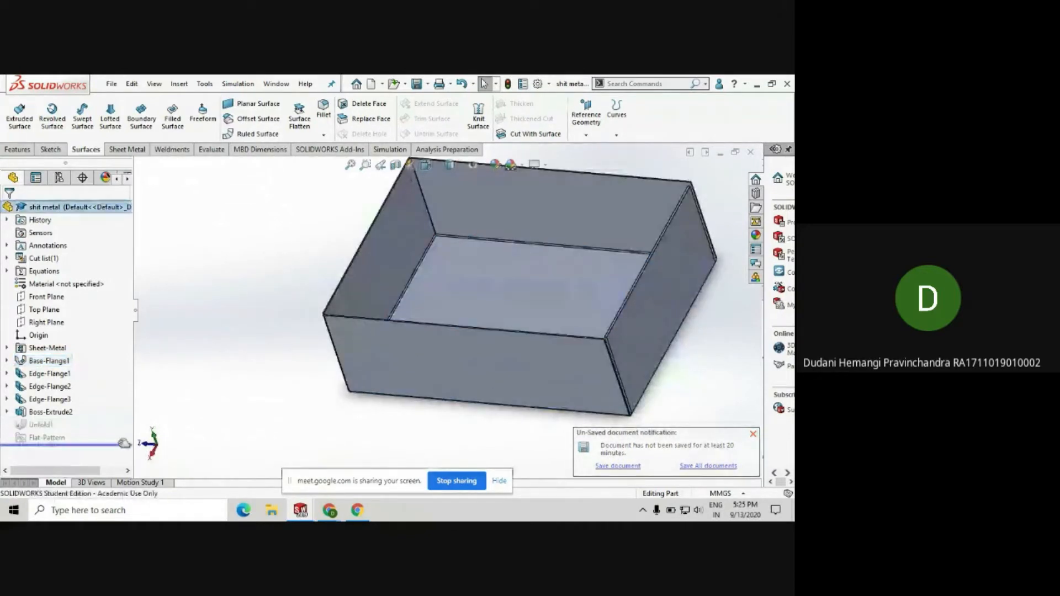
{"action": "scroll", "coordinate": [466, 309], "scroll_direction": "up", "scroll_amount": 3}
{"action": "middle_click_drag", "start_coordinate": [466, 310], "coordinate": [496, 346]}
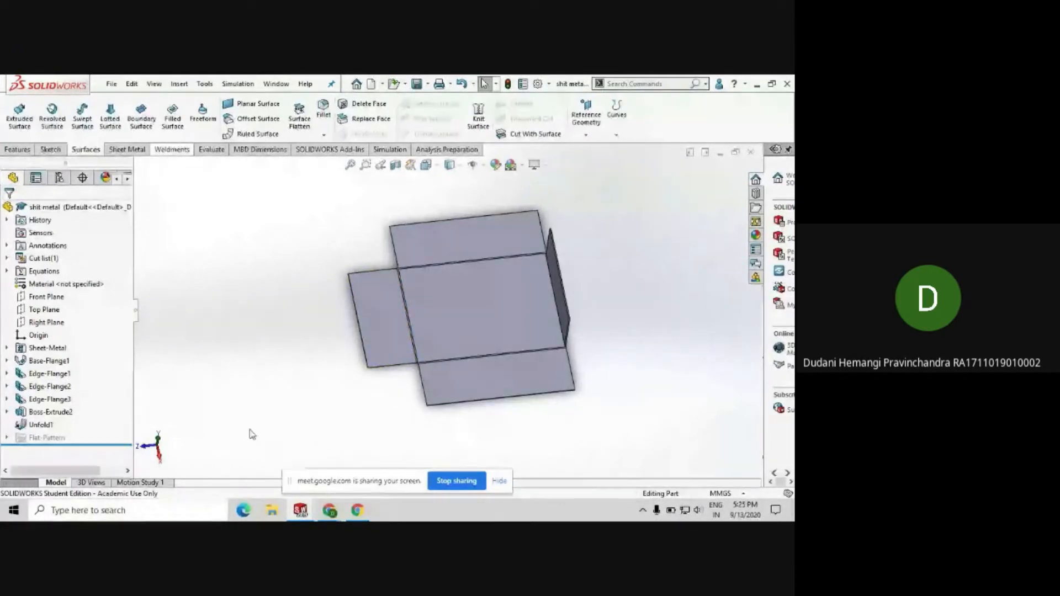
- Switch to the open weldment part and examine the square-tube table frame and one of its legs
{"action": "left_click", "coordinate": [300, 510]}
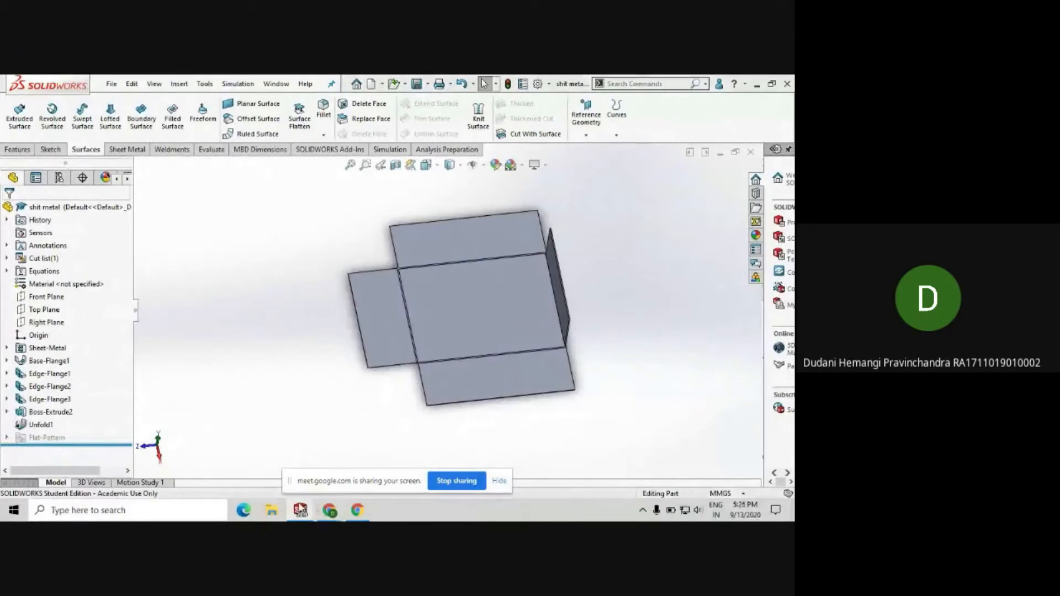
{"action": "left_click", "coordinate": [301, 509]}
{"action": "mouse_move", "coordinate": [86, 451]}
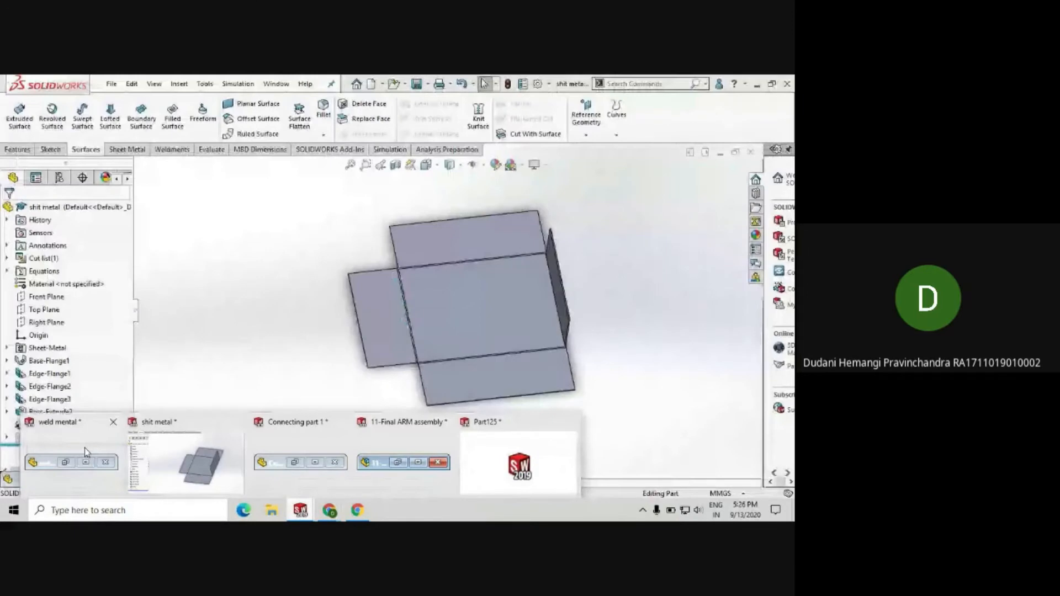
{"action": "left_click", "coordinate": [84, 448]}
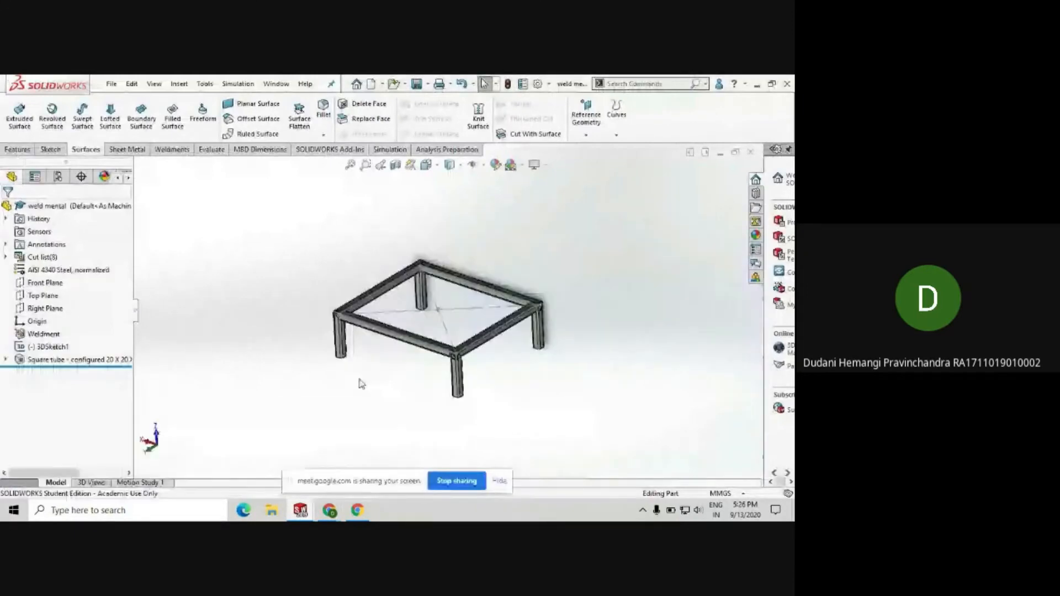
{"action": "scroll", "coordinate": [406, 327], "scroll_direction": "down", "scroll_amount": 2}
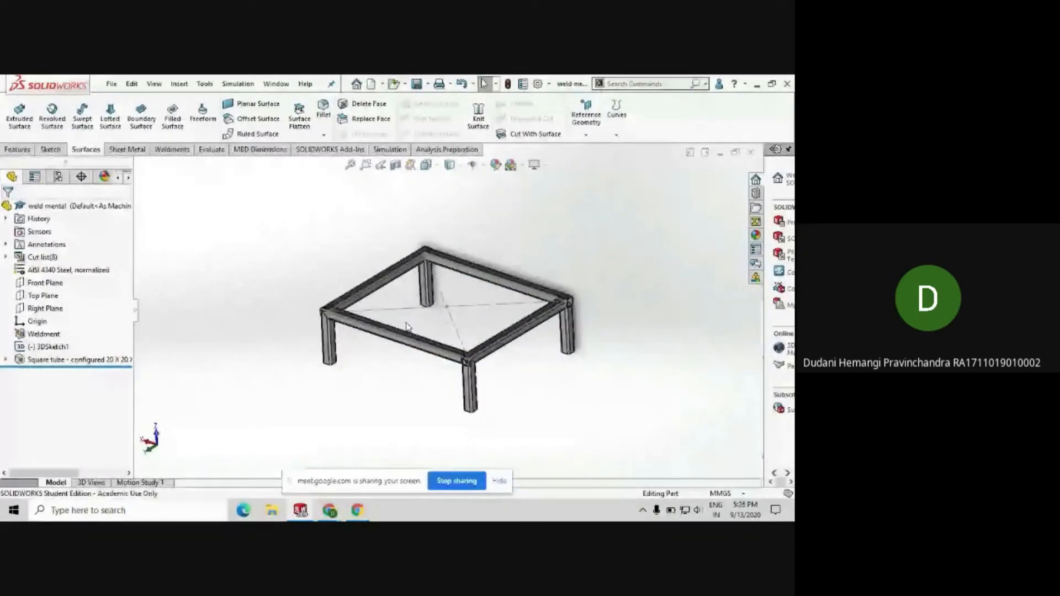
{"action": "scroll", "coordinate": [406, 327], "scroll_direction": "up", "scroll_amount": 2}
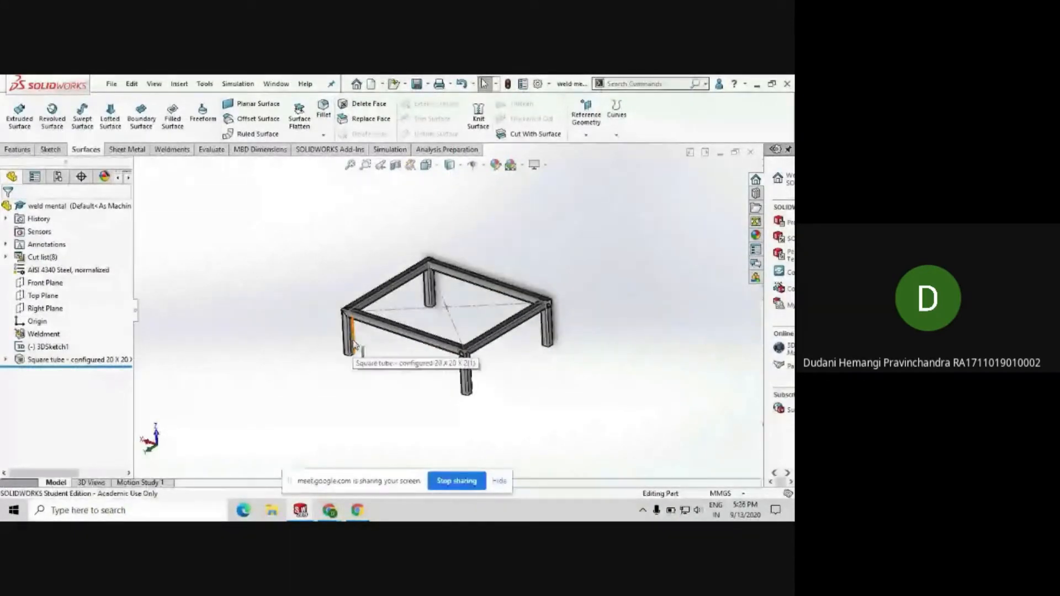
{"action": "left_click", "coordinate": [547, 328]}
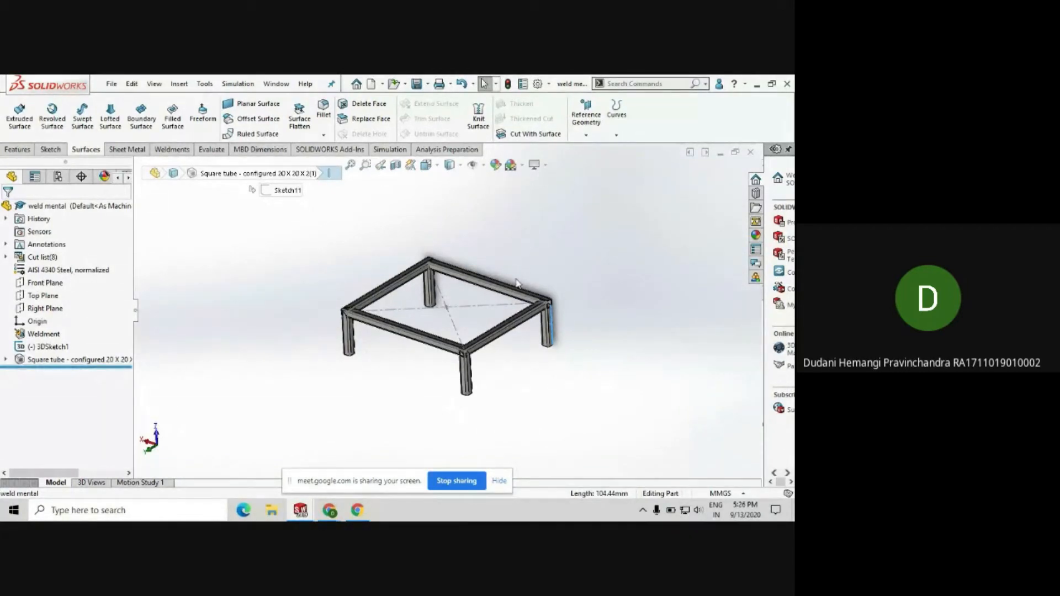
{"action": "scroll", "coordinate": [515, 284], "scroll_direction": "down", "scroll_amount": 2}
{"action": "scroll", "coordinate": [430, 324], "scroll_direction": "up", "scroll_amount": 2}
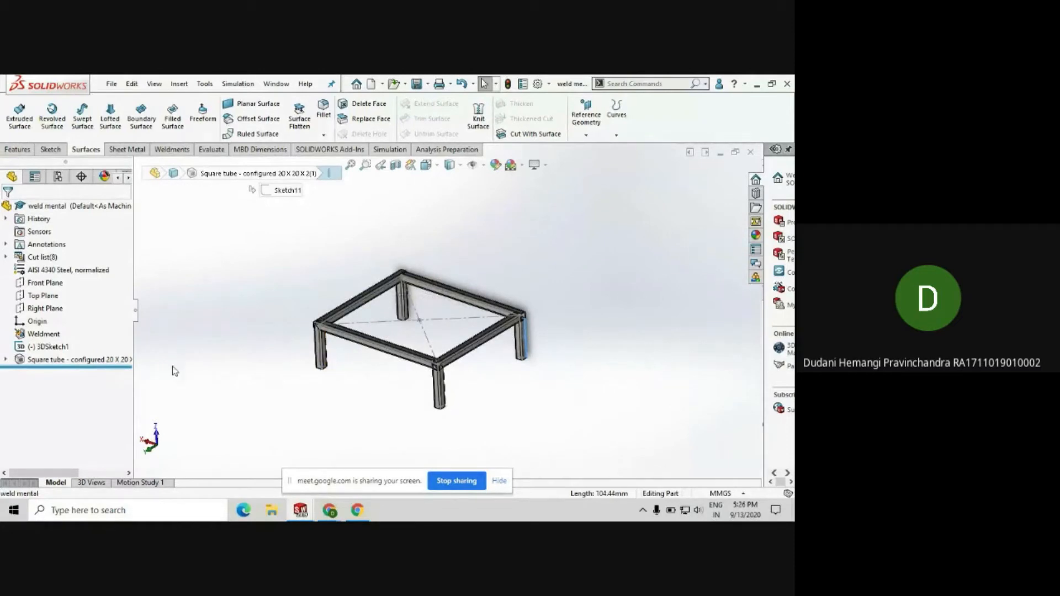
- Roll the frame's history back to its 3D sketch and forward again past the square tube feature to compare them
{"action": "left_click_drag", "start_coordinate": [61, 367], "coordinate": [62, 353]}
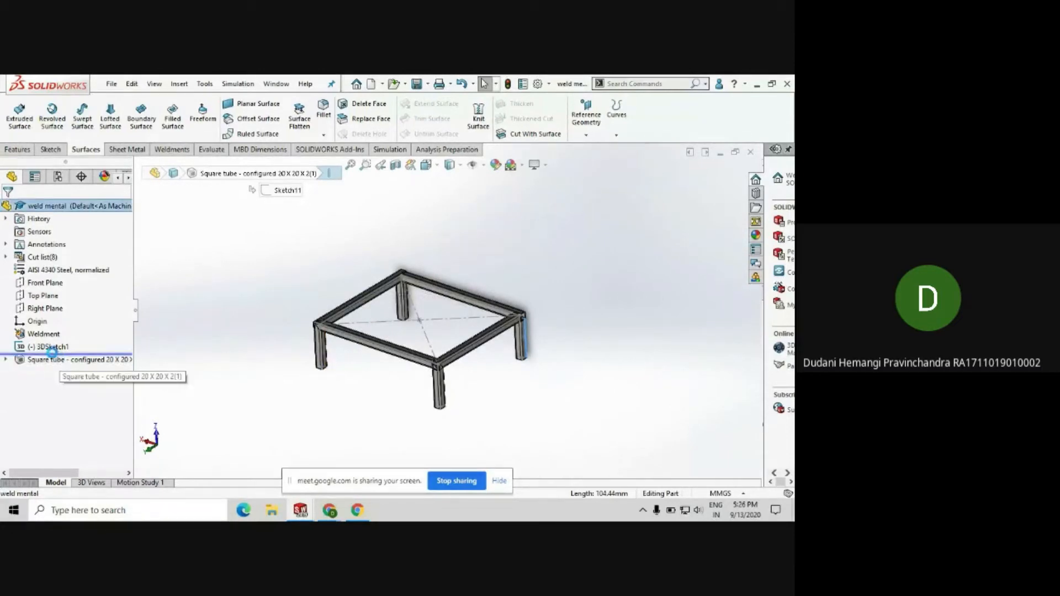
{"action": "scroll", "coordinate": [369, 343], "scroll_direction": "down", "scroll_amount": 1}
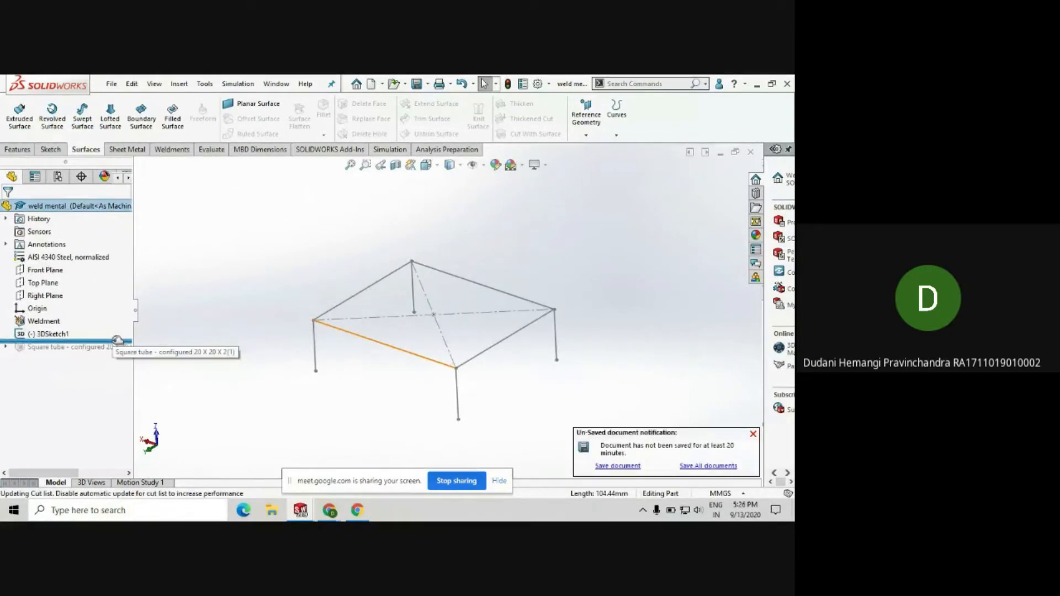
{"action": "left_click_drag", "start_coordinate": [117, 339], "coordinate": [117, 358]}
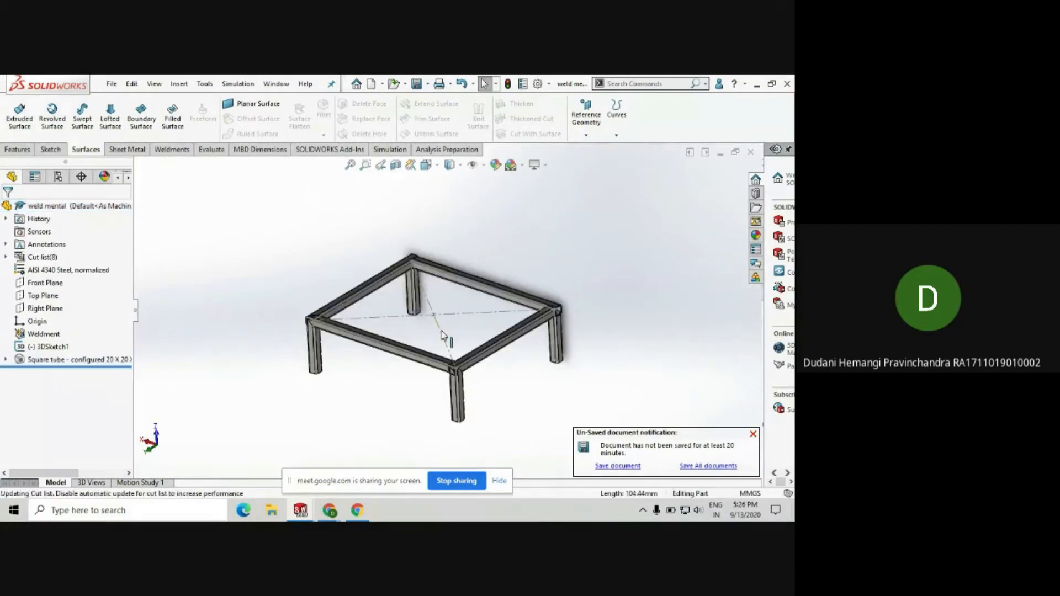
{"action": "middle_click_drag", "start_coordinate": [443, 332], "coordinate": [449, 348]}
{"action": "scroll", "coordinate": [455, 350], "scroll_direction": "down", "scroll_amount": 1}
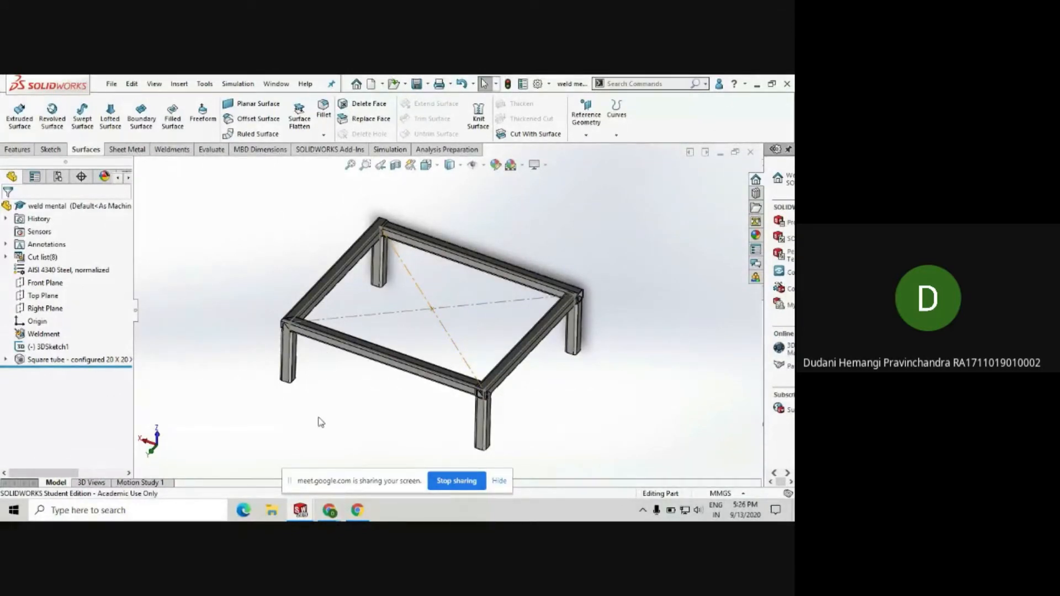
{"action": "scroll", "coordinate": [448, 312], "scroll_direction": "up", "scroll_amount": 2}
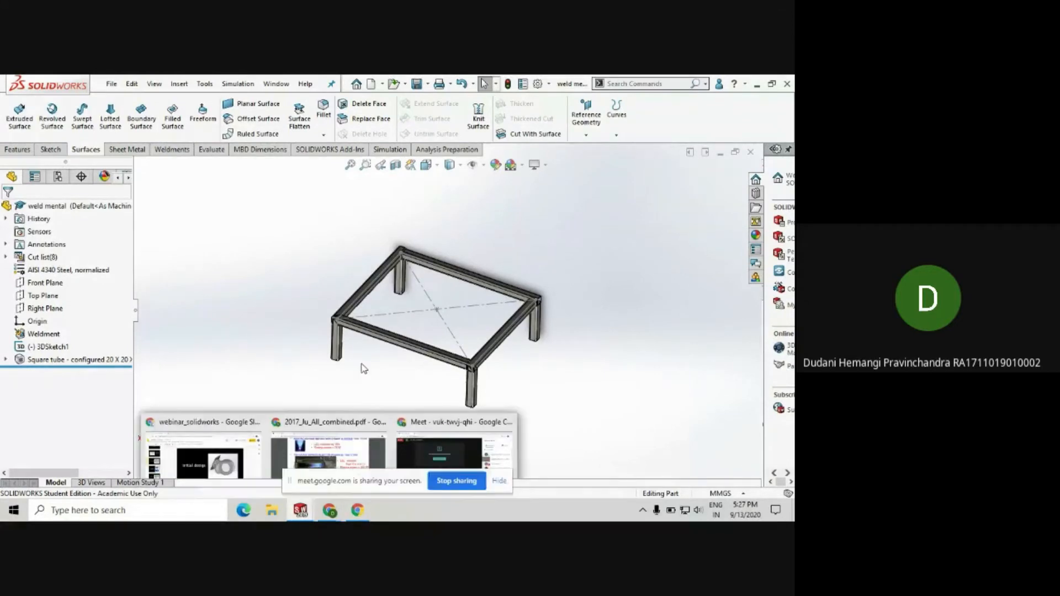
- Minimize the weldment and pencil part windows, dismiss the screen-sharing notice and open Connecting part 1
{"action": "left_click", "coordinate": [719, 154]}
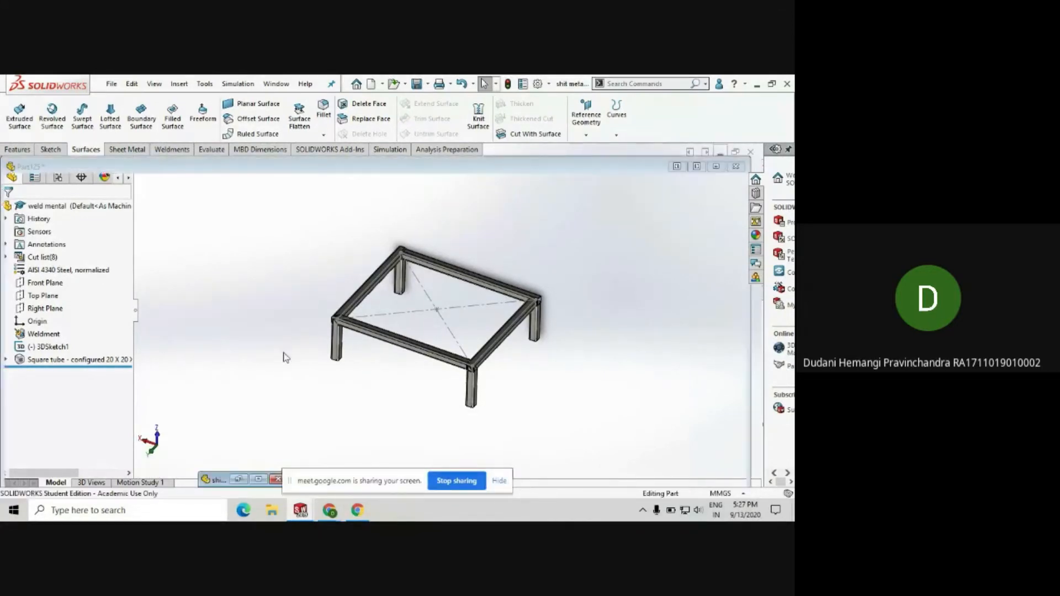
{"action": "left_click", "coordinate": [697, 171]}
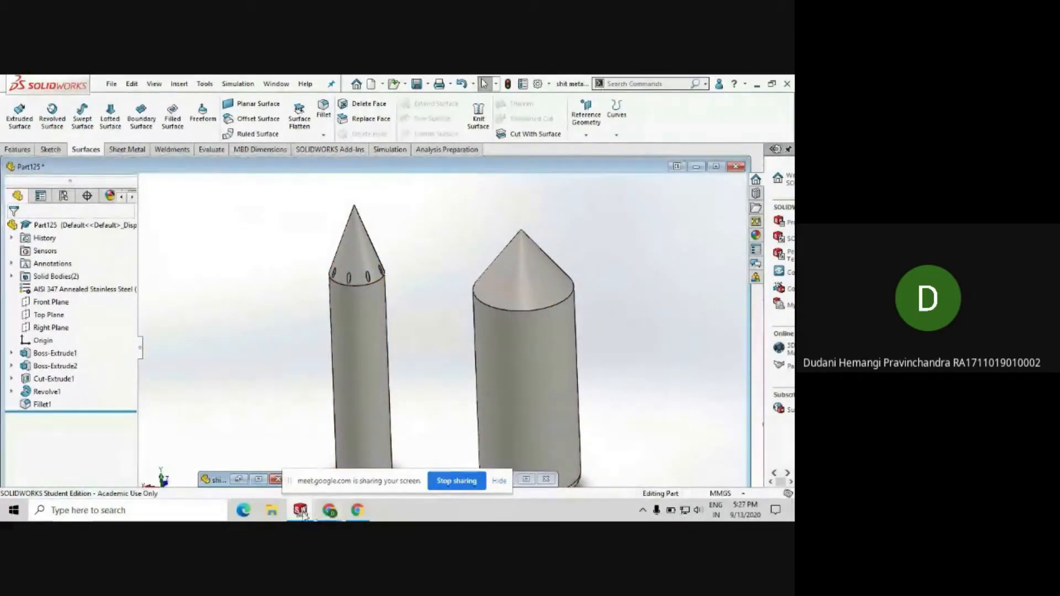
{"action": "mouse_move", "coordinate": [302, 513]}
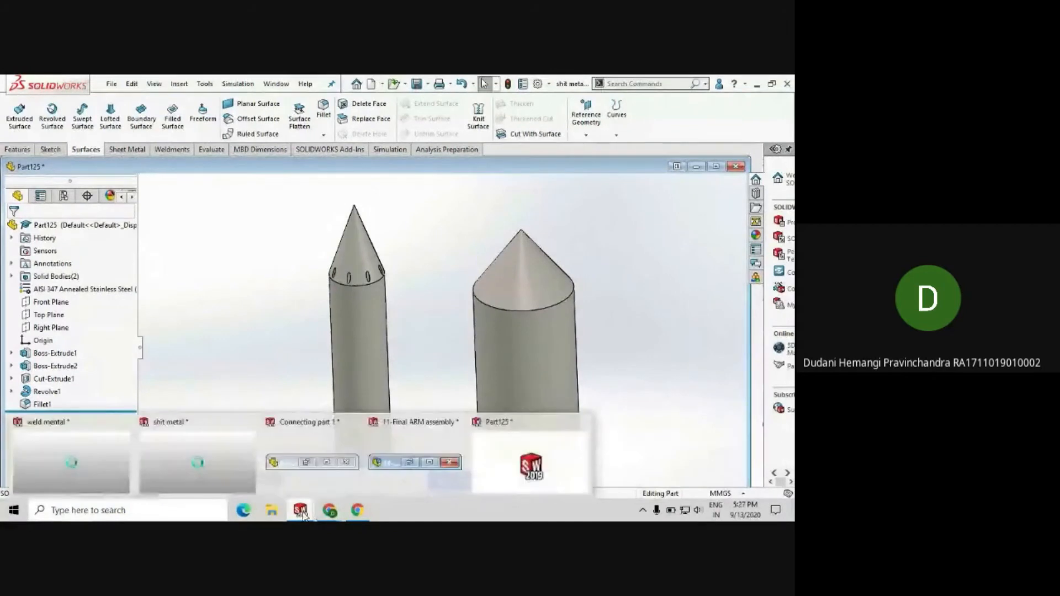
{"action": "left_click", "coordinate": [315, 442]}
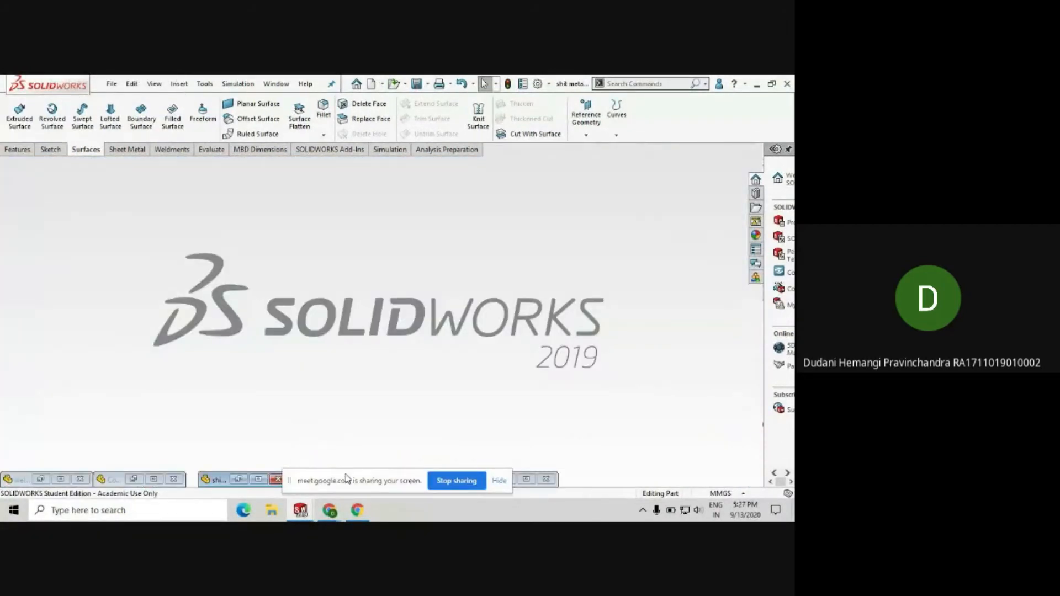
{"action": "left_click", "coordinate": [456, 481]}
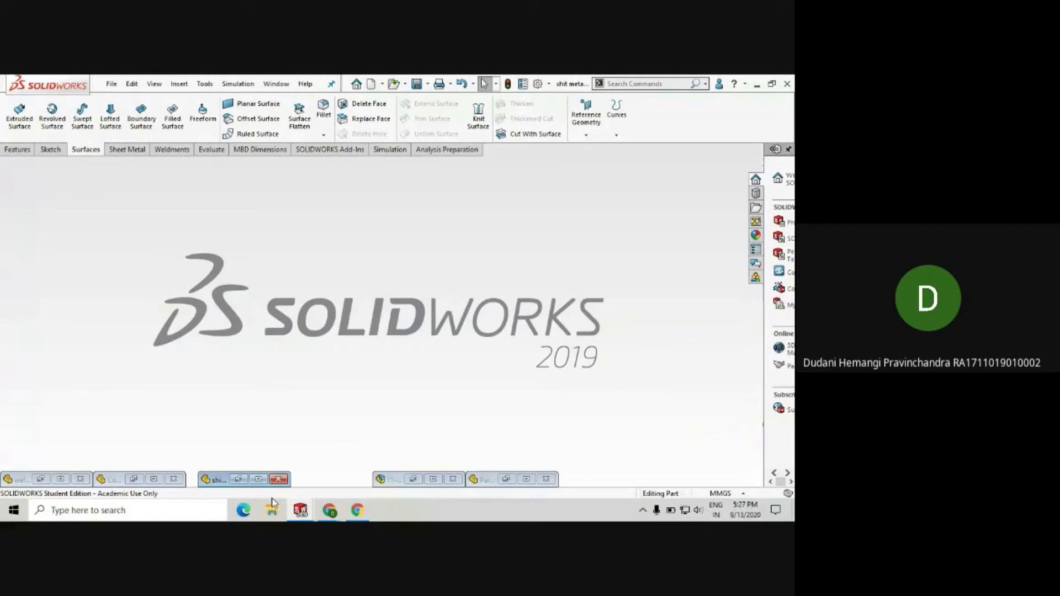
{"action": "left_click", "coordinate": [154, 480]}
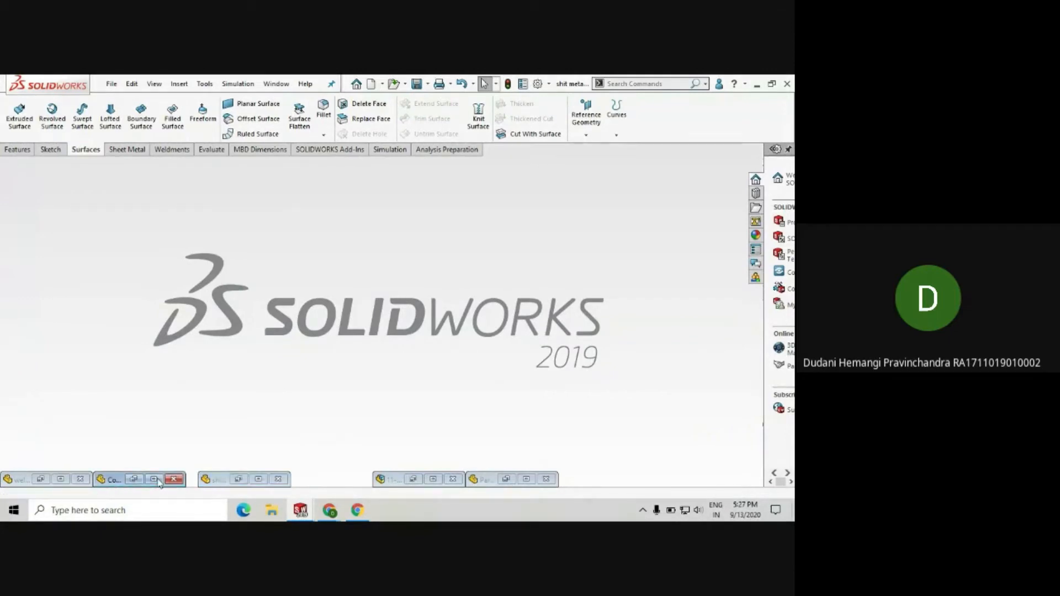
{"action": "left_click", "coordinate": [155, 480]}
- Review how Connecting part 1 is built by rolling its history back to the first extrusion and forward through Axis1
{"action": "middle_click_drag", "start_coordinate": [410, 307], "coordinate": [362, 326]}
{"action": "left_click", "coordinate": [517, 297]}
{"action": "left_click", "coordinate": [371, 323]}
{"action": "left_click", "coordinate": [443, 392]}
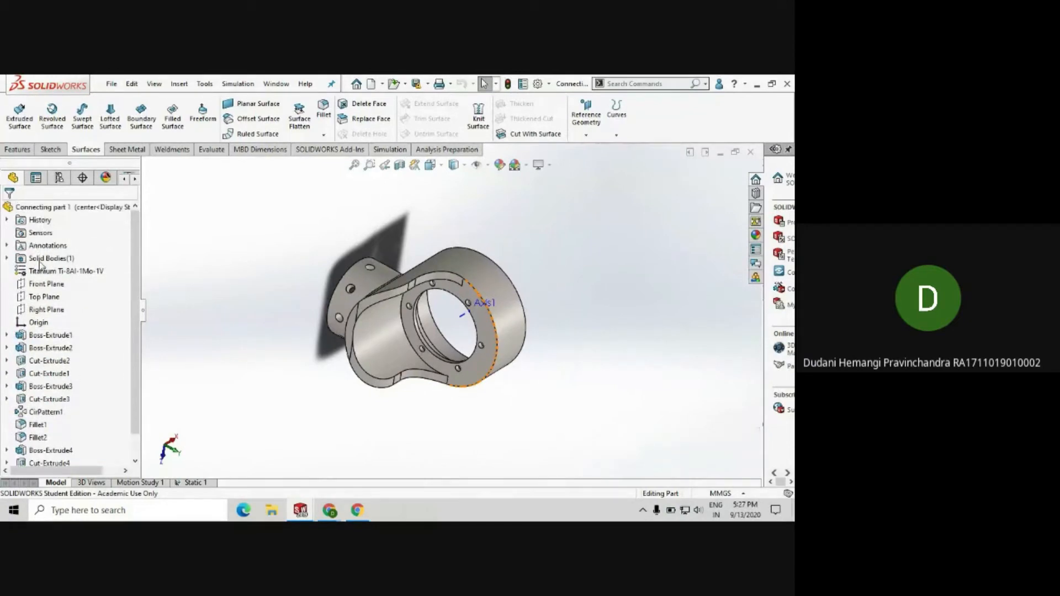
{"action": "scroll", "coordinate": [51, 354], "scroll_direction": "down", "scroll_amount": 1}
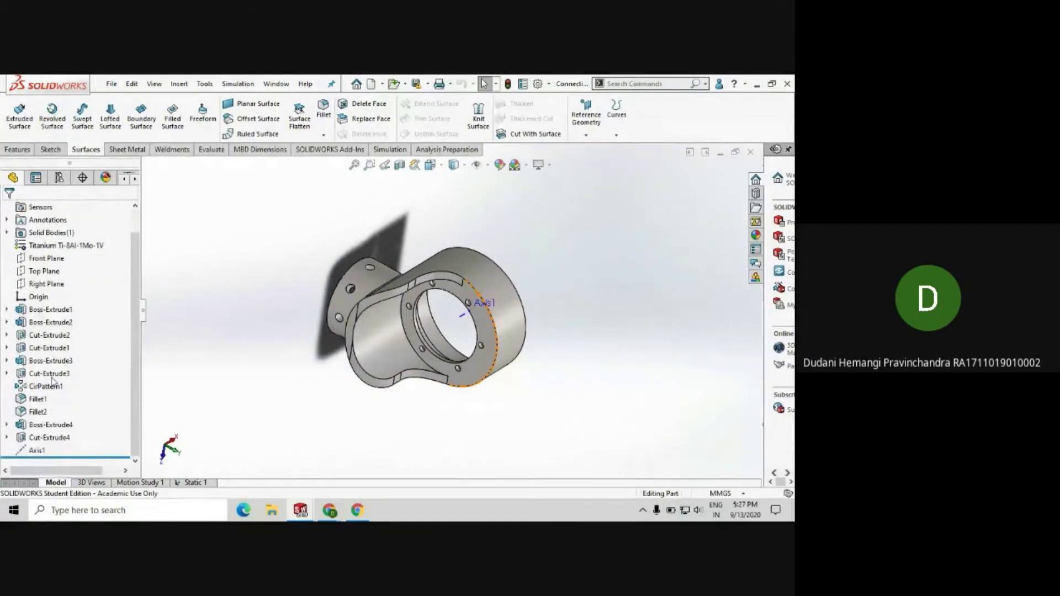
{"action": "left_click_drag", "start_coordinate": [105, 461], "coordinate": [91, 314]}
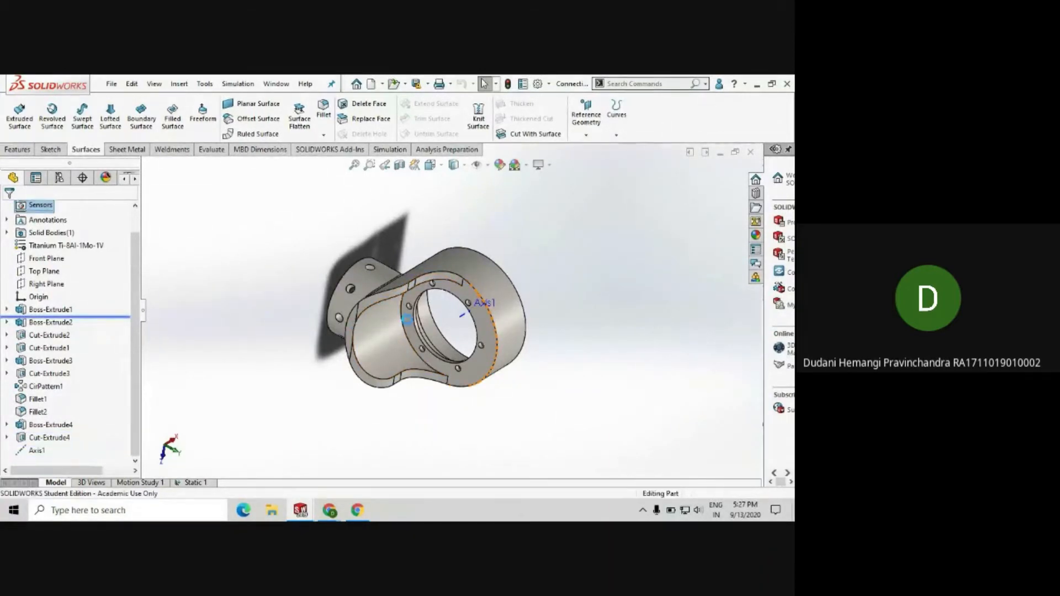
{"action": "middle_click_drag", "start_coordinate": [393, 346], "coordinate": [369, 310]}
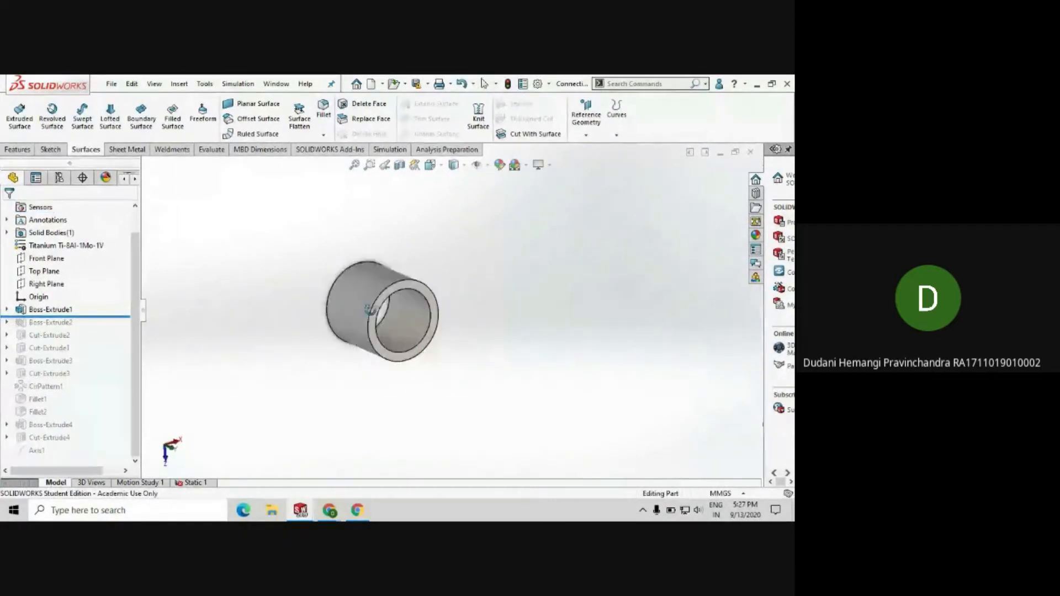
{"action": "left_click_drag", "start_coordinate": [104, 316], "coordinate": [119, 435]}
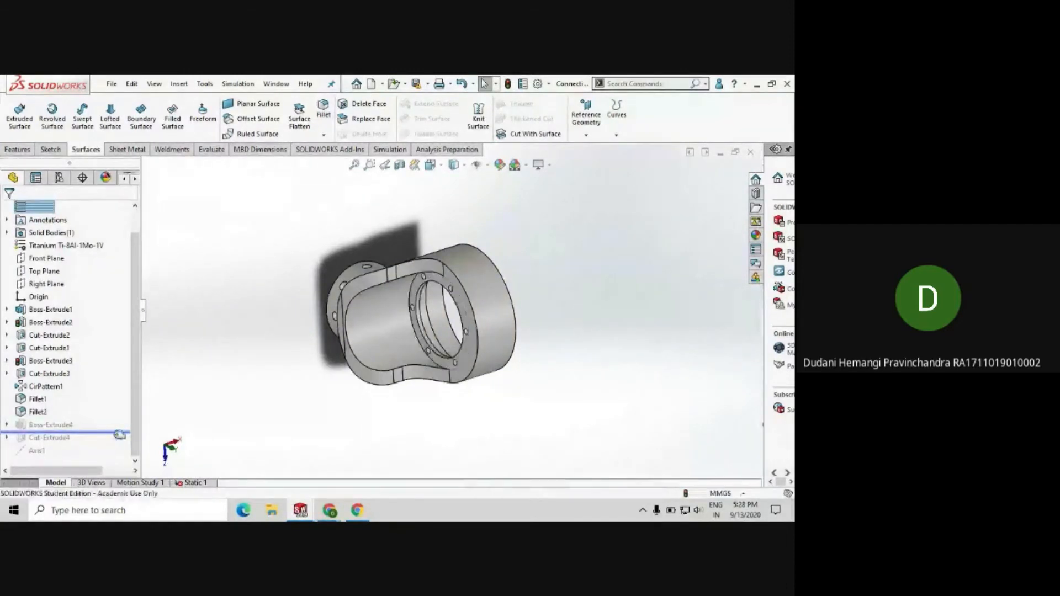
{"action": "left_click_drag", "start_coordinate": [117, 432], "coordinate": [113, 453]}
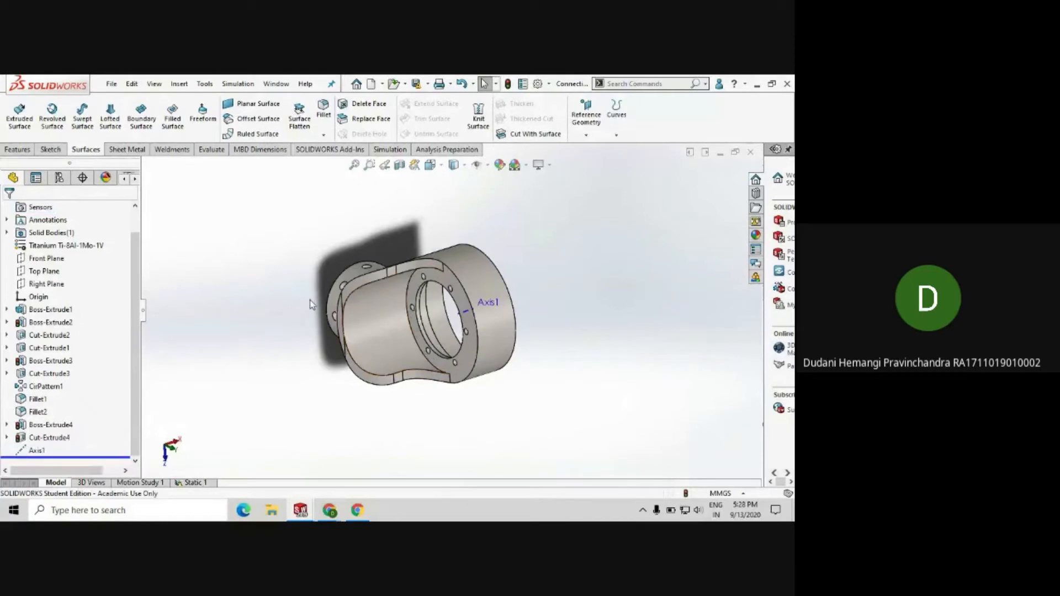
{"action": "middle_click_drag", "start_coordinate": [330, 290], "coordinate": [347, 269]}
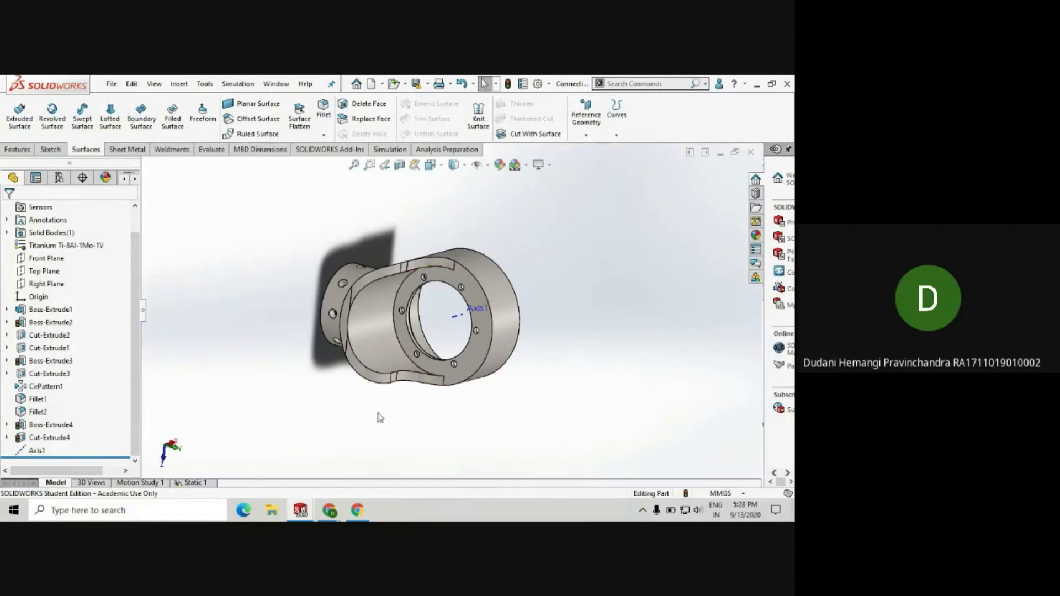
- Switch to the webinar_solidworks presentation in Google Slides and present it from the Initial design slide
{"action": "mouse_move", "coordinate": [333, 513]}
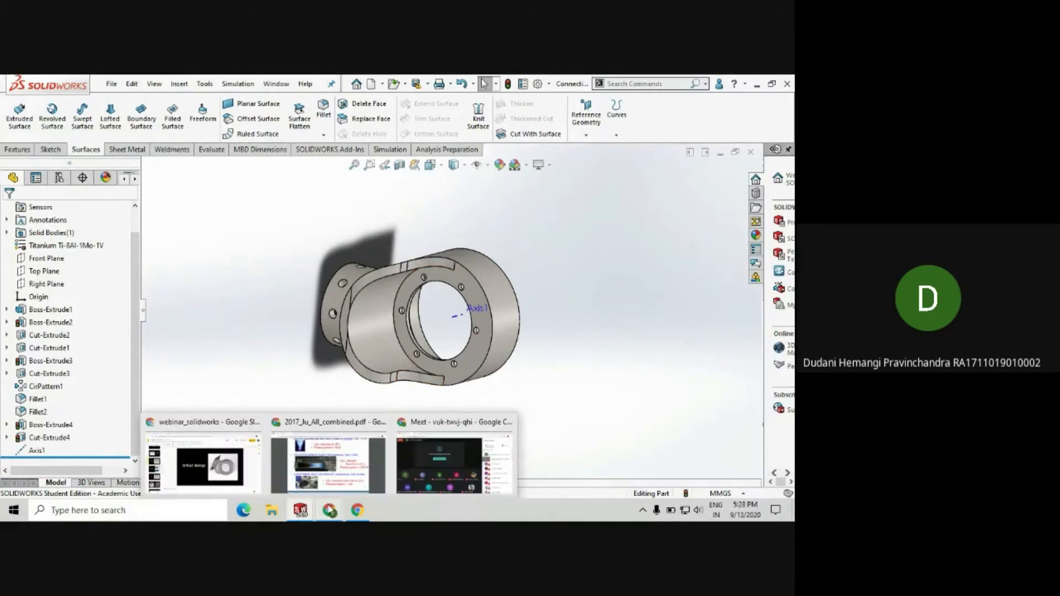
{"action": "left_click", "coordinate": [237, 460]}
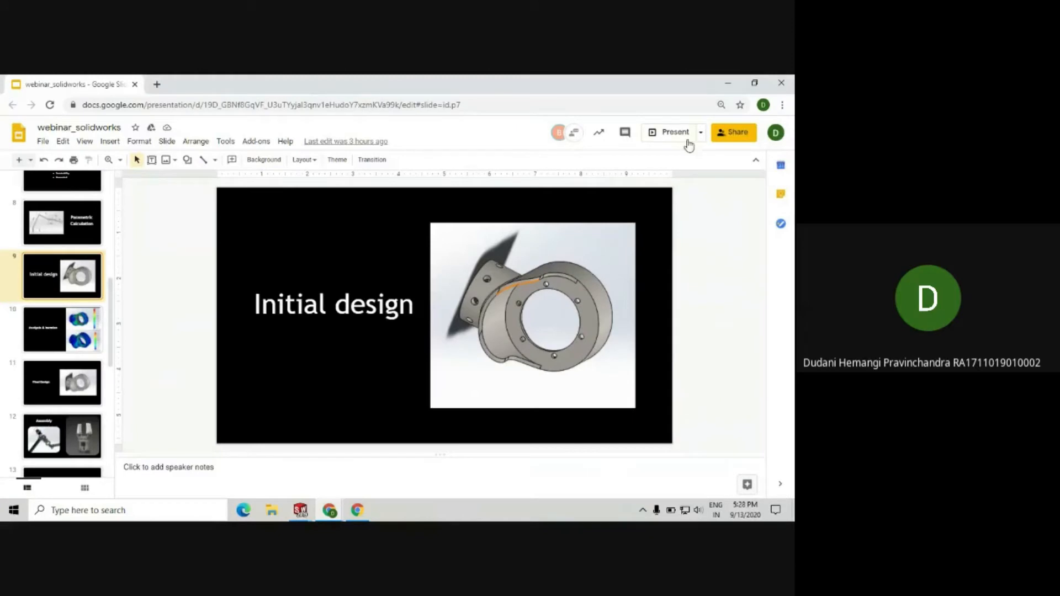
{"action": "left_click", "coordinate": [674, 133]}
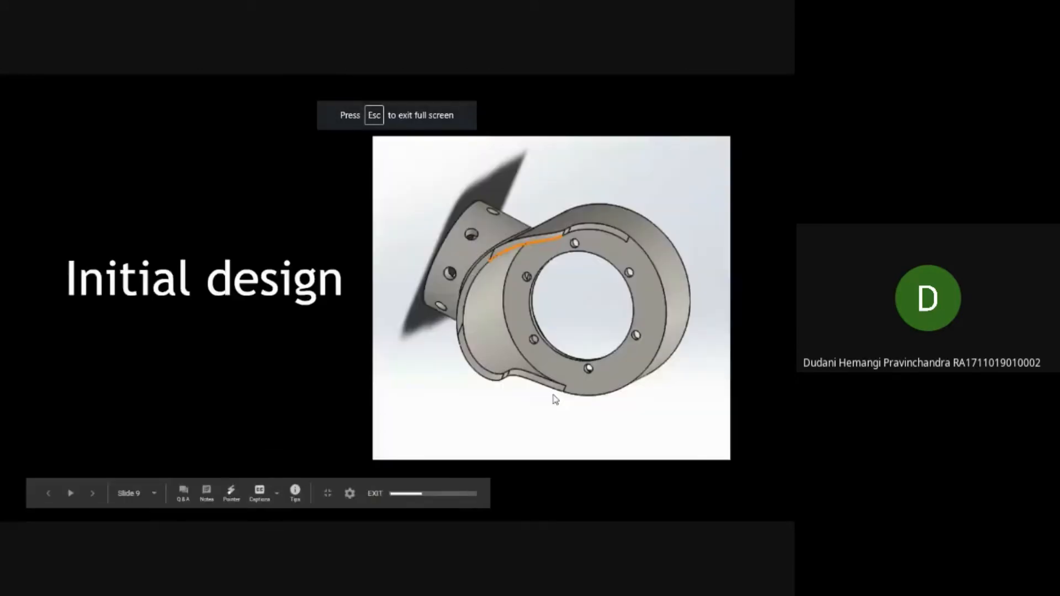
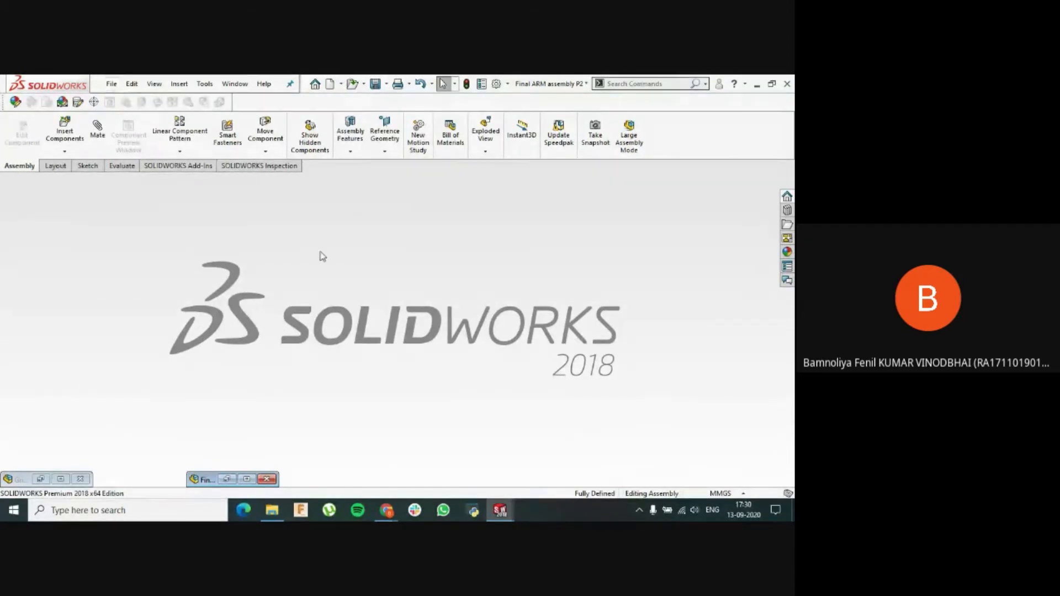
{"action": "left_click", "coordinate": [111, 85]}
{"action": "left_click", "coordinate": [122, 105]}
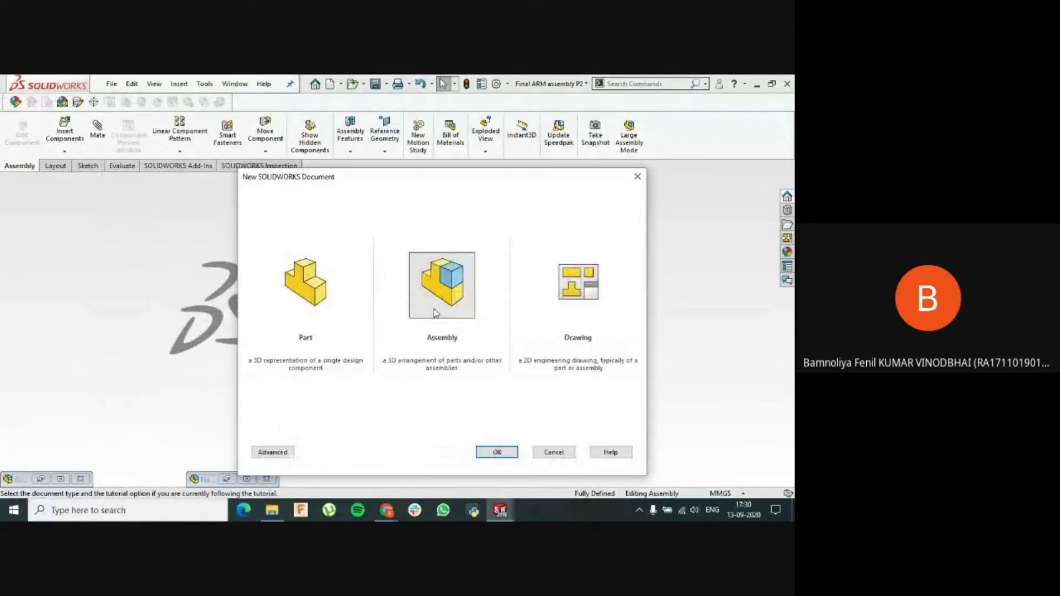
{"action": "double_click", "coordinate": [434, 311]}
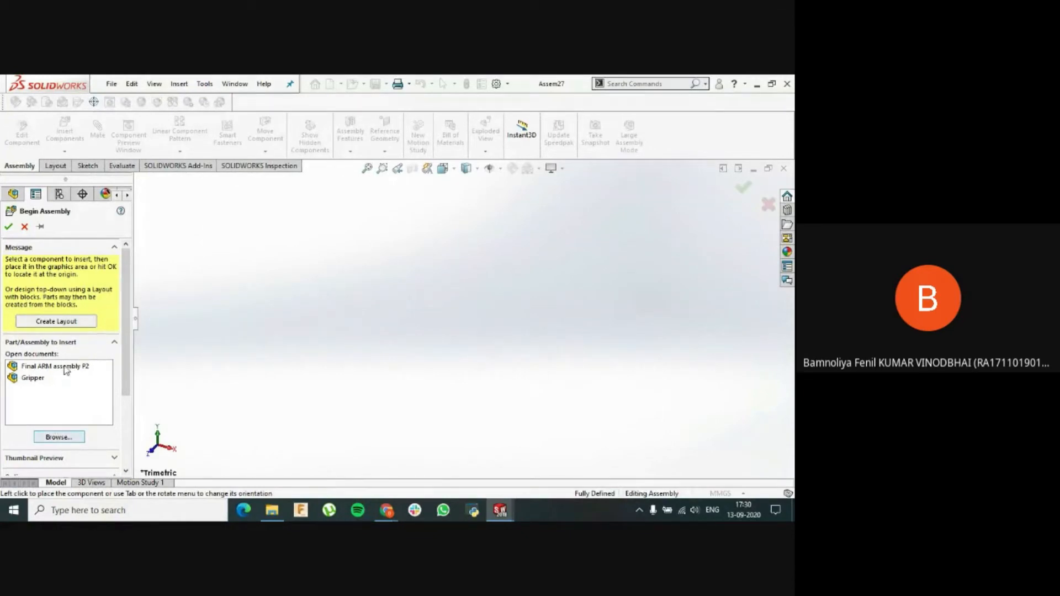
{"action": "left_click", "coordinate": [24, 227]}
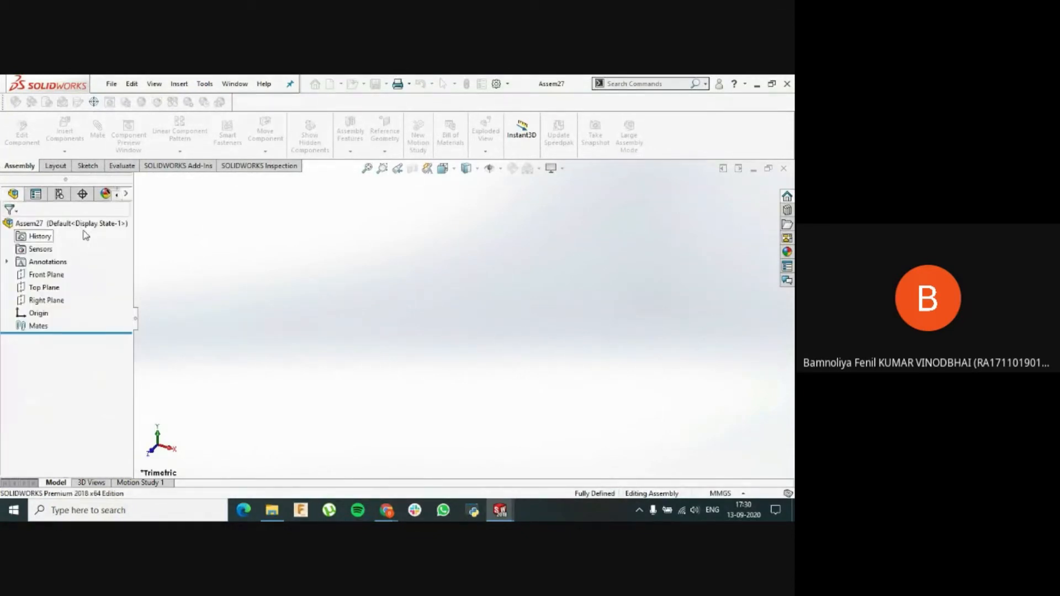
{"action": "left_click", "coordinate": [784, 168]}
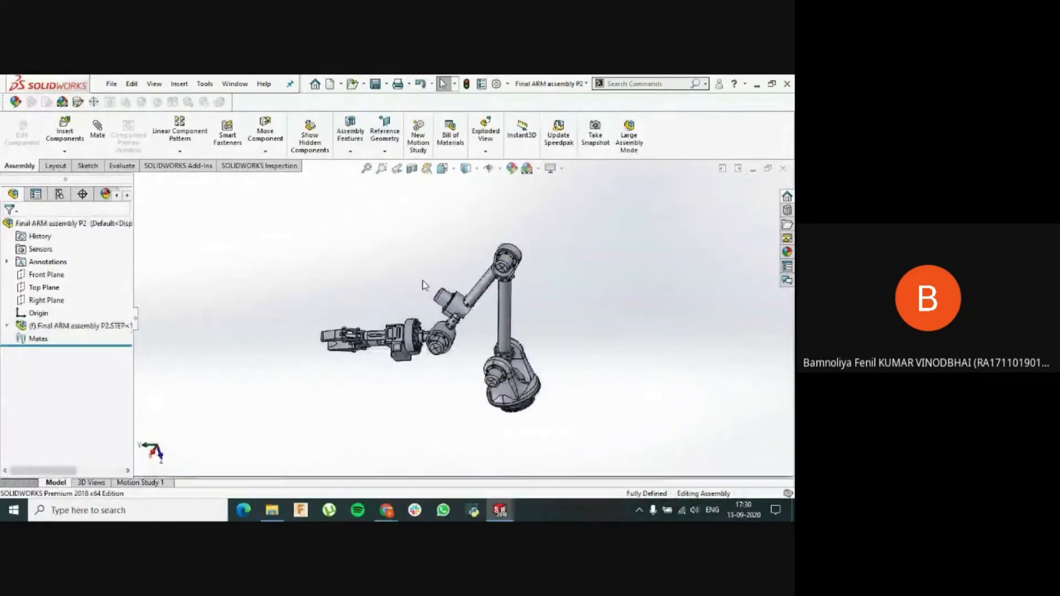
- Minimize and restore the Final ARM assembly P2 window, and examine the complete robotic arm from several angles
{"action": "left_click", "coordinate": [754, 171]}
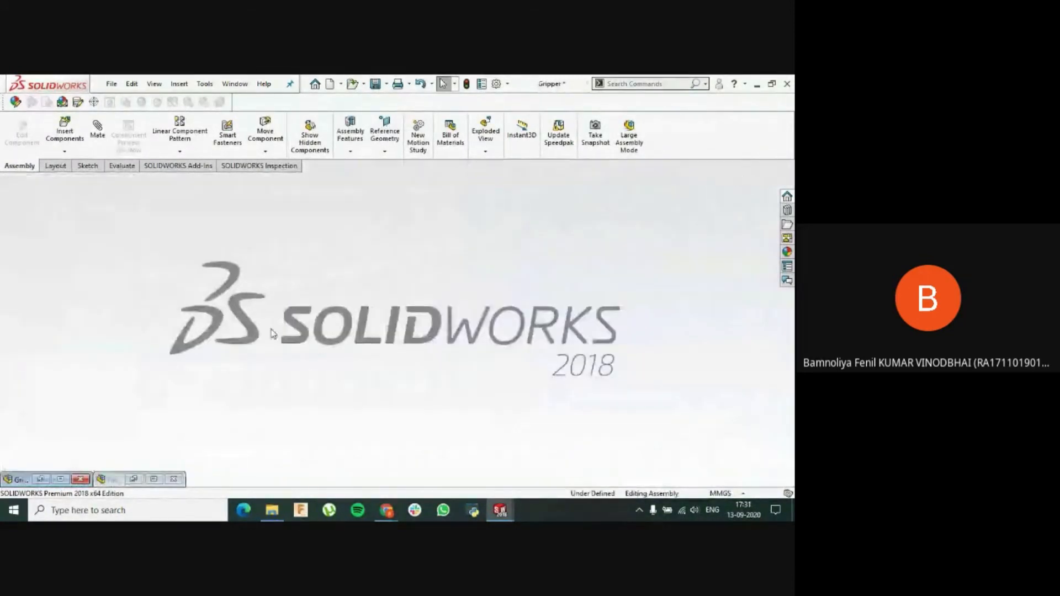
{"action": "left_click", "coordinate": [154, 480]}
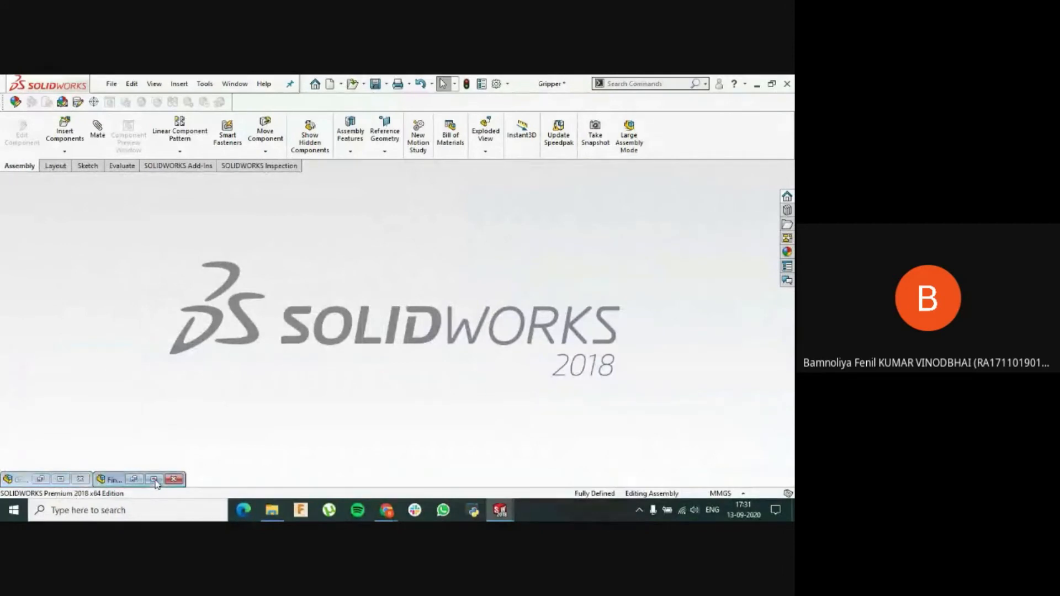
{"action": "middle_click_drag", "start_coordinate": [485, 347], "coordinate": [602, 353]}
{"action": "scroll", "coordinate": [432, 386], "scroll_direction": "down", "scroll_amount": 1}
{"action": "scroll", "coordinate": [445, 353], "scroll_direction": "up", "scroll_amount": 1}
{"action": "scroll", "coordinate": [462, 330], "scroll_direction": "down", "scroll_amount": 2}
{"action": "scroll", "coordinate": [461, 319], "scroll_direction": "up", "scroll_amount": 3}
{"action": "scroll", "coordinate": [398, 313], "scroll_direction": "down", "scroll_amount": 2}
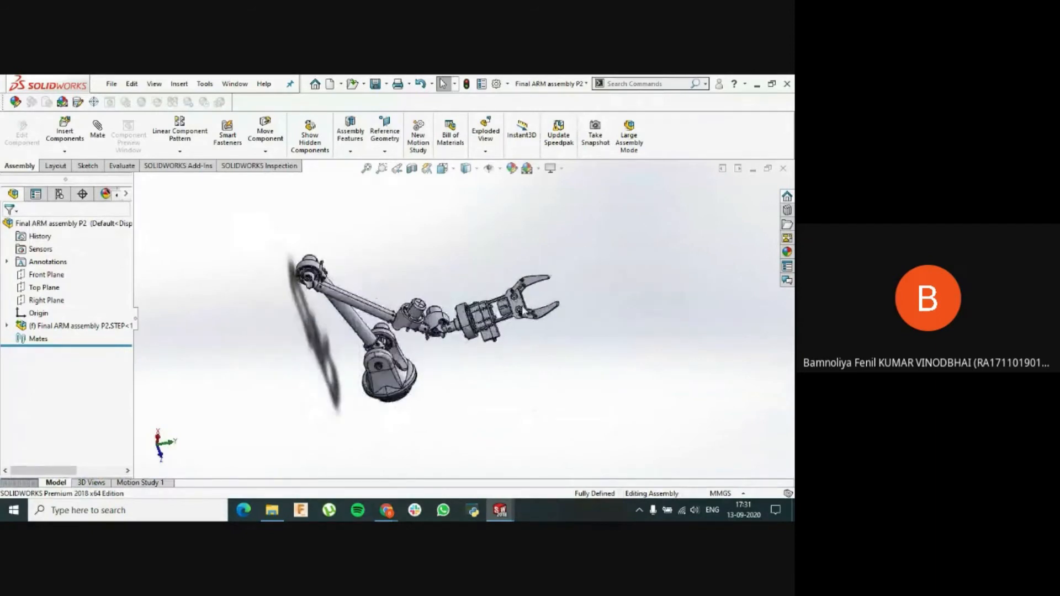
- Examine the arm's gripper fingers, linkage, motor housing and wrist joints up close and in relation to the whole arm
{"action": "scroll", "coordinate": [469, 309], "scroll_direction": "up", "scroll_amount": 1}
{"action": "scroll", "coordinate": [536, 305], "scroll_direction": "down", "scroll_amount": 3}
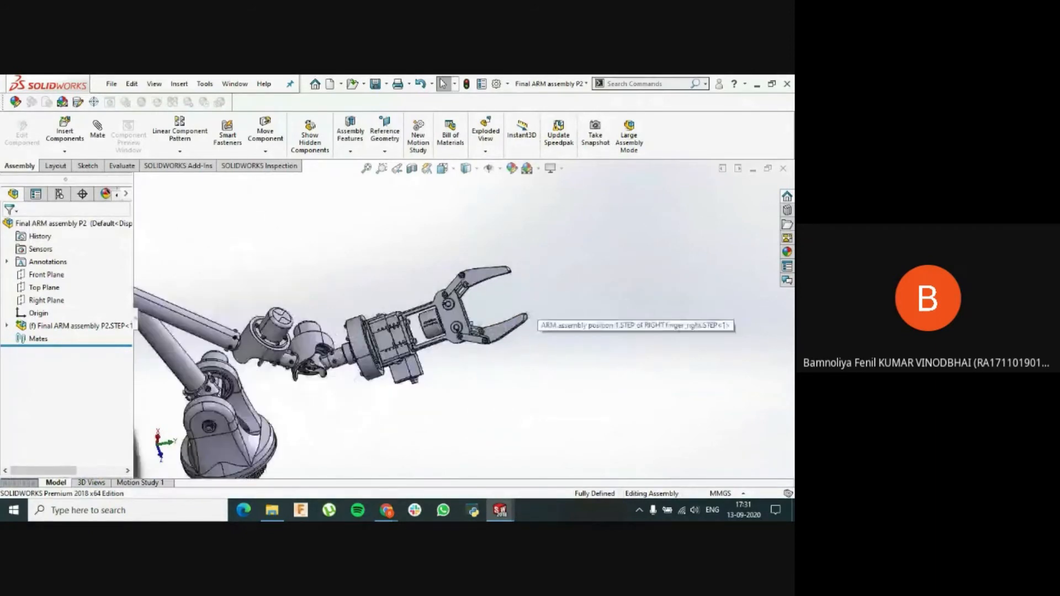
{"action": "scroll", "coordinate": [524, 309], "scroll_direction": "down", "scroll_amount": 3}
{"action": "scroll", "coordinate": [508, 317], "scroll_direction": "down", "scroll_amount": 4}
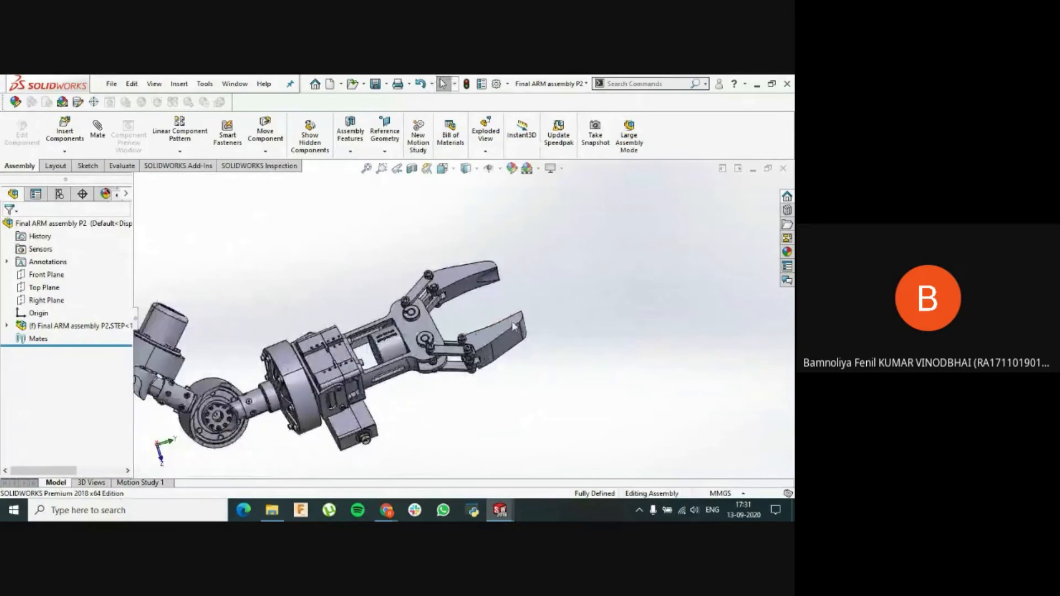
{"action": "scroll", "coordinate": [519, 340], "scroll_direction": "up", "scroll_amount": 2}
{"action": "scroll", "coordinate": [517, 353], "scroll_direction": "up", "scroll_amount": 3}
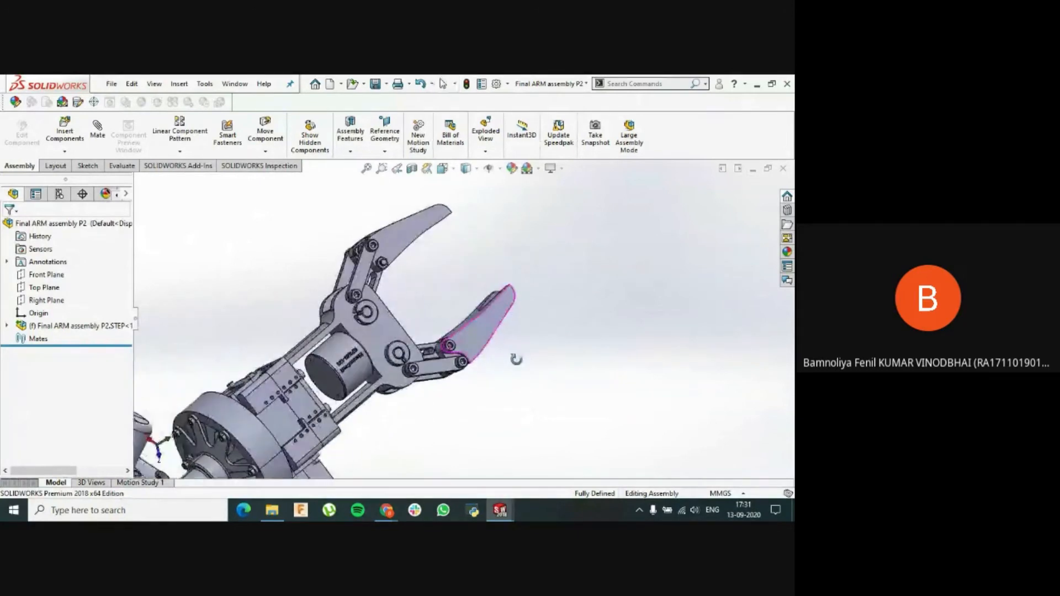
{"action": "scroll", "coordinate": [420, 379], "scroll_direction": "up", "scroll_amount": 2}
{"action": "scroll", "coordinate": [458, 304], "scroll_direction": "down", "scroll_amount": 2}
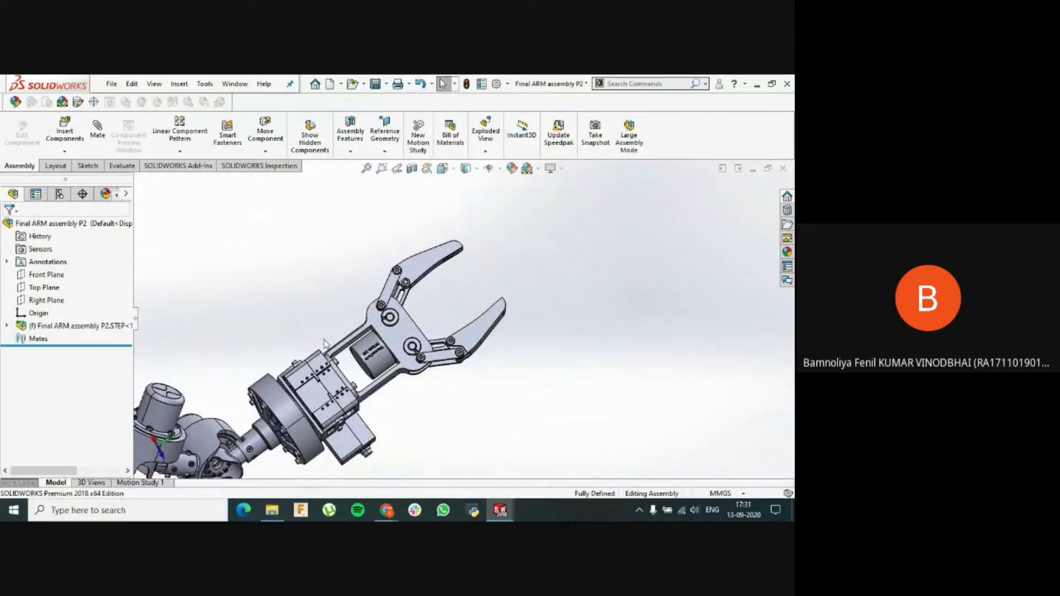
{"action": "scroll", "coordinate": [319, 348], "scroll_direction": "up", "scroll_amount": 6}
{"action": "scroll", "coordinate": [363, 333], "scroll_direction": "down", "scroll_amount": 4}
{"action": "middle_click_drag", "start_coordinate": [362, 332], "coordinate": [491, 376]}
{"action": "scroll", "coordinate": [468, 359], "scroll_direction": "up", "scroll_amount": 6}
{"action": "scroll", "coordinate": [462, 331], "scroll_direction": "down", "scroll_amount": 2}
{"action": "scroll", "coordinate": [483, 371], "scroll_direction": "up", "scroll_amount": 3}
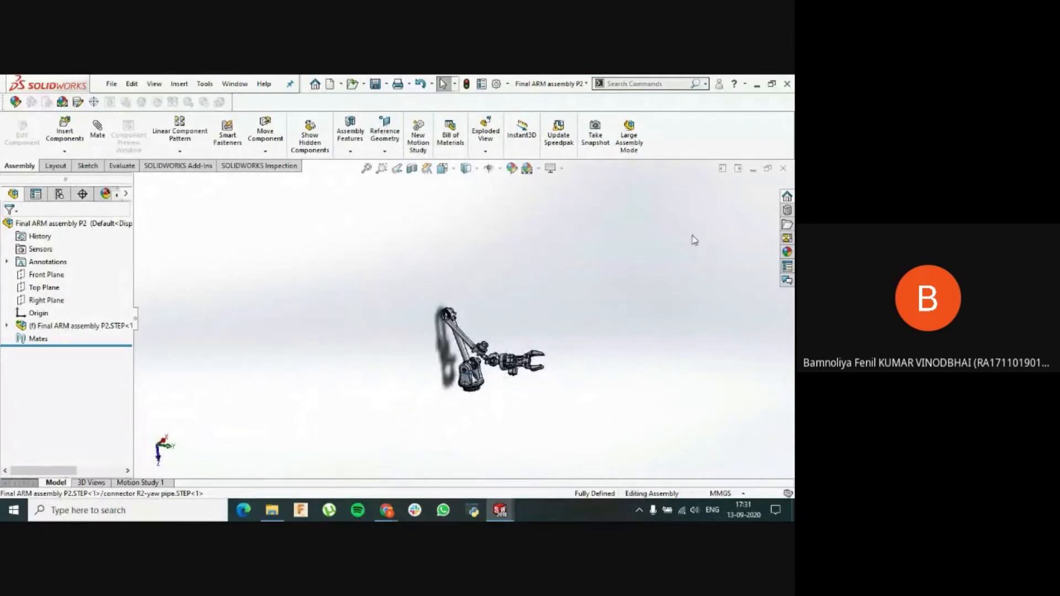
- Minimize the Final ARM assembly P2 window, restore the Gripper assembly and dismiss its unsaved document notification
{"action": "left_click", "coordinate": [753, 172]}
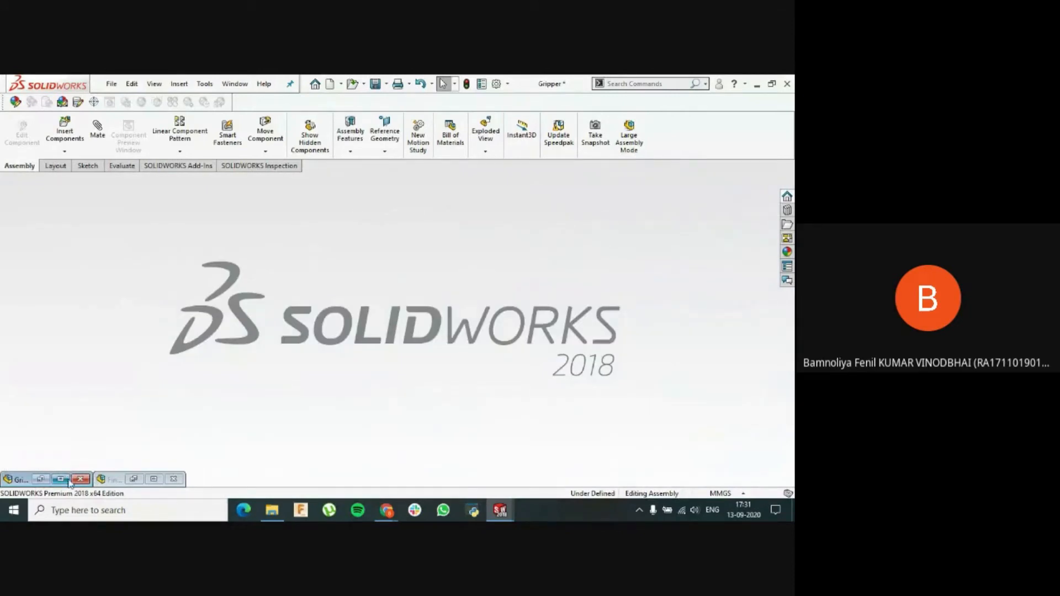
{"action": "left_click", "coordinate": [61, 479]}
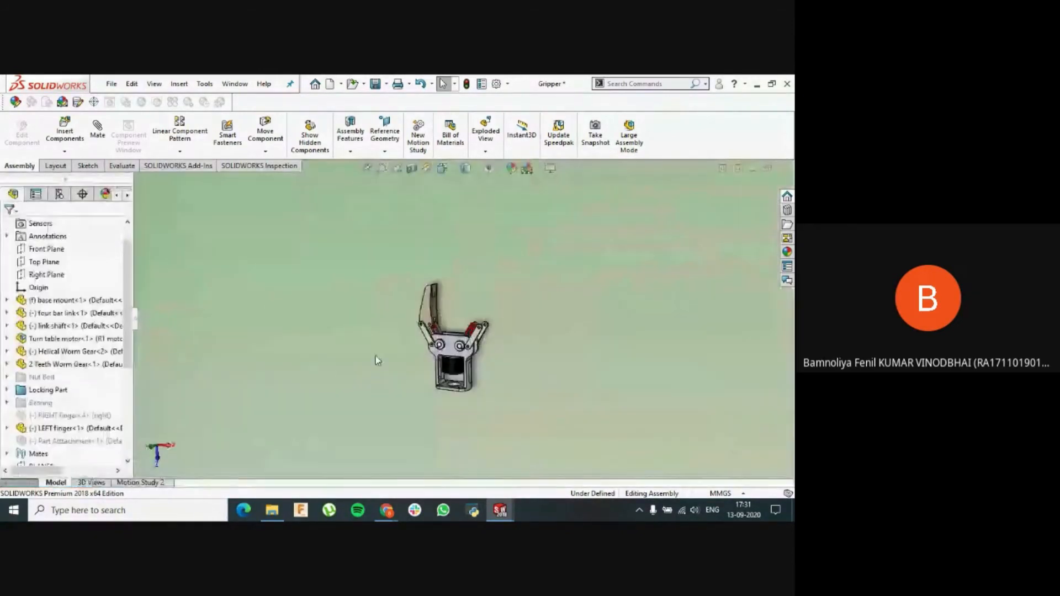
{"action": "scroll", "coordinate": [449, 376], "scroll_direction": "up", "scroll_amount": 3}
{"action": "scroll", "coordinate": [449, 344], "scroll_direction": "down", "scroll_amount": 3}
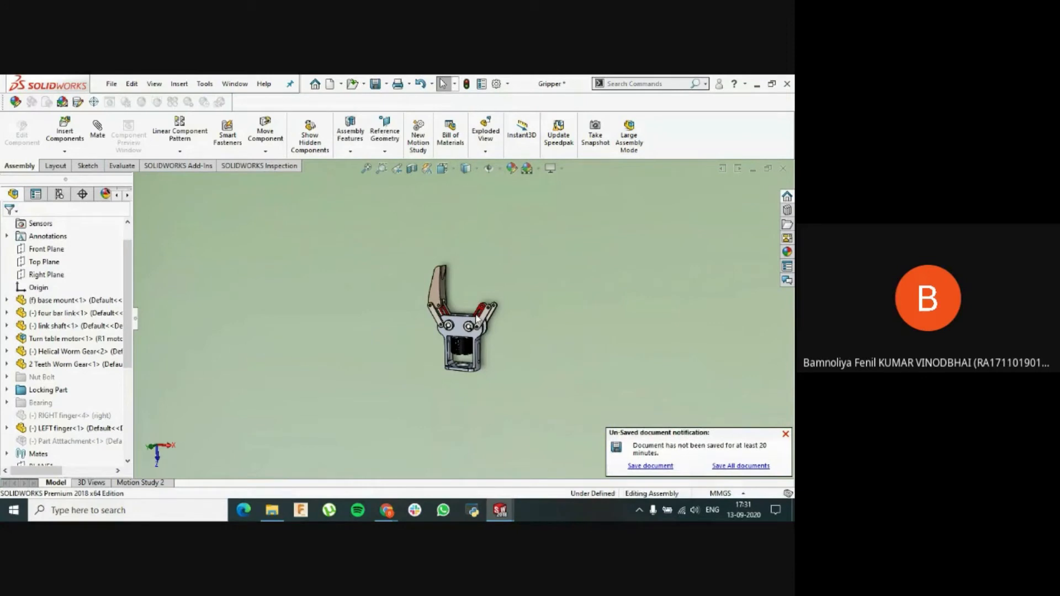
{"action": "left_click", "coordinate": [785, 434]}
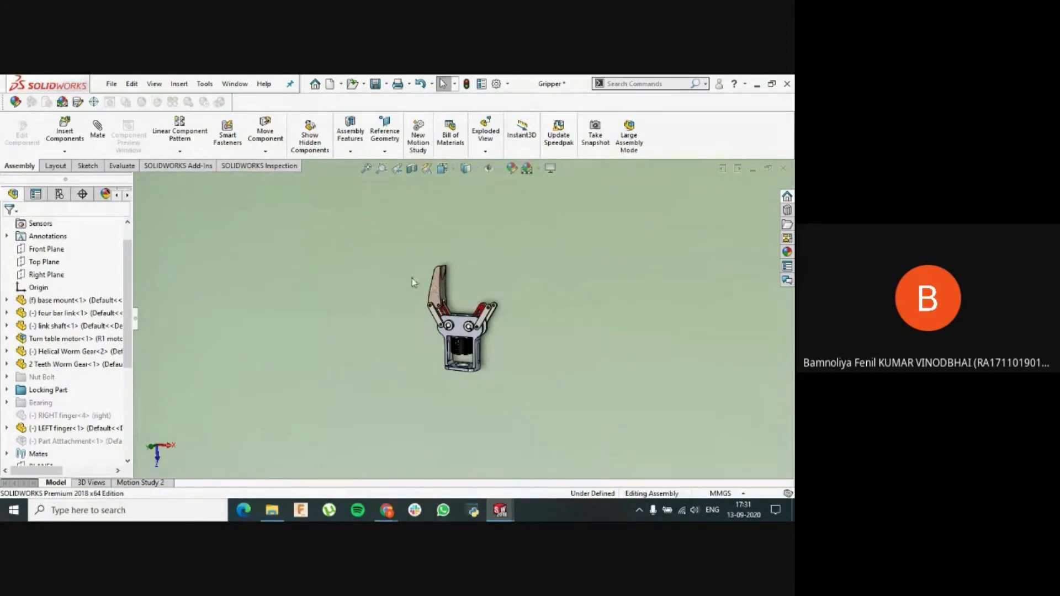
- Examine the Gripper assembly's base mount, four-bar links, worm gear and single visible finger from different angles
{"action": "scroll", "coordinate": [465, 305], "scroll_direction": "down", "scroll_amount": 3}
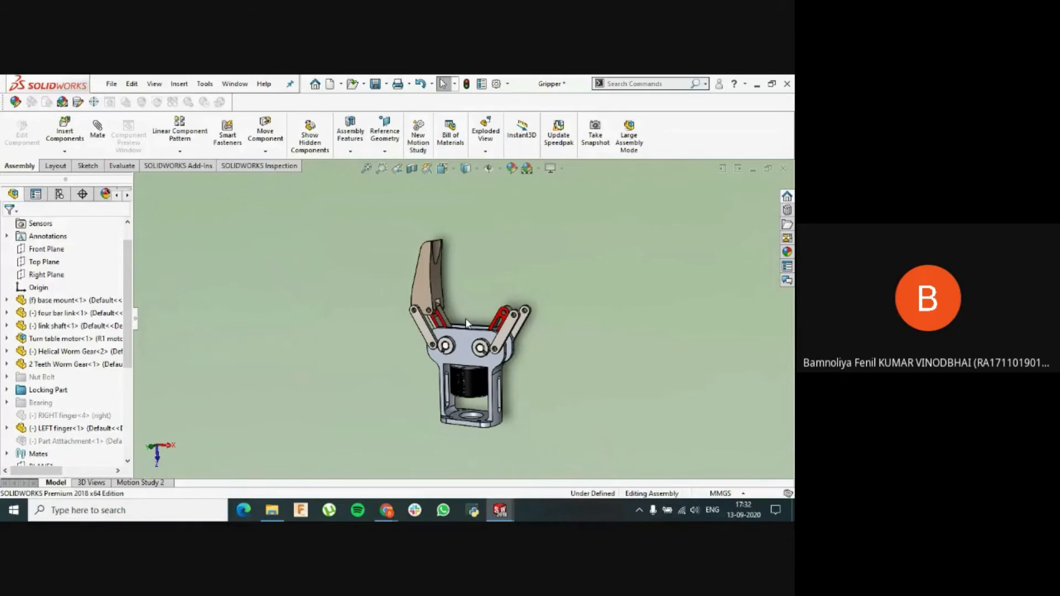
{"action": "middle_click_drag", "start_coordinate": [502, 311], "coordinate": [523, 285]}
{"action": "scroll", "coordinate": [483, 325], "scroll_direction": "up", "scroll_amount": 3}
{"action": "middle_click_drag", "start_coordinate": [484, 325], "coordinate": [505, 335]}
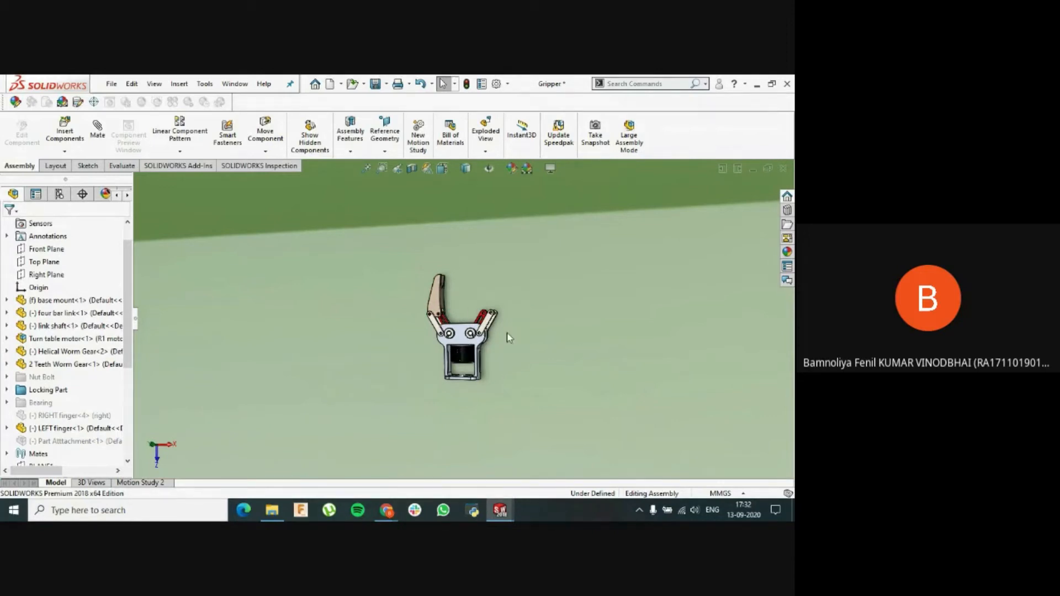
{"action": "middle_click_drag", "start_coordinate": [512, 345], "coordinate": [460, 310]}
{"action": "scroll", "coordinate": [459, 306], "scroll_direction": "down", "scroll_amount": 2}
{"action": "scroll", "coordinate": [544, 324], "scroll_direction": "up", "scroll_amount": 1}
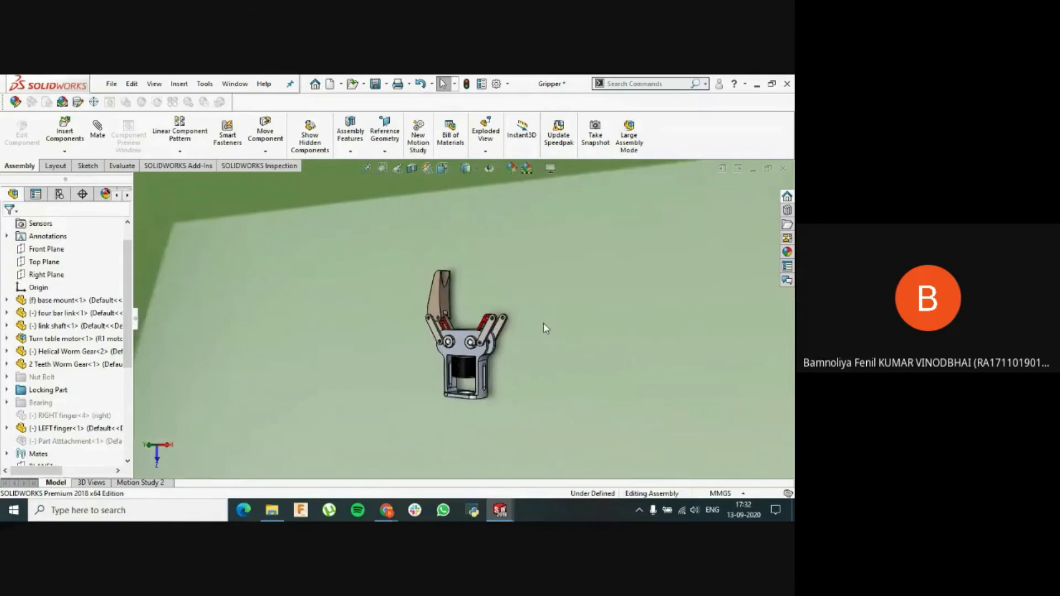
{"action": "scroll", "coordinate": [510, 315], "scroll_direction": "down", "scroll_amount": 1}
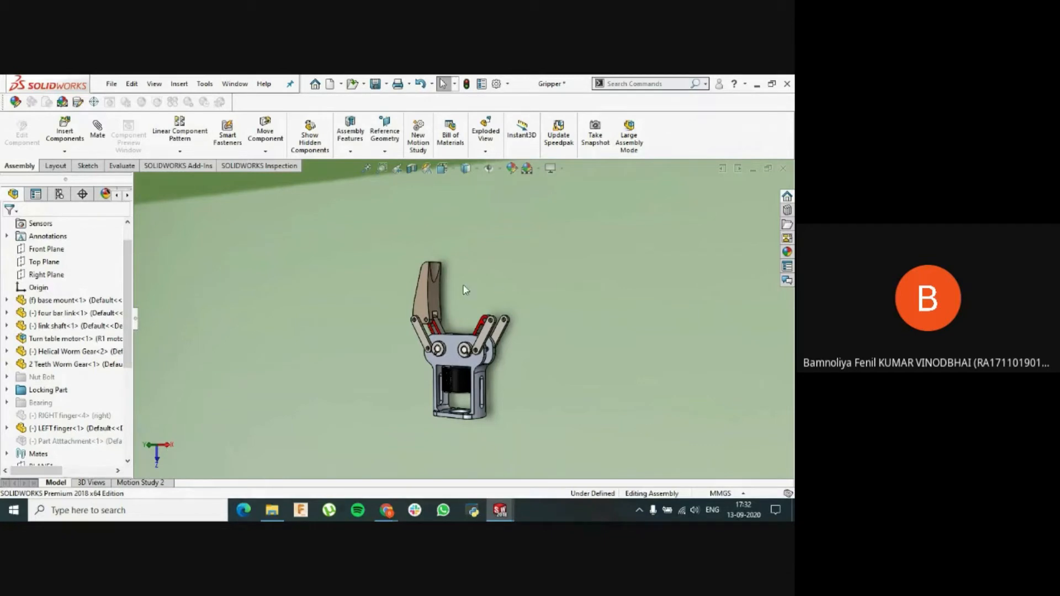
- Copy the LEFT finger component and place the duplicate in free space on the opposite side of the gripper
{"action": "left_click", "coordinate": [436, 290]}
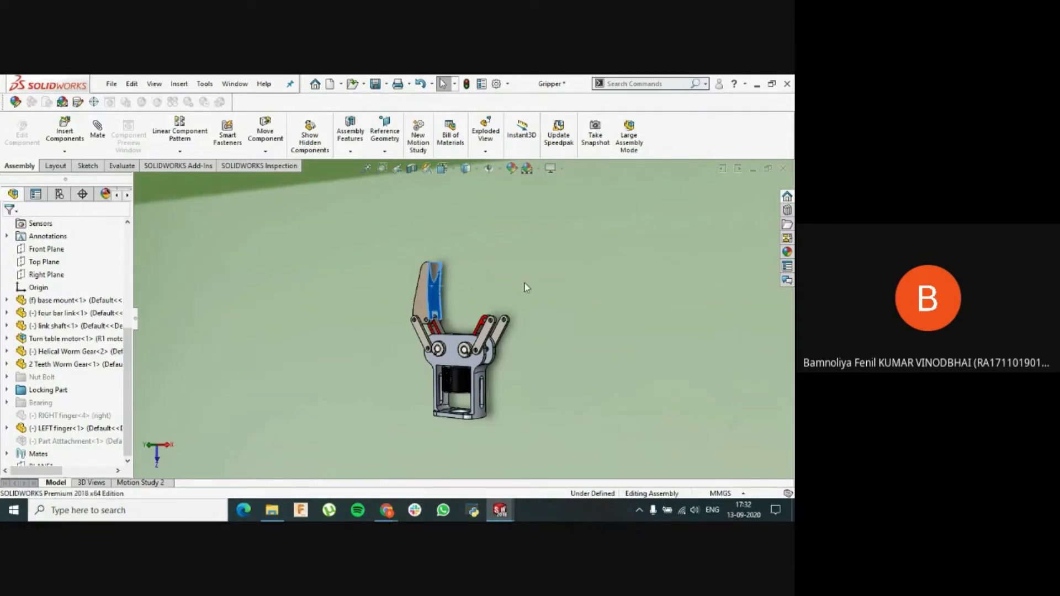
{"action": "left_click", "coordinate": [555, 276]}
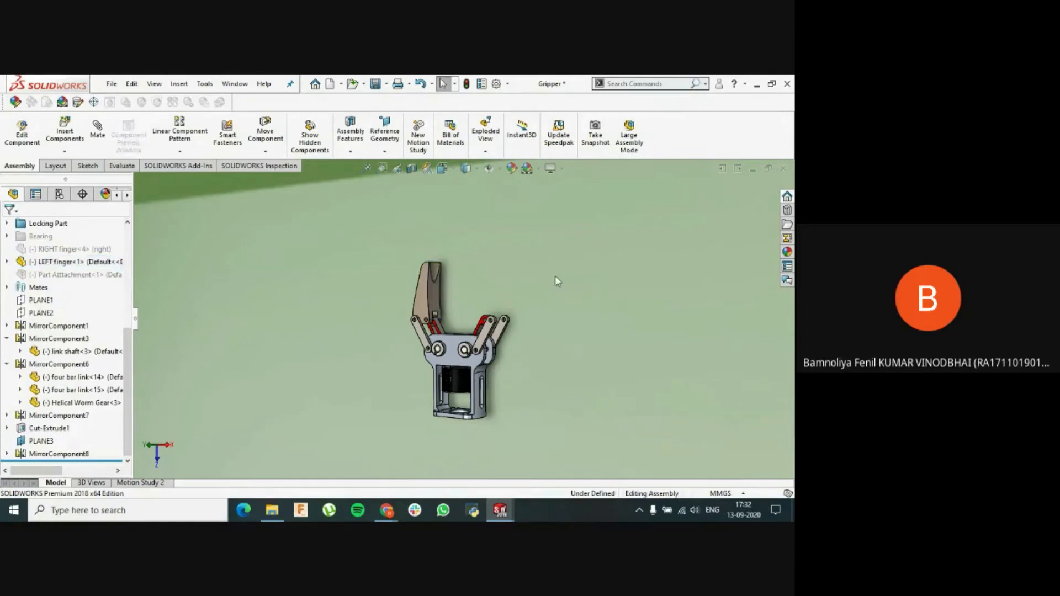
{"action": "left_click", "coordinate": [422, 313]}
{"action": "left_click", "coordinate": [470, 285]}
{"action": "left_click", "coordinate": [439, 307]}
{"action": "left_click_drag", "start_coordinate": [447, 297], "coordinate": [538, 313], "text": "ctrl"}
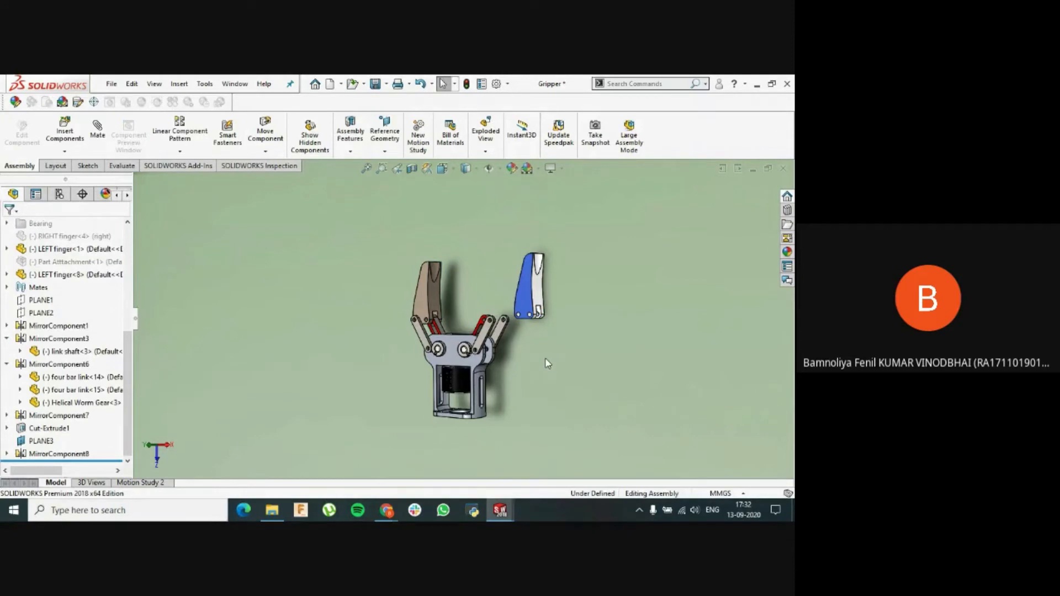
- Move the copied LEFT finger farther away from the gripper to show that it is free to move
{"action": "mouse_move", "coordinate": [524, 333]}
{"action": "middle_mouse_down"}
{"action": "mouse_move", "coordinate": [527, 349]}
{"action": "mouse_move", "coordinate": [519, 347]}
{"action": "mouse_move", "coordinate": [537, 311]}
{"action": "mouse_move", "coordinate": [519, 313]}
{"action": "middle_mouse_up"}
{"action": "scroll", "coordinate": [509, 311], "scroll_direction": "down", "scroll_amount": 3}
{"action": "scroll", "coordinate": [541, 366], "scroll_direction": "up", "scroll_amount": 4}
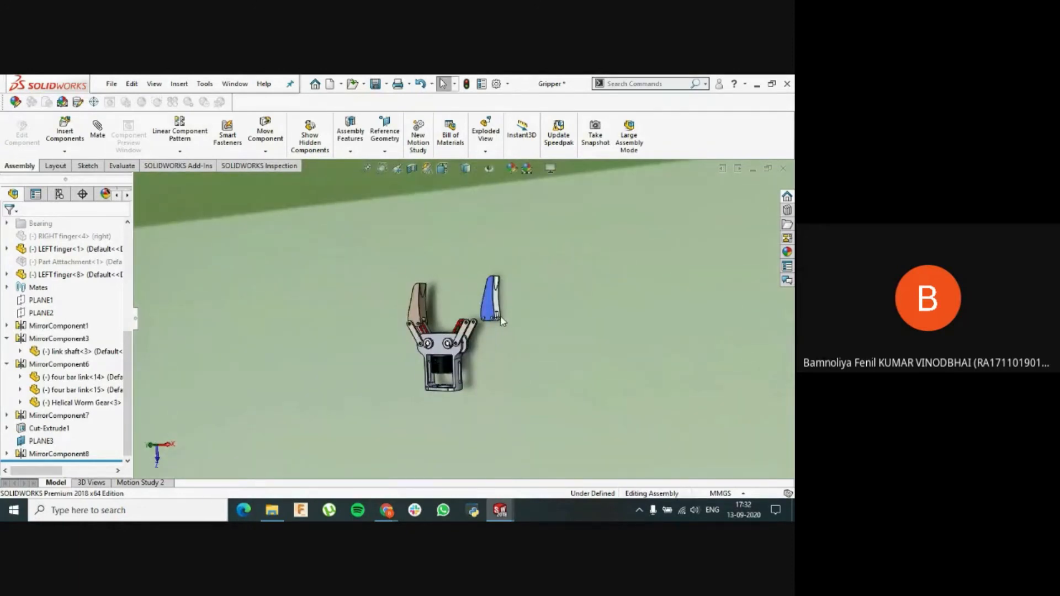
{"action": "scroll", "coordinate": [519, 313], "scroll_direction": "down", "scroll_amount": 2}
{"action": "scroll", "coordinate": [486, 342], "scroll_direction": "up", "scroll_amount": 2}
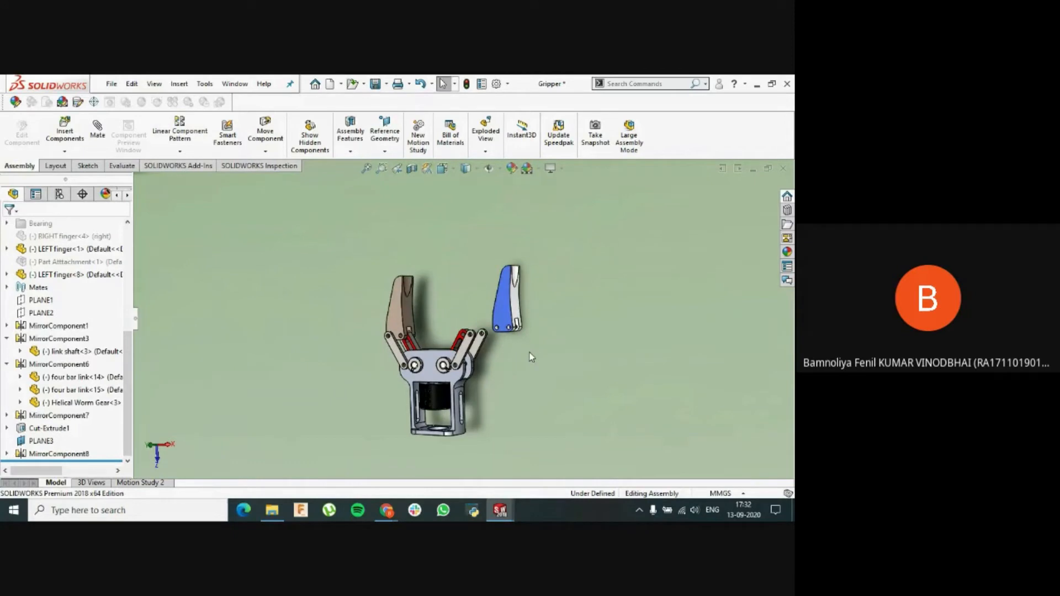
{"action": "left_click", "coordinate": [501, 309]}
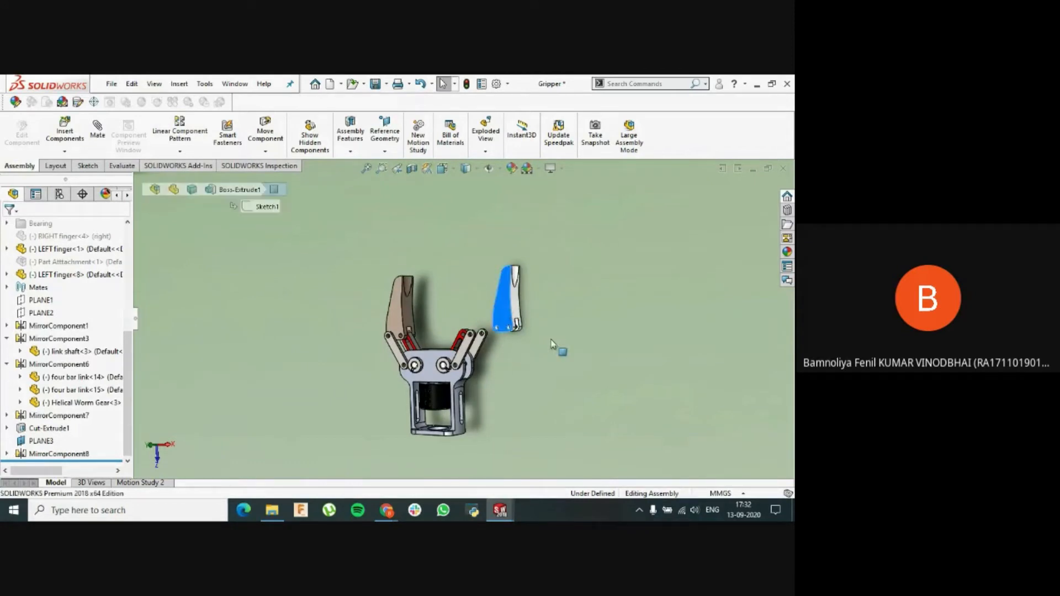
{"action": "left_click_drag", "start_coordinate": [594, 362], "coordinate": [590, 329]}
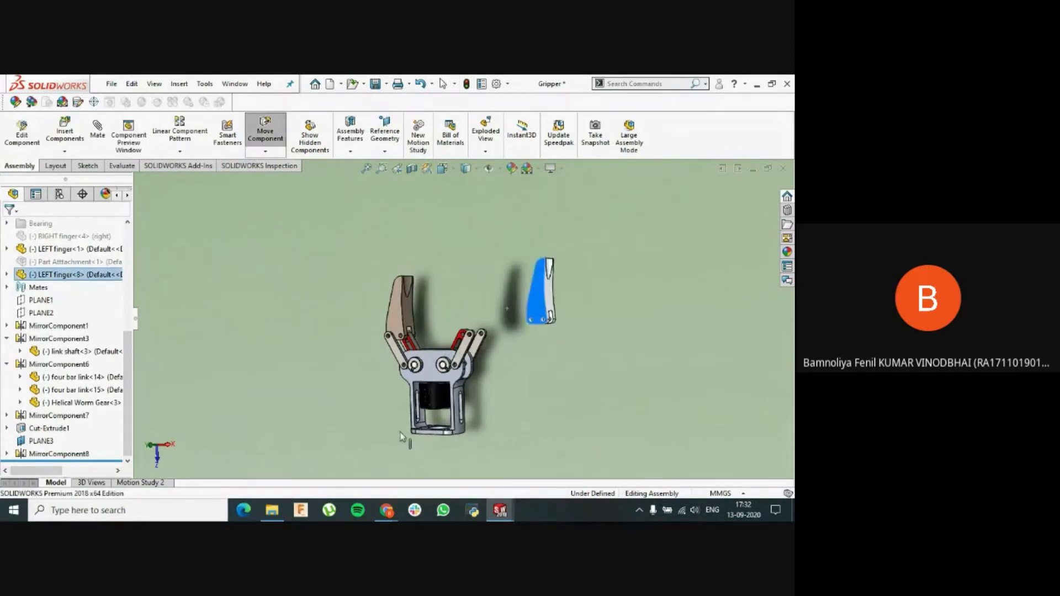
- Try to move the gripper's base mount, then clear the selection
{"action": "left_click", "coordinate": [471, 387]}
{"action": "left_click_drag", "start_coordinate": [505, 414], "coordinate": [288, 410]}
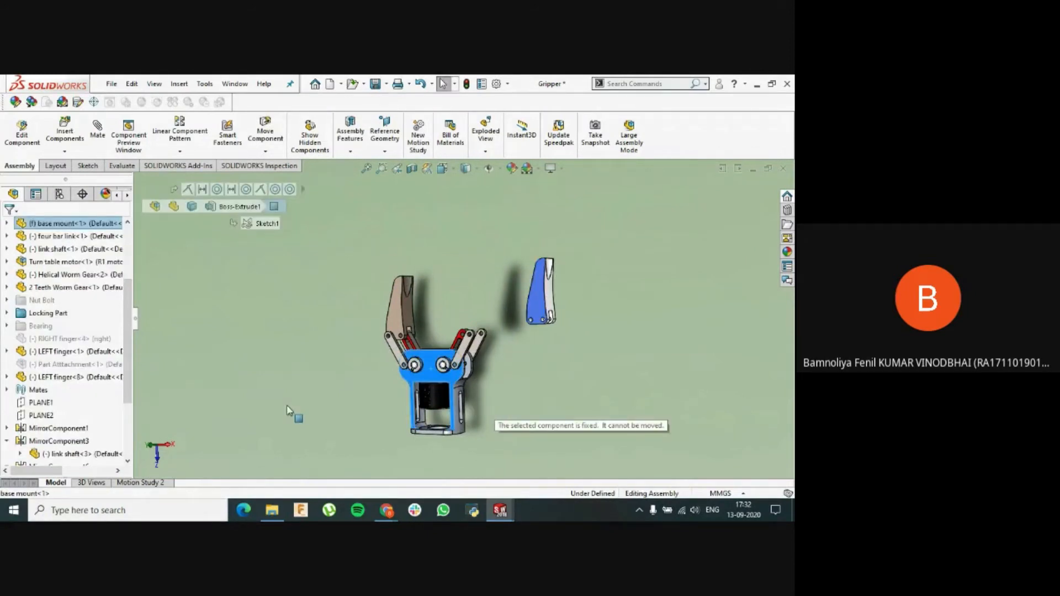
{"action": "left_click", "coordinate": [286, 398]}
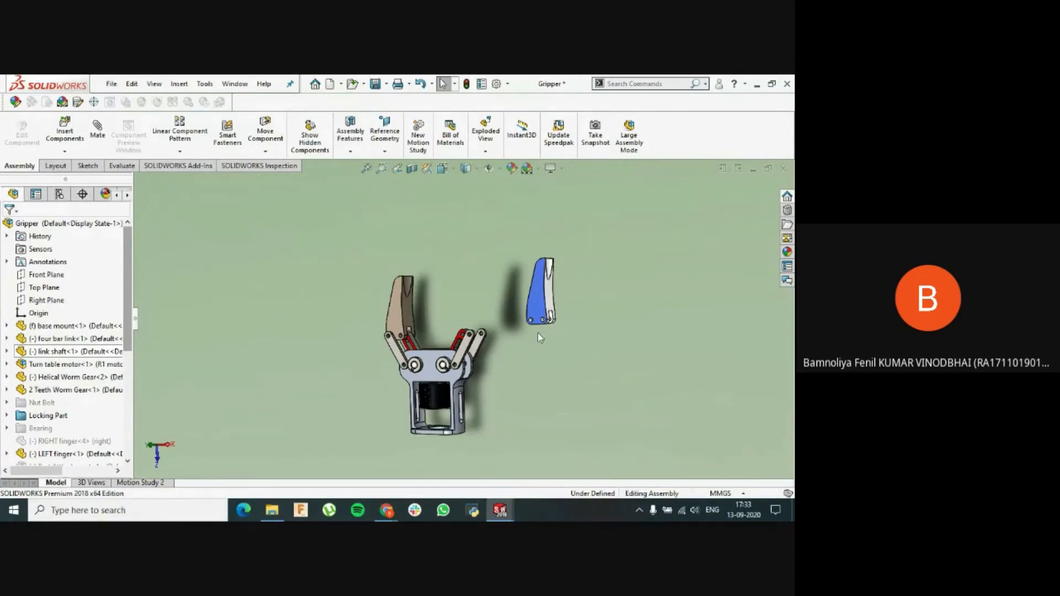
- Review the Fix and other component commands offered for the copied LEFT finger, dismiss them and compare the finger with the gripper
{"action": "middle_click_drag", "start_coordinate": [541, 369], "coordinate": [526, 312]}
{"action": "left_click", "coordinate": [525, 310]}
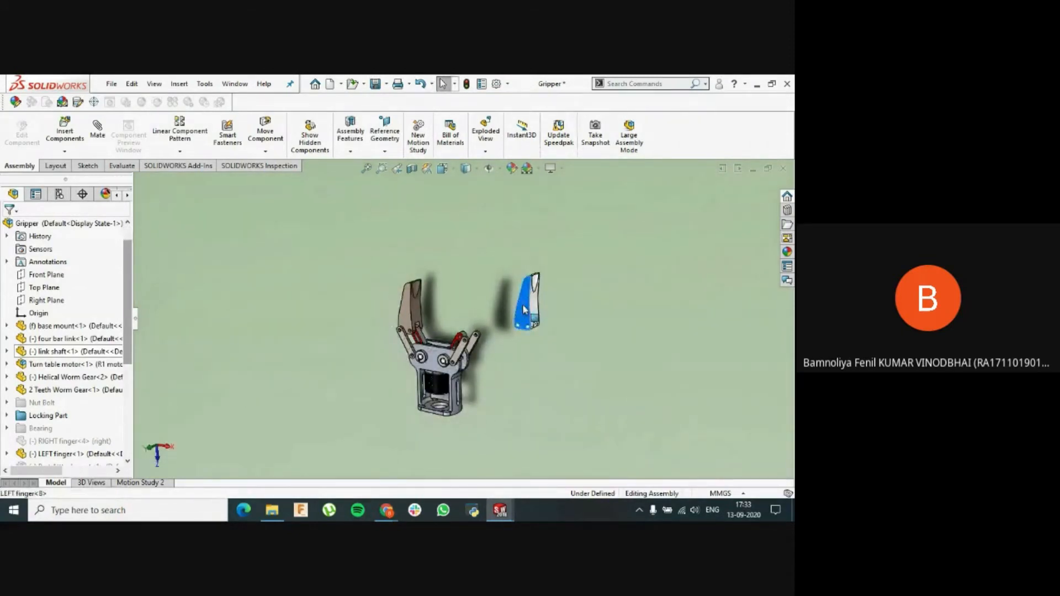
{"action": "right_click", "coordinate": [524, 310]}
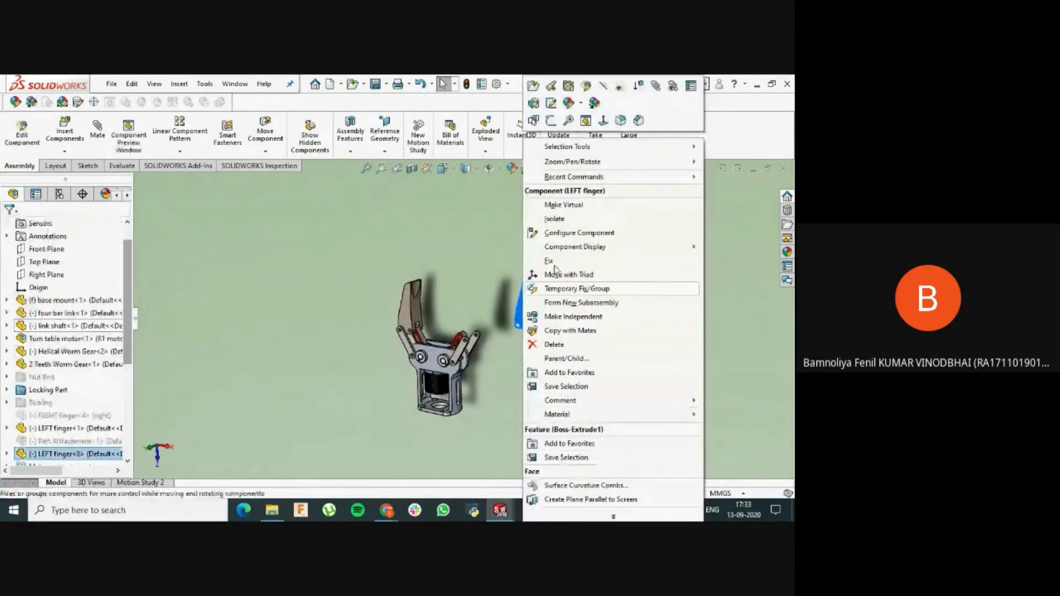
{"action": "left_click", "coordinate": [468, 282]}
{"action": "middle_click_drag", "start_coordinate": [468, 282], "coordinate": [467, 348]}
{"action": "scroll", "coordinate": [464, 351], "scroll_direction": "down", "scroll_amount": 2}
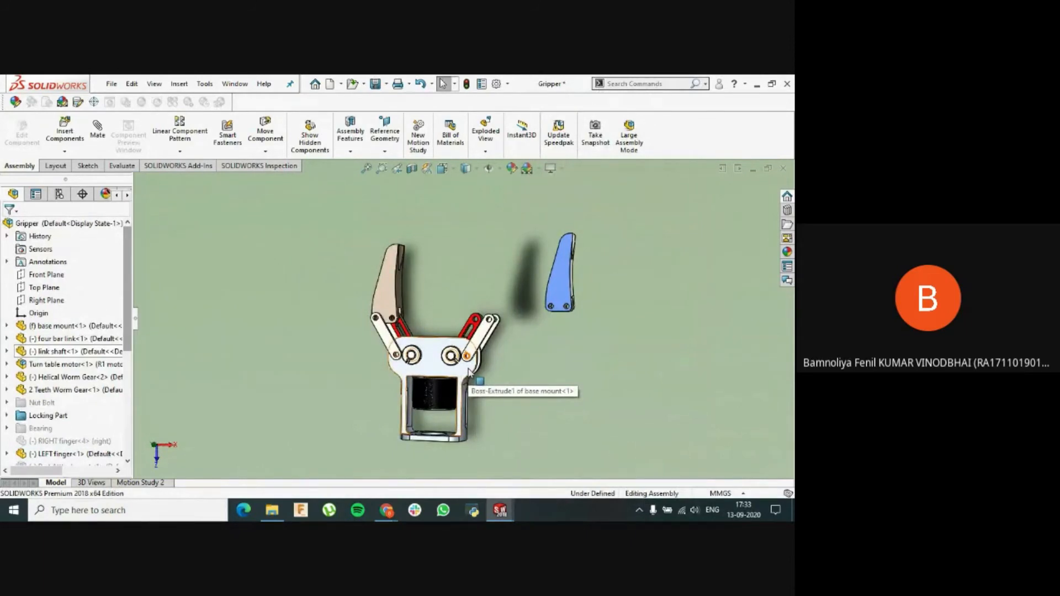
{"action": "middle_click_drag", "start_coordinate": [468, 371], "coordinate": [545, 321]}
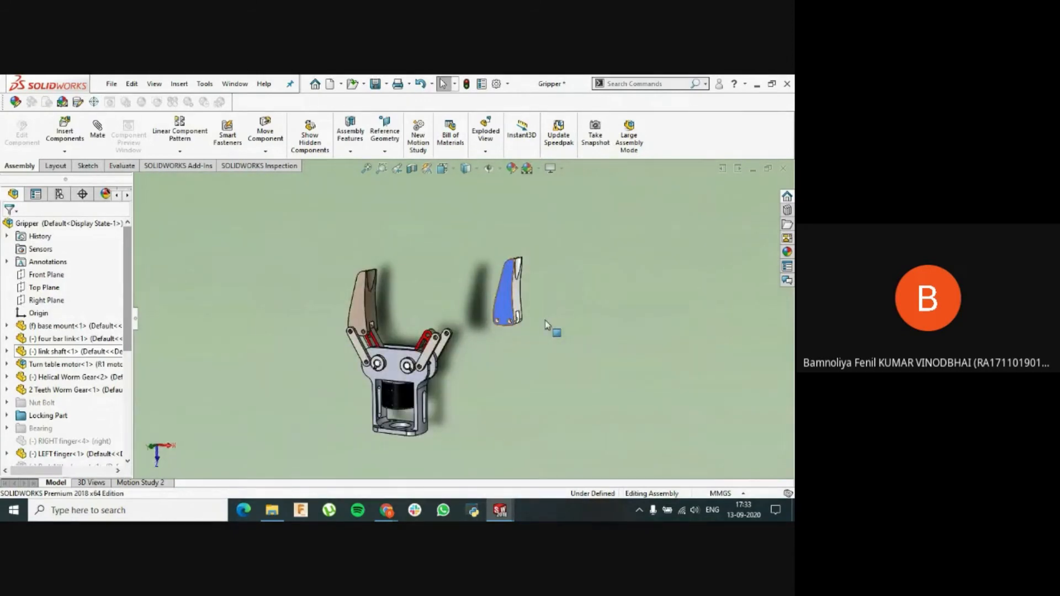
{"action": "mouse_move", "coordinate": [535, 350]}
{"action": "middle_mouse_down"}
{"action": "mouse_move", "coordinate": [565, 348]}
{"action": "mouse_move", "coordinate": [532, 353]}
{"action": "middle_mouse_up"}
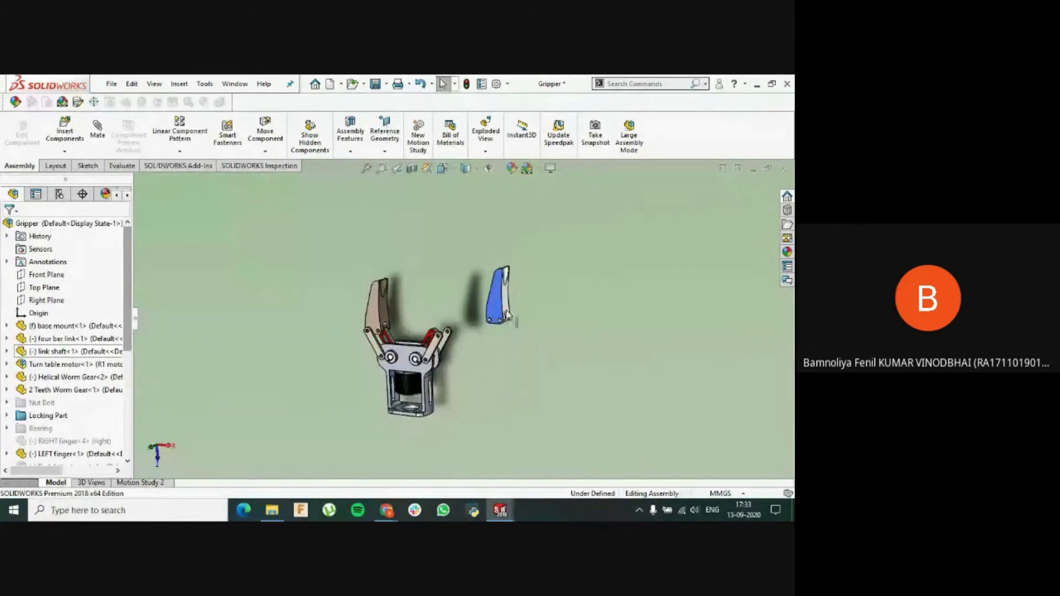
- Rotate the copied LEFT finger freely until it faces the original finger across the gripper, and accept the rotation
{"action": "scroll", "coordinate": [378, 322], "scroll_direction": "down", "scroll_amount": 1}
{"action": "scroll", "coordinate": [463, 331], "scroll_direction": "up", "scroll_amount": 2}
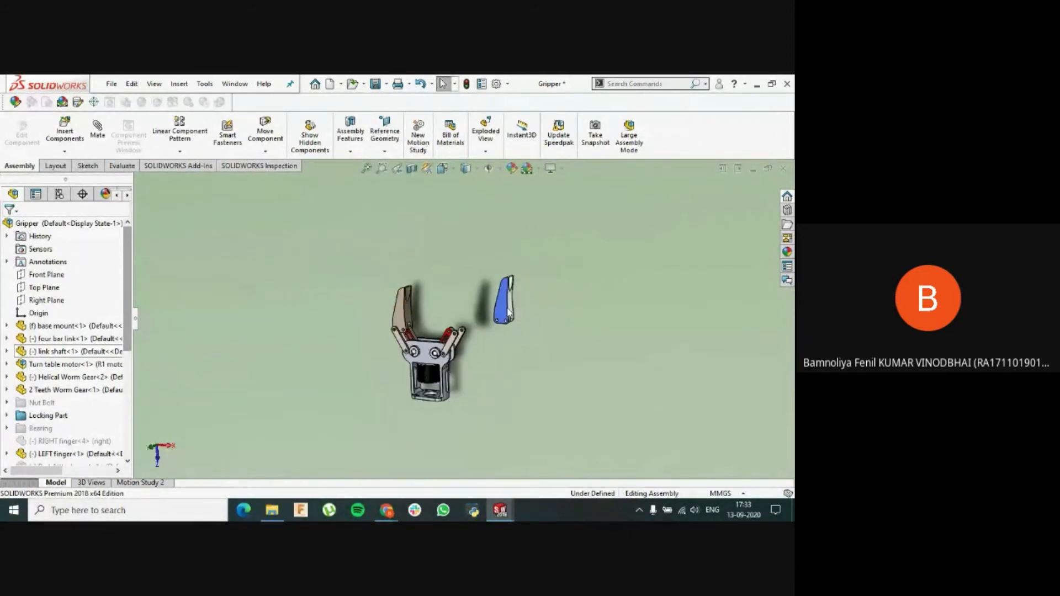
{"action": "scroll", "coordinate": [508, 312], "scroll_direction": "down", "scroll_amount": 2}
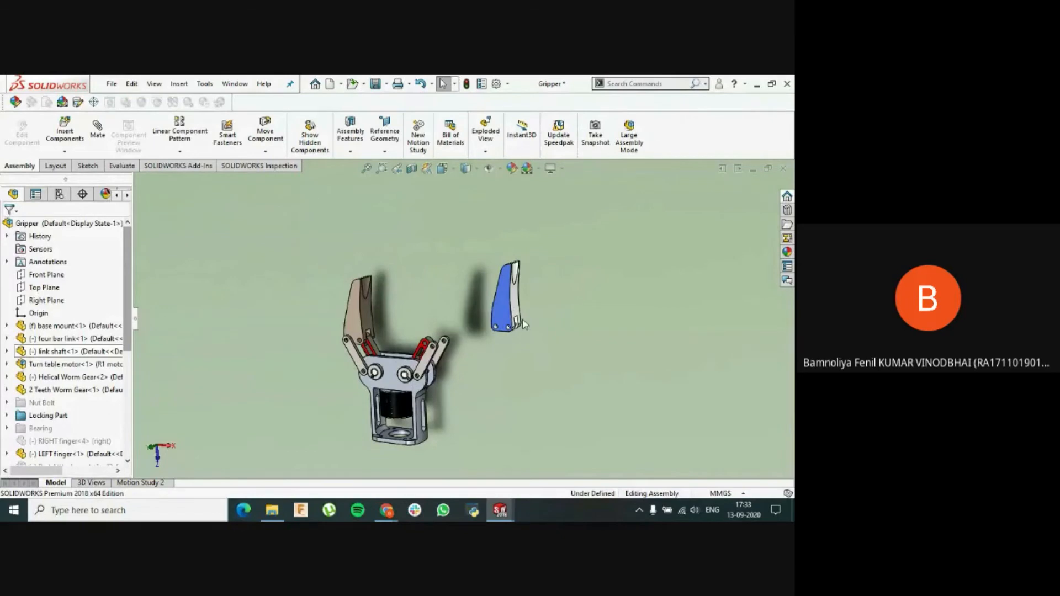
{"action": "left_click", "coordinate": [268, 153]}
{"action": "left_click", "coordinate": [294, 179]}
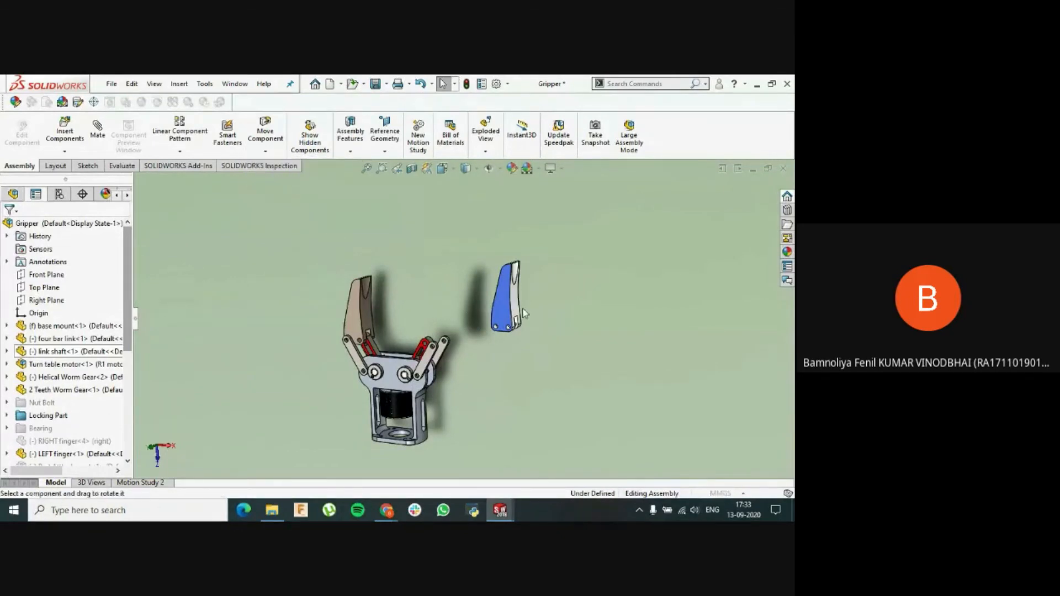
{"action": "left_click_drag", "start_coordinate": [502, 311], "coordinate": [481, 327]}
{"action": "left_click_drag", "start_coordinate": [524, 316], "coordinate": [473, 385]}
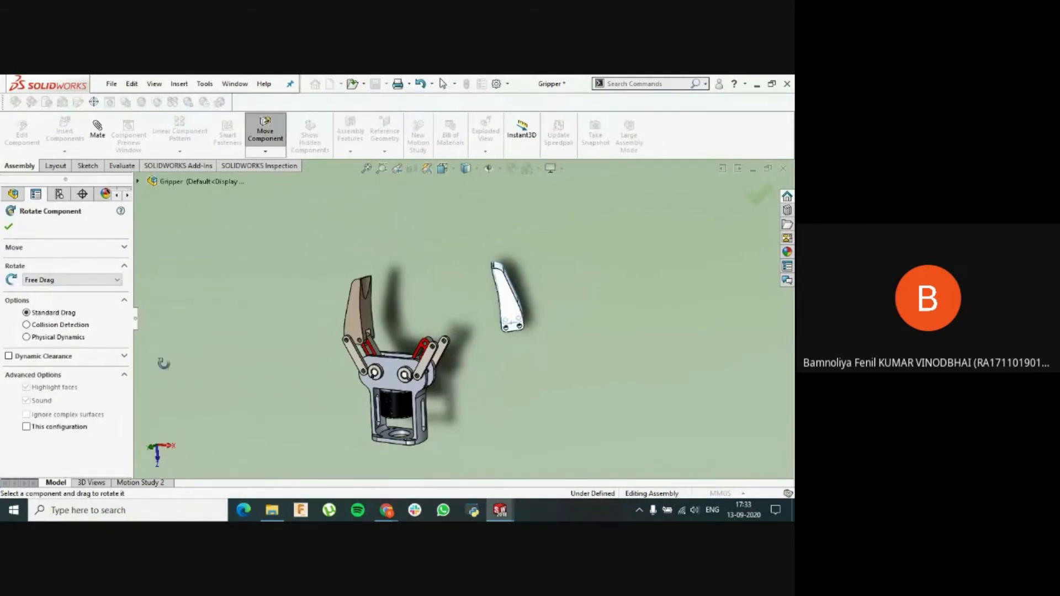
{"action": "left_click", "coordinate": [9, 227]}
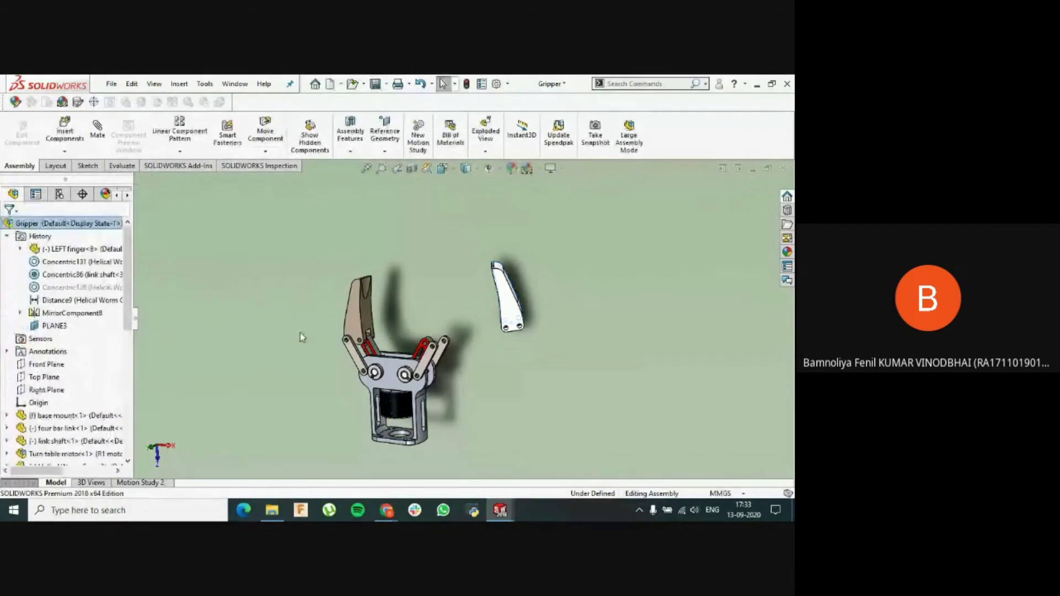
- Start a Mate and examine how the original LEFT finger's holes join the four bar link and the red gear link
{"action": "middle_click_drag", "start_coordinate": [376, 356], "coordinate": [394, 351], "text": "ctrl"}
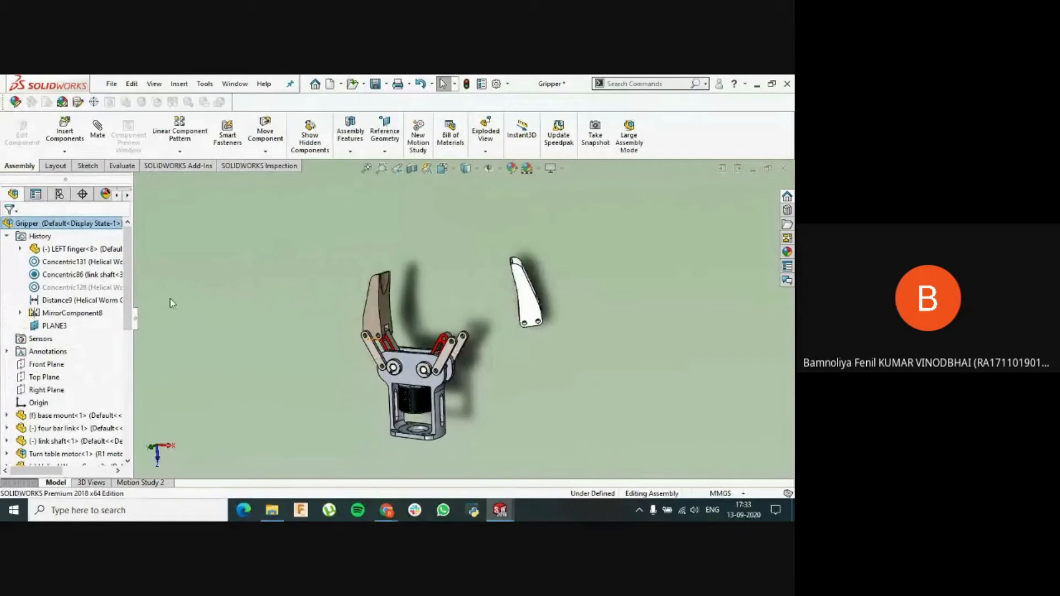
{"action": "left_click", "coordinate": [99, 133]}
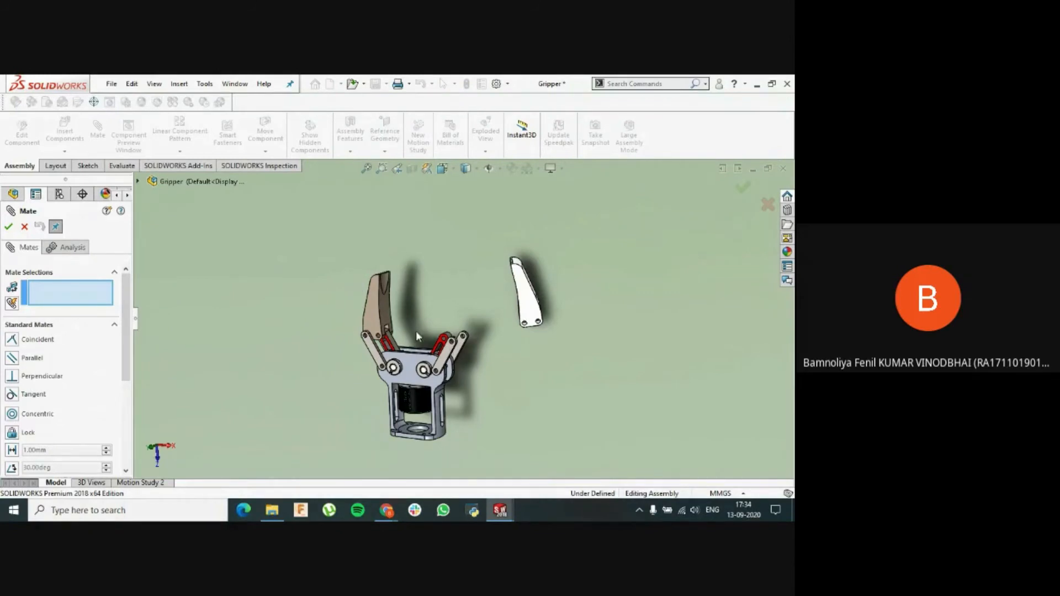
{"action": "scroll", "coordinate": [415, 330], "scroll_direction": "down", "scroll_amount": 5}
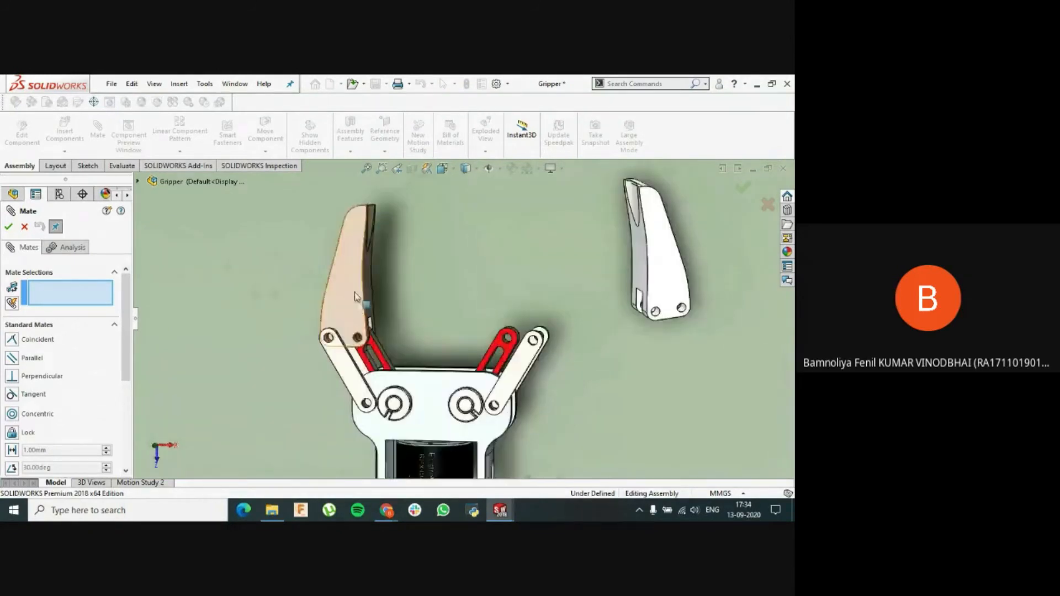
{"action": "left_click_drag", "start_coordinate": [384, 273], "coordinate": [357, 313]}
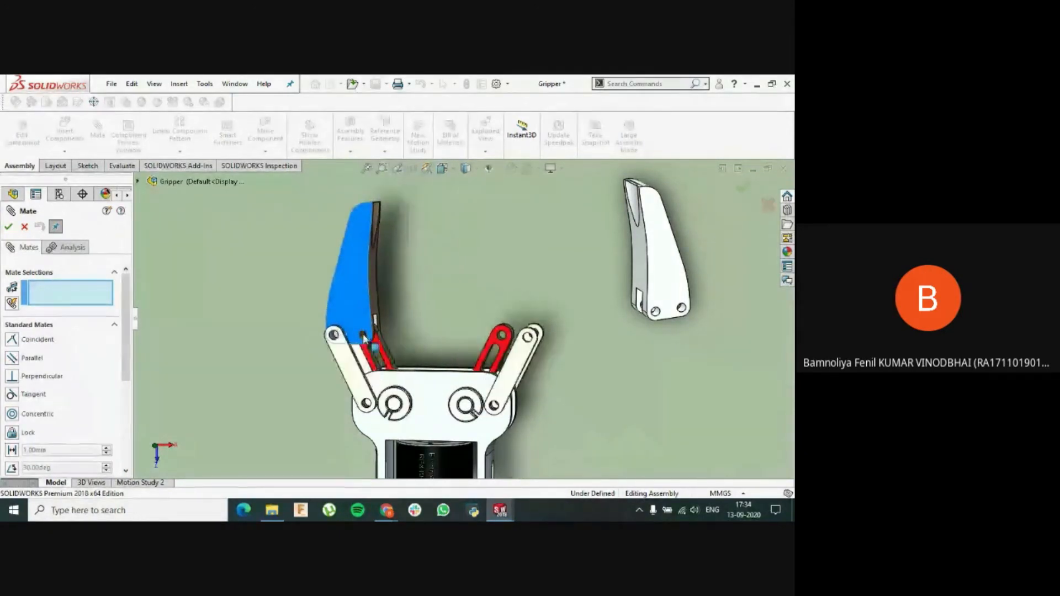
{"action": "scroll", "coordinate": [348, 338], "scroll_direction": "down", "scroll_amount": 5}
{"action": "middle_click_drag", "start_coordinate": [401, 333], "coordinate": [389, 327]}
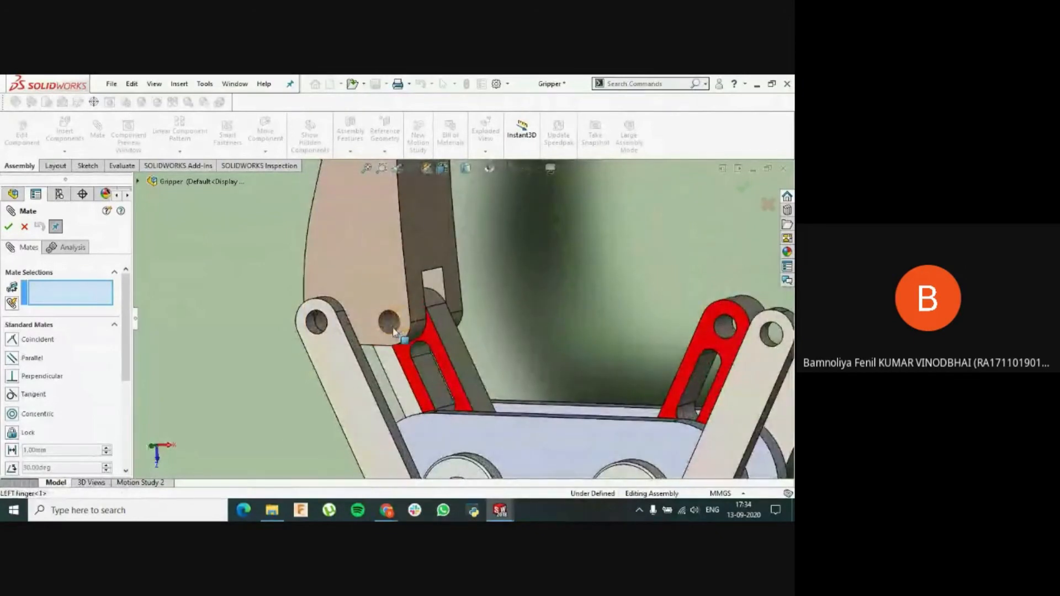
{"action": "scroll", "coordinate": [393, 330], "scroll_direction": "up", "scroll_amount": 5}
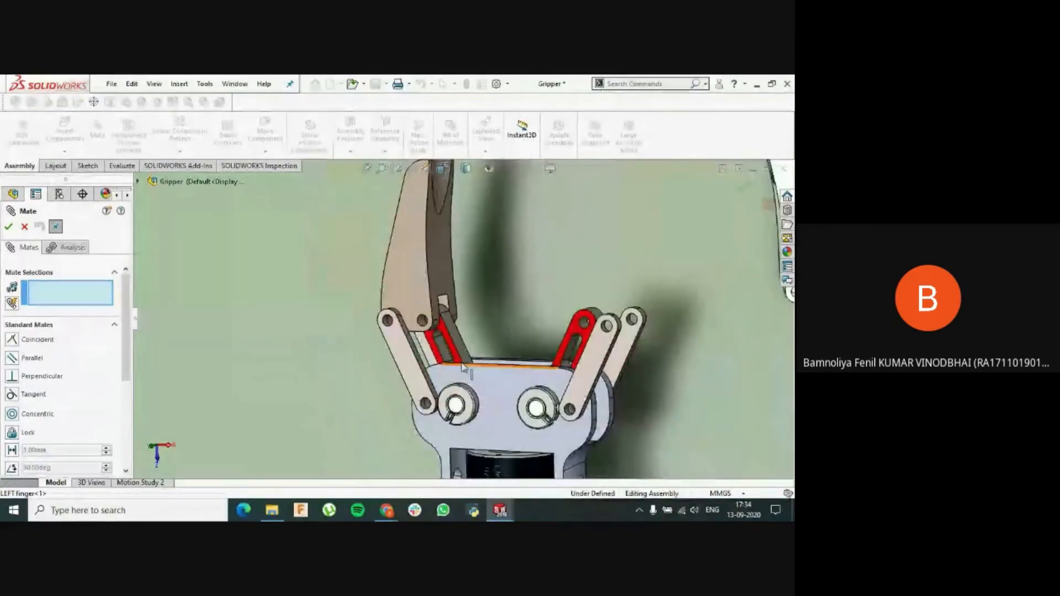
{"action": "scroll", "coordinate": [548, 331], "scroll_direction": "up", "scroll_amount": 3}
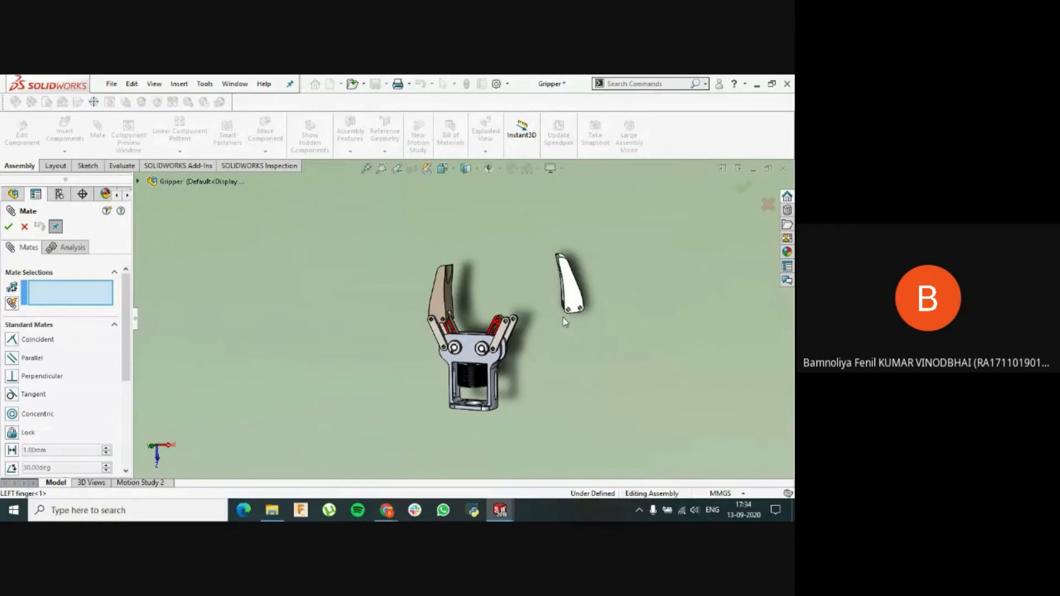
- Add a Coincident mate between the copied LEFT finger's inner slot face and the side face of the Helical Worm Gear
{"action": "scroll", "coordinate": [585, 306], "scroll_direction": "down", "scroll_amount": 3}
{"action": "middle_click_drag", "start_coordinate": [584, 303], "coordinate": [577, 294]}
{"action": "scroll", "coordinate": [592, 302], "scroll_direction": "down", "scroll_amount": 5}
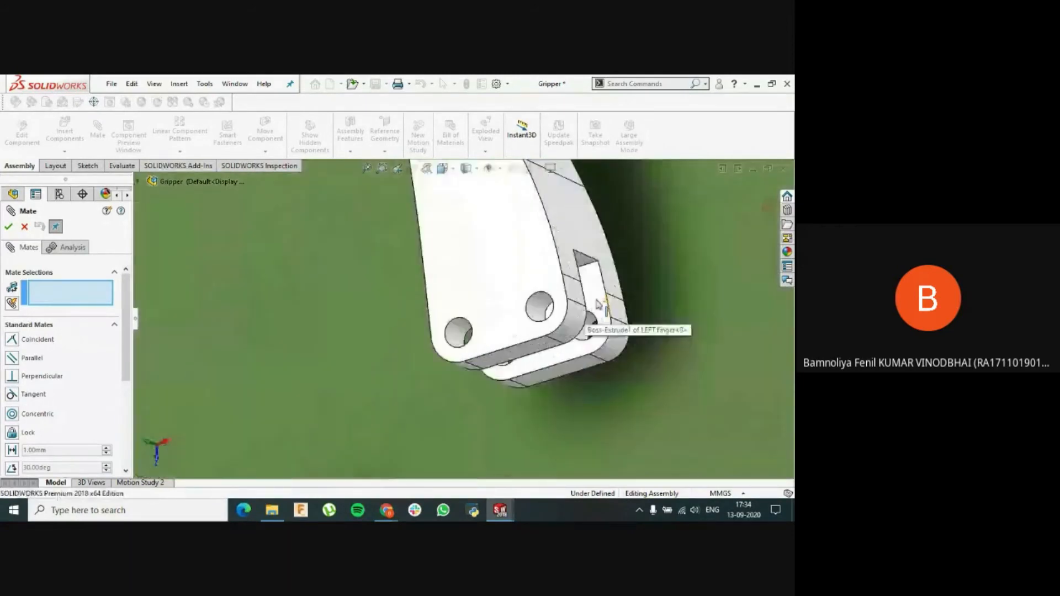
{"action": "left_click", "coordinate": [598, 307]}
{"action": "scroll", "coordinate": [370, 380], "scroll_direction": "up", "scroll_amount": 6}
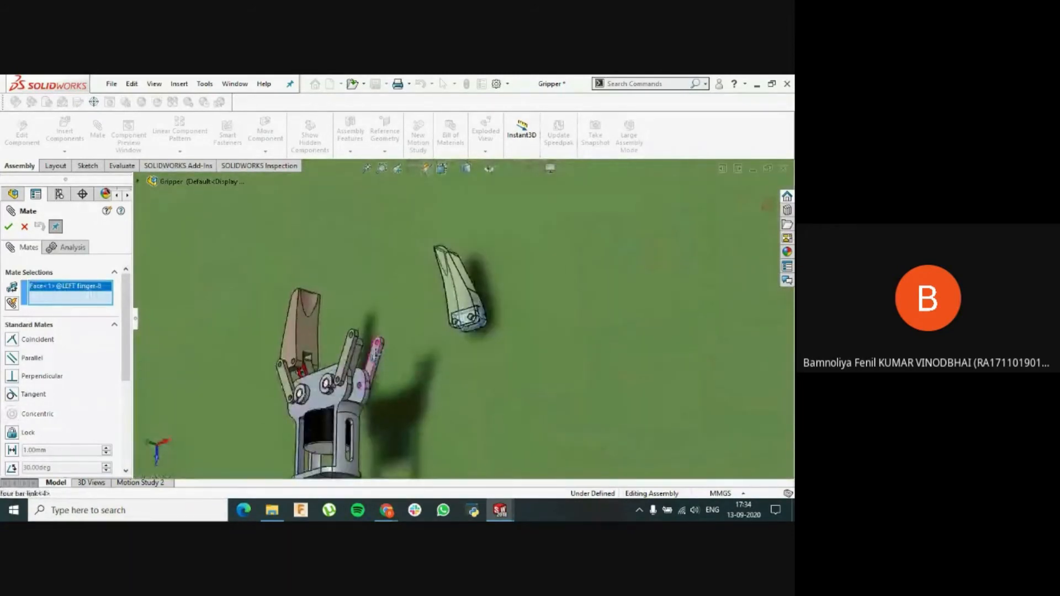
{"action": "middle_click_drag", "start_coordinate": [361, 388], "coordinate": [331, 380]}
{"action": "scroll", "coordinate": [383, 334], "scroll_direction": "down", "scroll_amount": 9}
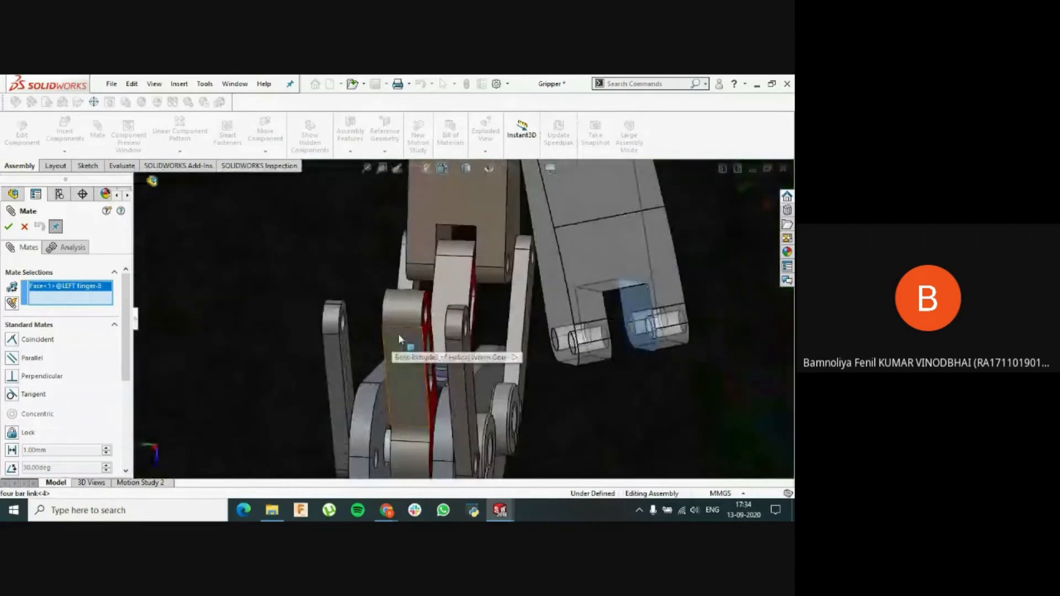
{"action": "left_click", "coordinate": [459, 325]}
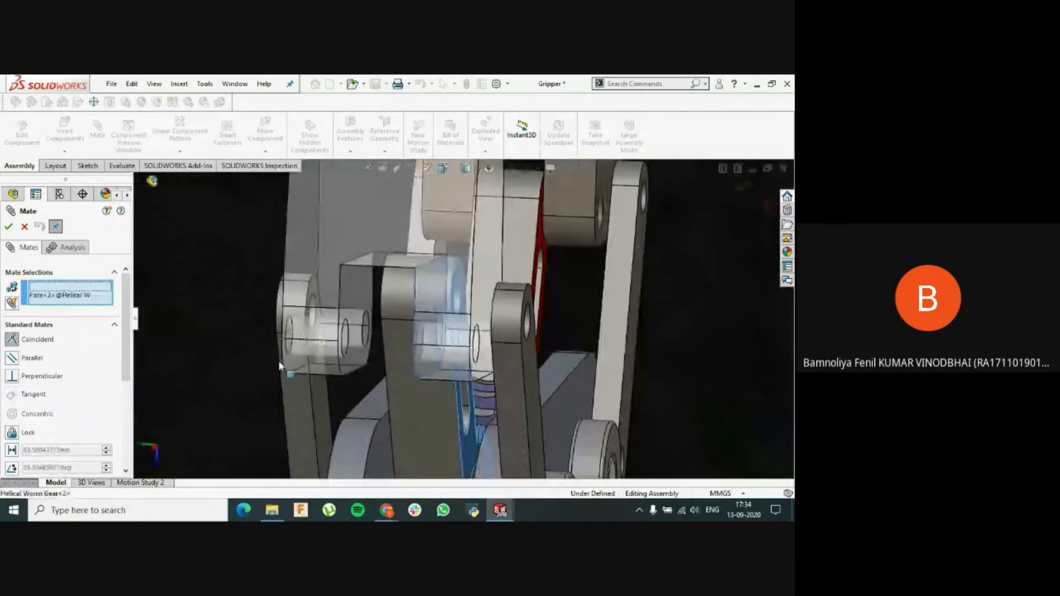
{"action": "scroll", "coordinate": [303, 383], "scroll_direction": "up", "scroll_amount": 10}
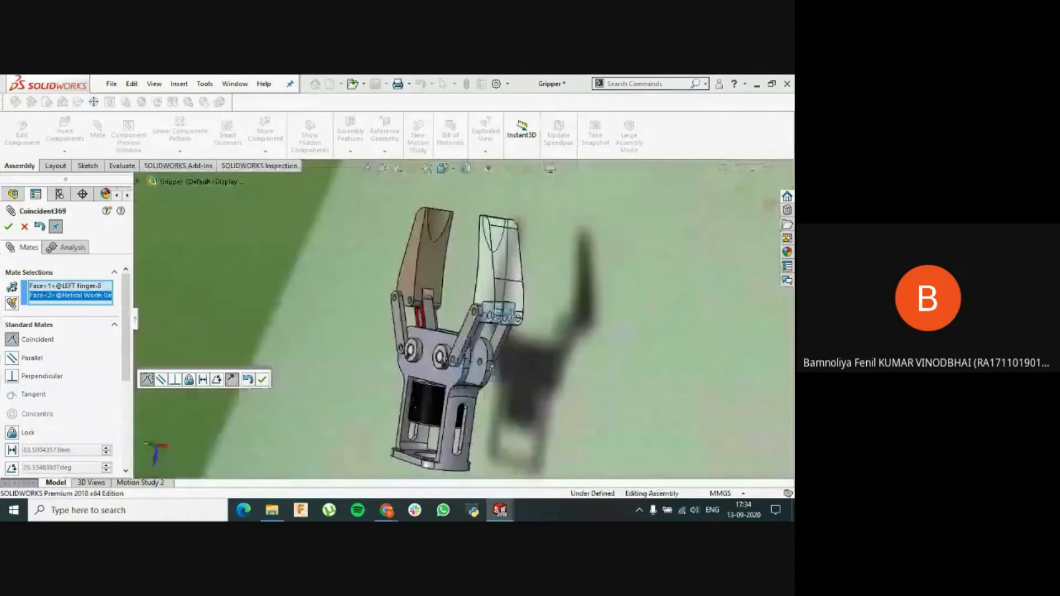
{"action": "middle_click_drag", "start_coordinate": [491, 368], "coordinate": [537, 368]}
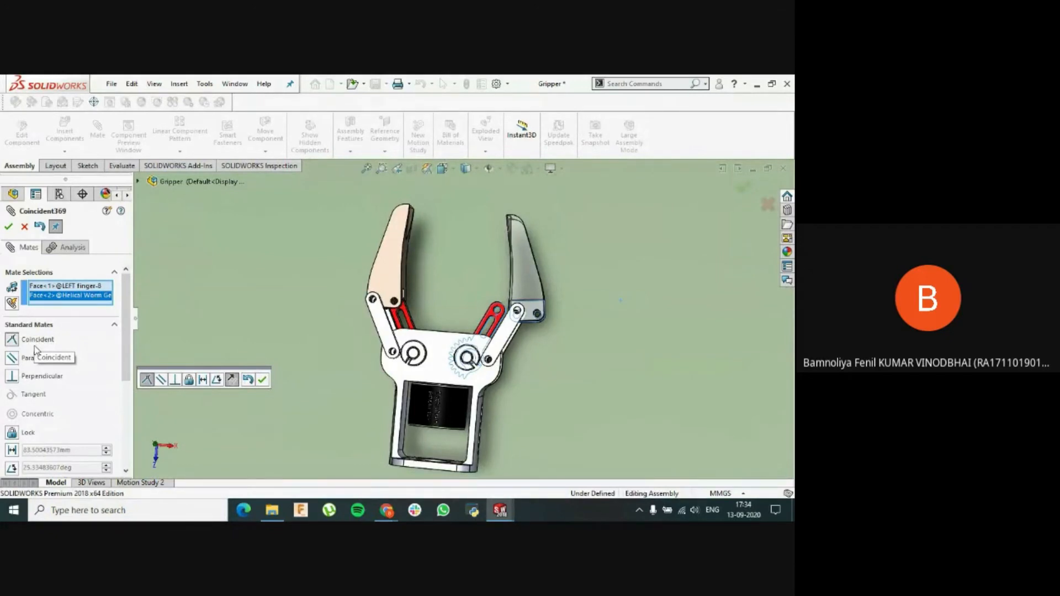
{"action": "left_click", "coordinate": [262, 380]}
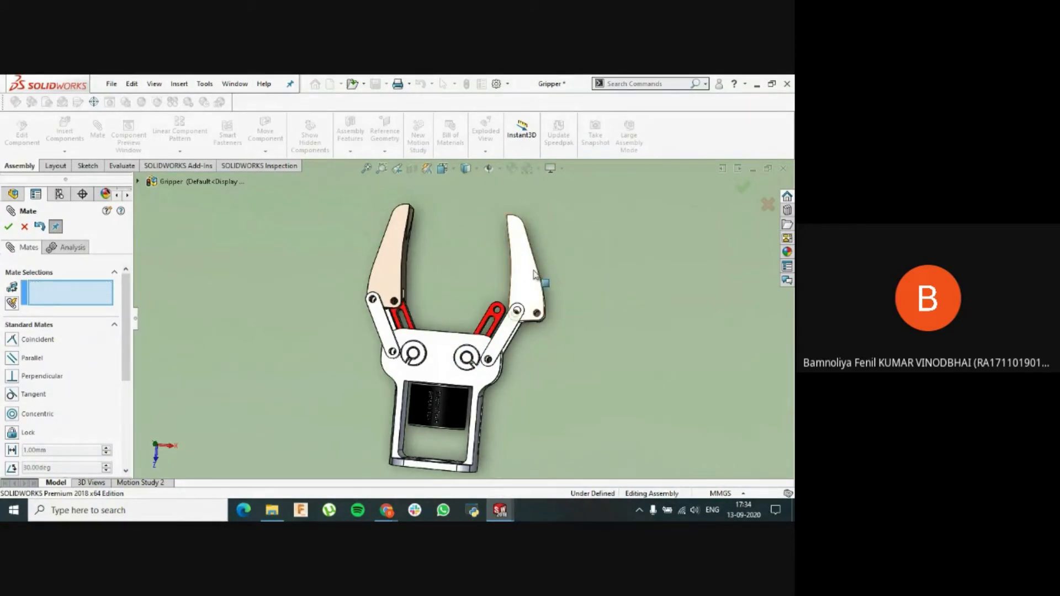
- Move the copied LEFT finger downward to test its remaining freedom under the Coincident mate, then leave the Mate command
{"action": "middle_click_drag", "start_coordinate": [581, 280], "coordinate": [527, 307]}
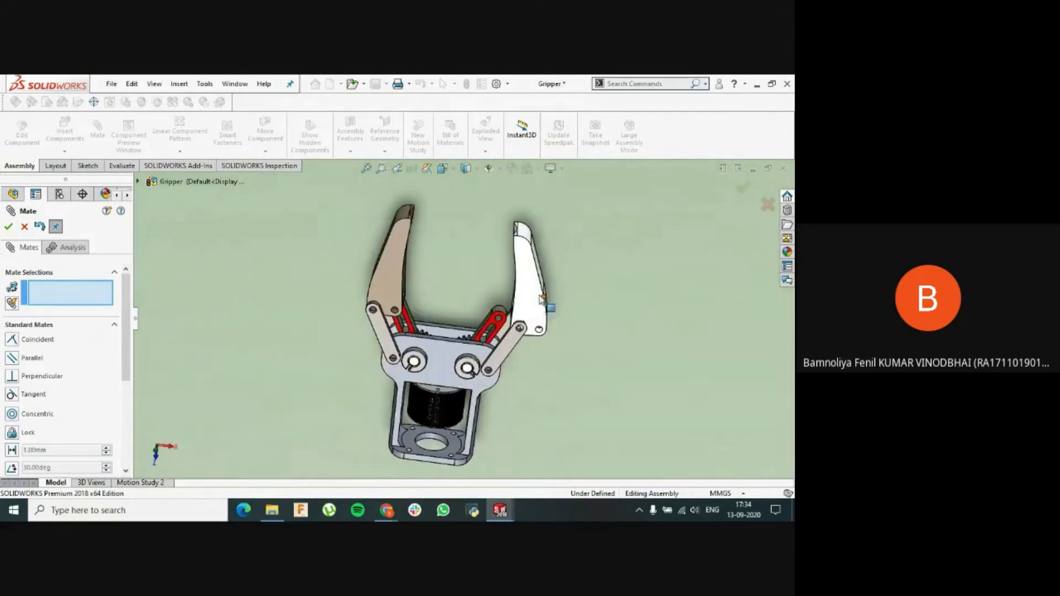
{"action": "left_click_drag", "start_coordinate": [525, 307], "coordinate": [526, 371]}
{"action": "left_click", "coordinate": [525, 371]}
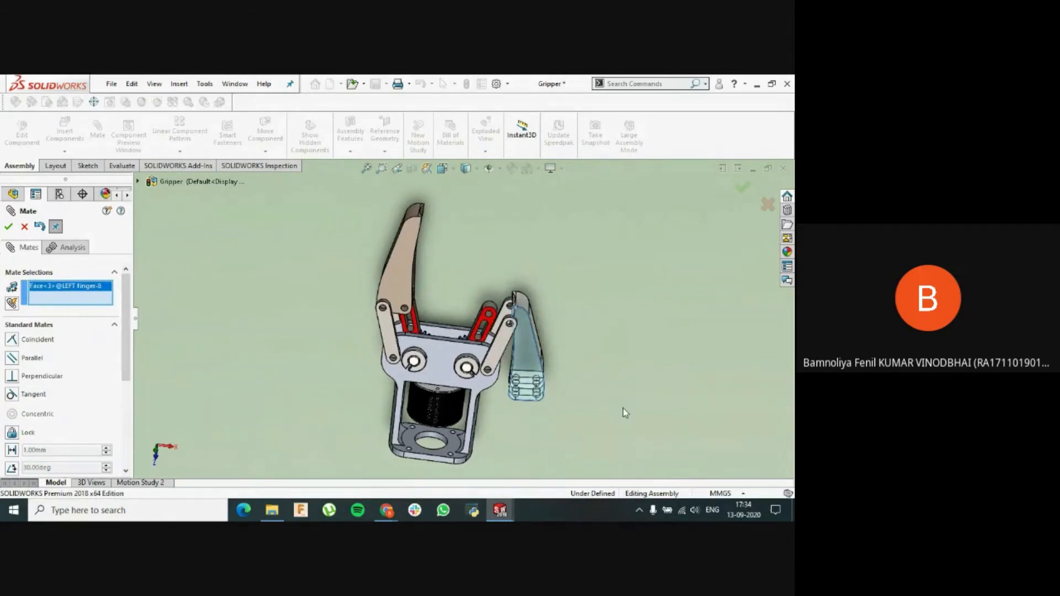
{"action": "key", "text": "Escape"}
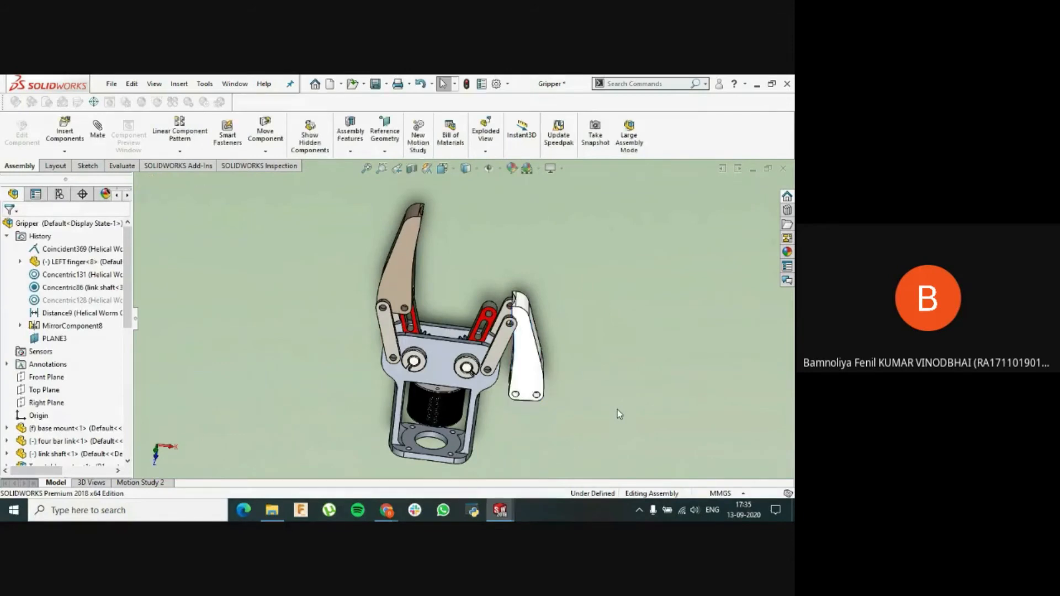
{"action": "scroll", "coordinate": [511, 359], "scroll_direction": "up", "scroll_amount": 1}
{"action": "middle_click_drag", "start_coordinate": [514, 381], "coordinate": [511, 355]}
{"action": "left_click", "coordinate": [505, 354]}
{"action": "left_click", "coordinate": [421, 345]}
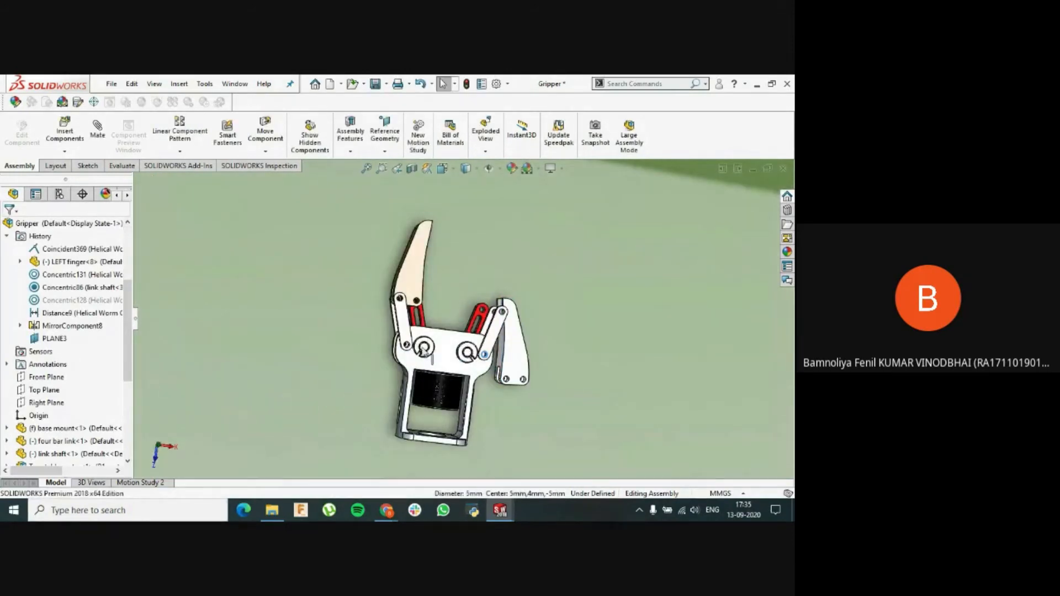
{"action": "left_click", "coordinate": [583, 365]}
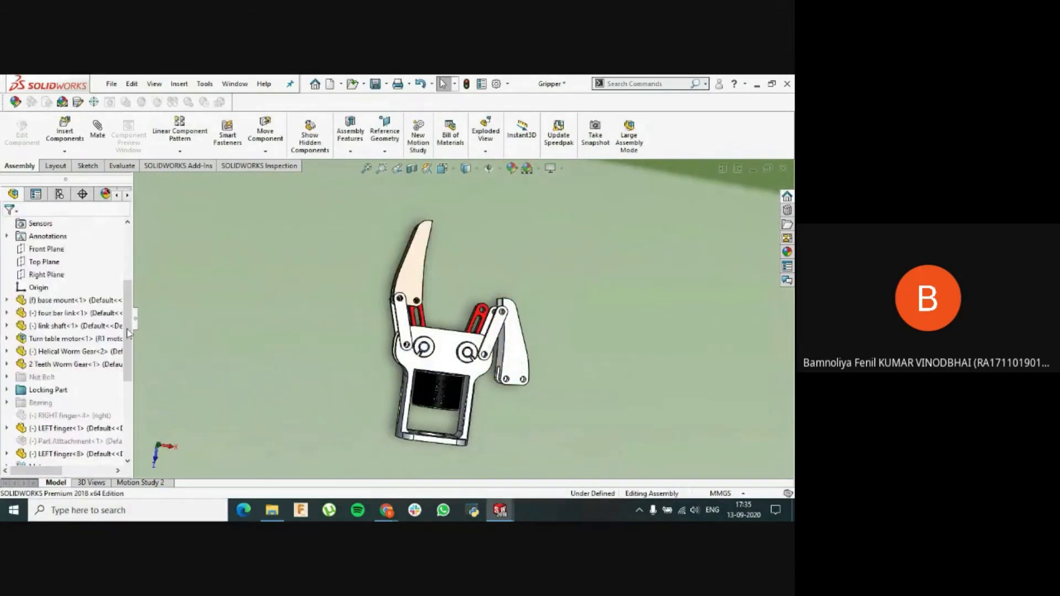
- Add a Concentric mate between the copied LEFT finger's outer hole and the upper hole of the adjacent four bar link
{"action": "left_click", "coordinate": [107, 148]}
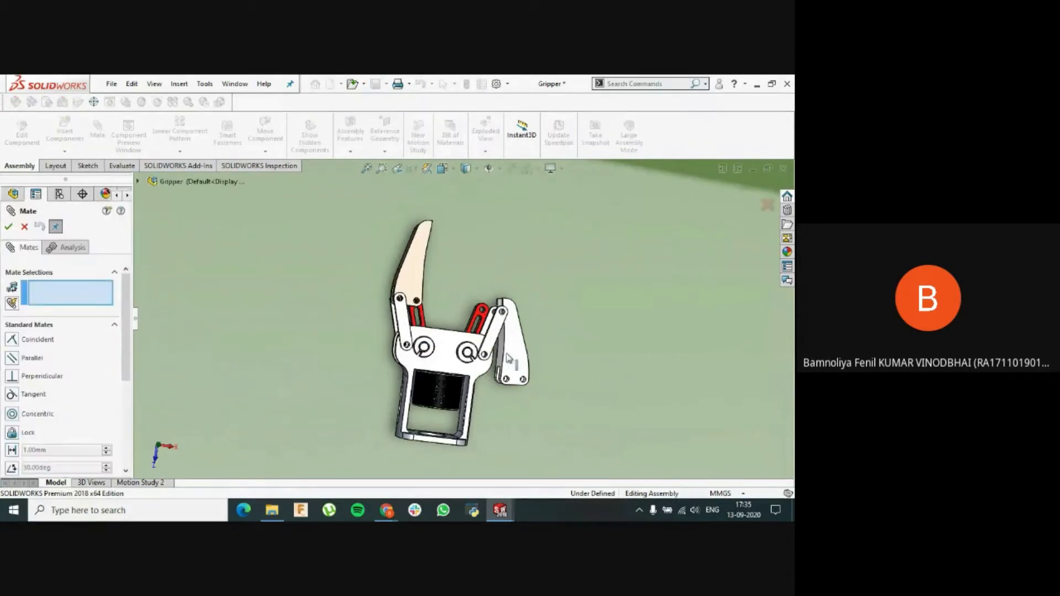
{"action": "middle_click_drag", "start_coordinate": [508, 358], "coordinate": [521, 377]}
{"action": "scroll", "coordinate": [522, 377], "scroll_direction": "down", "scroll_amount": 2}
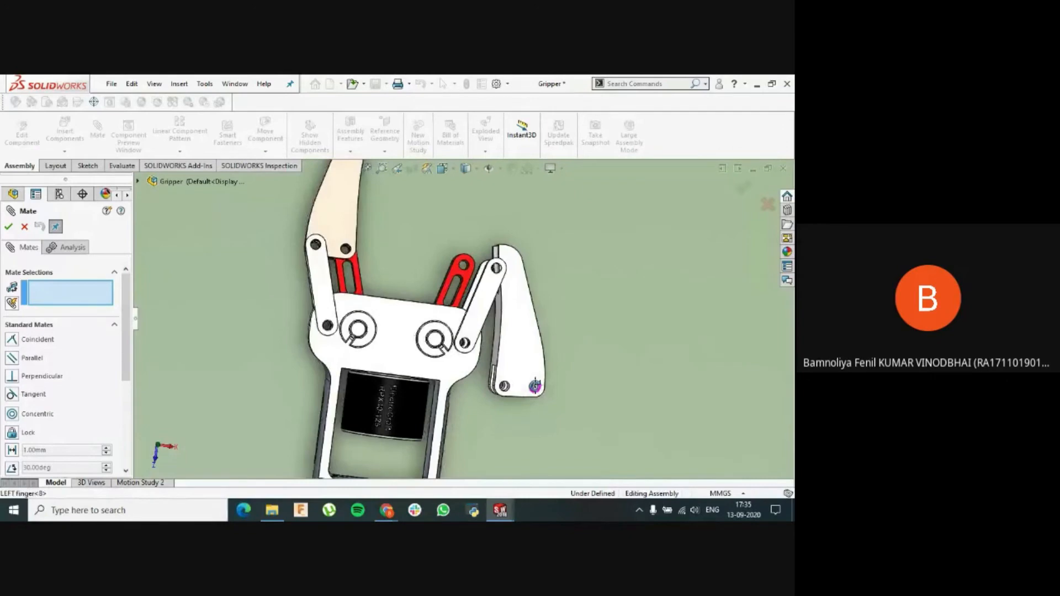
{"action": "scroll", "coordinate": [552, 392], "scroll_direction": "down", "scroll_amount": 5}
{"action": "left_click", "coordinate": [555, 395]}
{"action": "scroll", "coordinate": [552, 393], "scroll_direction": "up", "scroll_amount": 8}
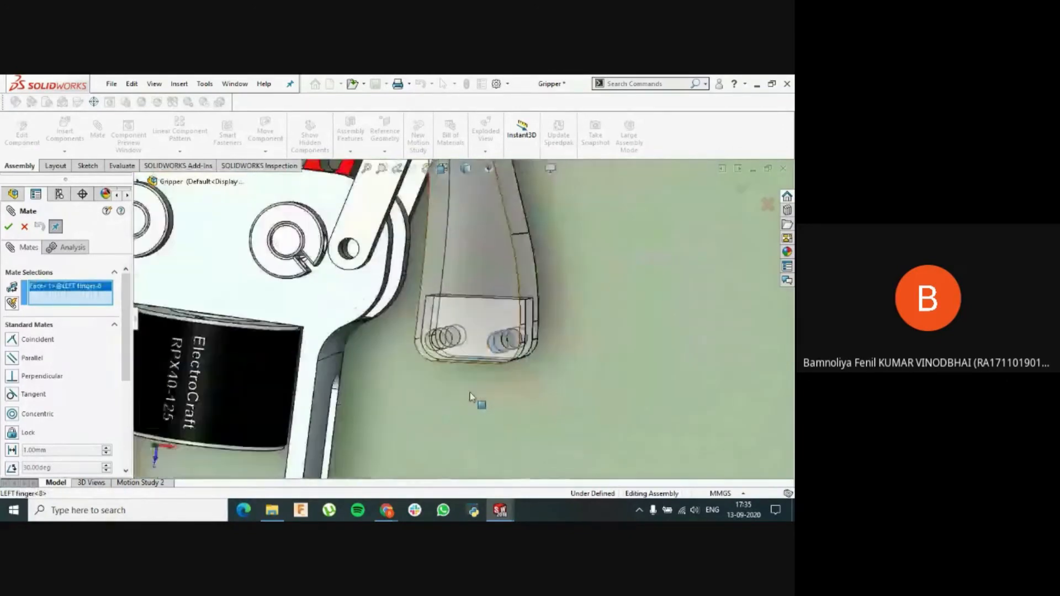
{"action": "scroll", "coordinate": [452, 303], "scroll_direction": "down", "scroll_amount": 3}
{"action": "scroll", "coordinate": [454, 298], "scroll_direction": "down", "scroll_amount": 8}
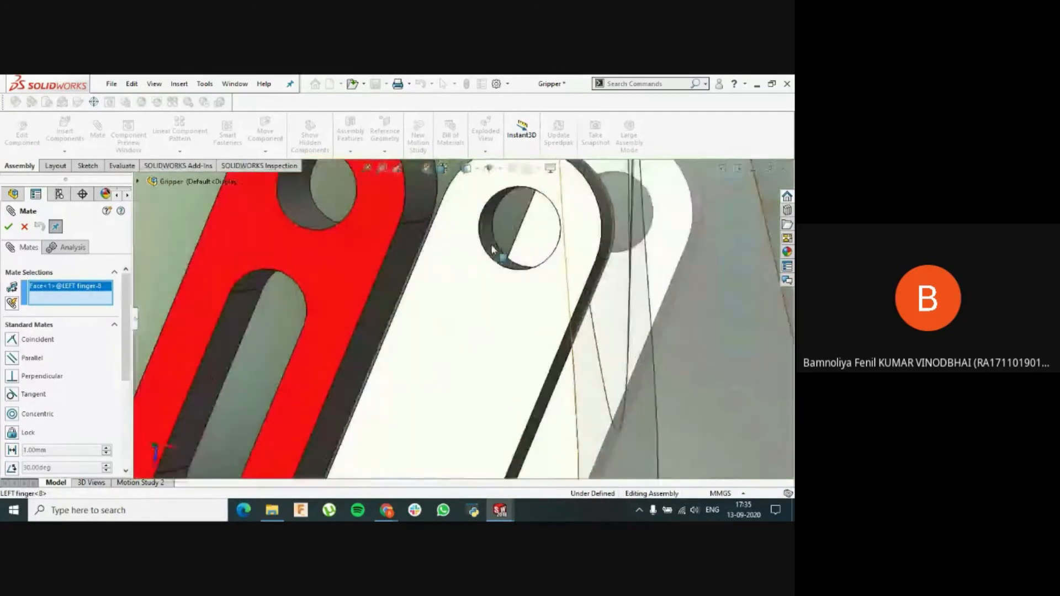
{"action": "left_click", "coordinate": [504, 255]}
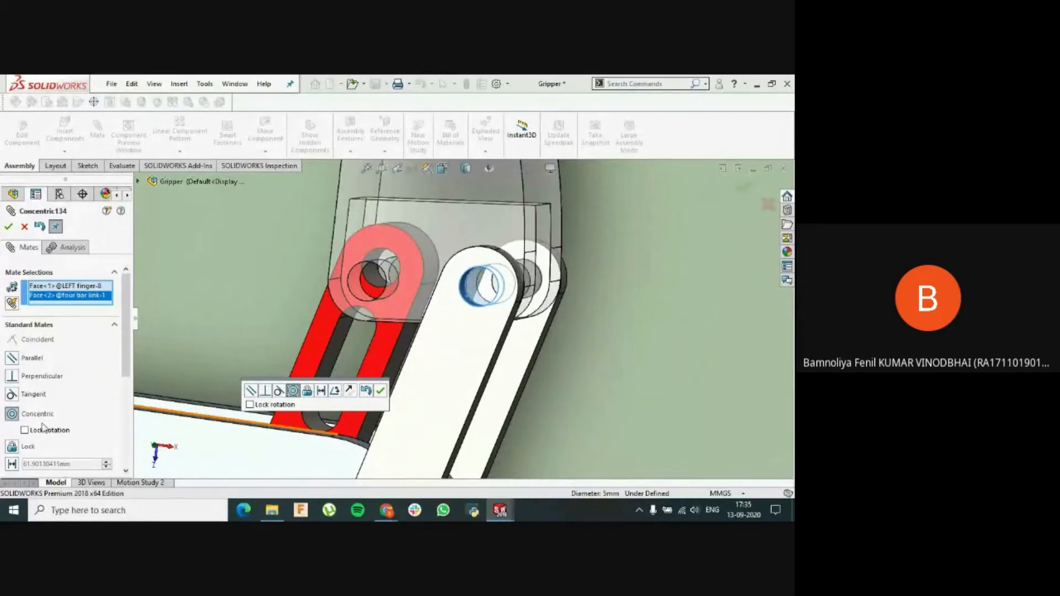
{"action": "left_click", "coordinate": [379, 392]}
- Swing the copied LEFT finger about its four bar link pivot to test the remaining movement
{"action": "scroll", "coordinate": [445, 317], "scroll_direction": "up", "scroll_amount": 5}
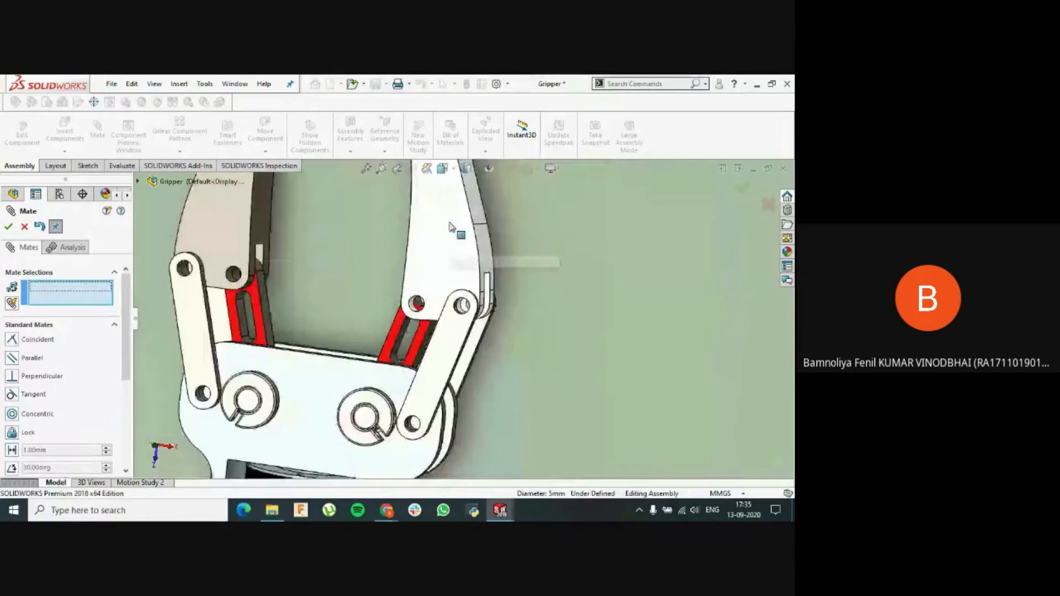
{"action": "left_click_drag", "start_coordinate": [483, 217], "coordinate": [585, 415]}
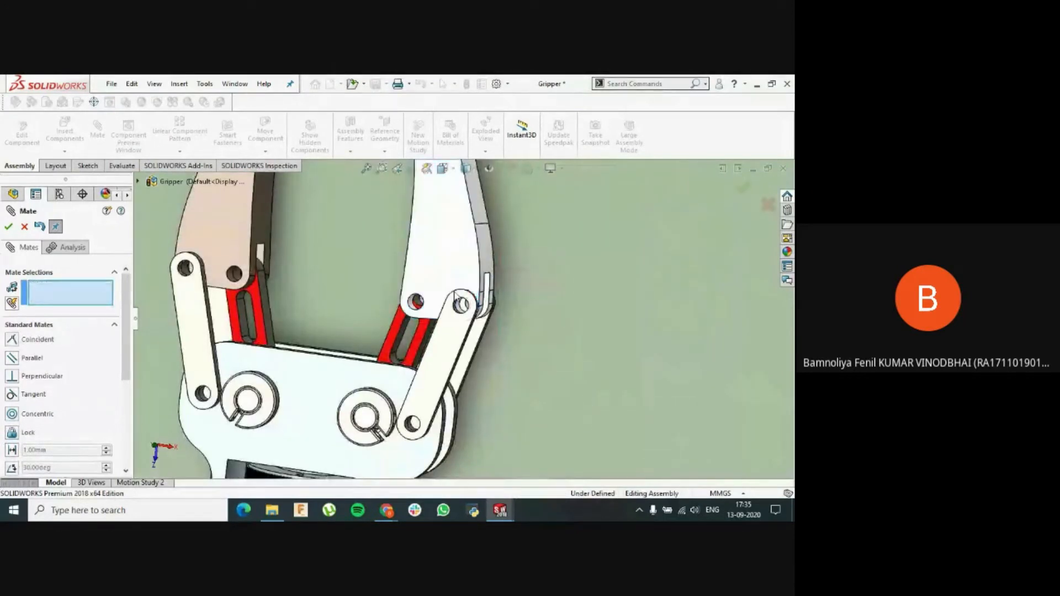
{"action": "left_click_drag", "start_coordinate": [436, 236], "coordinate": [518, 322]}
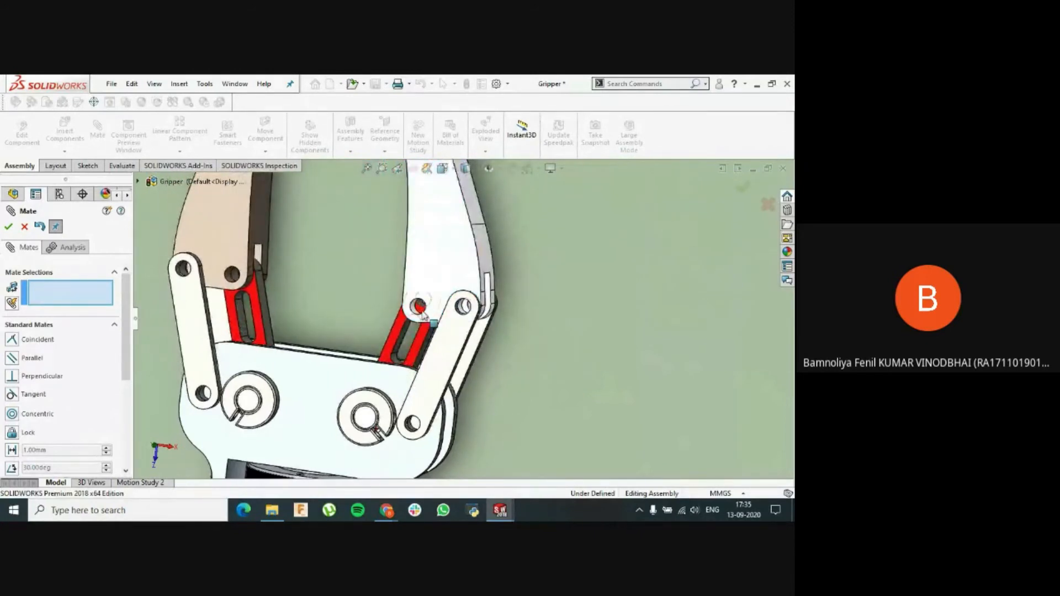
- Add a Concentric mate between the copied LEFT finger's inner hole and the upper hole of the red Helical Worm Gear
{"action": "scroll", "coordinate": [421, 307], "scroll_direction": "down", "scroll_amount": 5}
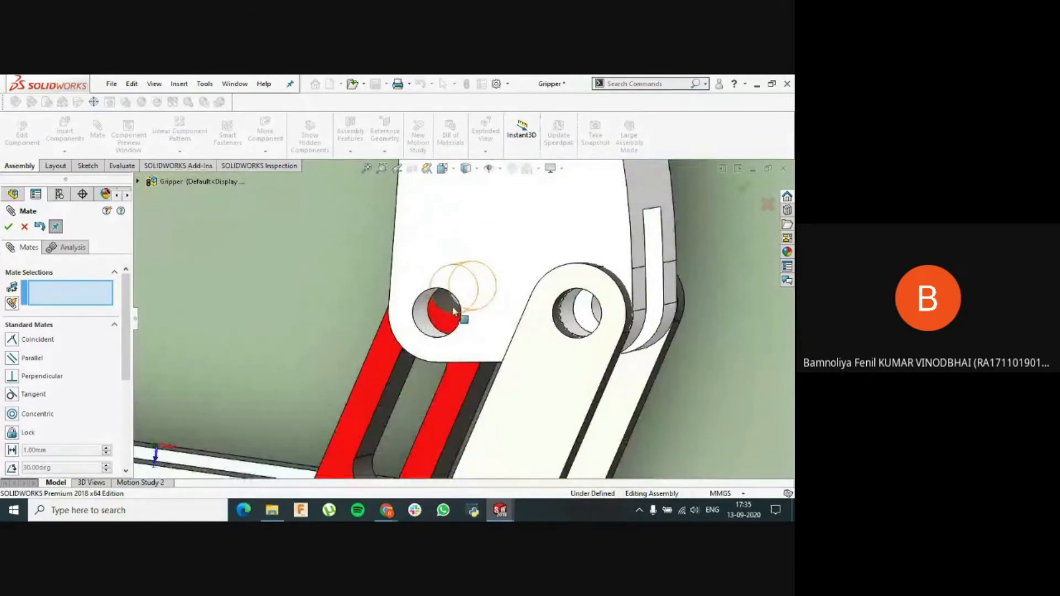
{"action": "left_click", "coordinate": [445, 304]}
{"action": "left_click", "coordinate": [426, 328]}
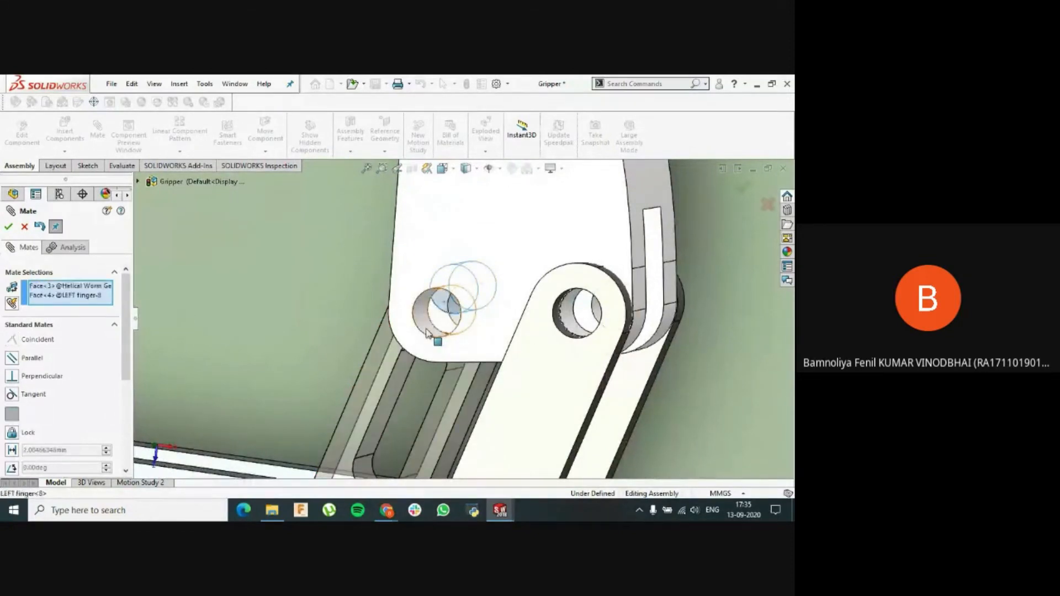
{"action": "left_click", "coordinate": [369, 382]}
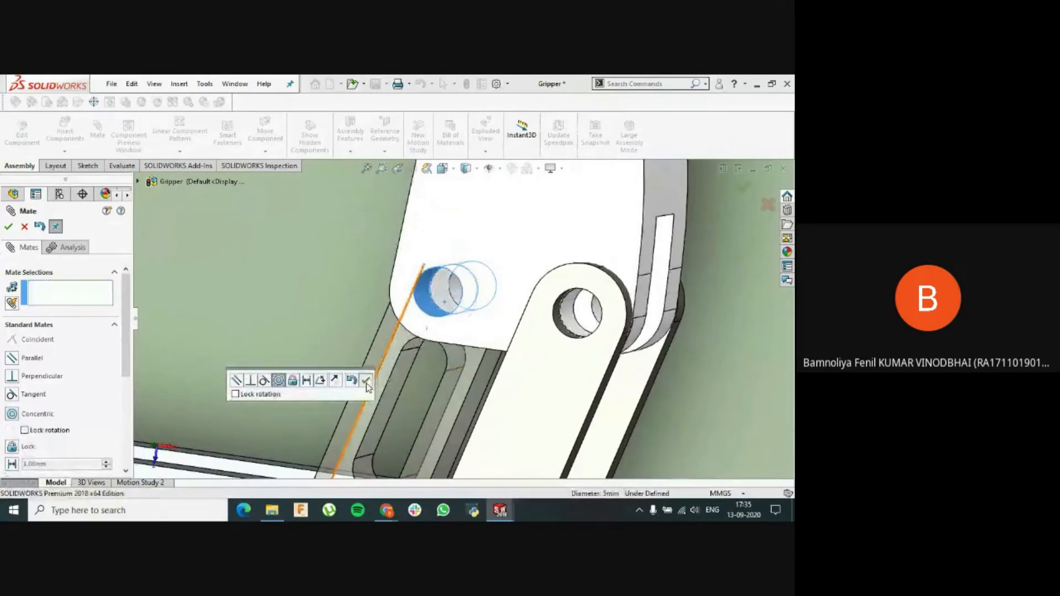
- Finish the Mate command and swing the copied LEFT finger outward to test how the mated gripper opens
{"action": "left_click", "coordinate": [9, 226]}
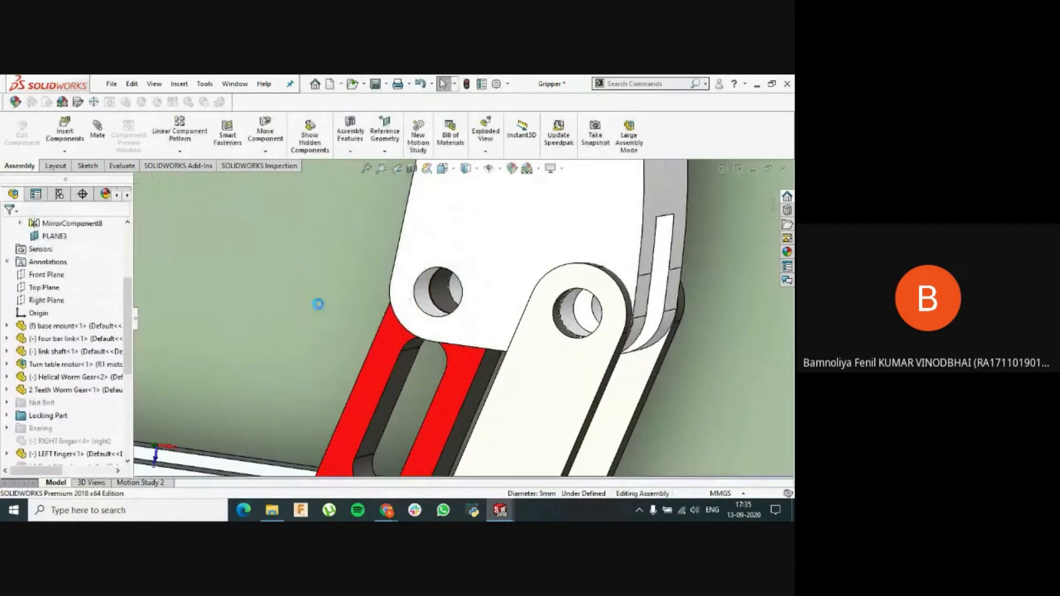
{"action": "scroll", "coordinate": [414, 351], "scroll_direction": "up", "scroll_amount": 10}
{"action": "middle_click_drag", "start_coordinate": [414, 352], "coordinate": [453, 363]}
{"action": "scroll", "coordinate": [452, 362], "scroll_direction": "up", "scroll_amount": 1}
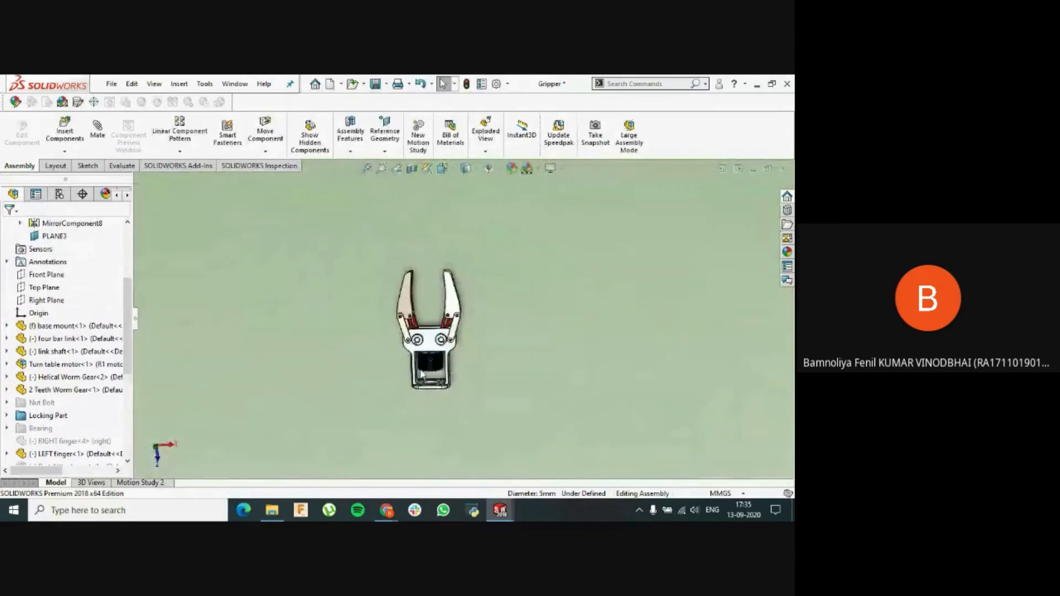
{"action": "mouse_move", "coordinate": [473, 386]}
{"action": "middle_mouse_down"}
{"action": "mouse_move", "coordinate": [473, 367]}
{"action": "mouse_move", "coordinate": [469, 377]}
{"action": "middle_mouse_up"}
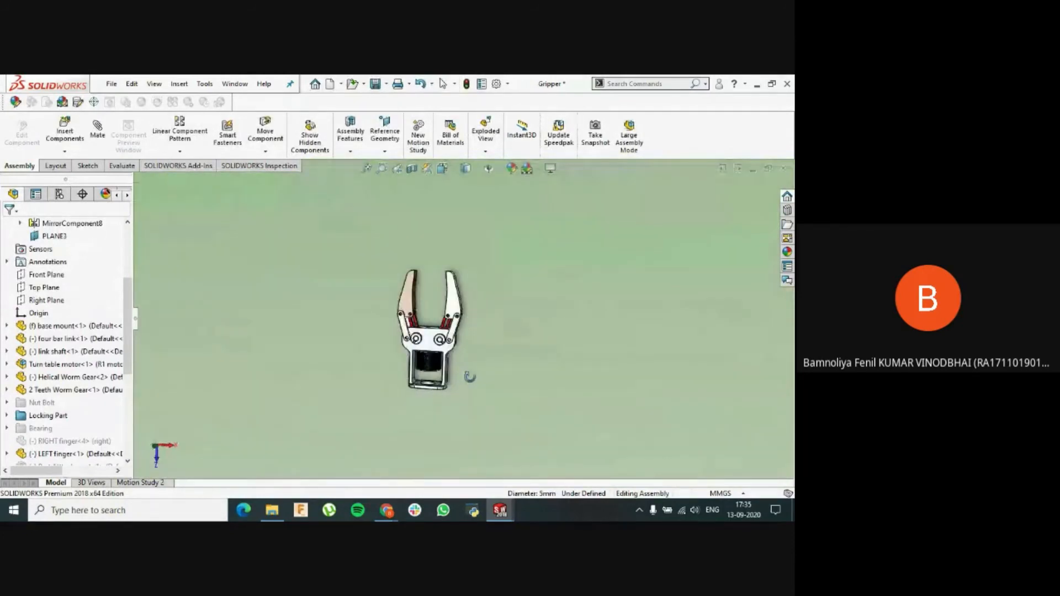
{"action": "scroll", "coordinate": [422, 299], "scroll_direction": "down", "scroll_amount": 3}
{"action": "left_click_drag", "start_coordinate": [480, 304], "coordinate": [525, 343]}
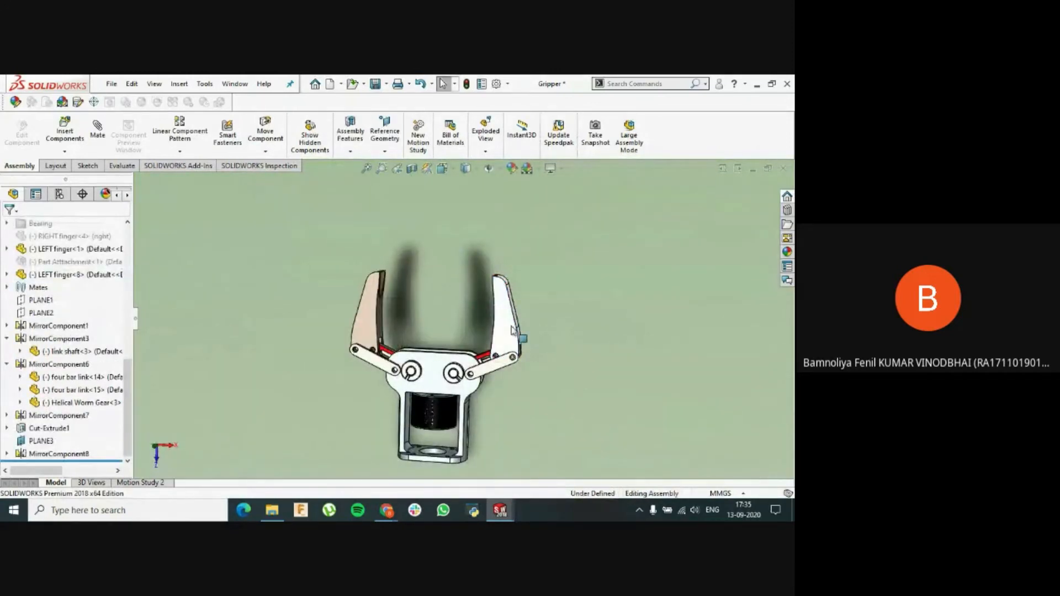
- Move the original LEFT finger inward to test how both gripper fingers close together
{"action": "left_click", "coordinate": [506, 314]}
{"action": "left_click", "coordinate": [456, 299]}
{"action": "left_click", "coordinate": [367, 302]}
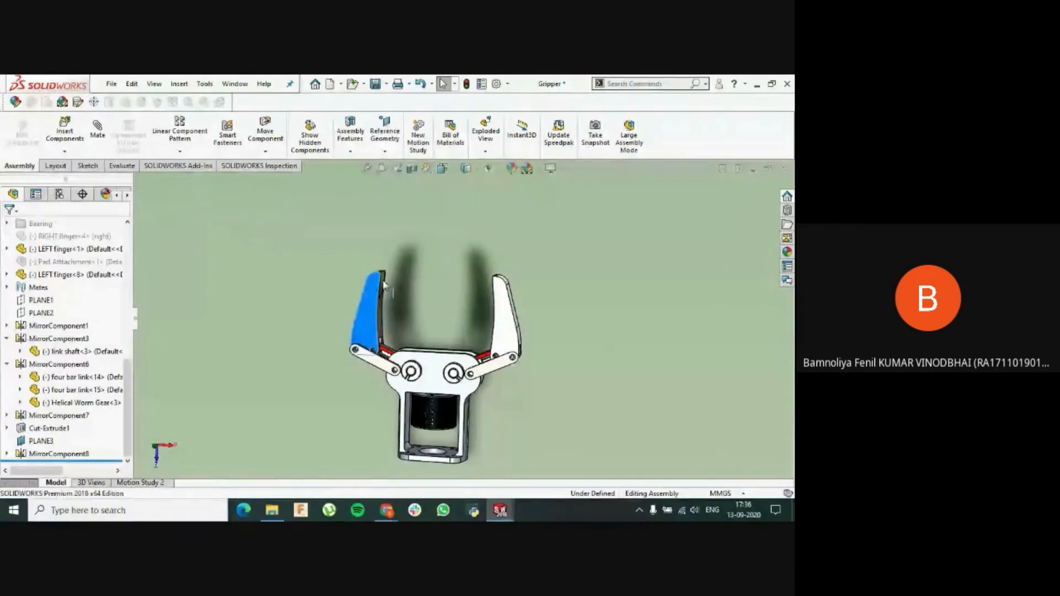
{"action": "left_click", "coordinate": [381, 292]}
{"action": "left_click", "coordinate": [448, 253]}
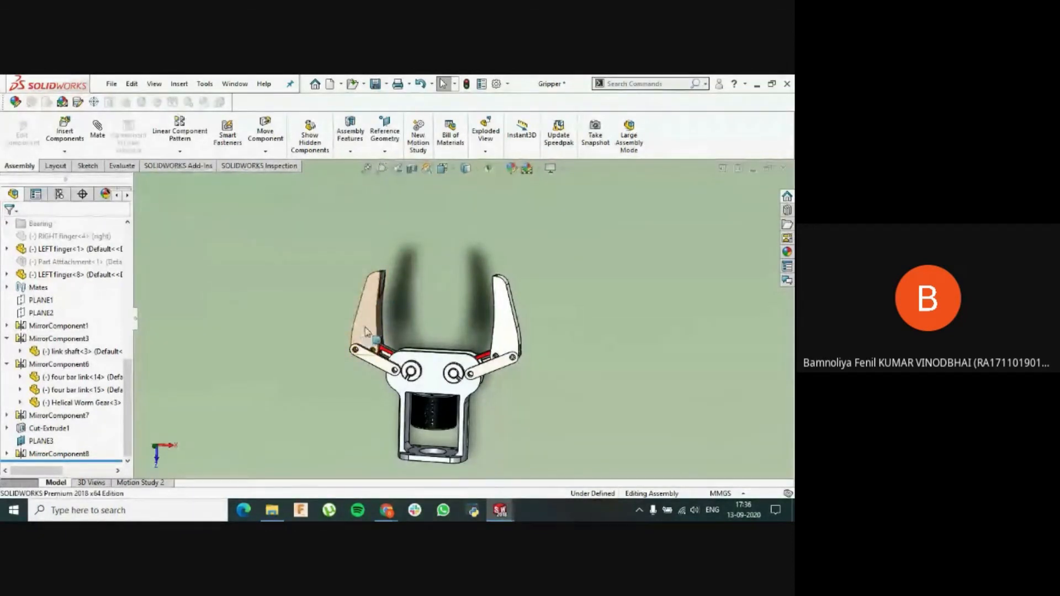
{"action": "left_click", "coordinate": [368, 327]}
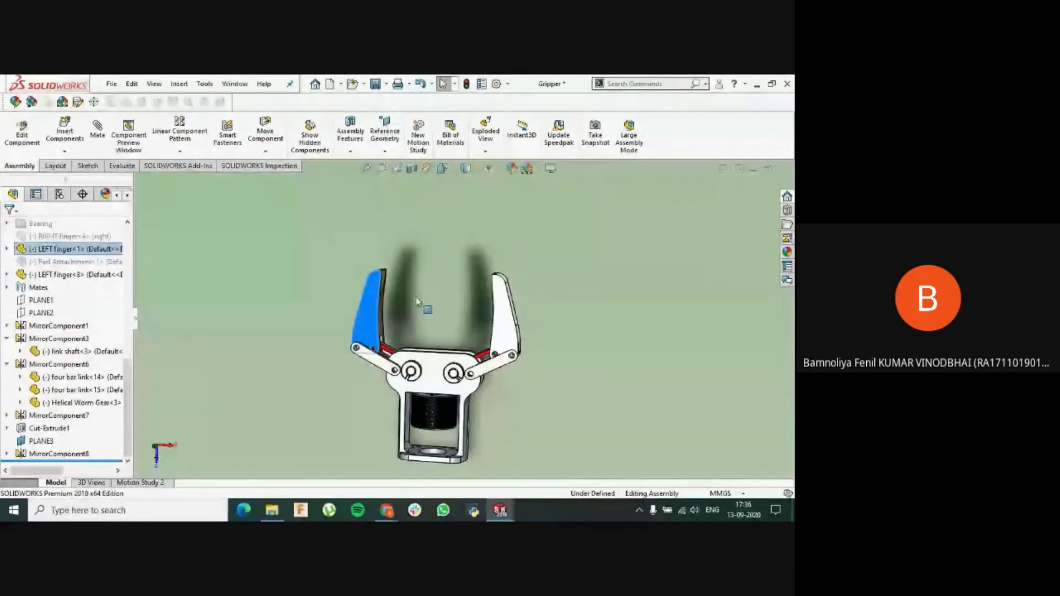
{"action": "left_click_drag", "start_coordinate": [380, 308], "coordinate": [404, 297]}
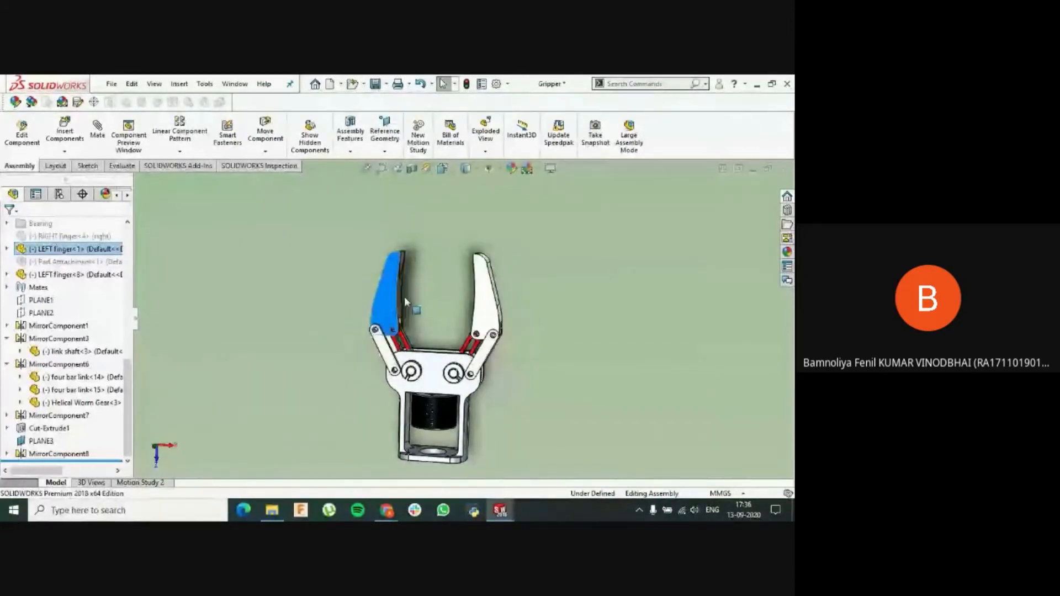
- Start the Mate command, clear the preselected finger face and review the Standard Mates options
{"action": "left_click", "coordinate": [488, 334]}
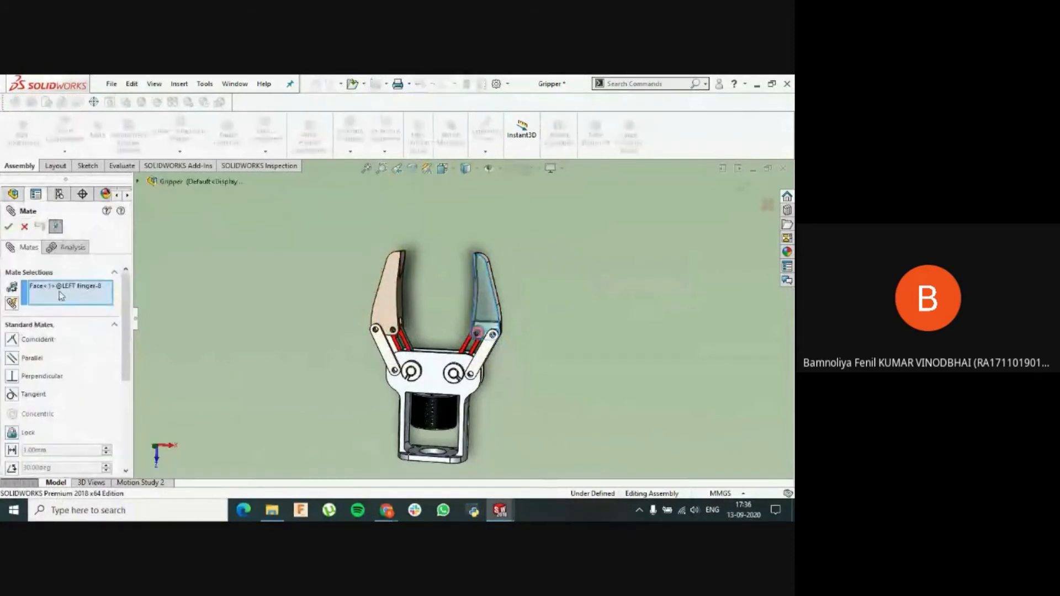
{"action": "right_click", "coordinate": [62, 290]}
{"action": "left_click", "coordinate": [94, 307]}
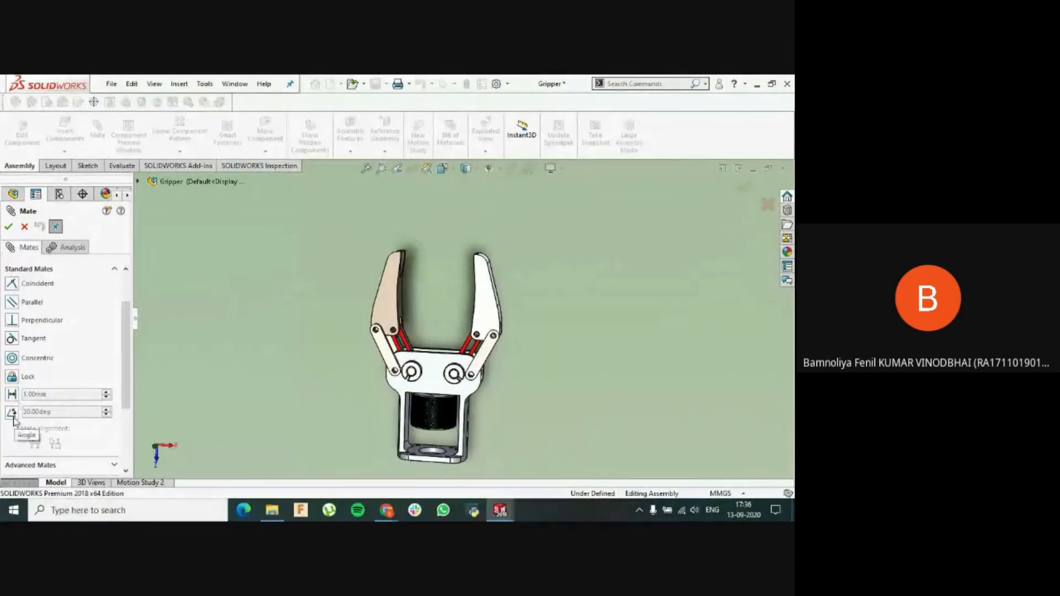
- Move the copied LEFT finger outward to widen the gap between the two gripper fingers
{"action": "scroll", "coordinate": [534, 305], "scroll_direction": "down", "scroll_amount": 5}
{"action": "left_click", "coordinate": [533, 304]}
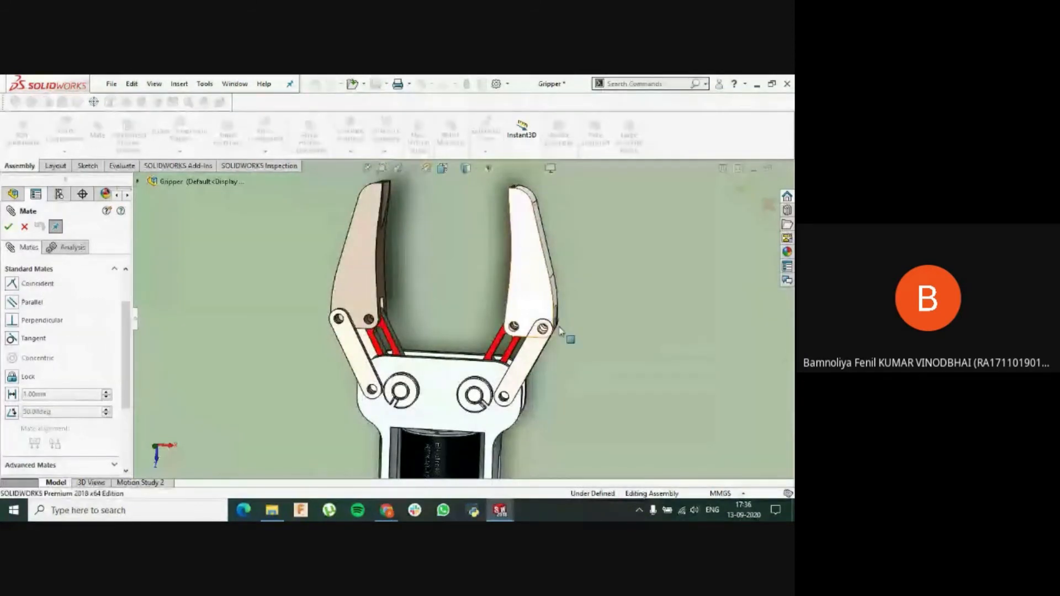
{"action": "left_click_drag", "start_coordinate": [558, 331], "coordinate": [601, 421]}
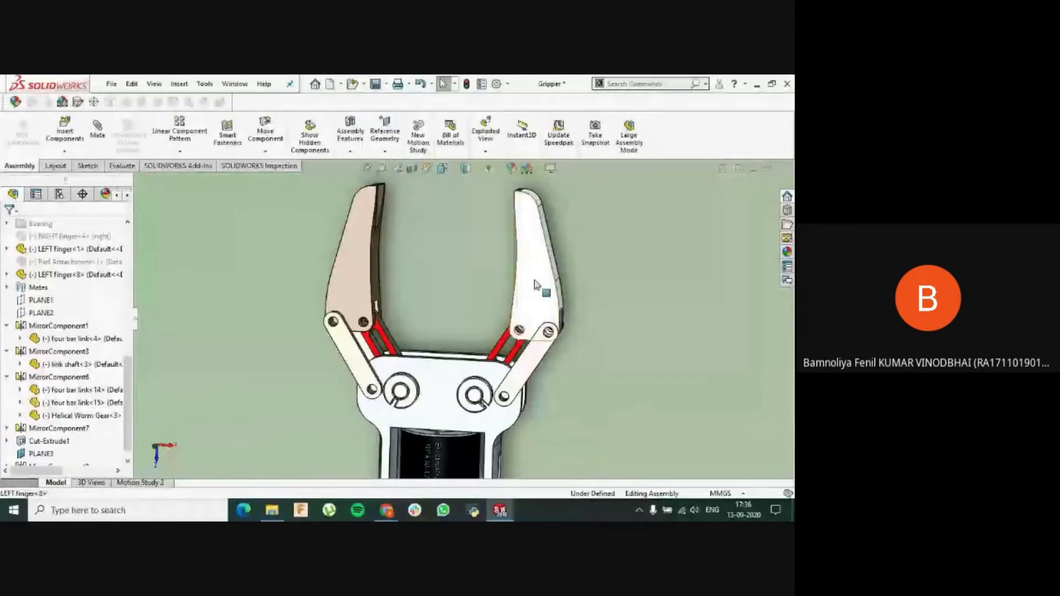
{"action": "left_click_drag", "start_coordinate": [534, 284], "coordinate": [616, 353]}
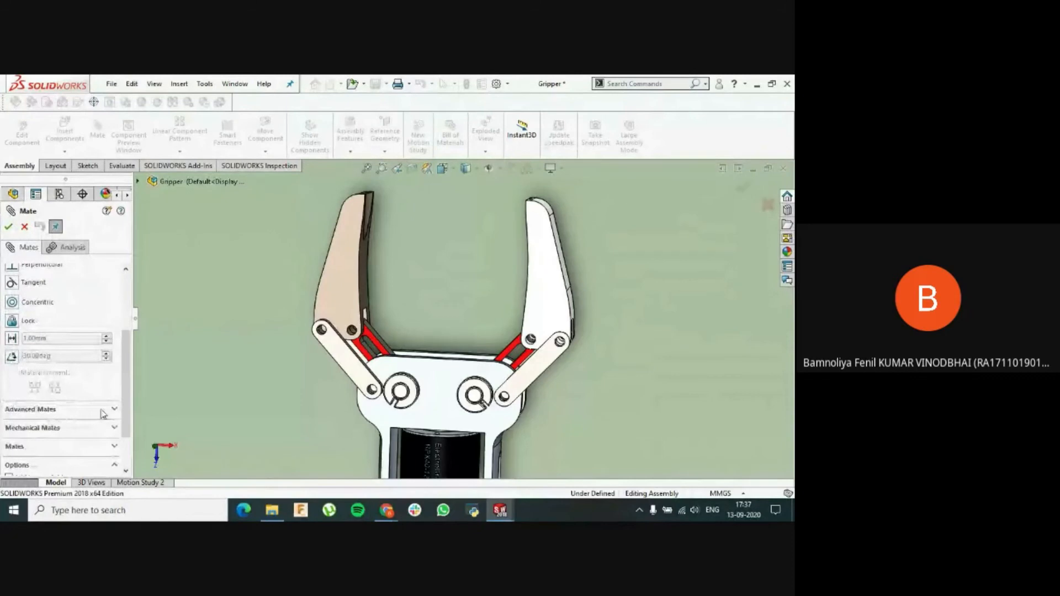
- Show the Mechanical Mates options and examine the gears between the base mount plates
{"action": "left_click", "coordinate": [110, 427]}
{"action": "scroll", "coordinate": [95, 390], "scroll_direction": "up", "scroll_amount": 4}
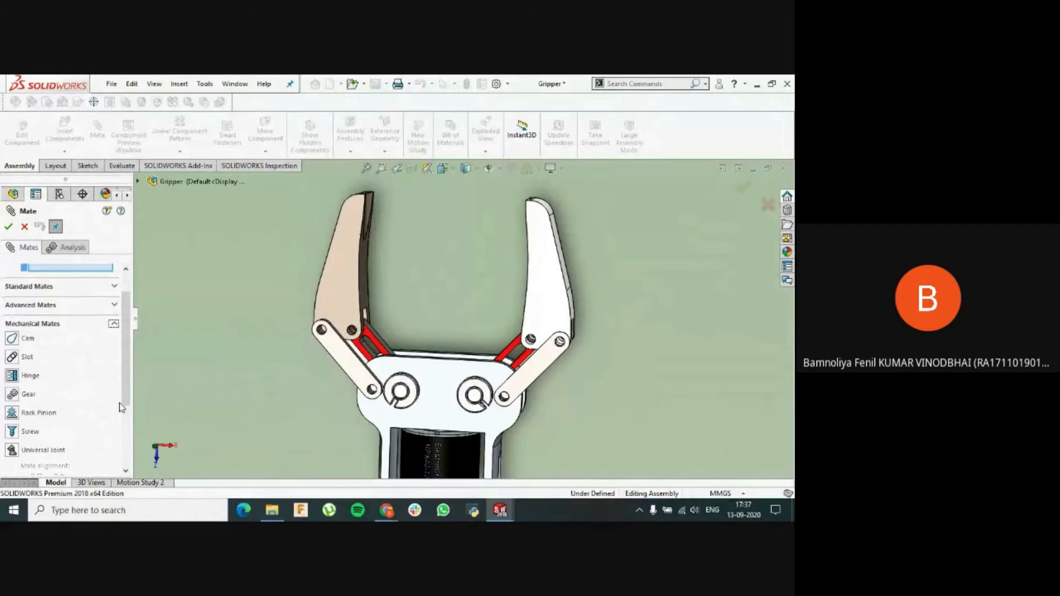
{"action": "scroll", "coordinate": [421, 354], "scroll_direction": "up", "scroll_amount": 3}
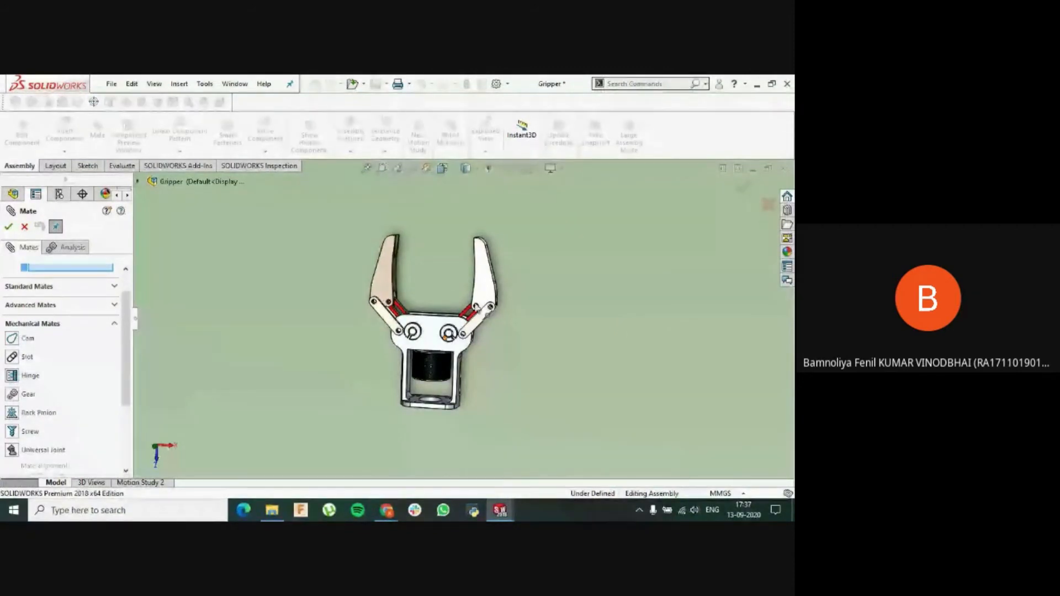
{"action": "middle_click_drag", "start_coordinate": [432, 282], "coordinate": [427, 313]}
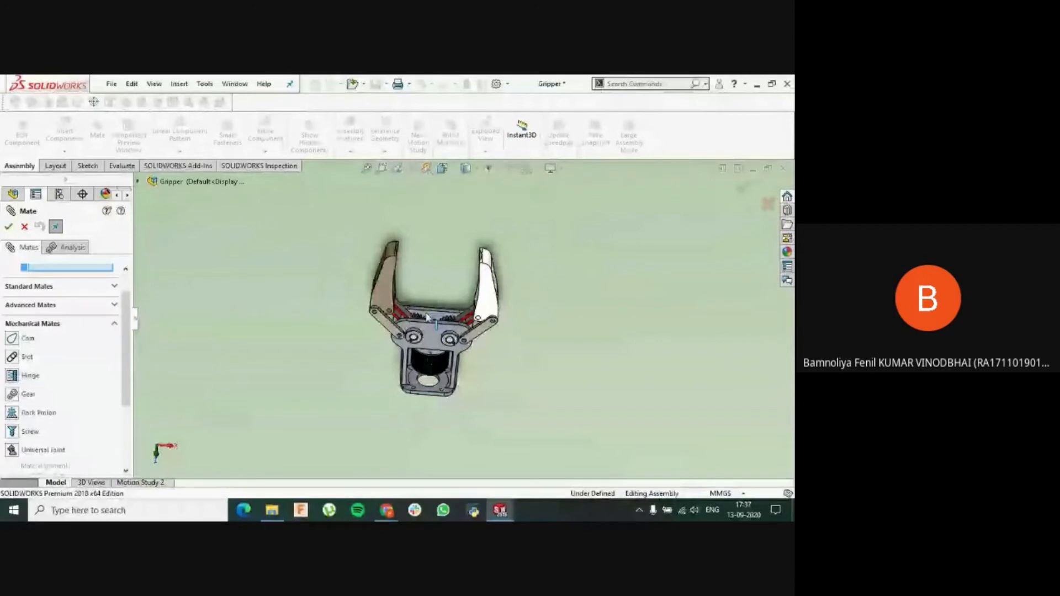
{"action": "scroll", "coordinate": [427, 317], "scroll_direction": "down", "scroll_amount": 5}
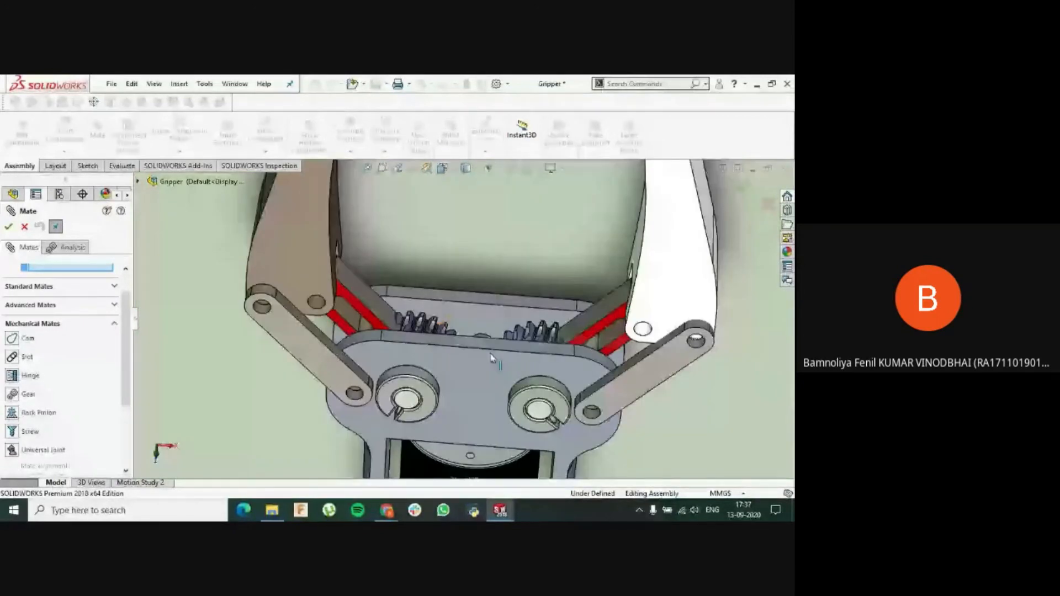
{"action": "scroll", "coordinate": [491, 358], "scroll_direction": "up", "scroll_amount": 5}
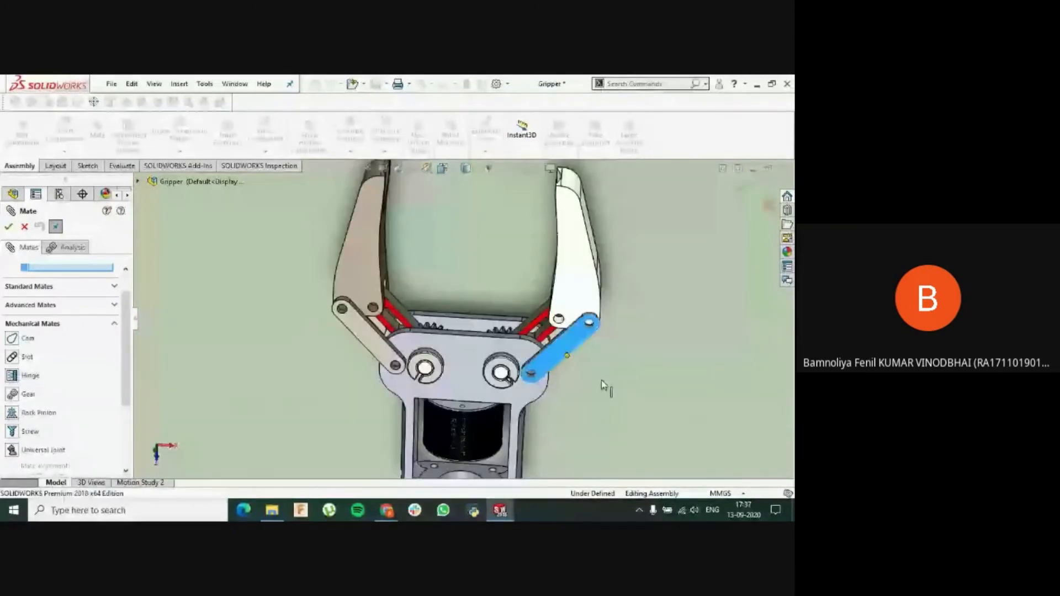
- Swing the copied finger's four bar link outward to open the gripper wide, then leave the Mate command
{"action": "left_click_drag", "start_coordinate": [601, 380], "coordinate": [617, 415]}
{"action": "left_click_drag", "start_coordinate": [598, 354], "coordinate": [559, 296]}
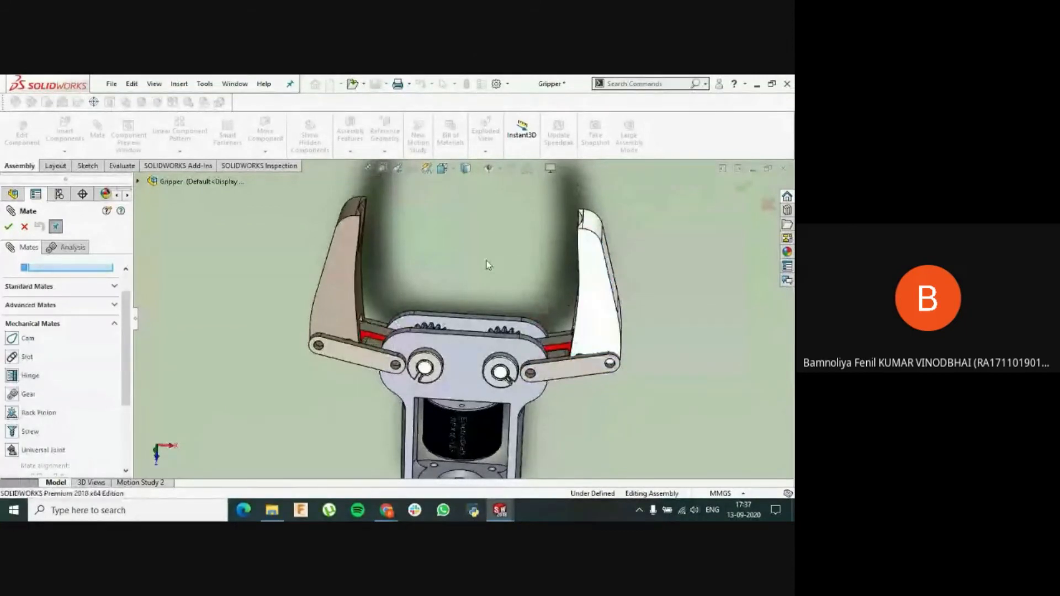
{"action": "left_click_drag", "start_coordinate": [519, 231], "coordinate": [505, 226]}
{"action": "key", "text": "Escape"}
- Tilt the copied LEFT finger inward and move the original LEFT finger to test the gripper's linked motion
{"action": "left_click_drag", "start_coordinate": [589, 260], "coordinate": [467, 291]}
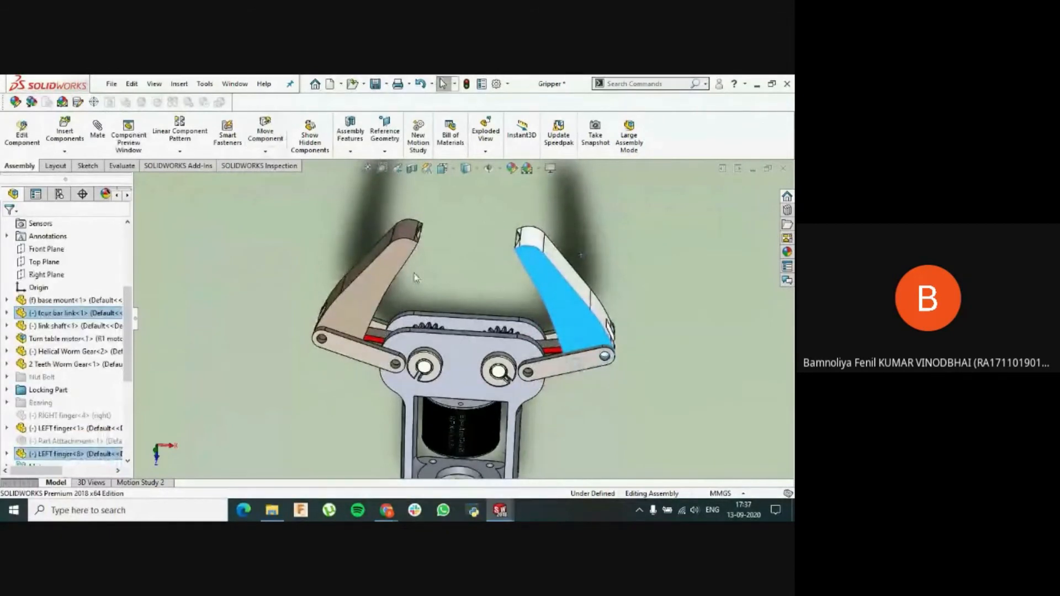
{"action": "left_click_drag", "start_coordinate": [391, 281], "coordinate": [396, 212]}
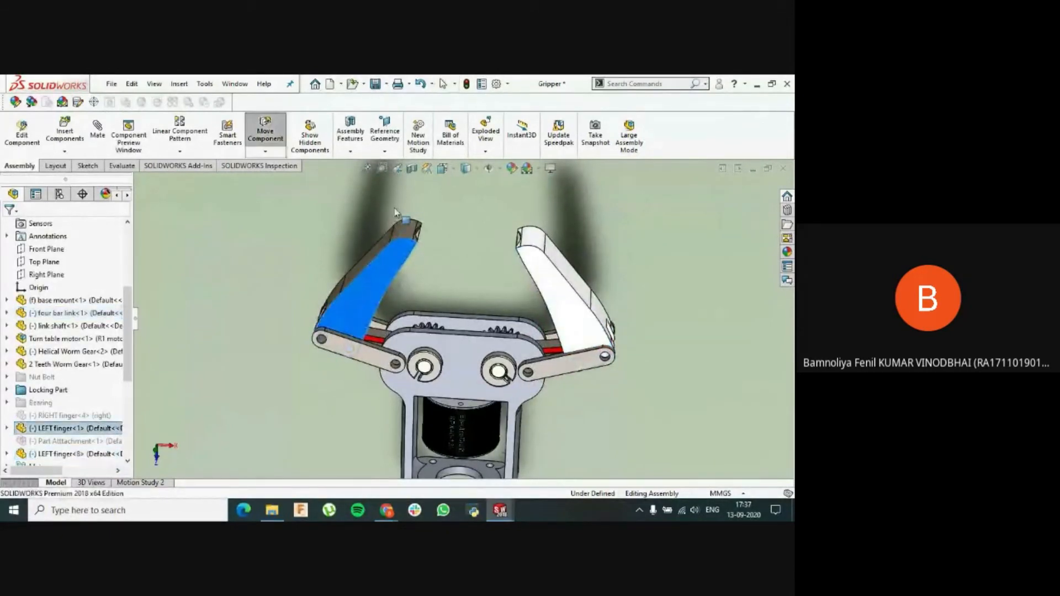
{"action": "left_click", "coordinate": [304, 428]}
{"action": "key", "text": "ctrl+5"}
{"action": "left_click_drag", "start_coordinate": [408, 287], "coordinate": [430, 226]}
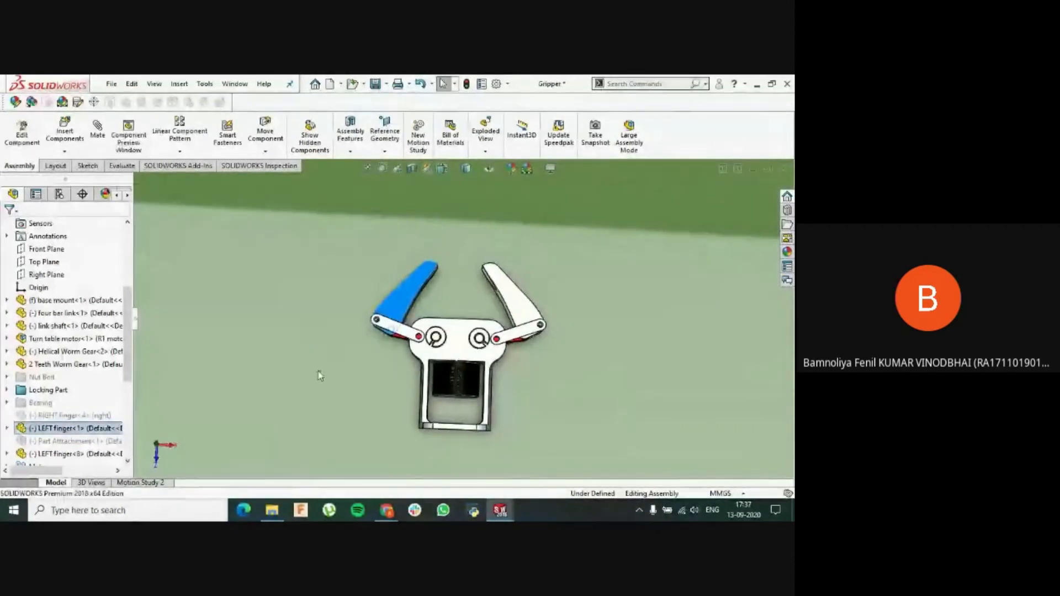
- Move the original LEFT finger inward and outward, including by its four bar link, to test the gripping motion
{"action": "left_click", "coordinate": [318, 371]}
{"action": "left_click", "coordinate": [189, 153]}
{"action": "left_click", "coordinate": [188, 153]}
{"action": "left_click_drag", "start_coordinate": [425, 274], "coordinate": [438, 268]}
{"action": "left_click", "coordinate": [423, 268]}
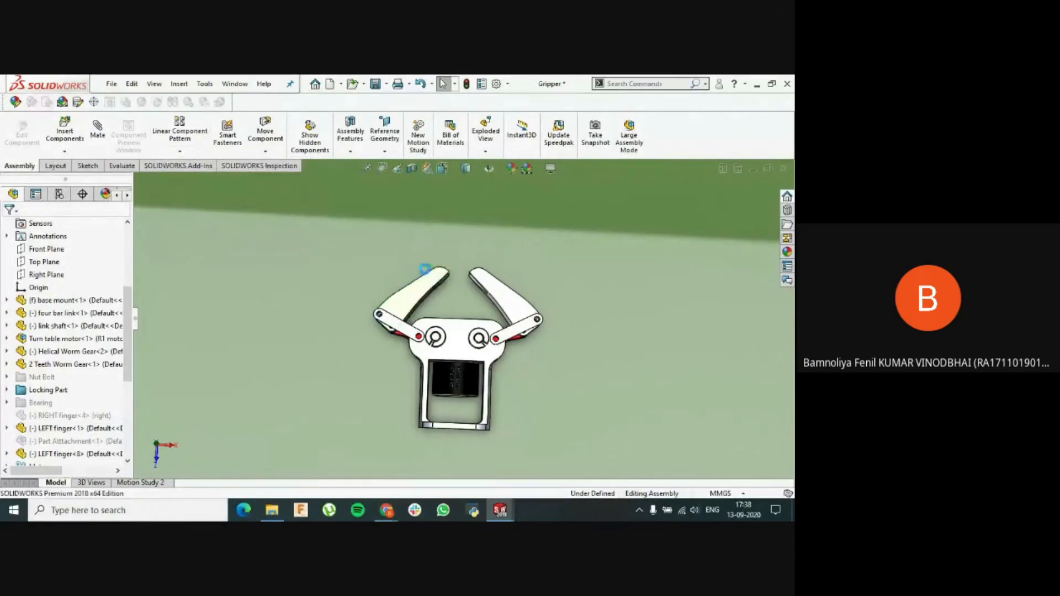
{"action": "left_click_drag", "start_coordinate": [429, 282], "coordinate": [412, 244]}
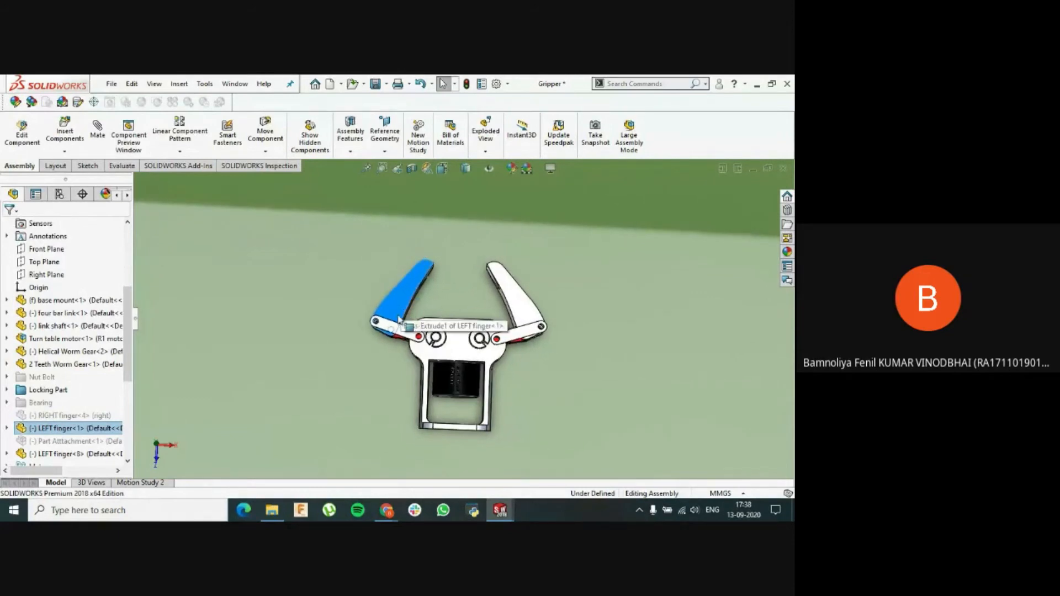
{"action": "left_click_drag", "start_coordinate": [403, 334], "coordinate": [389, 313]}
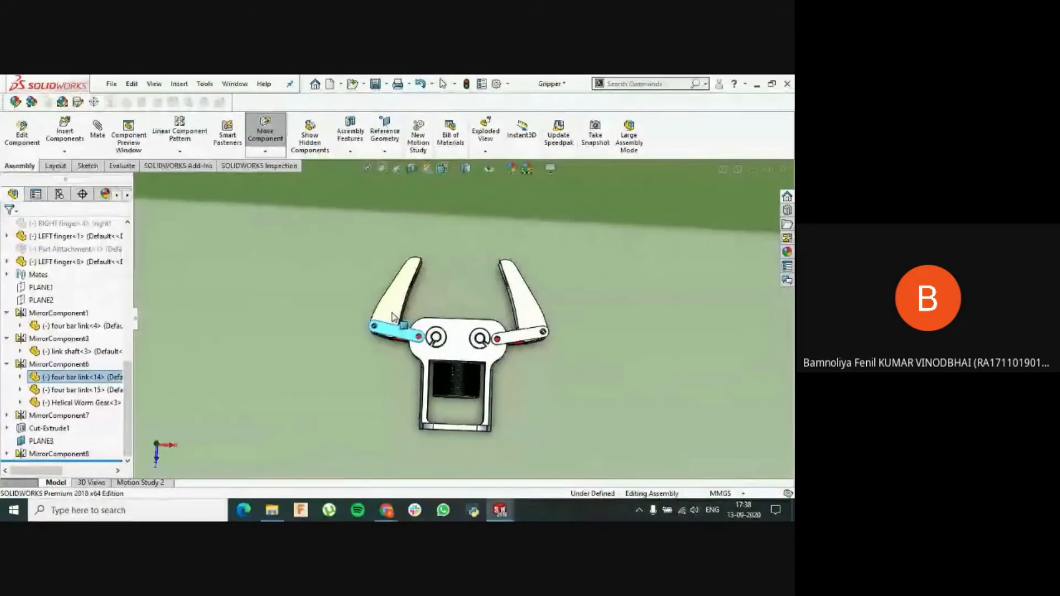
- Review the available component pattern types, from Linear Component Pattern to Mirror Components, without starting one
{"action": "left_click", "coordinate": [358, 299]}
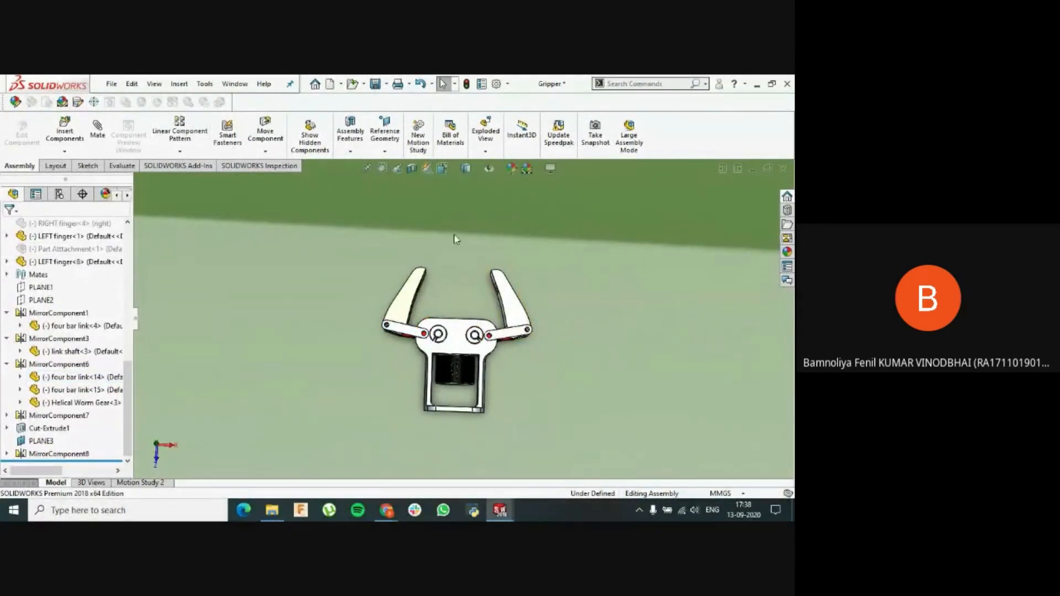
{"action": "left_click", "coordinate": [178, 154]}
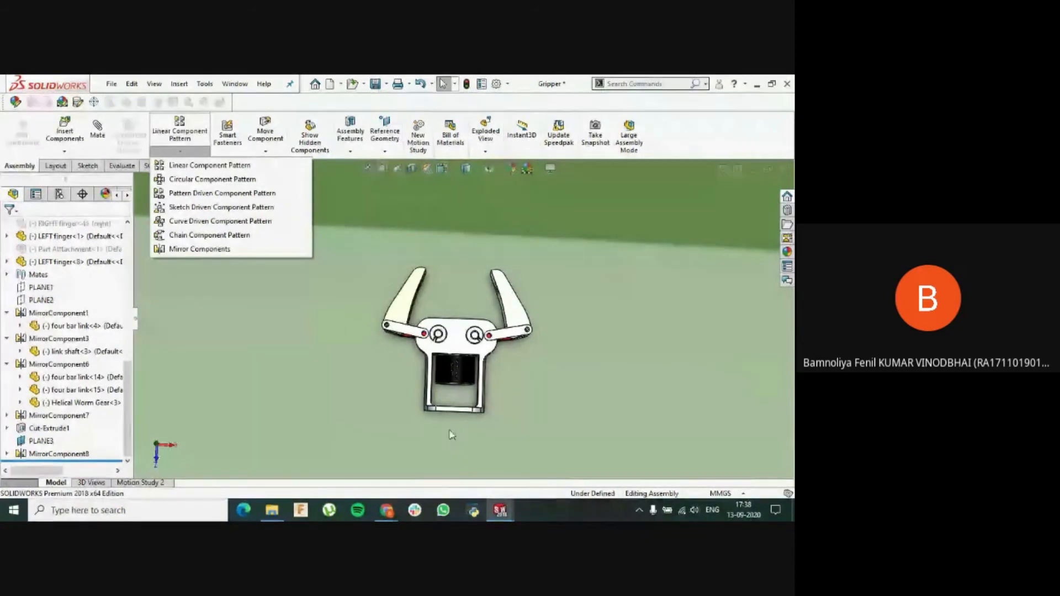
{"action": "left_click", "coordinate": [555, 374]}
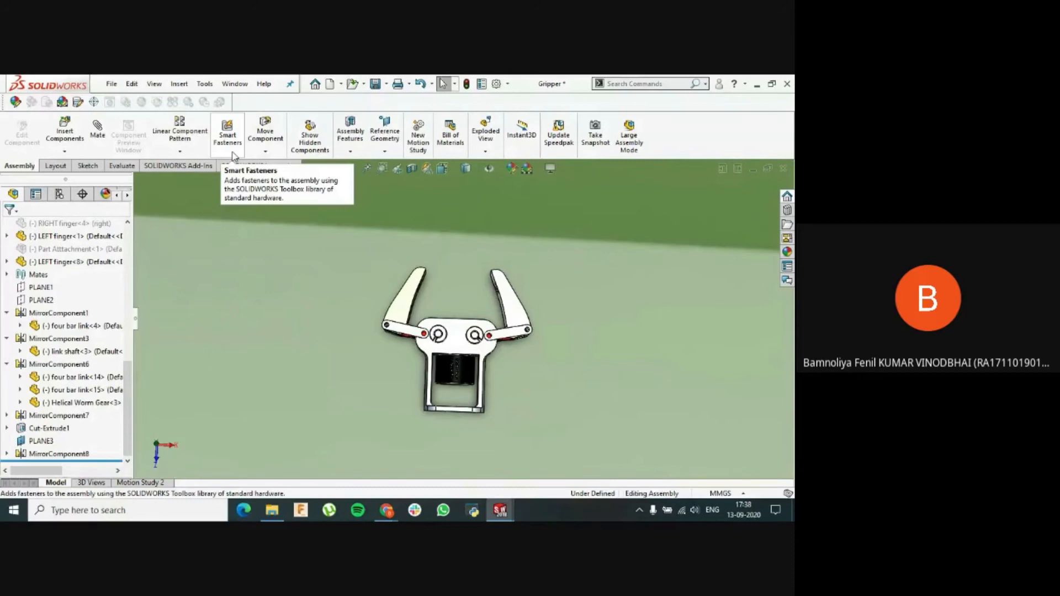
- Examine the four bar link joints and the base mount face around the link shaft beside the worm gears
{"action": "scroll", "coordinate": [540, 329], "scroll_direction": "down", "scroll_amount": 5}
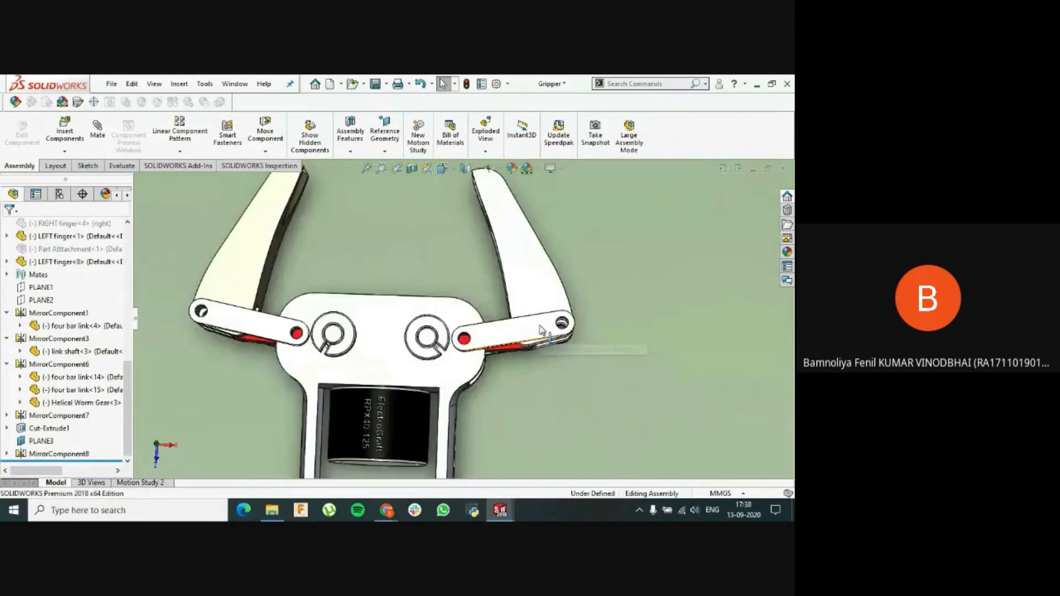
{"action": "scroll", "coordinate": [541, 330], "scroll_direction": "down", "scroll_amount": 5}
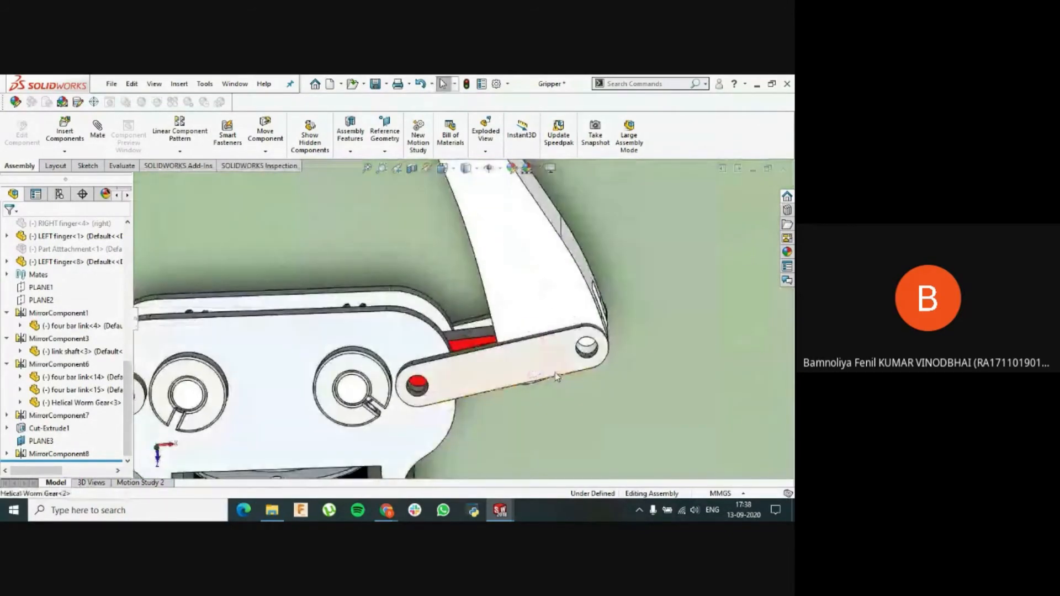
{"action": "scroll", "coordinate": [586, 350], "scroll_direction": "up", "scroll_amount": 3}
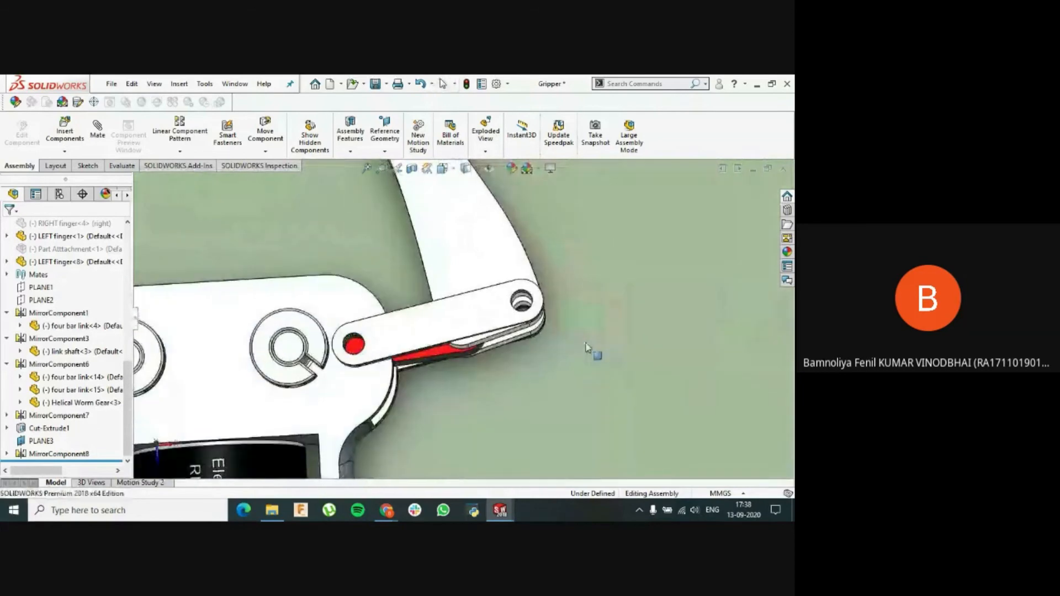
{"action": "scroll", "coordinate": [509, 307], "scroll_direction": "down", "scroll_amount": 2}
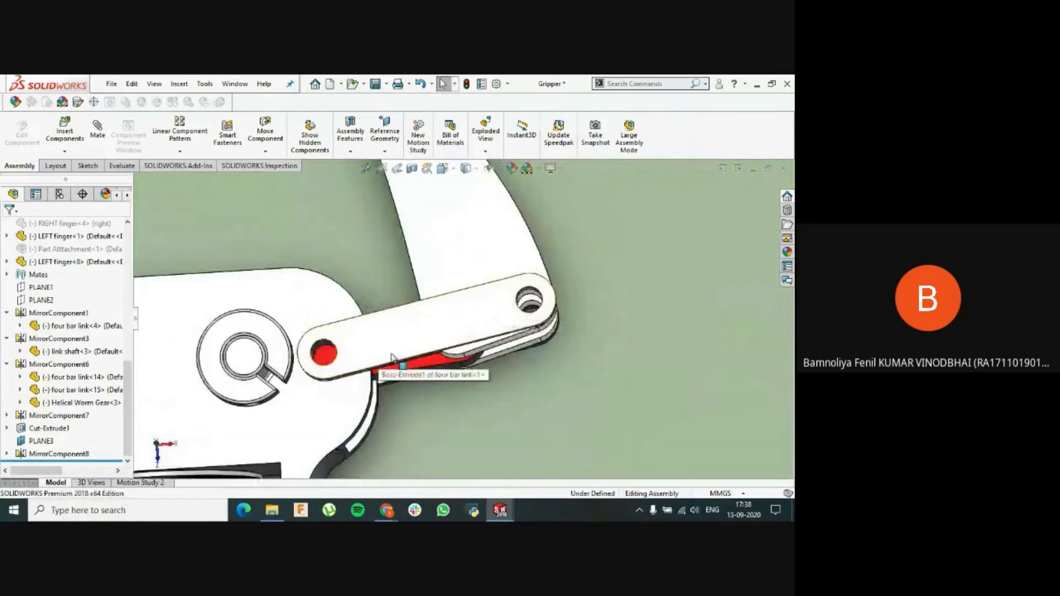
{"action": "middle_click_drag", "start_coordinate": [509, 326], "coordinate": [392, 359]}
{"action": "scroll", "coordinate": [375, 237], "scroll_direction": "down", "scroll_amount": 6}
{"action": "middle_click_drag", "start_coordinate": [420, 283], "coordinate": [378, 314]}
{"action": "scroll", "coordinate": [378, 315], "scroll_direction": "down", "scroll_amount": 5}
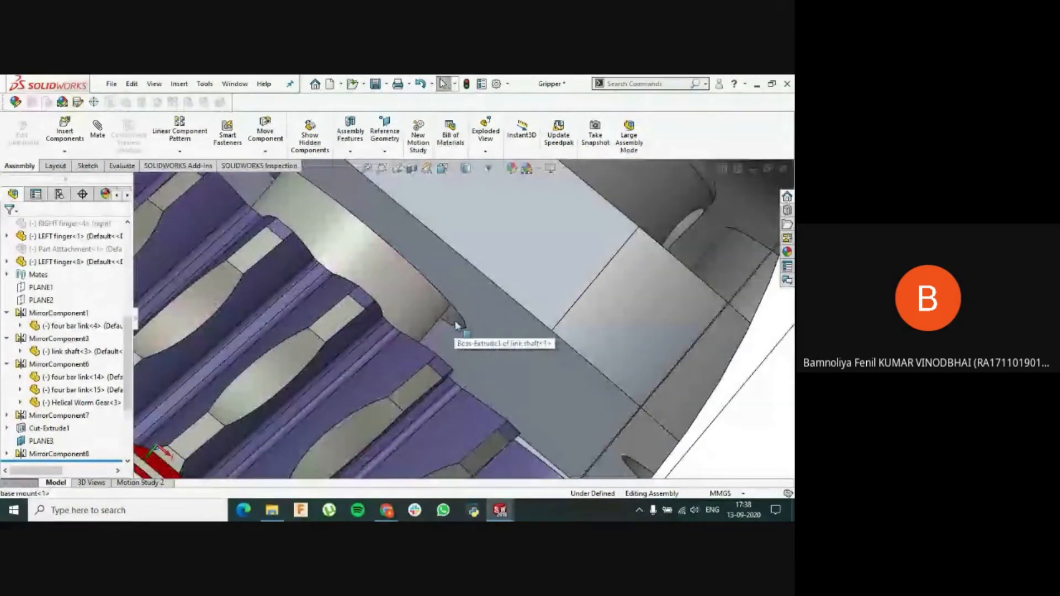
{"action": "left_click", "coordinate": [456, 326]}
{"action": "scroll", "coordinate": [451, 326], "scroll_direction": "up", "scroll_amount": 6}
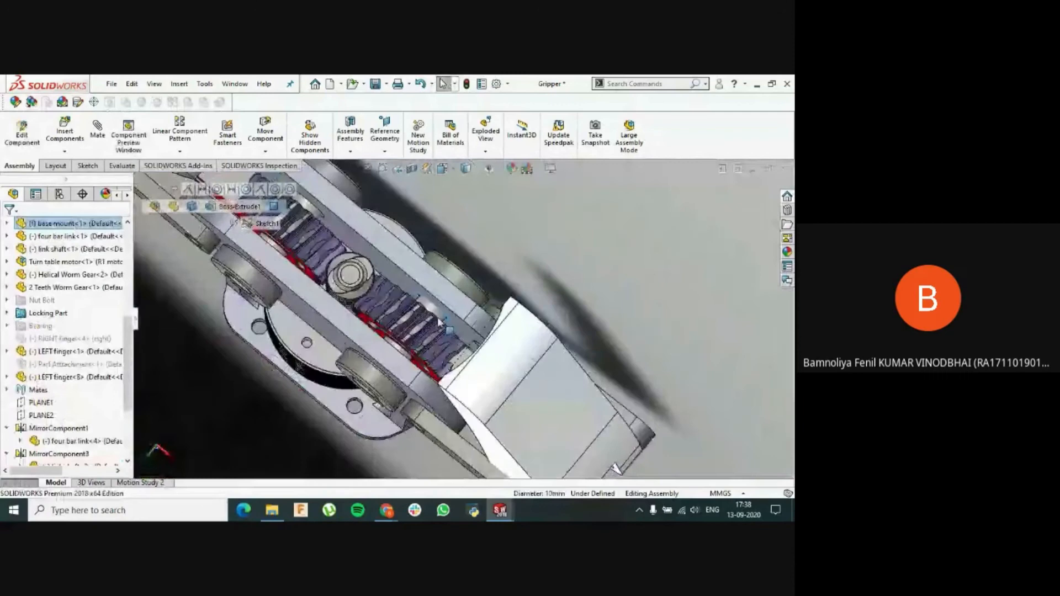
{"action": "scroll", "coordinate": [439, 322], "scroll_direction": "up", "scroll_amount": 3}
{"action": "middle_click_drag", "start_coordinate": [439, 321], "coordinate": [419, 235]}
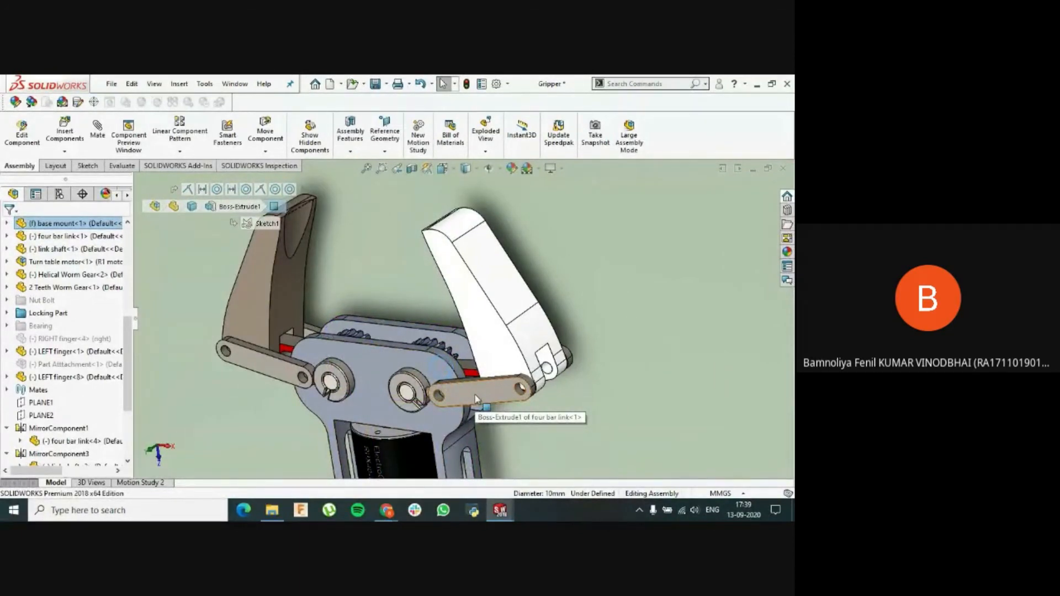
- Review the available Reference Geometry types, from Plane to Mate Reference, without creating one
{"action": "left_click", "coordinate": [569, 428]}
{"action": "scroll", "coordinate": [421, 402], "scroll_direction": "up", "scroll_amount": 5}
{"action": "middle_click_drag", "start_coordinate": [421, 402], "coordinate": [446, 356]}
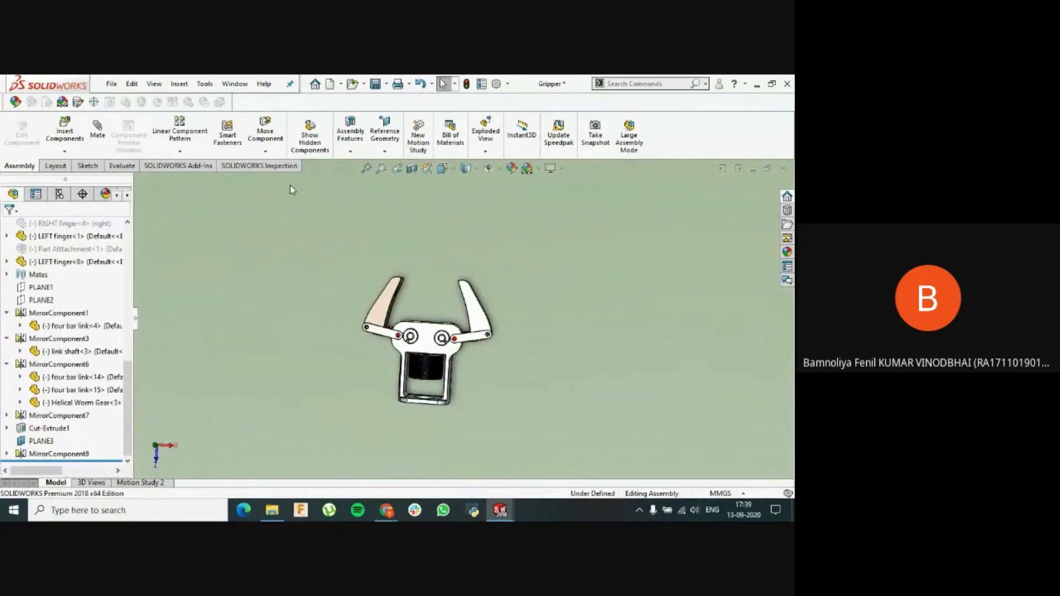
{"action": "left_click", "coordinate": [384, 153]}
{"action": "left_click", "coordinate": [311, 257]}
{"action": "middle_click_drag", "start_coordinate": [466, 347], "coordinate": [468, 376]}
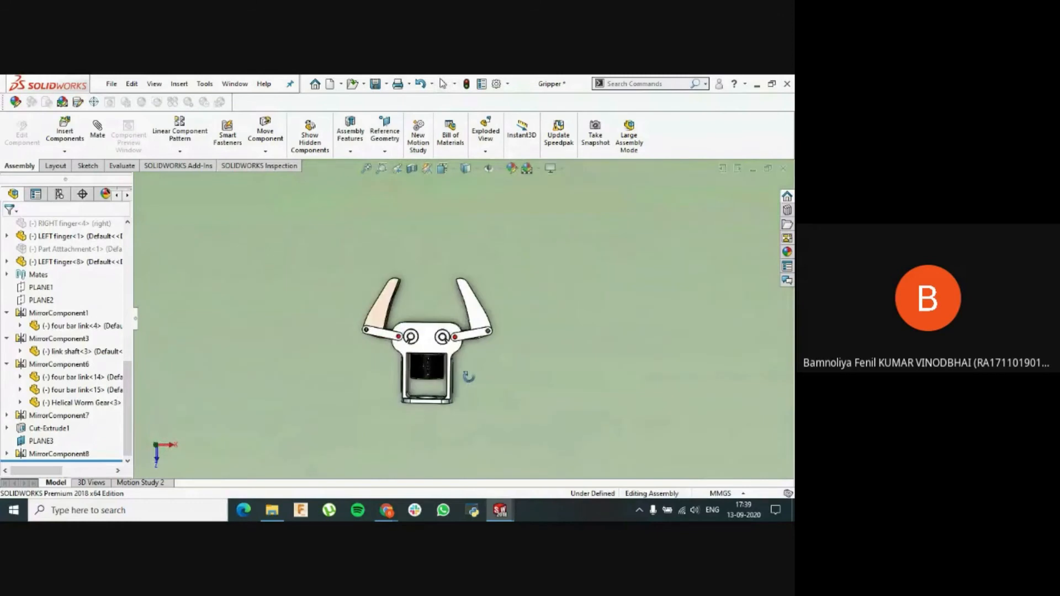
{"action": "left_click", "coordinate": [426, 340]}
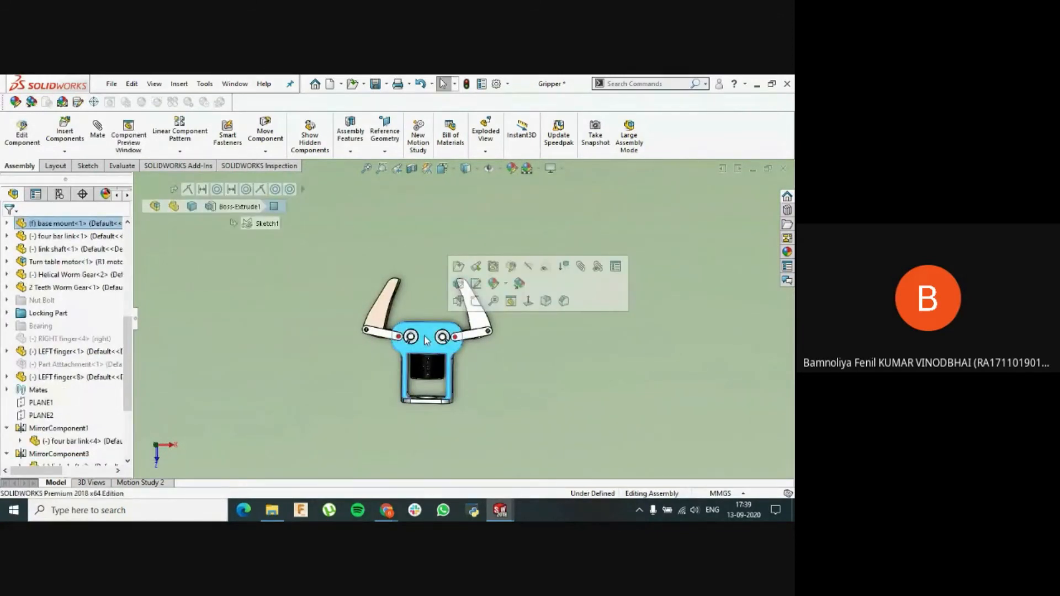
{"action": "left_click", "coordinate": [384, 151]}
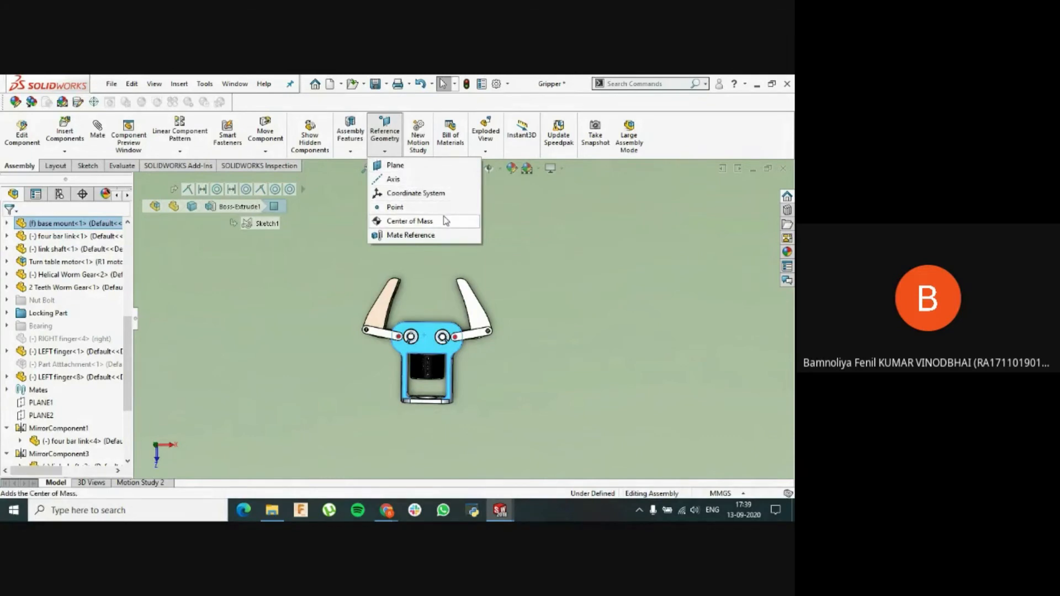
{"action": "left_click", "coordinate": [432, 292]}
{"action": "left_click", "coordinate": [432, 292]}
{"action": "middle_click_drag", "start_coordinate": [432, 292], "coordinate": [413, 300]}
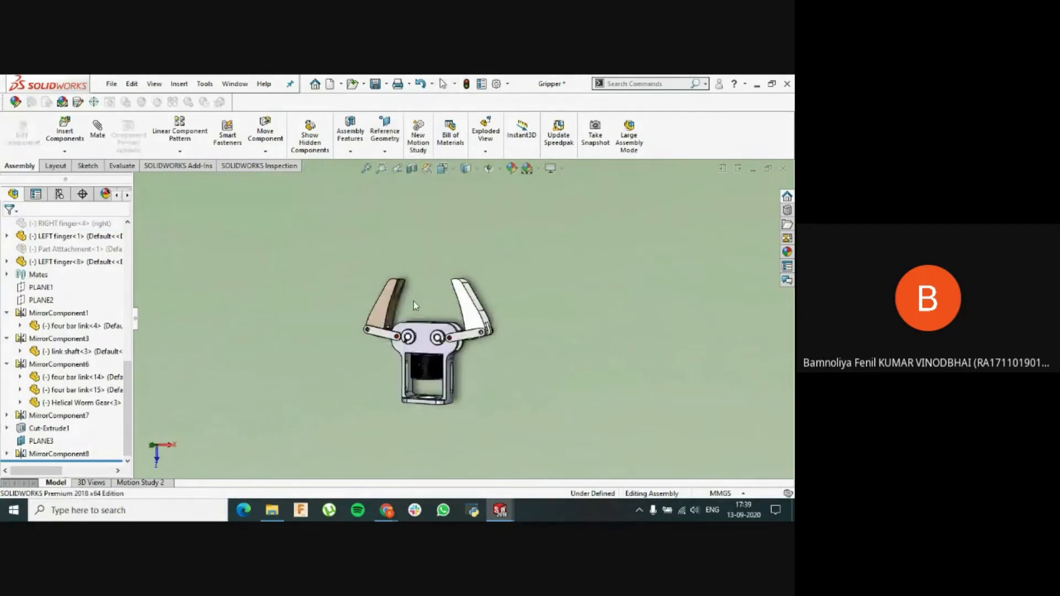
- Review the available Assembly Features, from Hole Series to Belt/Chain, without starting one
{"action": "left_click", "coordinate": [349, 152]}
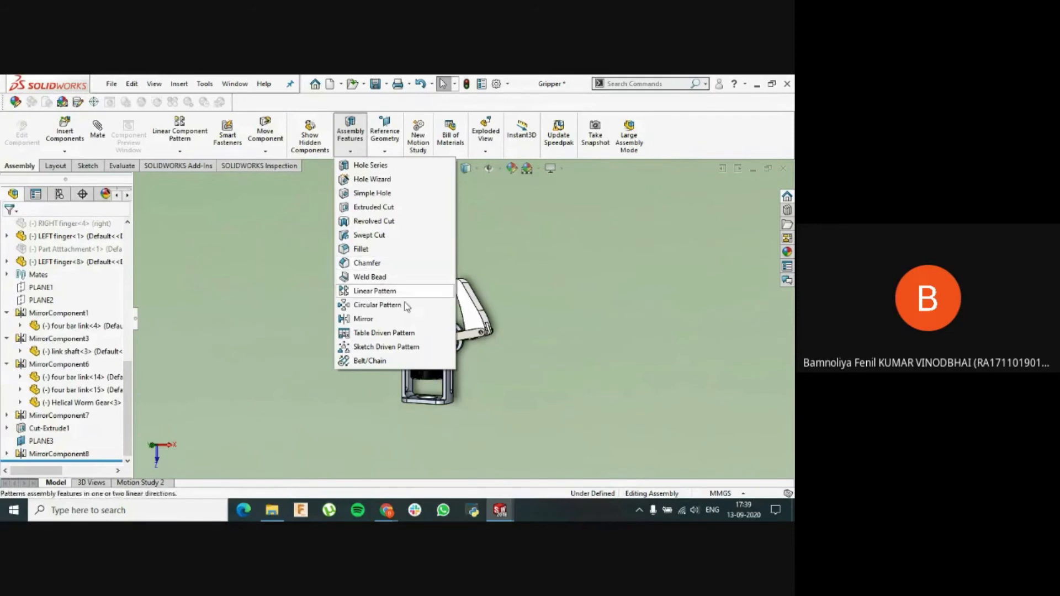
{"action": "left_click", "coordinate": [488, 229]}
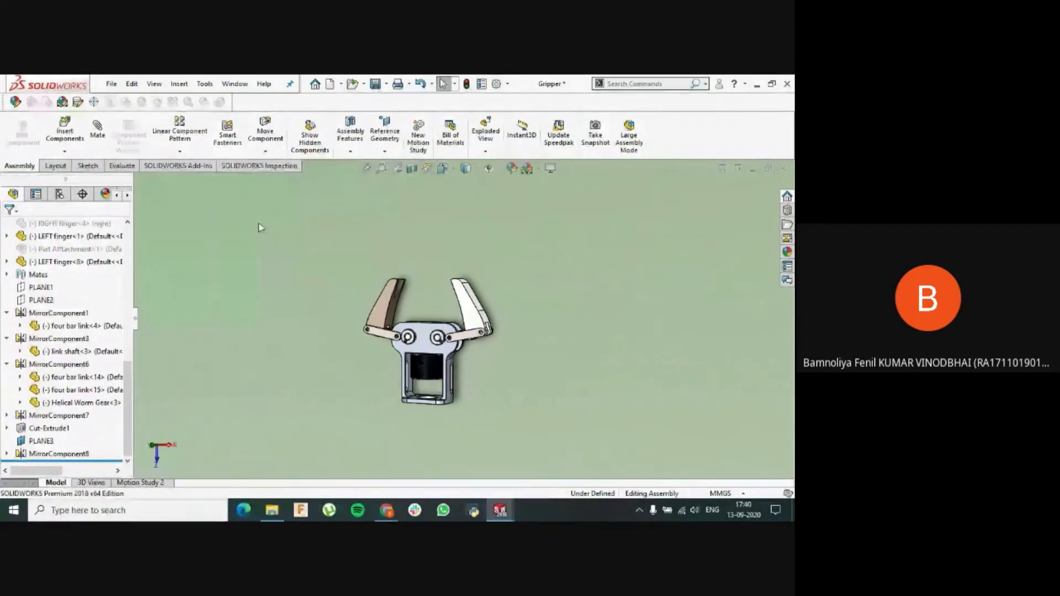
{"action": "mouse_move", "coordinate": [494, 343]}
{"action": "middle_mouse_down"}
{"action": "mouse_move", "coordinate": [517, 356]}
{"action": "mouse_move", "coordinate": [504, 350]}
{"action": "middle_mouse_up"}
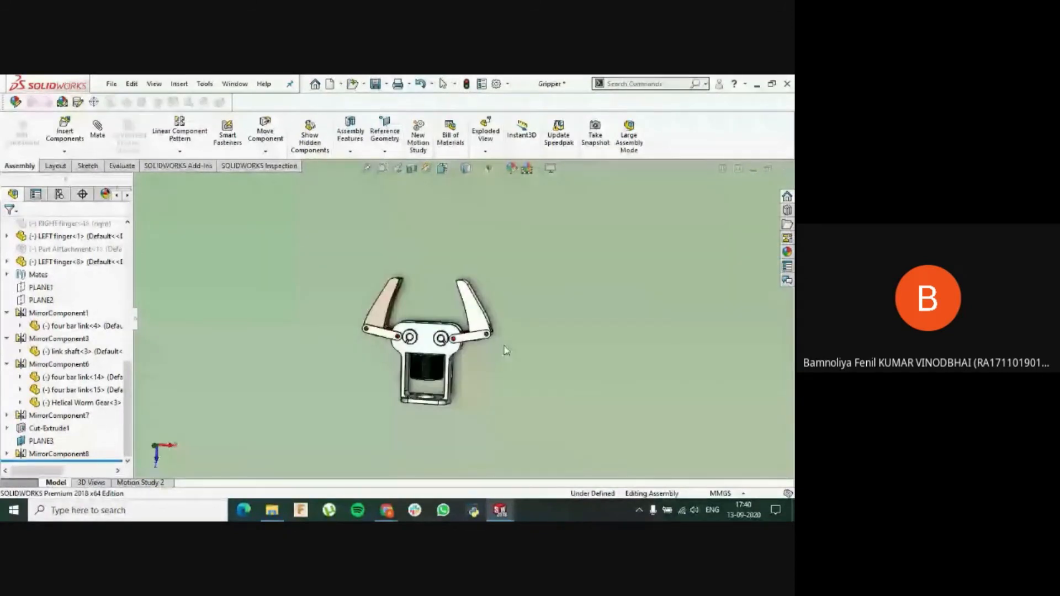
{"action": "scroll", "coordinate": [497, 348], "scroll_direction": "down", "scroll_amount": 2}
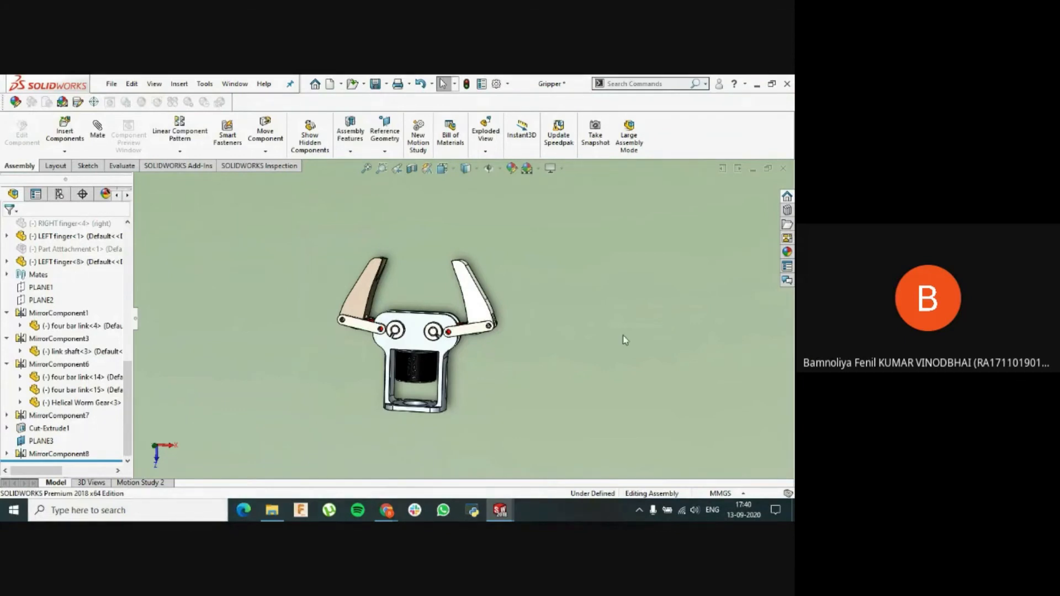
- Browse the Design Library's main folders and the standards offered in its Toolbox
{"action": "left_click", "coordinate": [787, 211]}
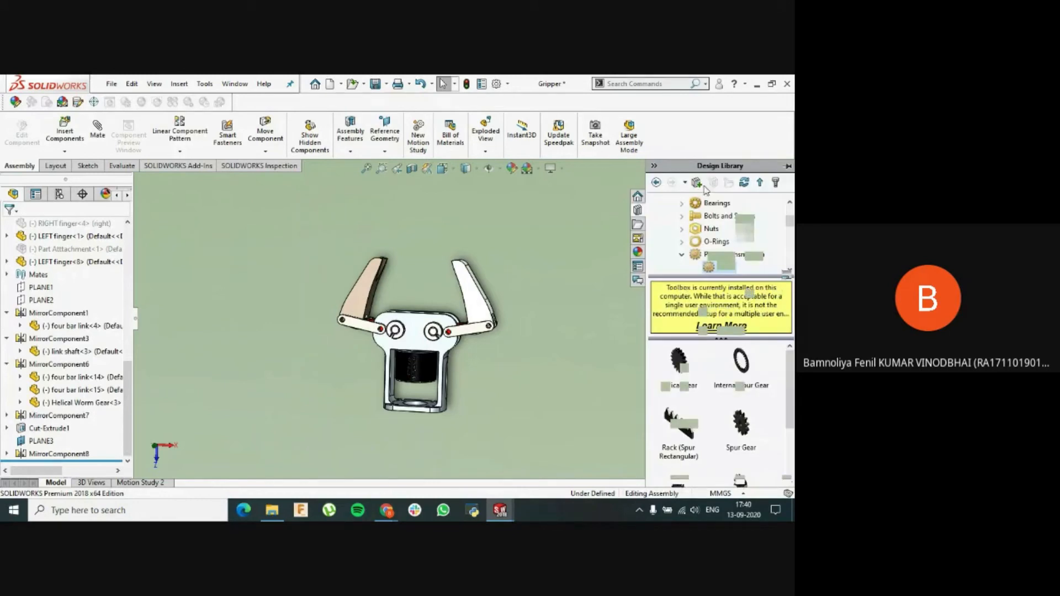
{"action": "scroll", "coordinate": [728, 267], "scroll_direction": "up", "scroll_amount": 1}
{"action": "scroll", "coordinate": [717, 249], "scroll_direction": "up", "scroll_amount": 1}
{"action": "left_click", "coordinate": [698, 203]}
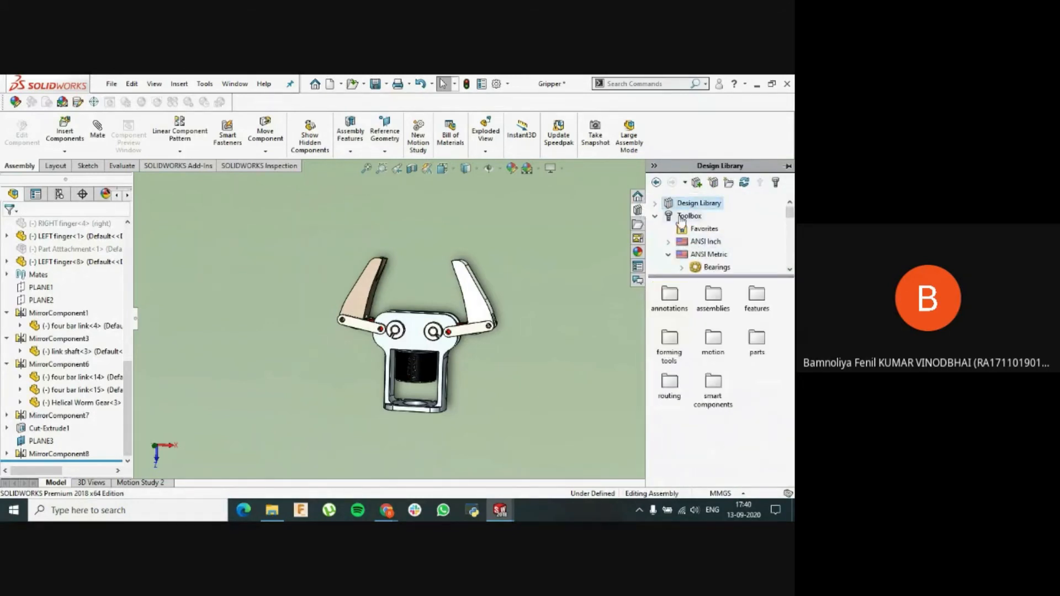
{"action": "left_click", "coordinate": [681, 219]}
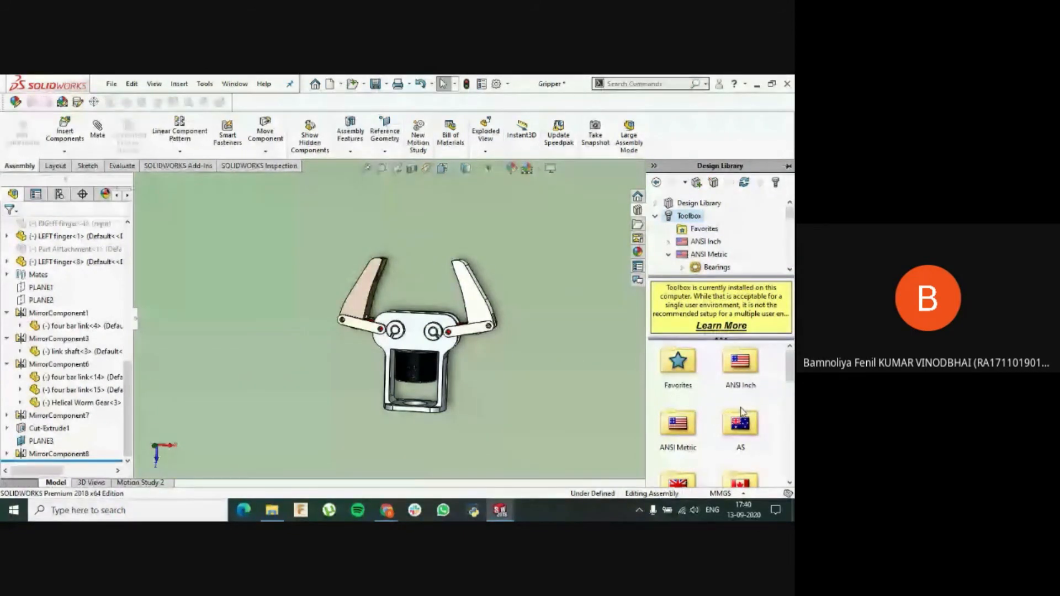
{"action": "scroll", "coordinate": [740, 420], "scroll_direction": "down", "scroll_amount": 10}
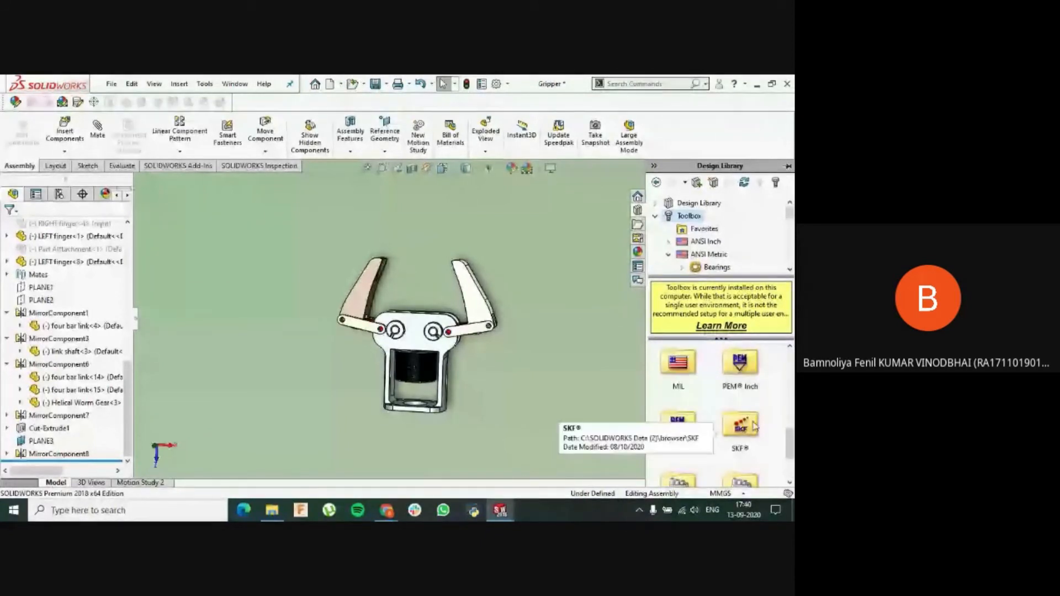
{"action": "scroll", "coordinate": [685, 403], "scroll_direction": "up", "scroll_amount": 2}
{"action": "scroll", "coordinate": [742, 425], "scroll_direction": "up", "scroll_amount": 2}
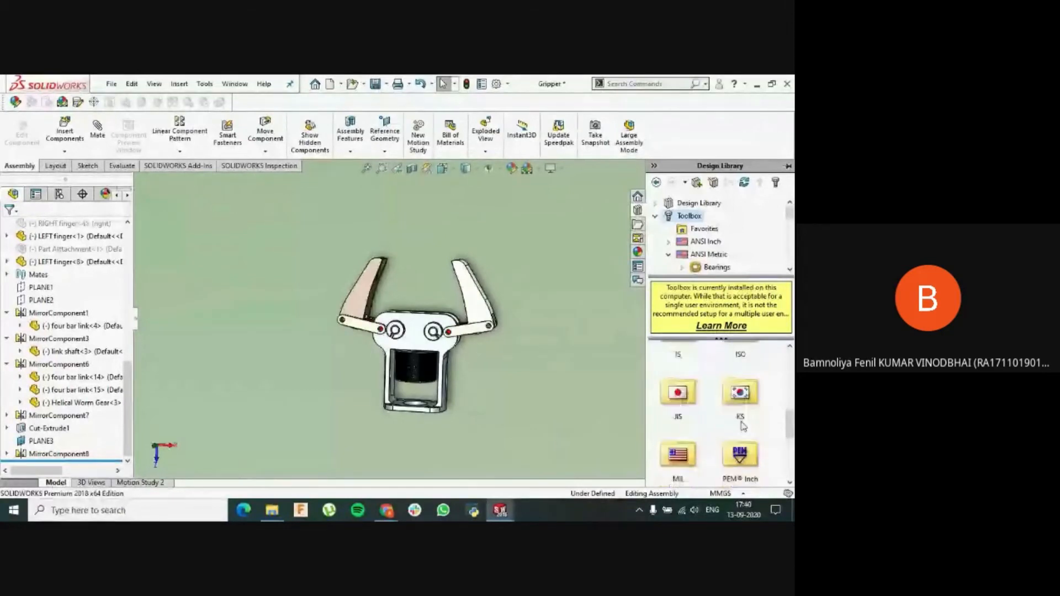
{"action": "scroll", "coordinate": [742, 425], "scroll_direction": "up", "scroll_amount": 2}
{"action": "scroll", "coordinate": [718, 428], "scroll_direction": "up", "scroll_amount": 2}
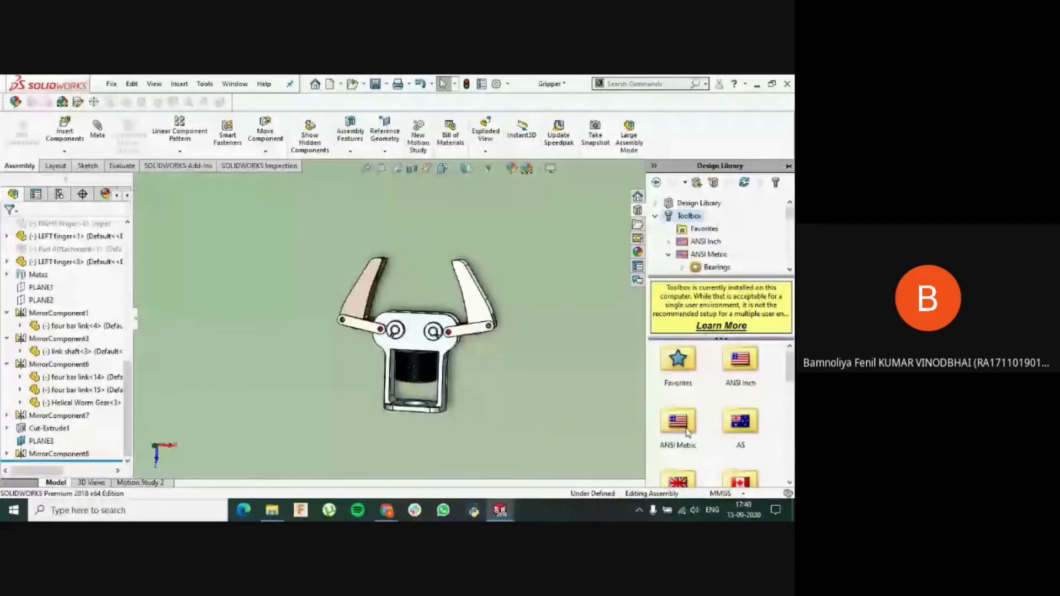
- Explore the ANSI Metric Toolbox categories and the gear types under Power Transmission without inserting a part
{"action": "double_click", "coordinate": [687, 432]}
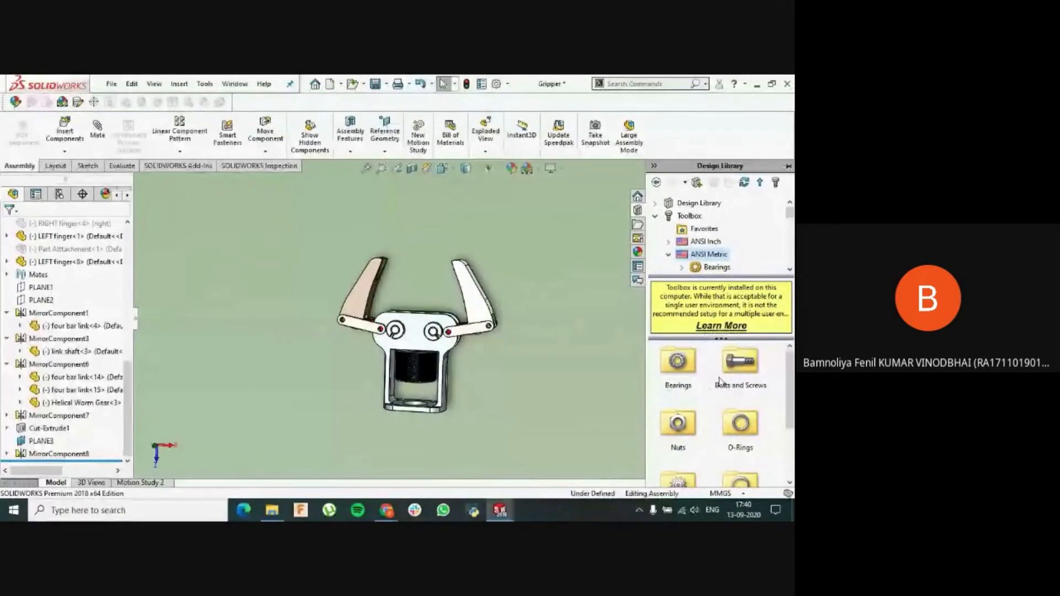
{"action": "scroll", "coordinate": [695, 395], "scroll_direction": "down", "scroll_amount": 2}
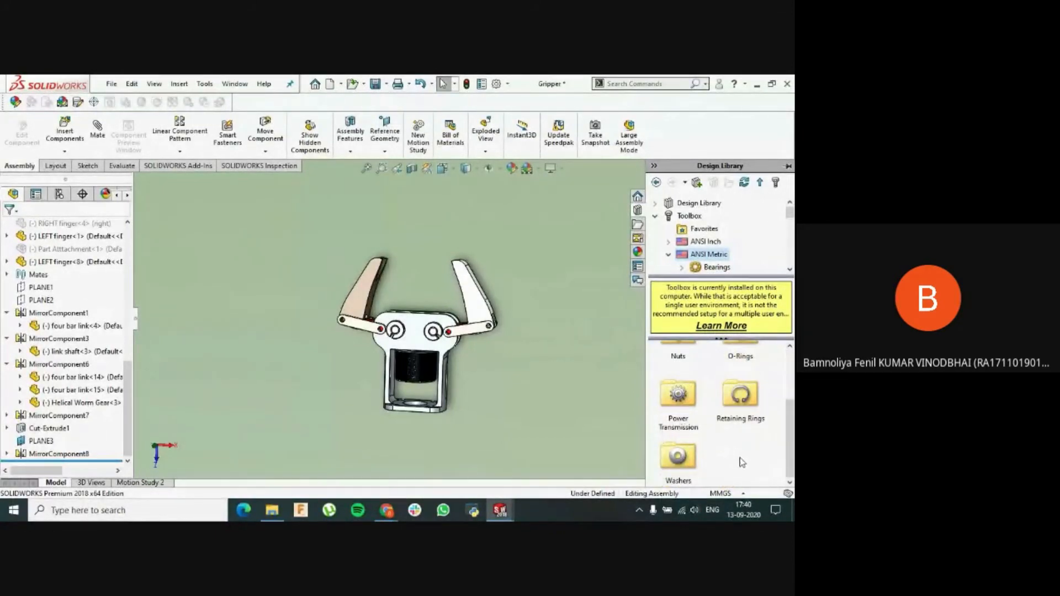
{"action": "scroll", "coordinate": [756, 458], "scroll_direction": "up", "scroll_amount": 2}
{"action": "scroll", "coordinate": [699, 418], "scroll_direction": "down", "scroll_amount": 2}
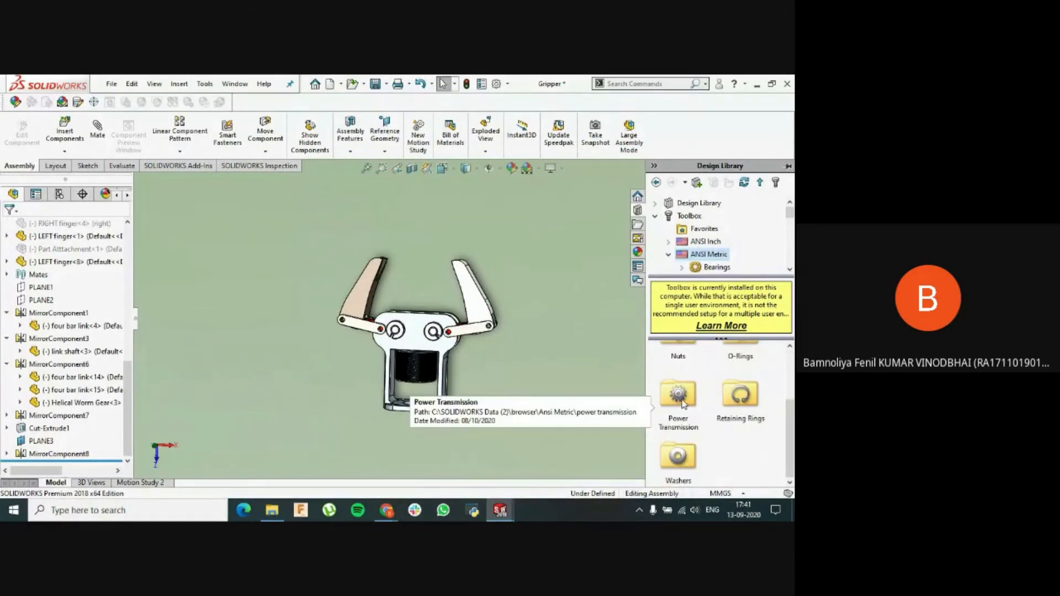
{"action": "double_click", "coordinate": [682, 403]}
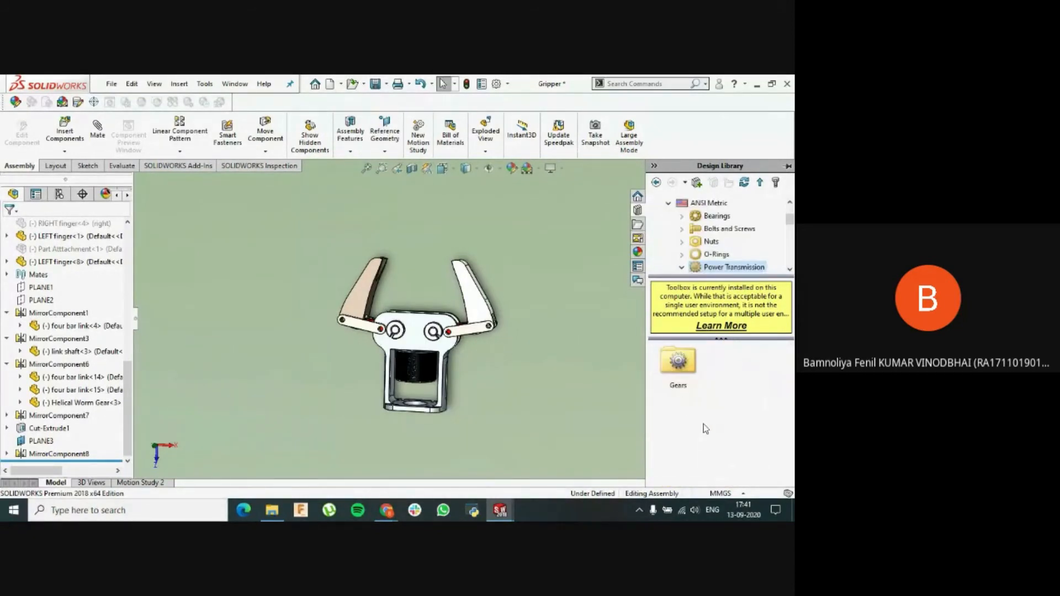
{"action": "double_click", "coordinate": [675, 370]}
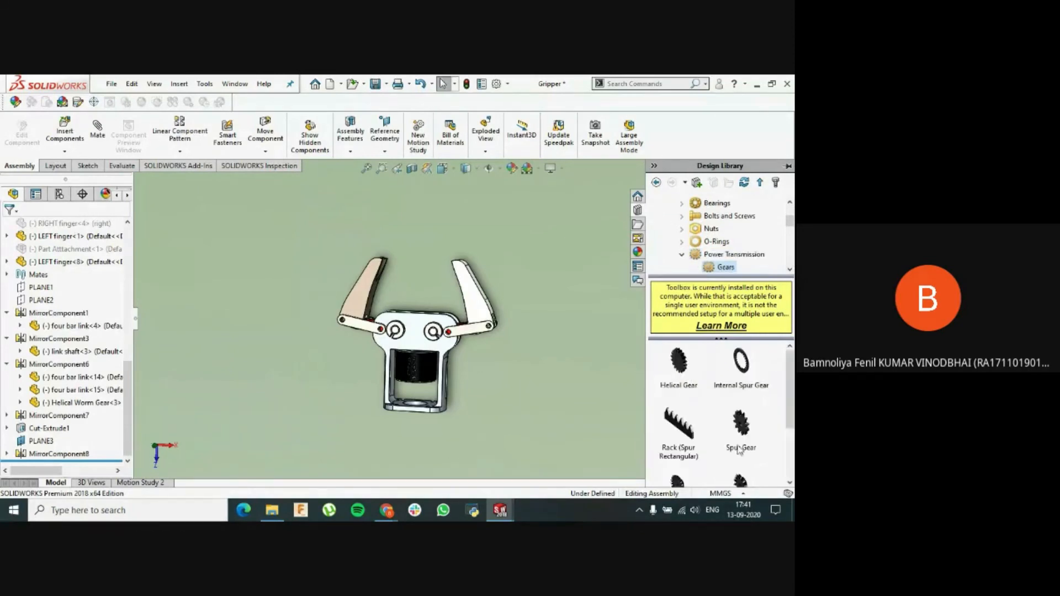
{"action": "scroll", "coordinate": [712, 431], "scroll_direction": "down", "scroll_amount": 3}
{"action": "scroll", "coordinate": [740, 465], "scroll_direction": "up", "scroll_amount": 3}
{"action": "left_click", "coordinate": [567, 384]}
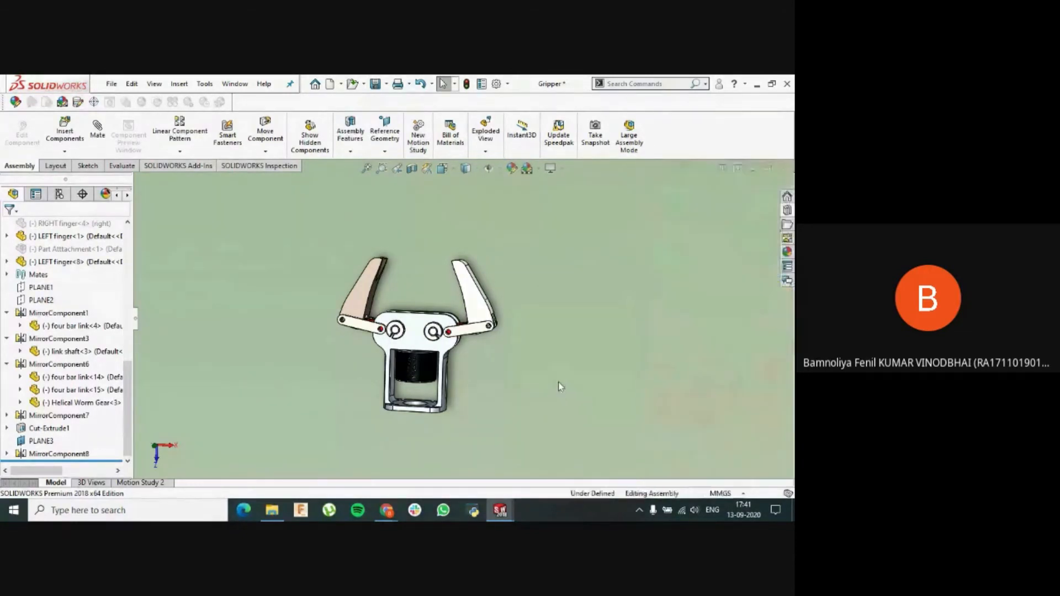
{"action": "left_click", "coordinate": [788, 211]}
{"action": "left_click", "coordinate": [787, 211]}
{"action": "scroll", "coordinate": [580, 338], "scroll_direction": "down", "scroll_amount": 3}
{"action": "scroll", "coordinate": [556, 327], "scroll_direction": "up", "scroll_amount": 3}
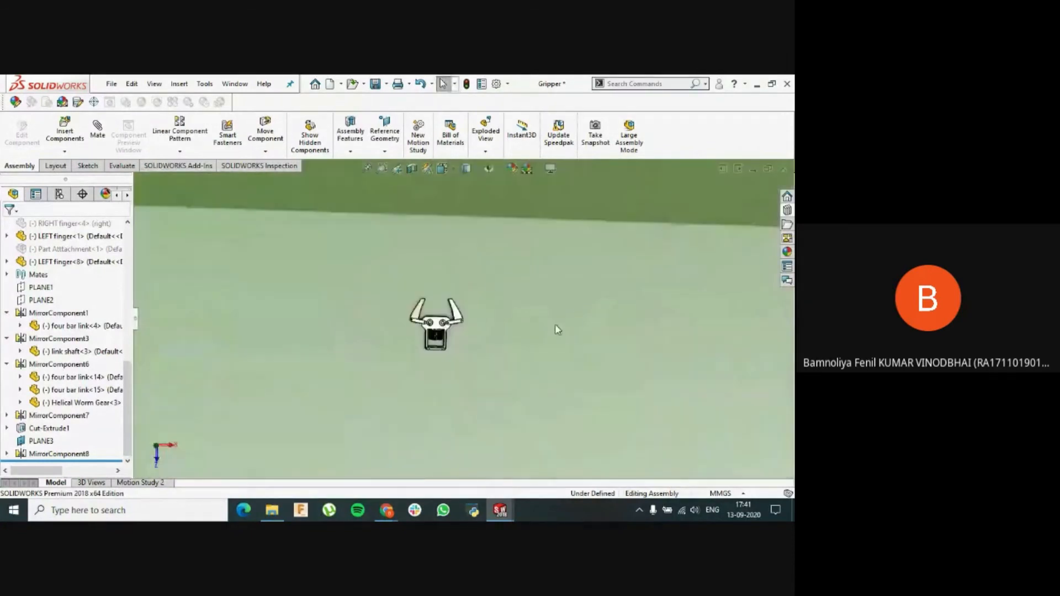
{"action": "scroll", "coordinate": [497, 275], "scroll_direction": "down", "scroll_amount": 3}
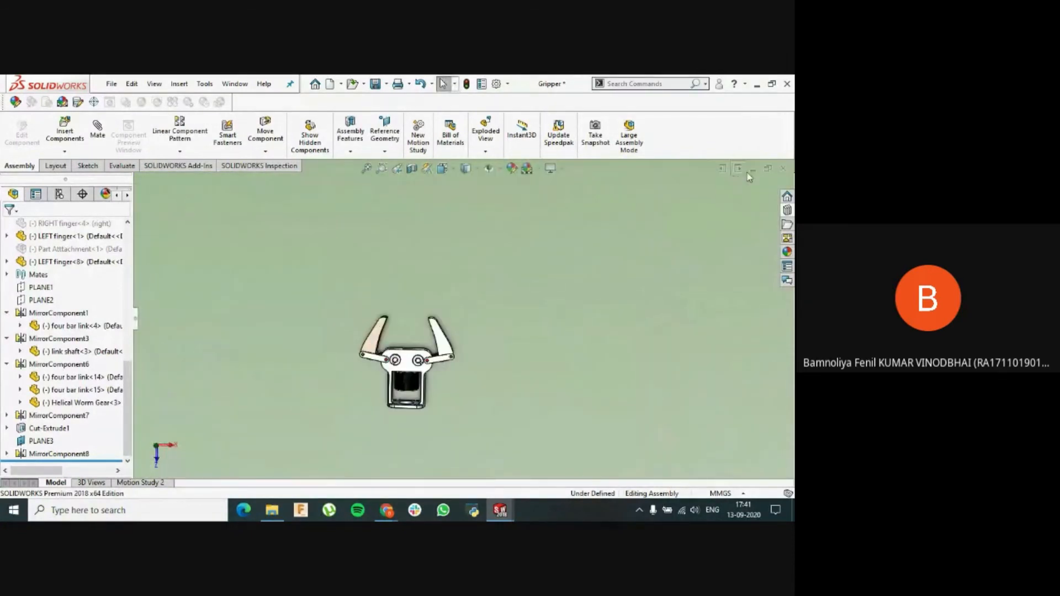
{"action": "middle_click_drag", "start_coordinate": [476, 378], "coordinate": [465, 382]}
{"action": "scroll", "coordinate": [474, 386], "scroll_direction": "up", "scroll_amount": 3}
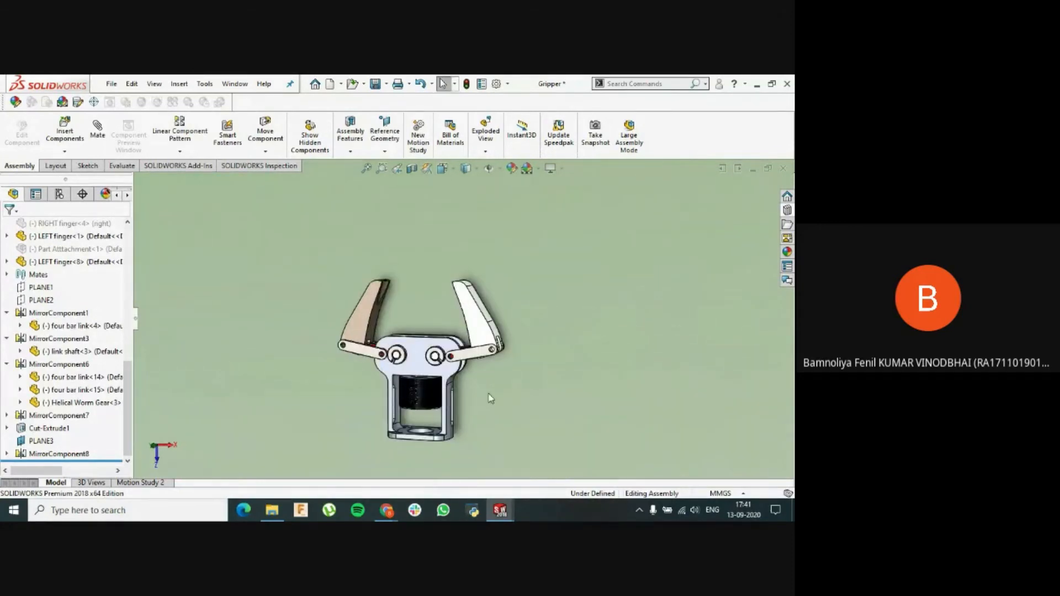
- Switch to the Final ARM assembly P2 document and examine the gripper mounted on the robotic arm
{"action": "left_click", "coordinate": [752, 171]}
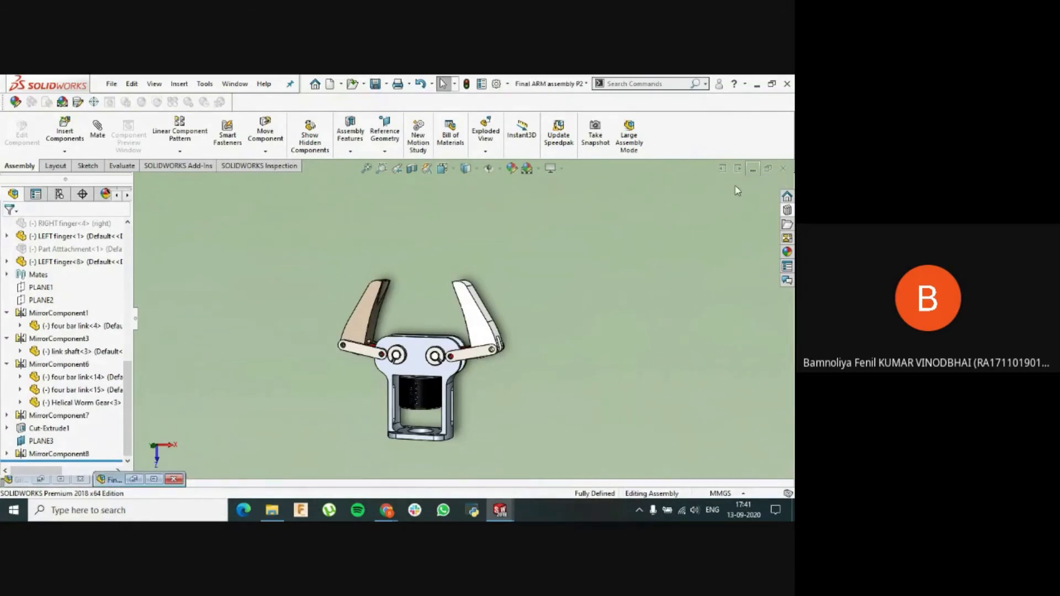
{"action": "left_click", "coordinate": [154, 480]}
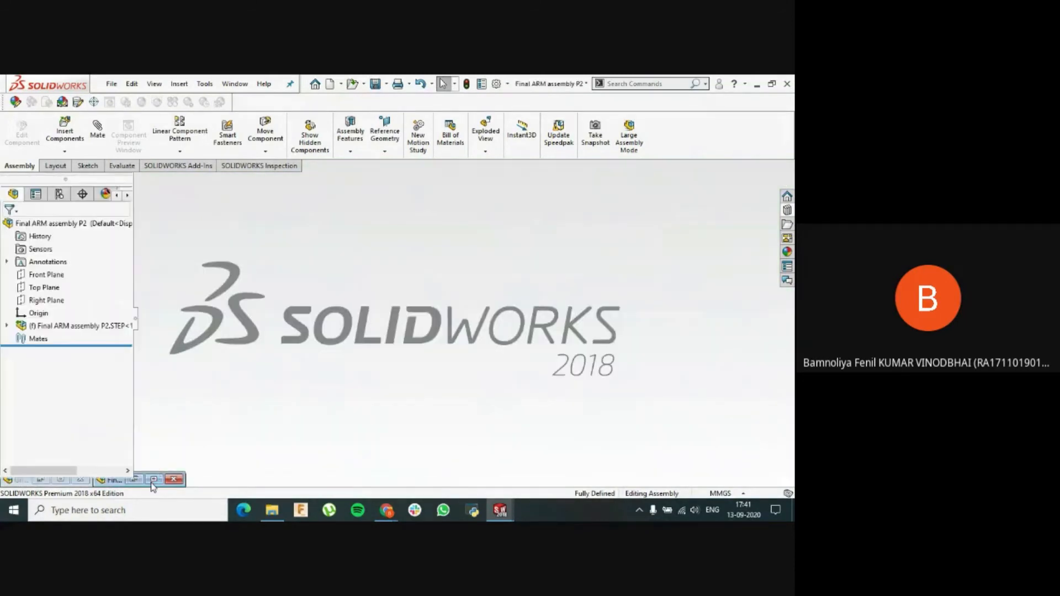
{"action": "scroll", "coordinate": [535, 370], "scroll_direction": "down", "scroll_amount": 10}
{"action": "scroll", "coordinate": [511, 333], "scroll_direction": "down", "scroll_amount": 1}
{"action": "mouse_move", "coordinate": [511, 334]}
{"action": "middle_mouse_down"}
{"action": "mouse_move", "coordinate": [521, 342]}
{"action": "mouse_move", "coordinate": [507, 328]}
{"action": "middle_mouse_up"}
{"action": "scroll", "coordinate": [507, 327], "scroll_direction": "down", "scroll_amount": 1}
{"action": "scroll", "coordinate": [507, 327], "scroll_direction": "down", "scroll_amount": 1}
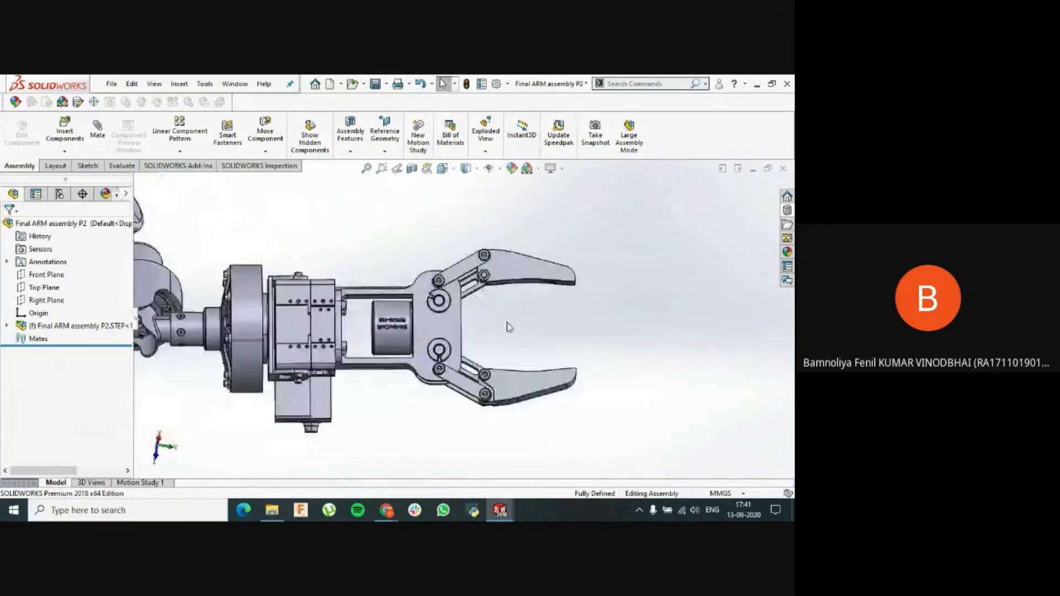
{"action": "scroll", "coordinate": [507, 324], "scroll_direction": "down", "scroll_amount": 1}
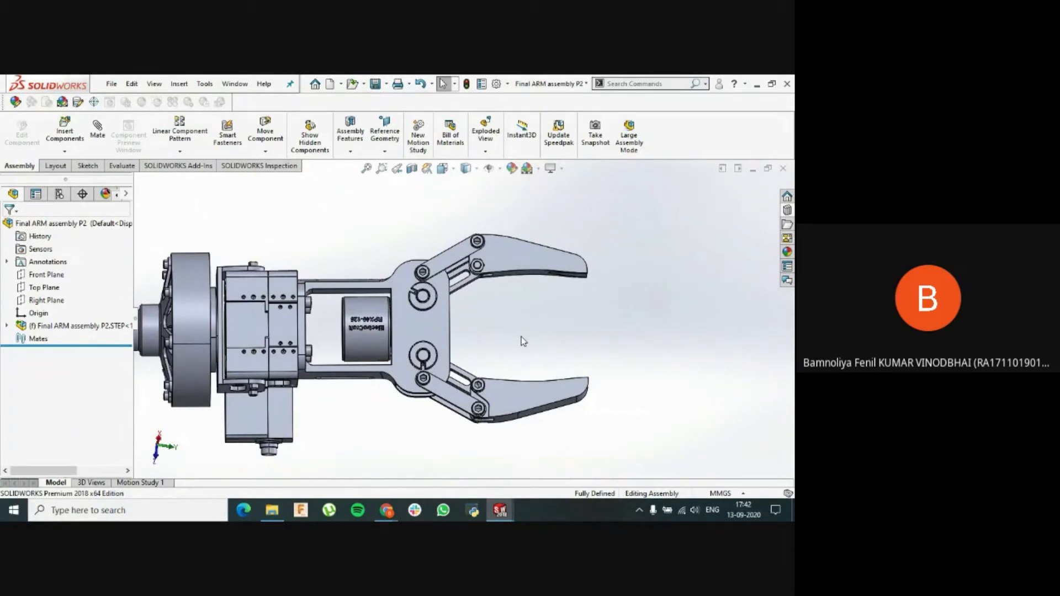
{"action": "scroll", "coordinate": [513, 338], "scroll_direction": "up", "scroll_amount": 2}
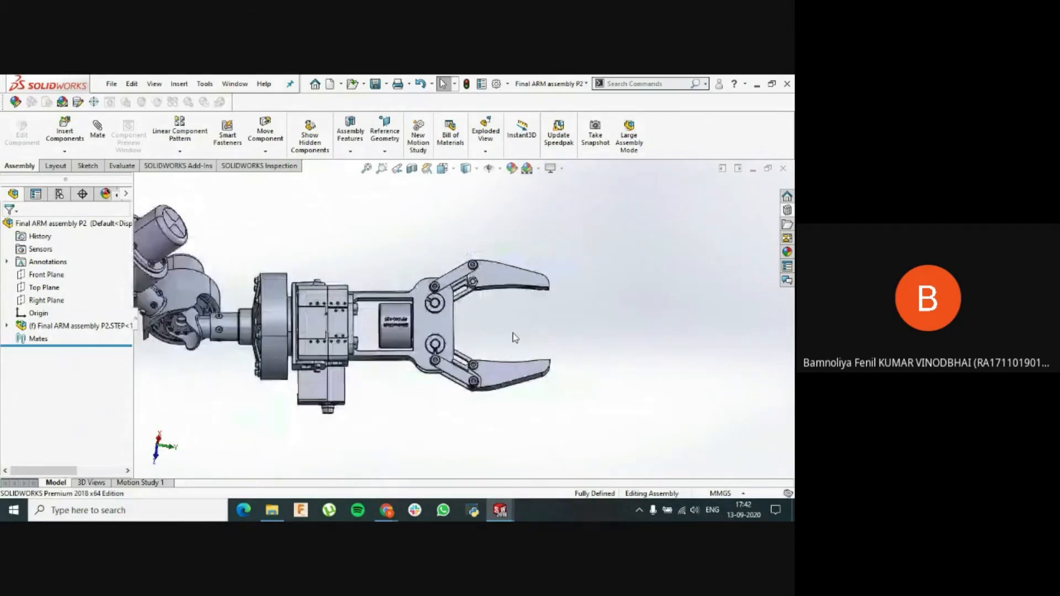
{"action": "scroll", "coordinate": [514, 338], "scroll_direction": "up", "scroll_amount": 2}
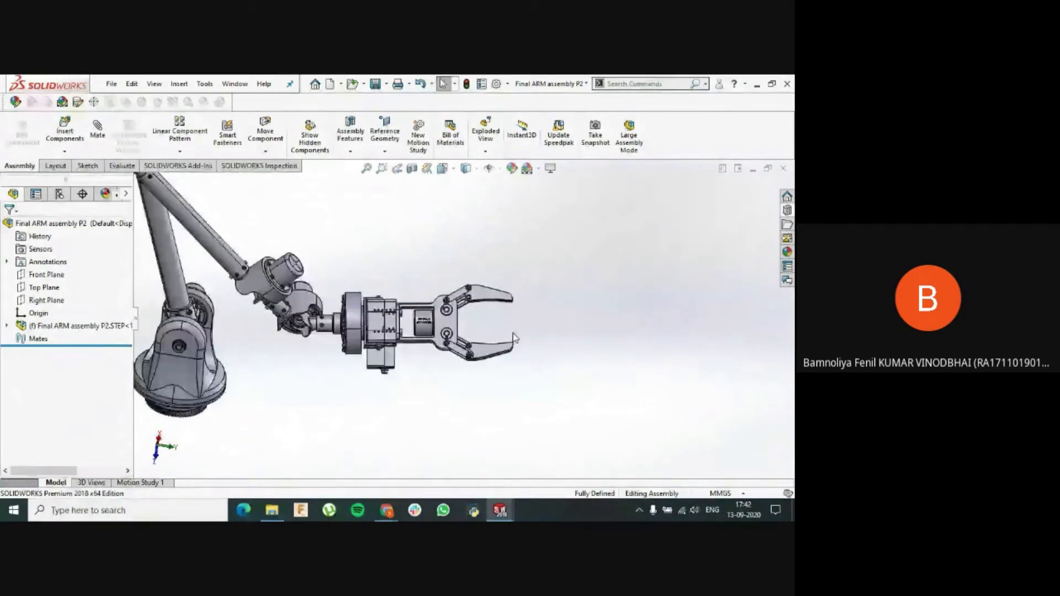
{"action": "middle_click_drag", "start_coordinate": [513, 338], "coordinate": [389, 299]}
- Return to the Gripper assembly and swing the original LEFT finger and its four bar link inward to close the gripper
{"action": "key", "text": "ctrl+Tab"}
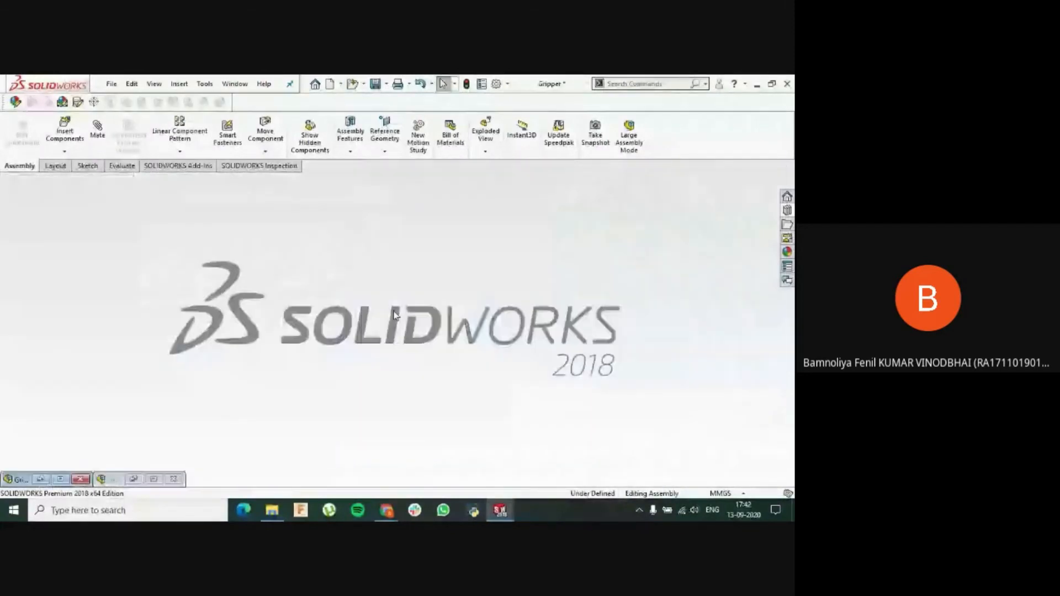
{"action": "left_click", "coordinate": [57, 480]}
{"action": "left_click_drag", "start_coordinate": [357, 323], "coordinate": [381, 282]}
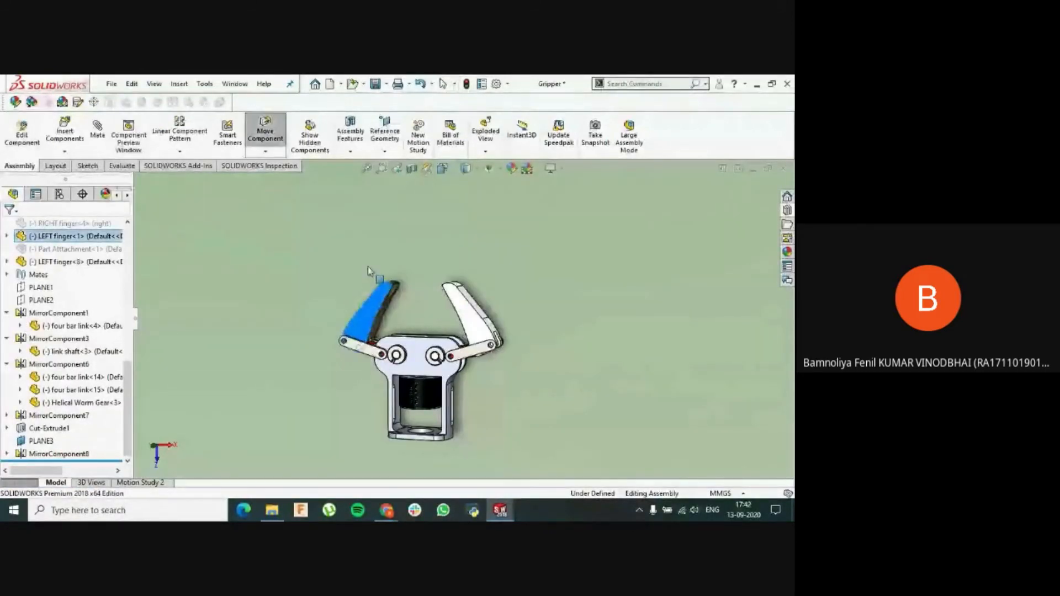
{"action": "key", "text": "Escape"}
{"action": "scroll", "coordinate": [359, 334], "scroll_direction": "down", "scroll_amount": 5}
{"action": "left_click_drag", "start_coordinate": [379, 354], "coordinate": [393, 353]}
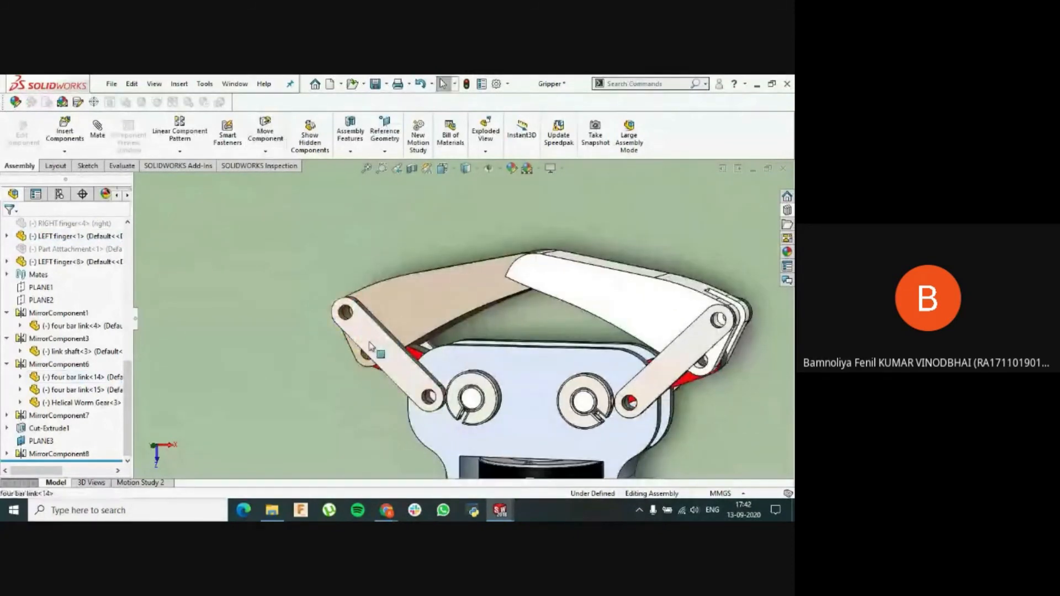
{"action": "left_click", "coordinate": [288, 376]}
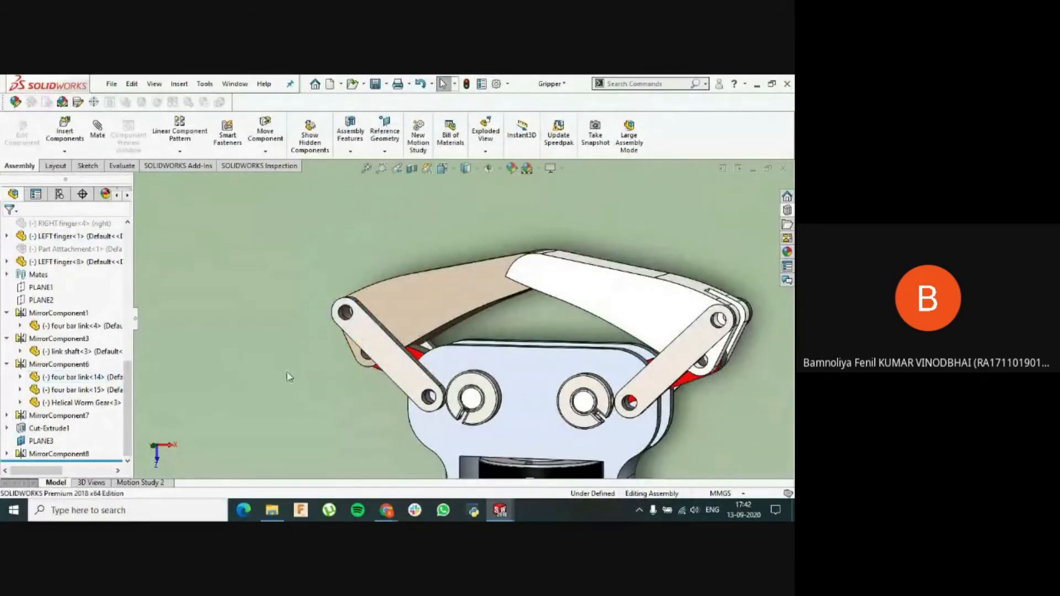
{"action": "middle_click_drag", "start_coordinate": [286, 377], "coordinate": [298, 387]}
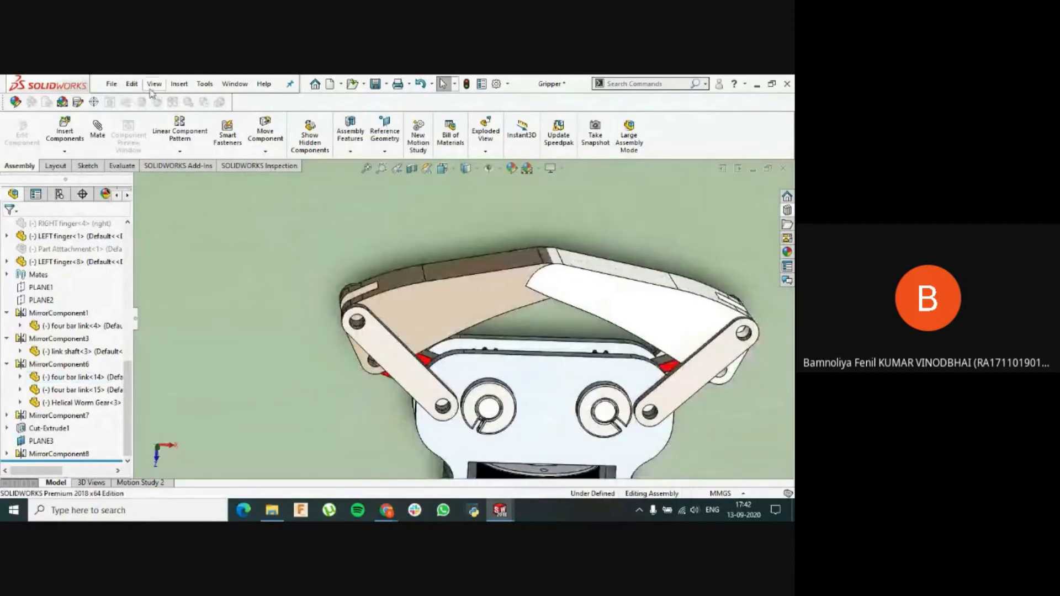
- Create a drawing from the Gripper assembly on a standard A2 (ANSI) Landscape sheet with its sheet format displayed
{"action": "left_click", "coordinate": [112, 85]}
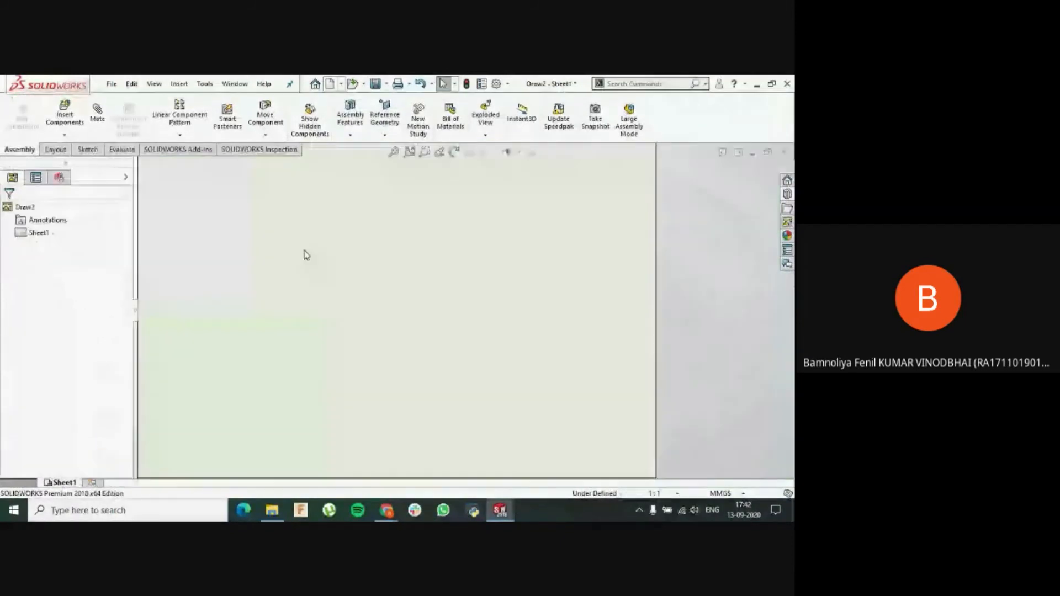
{"action": "scroll", "coordinate": [344, 274], "scroll_direction": "down", "scroll_amount": 1}
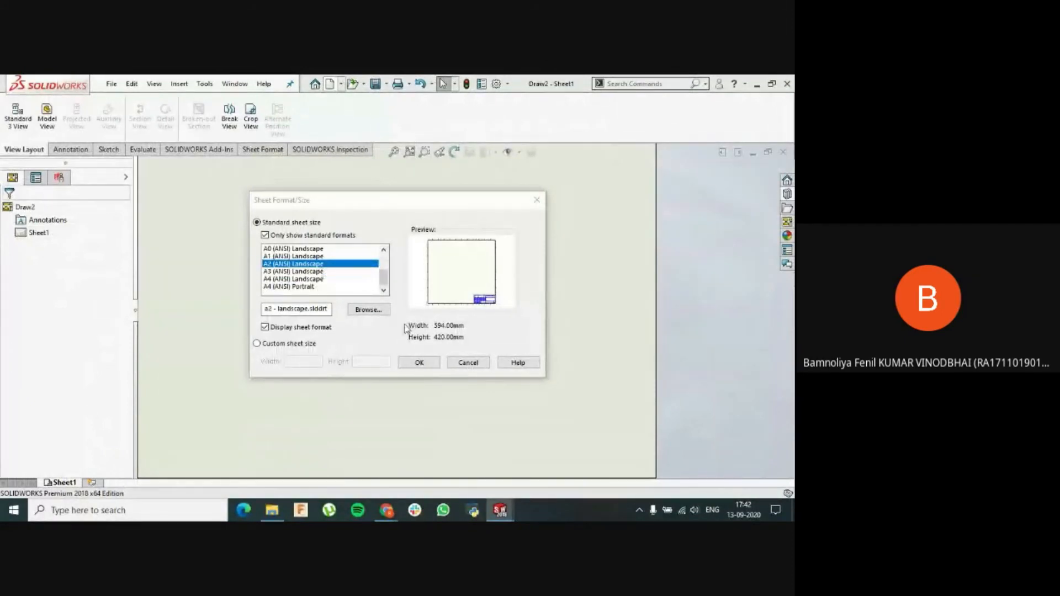
{"action": "left_click", "coordinate": [421, 362]}
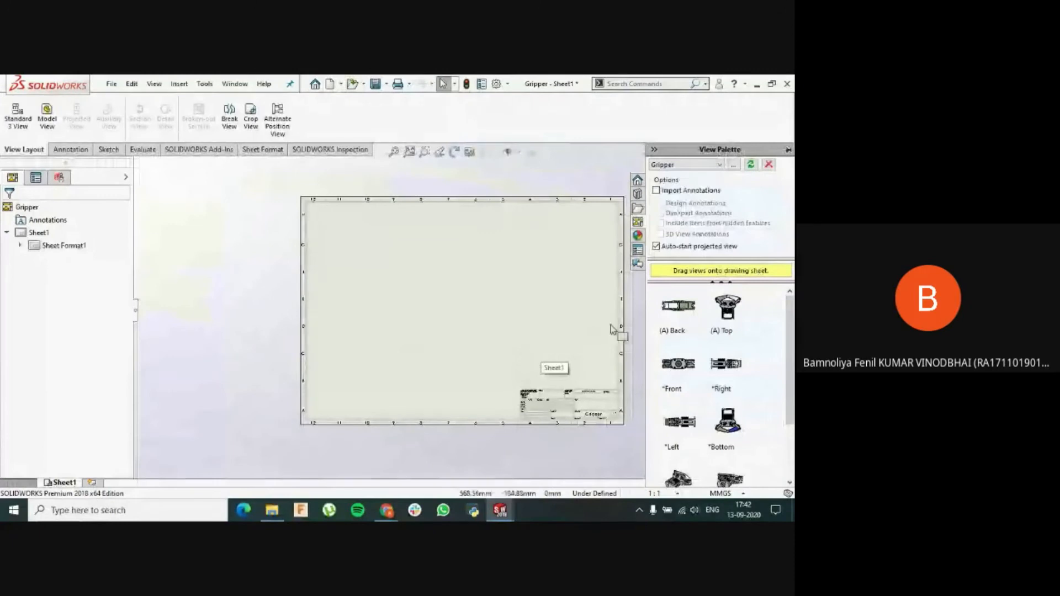
- Place the Gripper's (A) Top view in the upper-left area of the drawing sheet
{"action": "scroll", "coordinate": [721, 344], "scroll_direction": "down", "scroll_amount": 2}
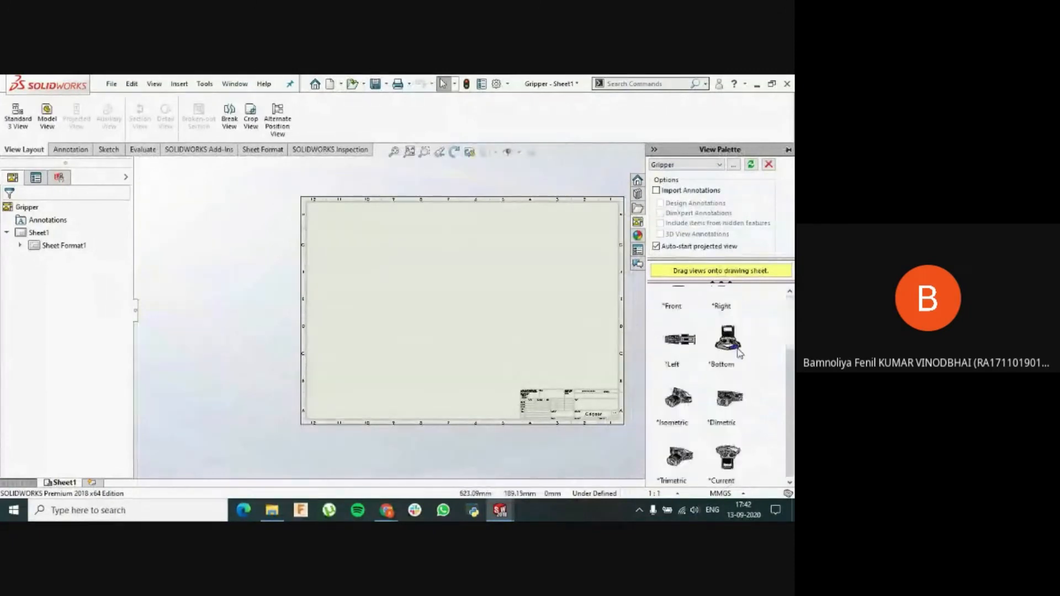
{"action": "scroll", "coordinate": [722, 343], "scroll_direction": "up", "scroll_amount": 2}
{"action": "scroll", "coordinate": [721, 336], "scroll_direction": "down", "scroll_amount": 2}
{"action": "scroll", "coordinate": [722, 352], "scroll_direction": "up", "scroll_amount": 2}
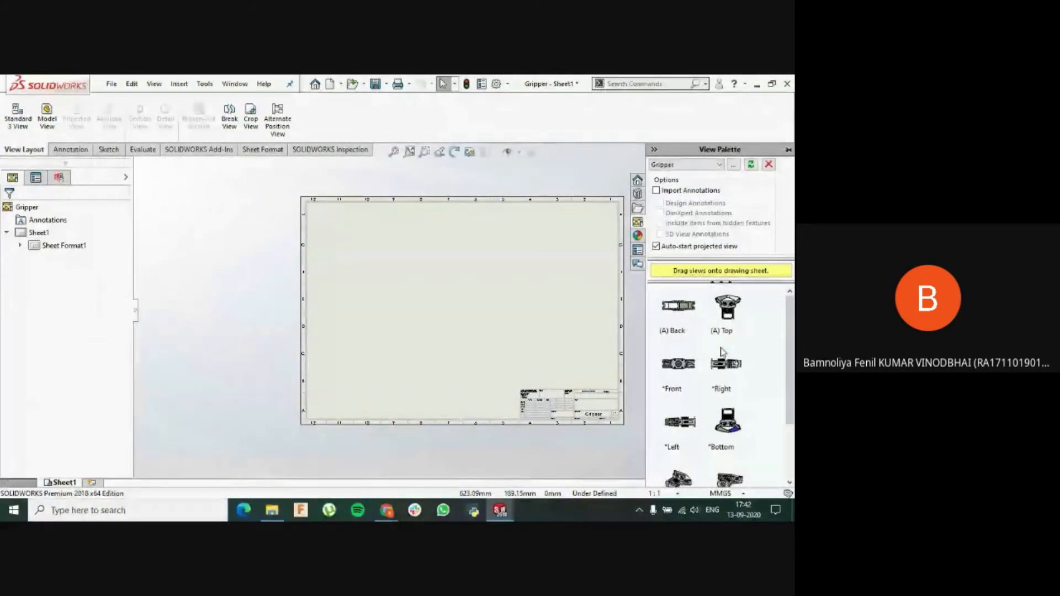
{"action": "left_click_drag", "start_coordinate": [726, 307], "coordinate": [375, 290]}
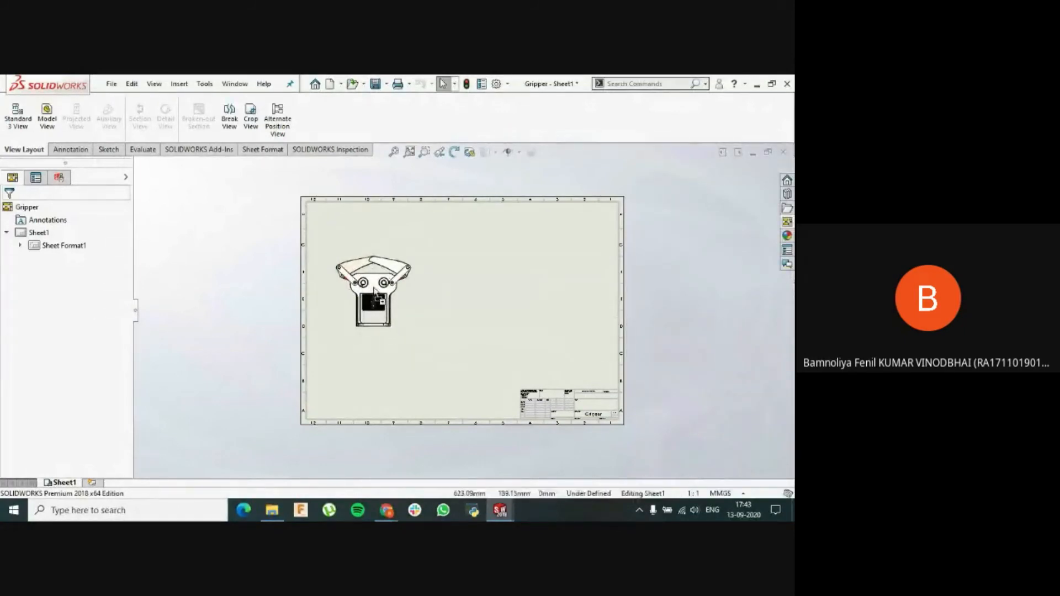
{"action": "left_click_drag", "start_coordinate": [375, 290], "coordinate": [375, 291]}
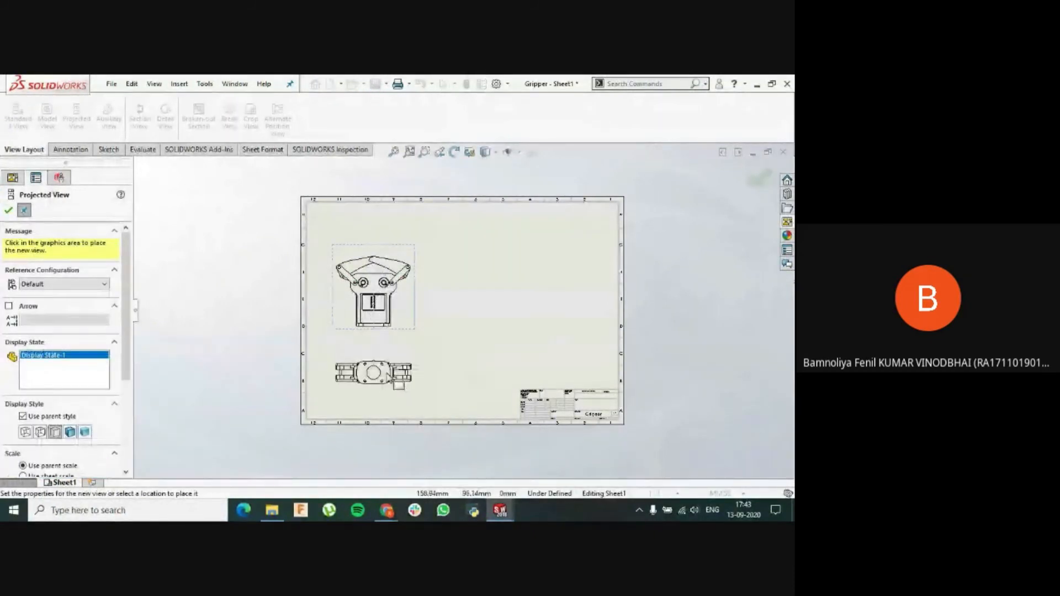
- Add projected views of the gripper below and to the right of the parent view, plus a diagonal isometric projection, and finish the placement
{"action": "left_click", "coordinate": [390, 384]}
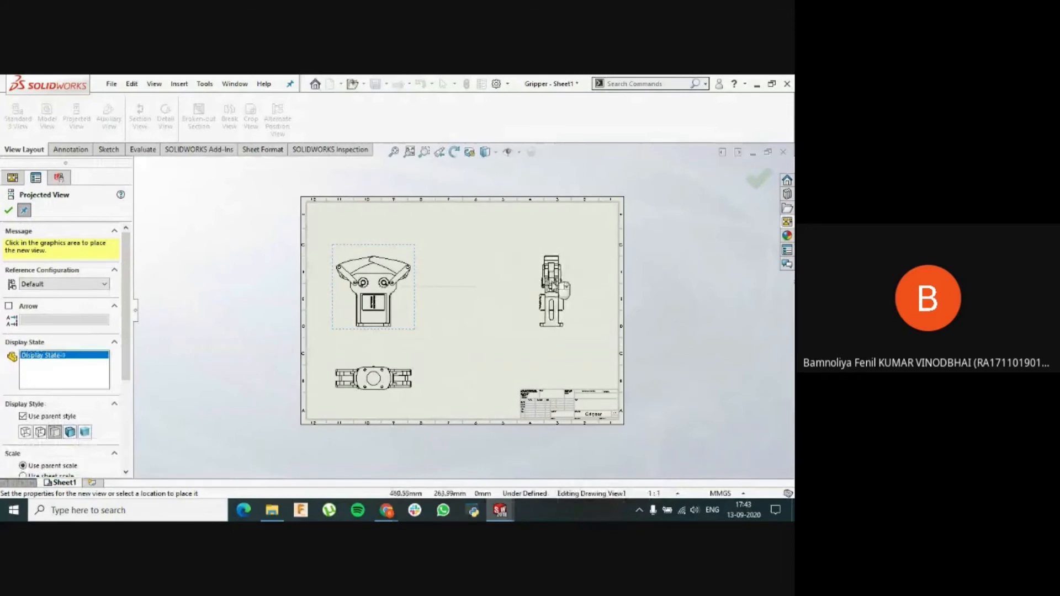
{"action": "left_click", "coordinate": [551, 282]}
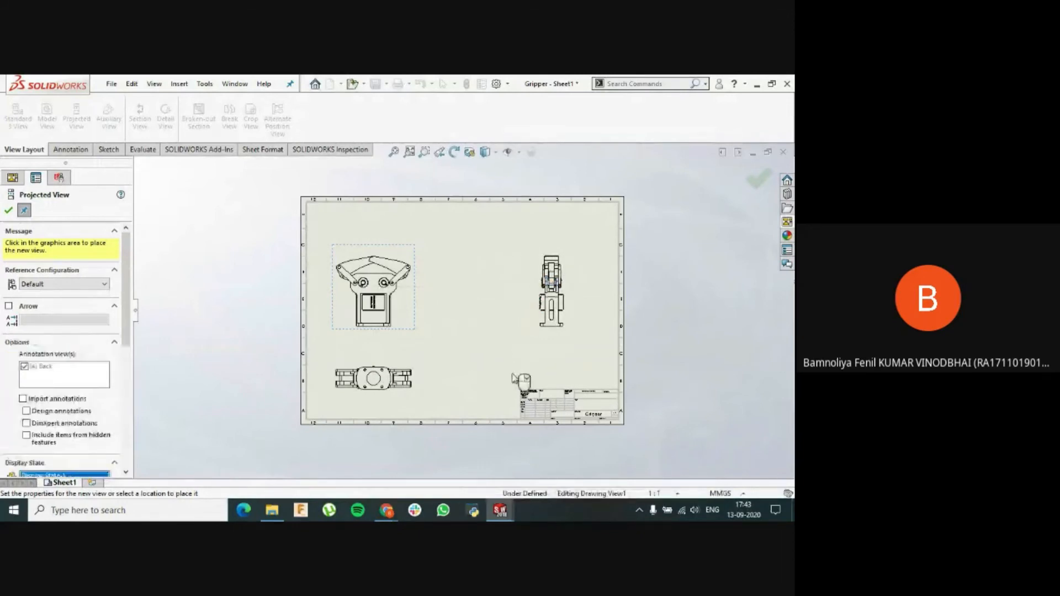
{"action": "left_click", "coordinate": [495, 346]}
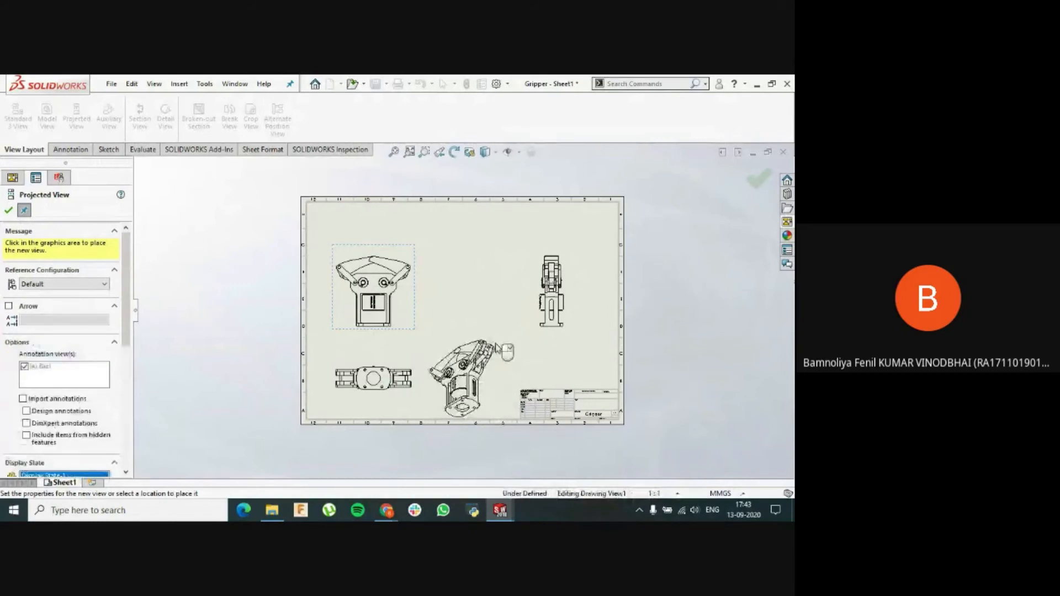
{"action": "left_click", "coordinate": [8, 211]}
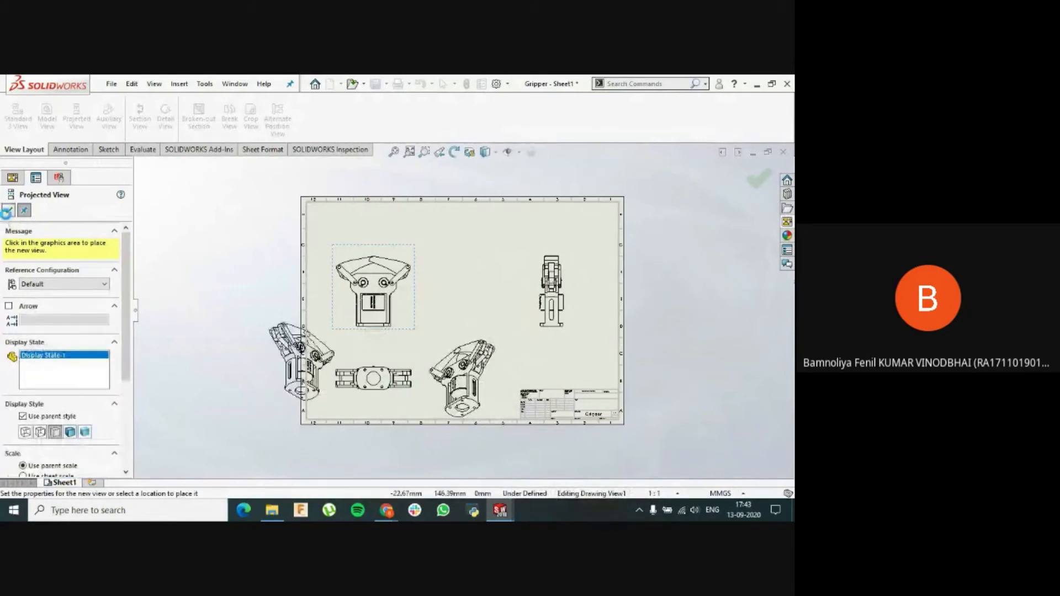
- Dimension the gripper's vertical height in the parent view from the fingertip arc to the base, placing the dimension beside the view
{"action": "left_click", "coordinate": [69, 150]}
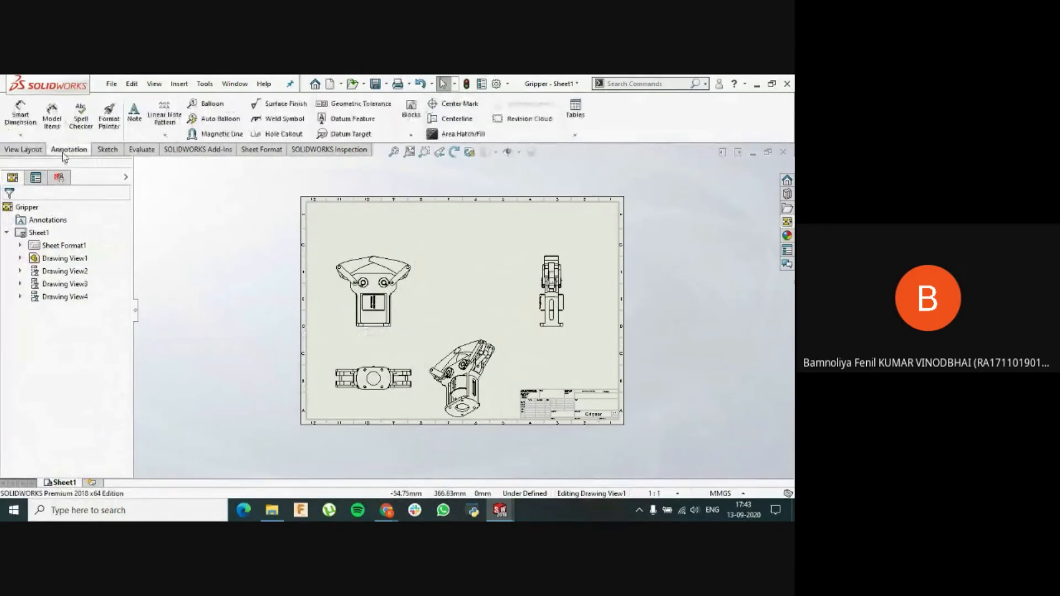
{"action": "scroll", "coordinate": [409, 286], "scroll_direction": "down", "scroll_amount": 1}
{"action": "scroll", "coordinate": [408, 284], "scroll_direction": "down", "scroll_amount": 3}
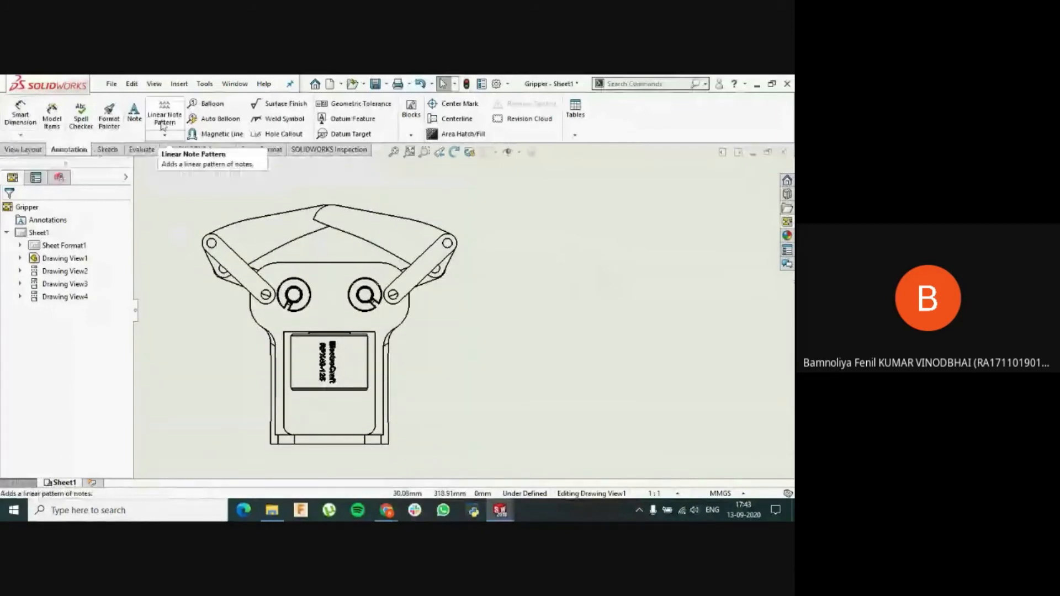
{"action": "left_click", "coordinate": [22, 149]}
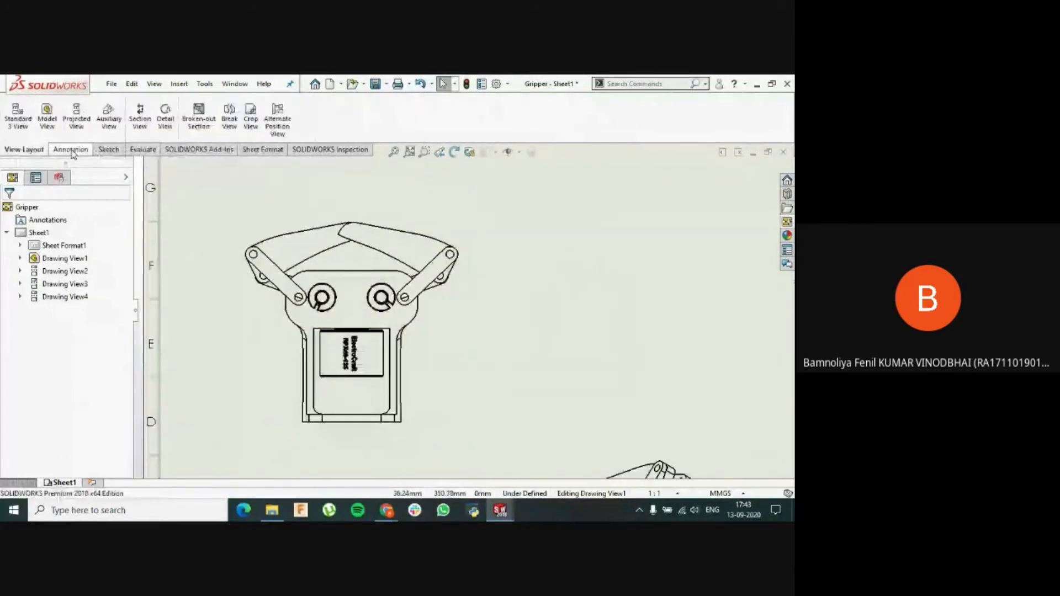
{"action": "left_click", "coordinate": [70, 150]}
{"action": "key", "text": "f"}
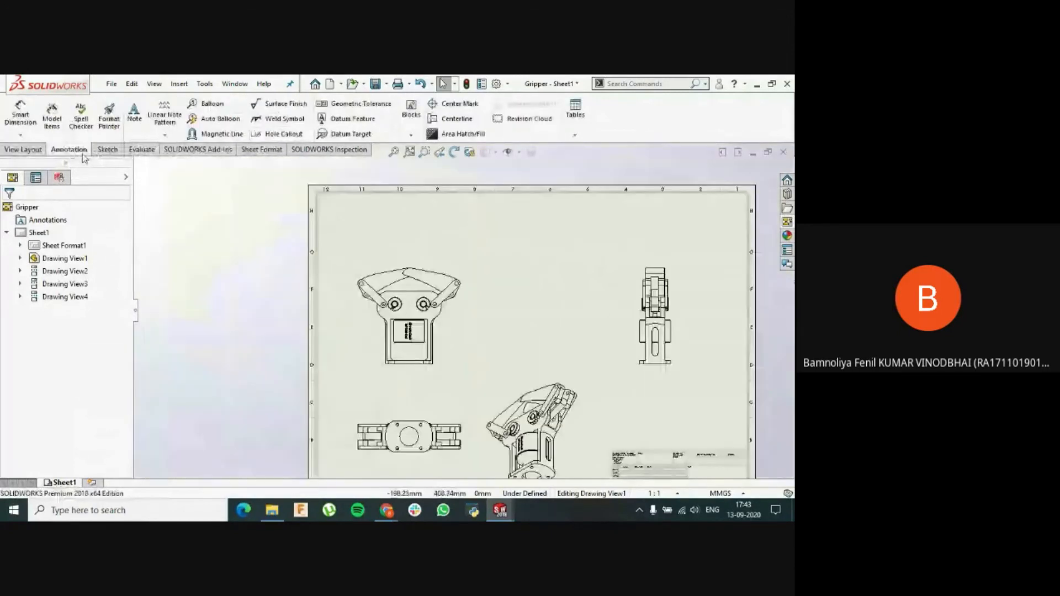
{"action": "left_click", "coordinate": [20, 117]}
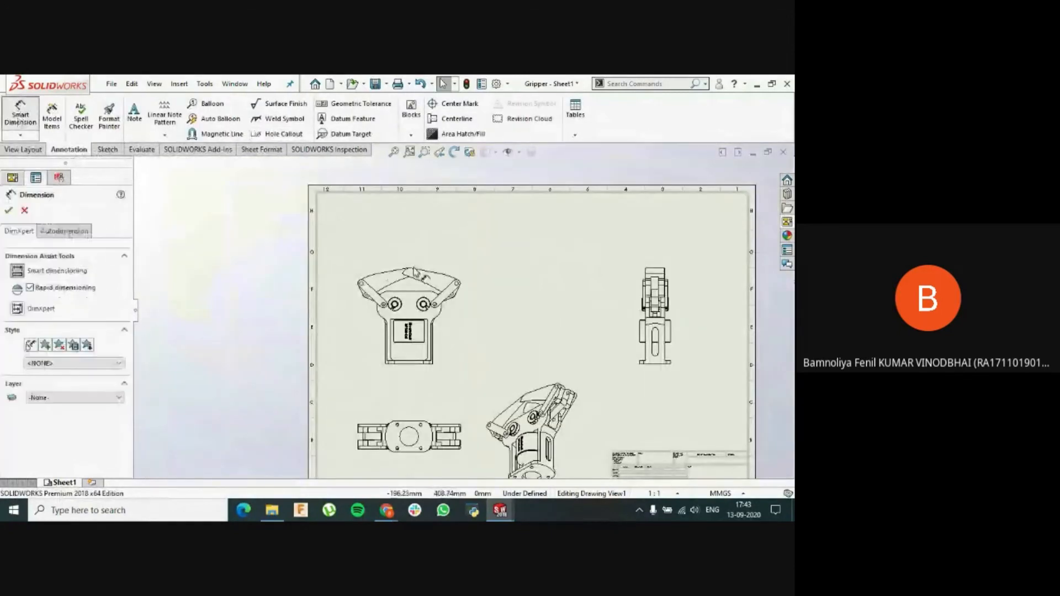
{"action": "left_click", "coordinate": [409, 271]}
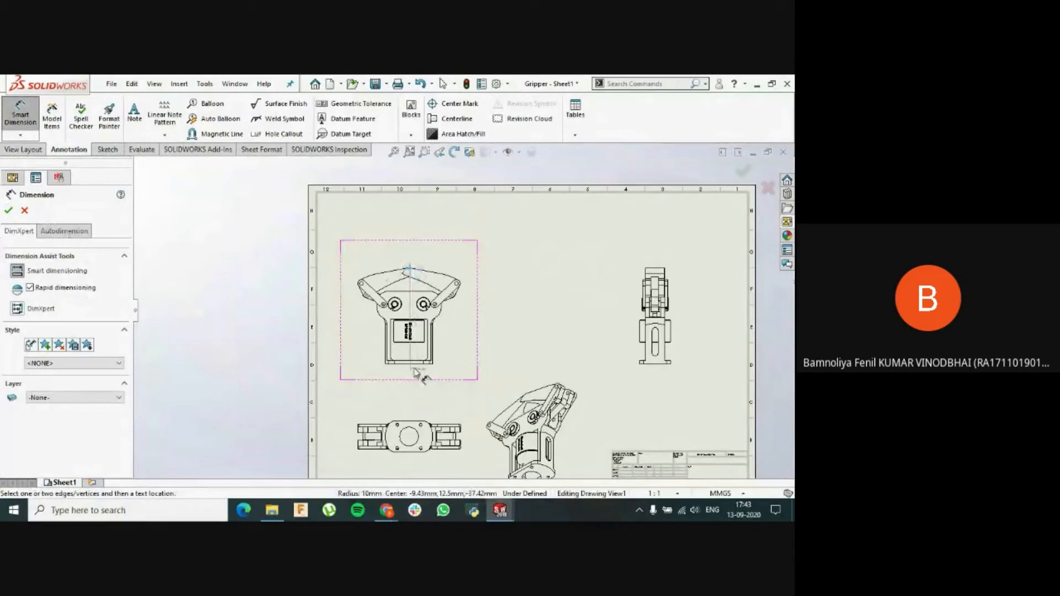
{"action": "left_click", "coordinate": [431, 364]}
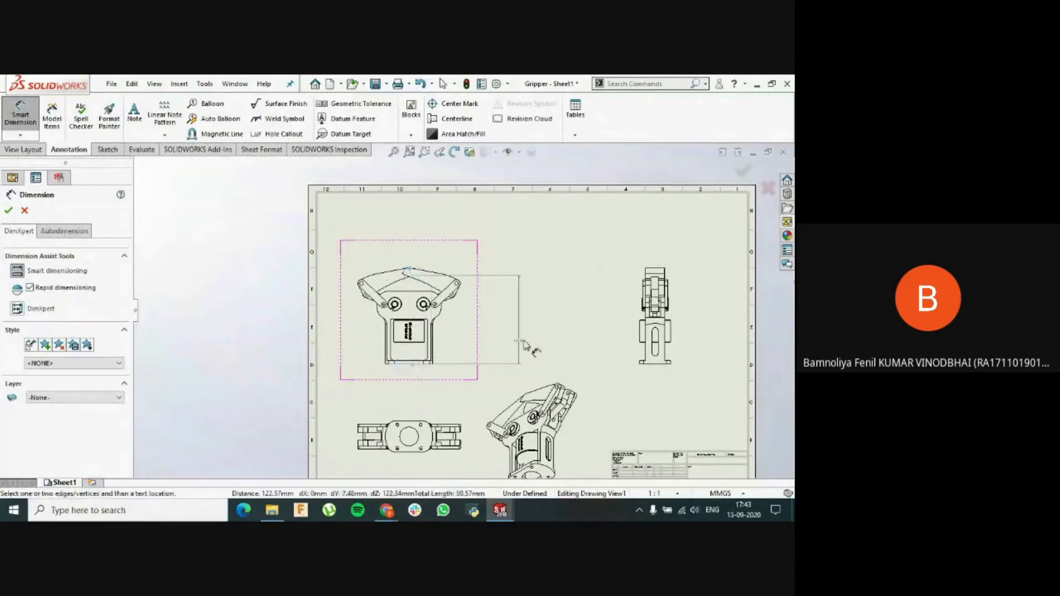
{"action": "left_click", "coordinate": [452, 371]}
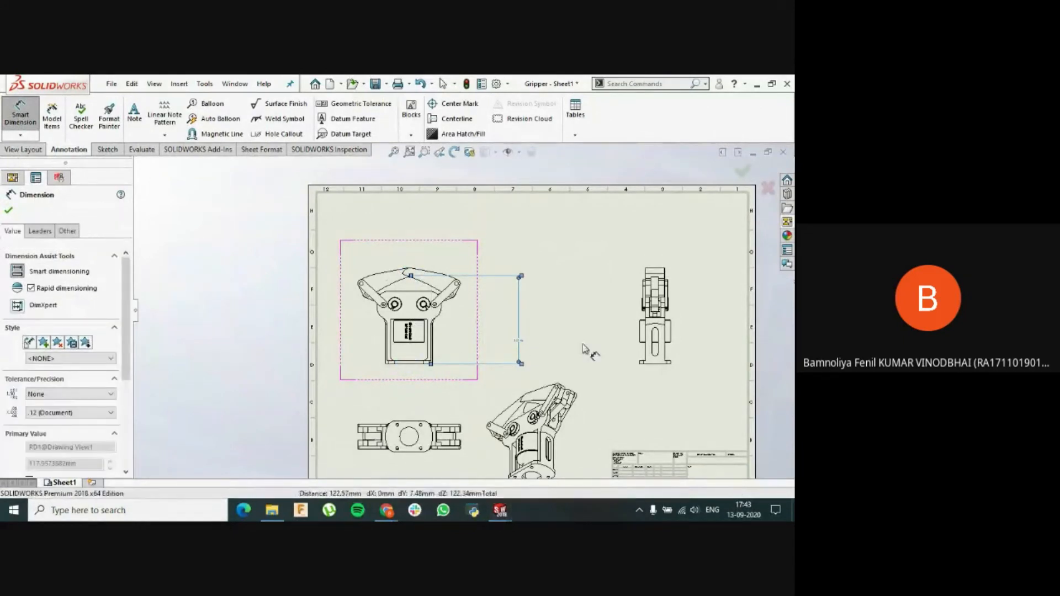
{"action": "key", "text": "z"}
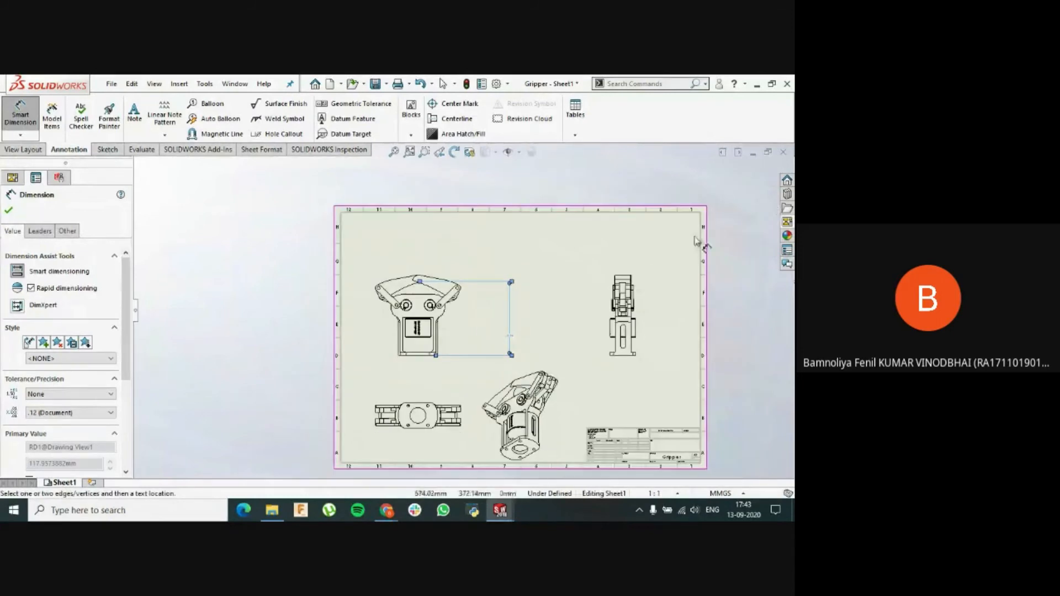
{"action": "key", "text": "Escape"}
- Minimize the drawing, bring up the Final ARM assembly P2 document and examine the robotic arm from several sides
{"action": "left_click", "coordinate": [754, 155]}
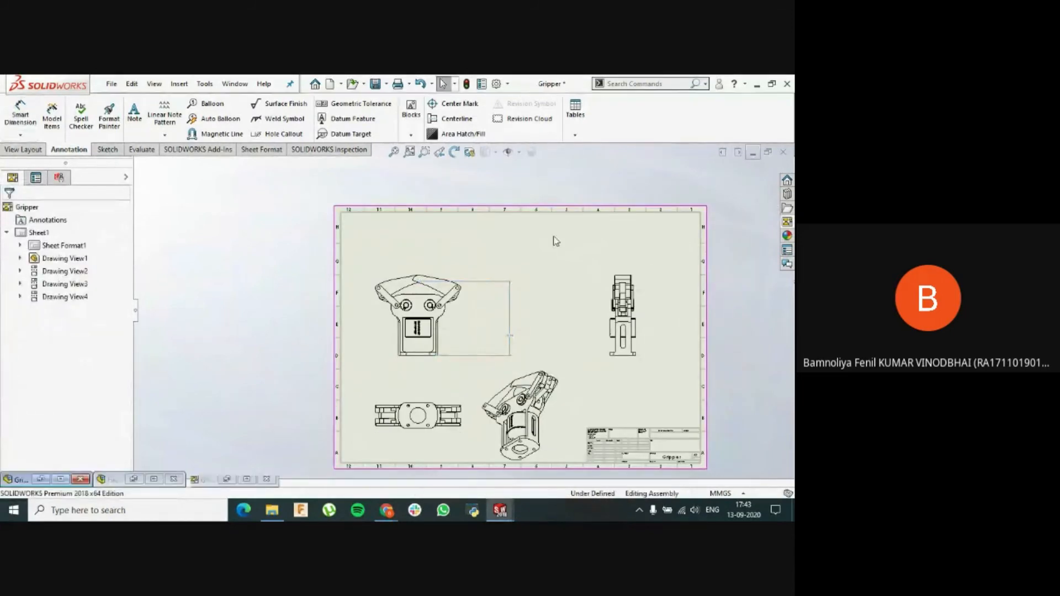
{"action": "left_click", "coordinate": [155, 479]}
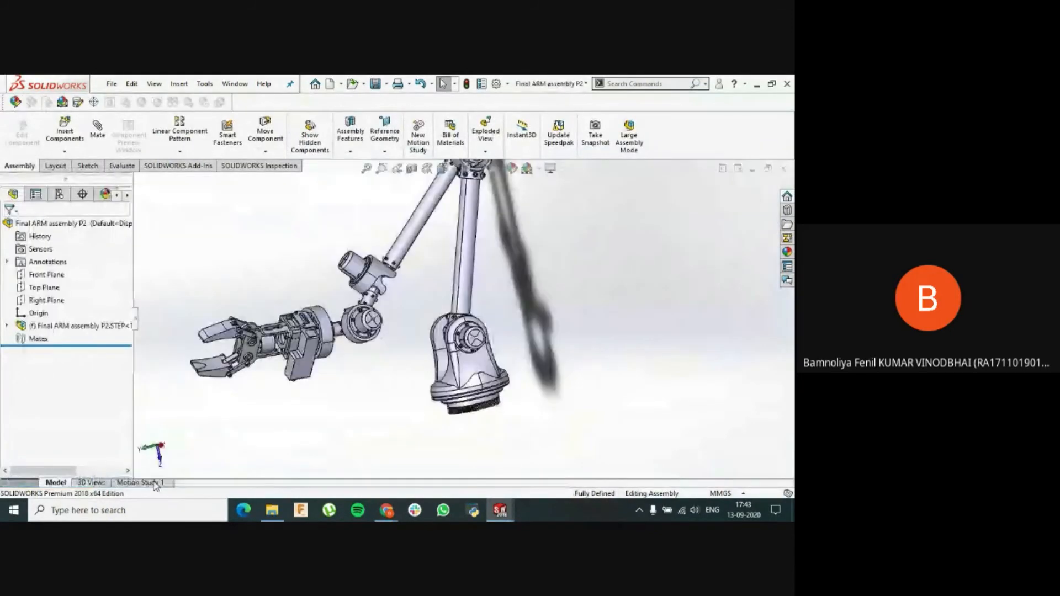
{"action": "scroll", "coordinate": [396, 401], "scroll_direction": "down", "scroll_amount": 3}
{"action": "middle_click_drag", "start_coordinate": [449, 373], "coordinate": [558, 325]}
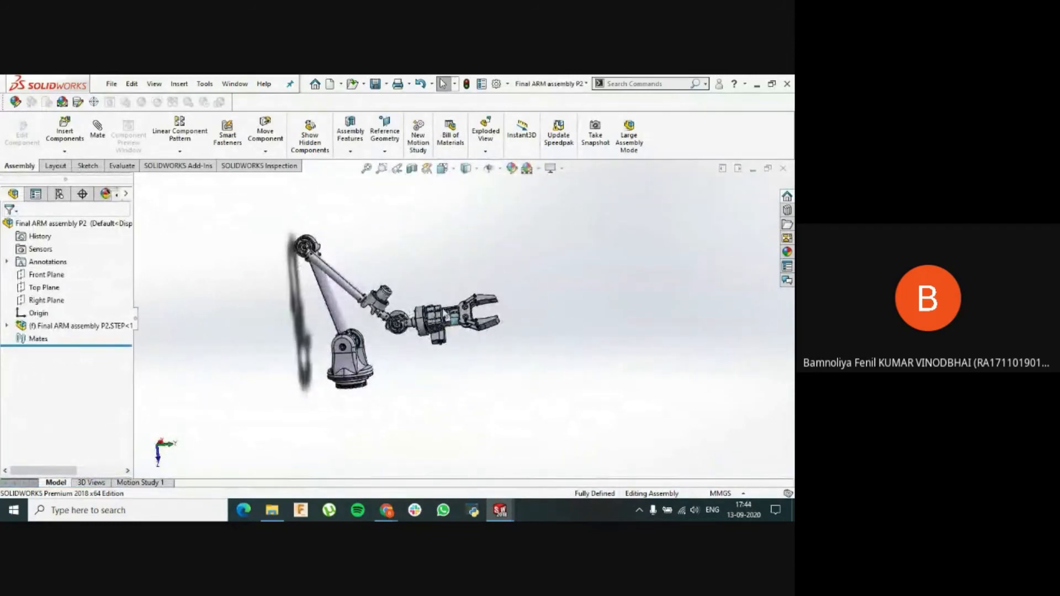
{"action": "scroll", "coordinate": [436, 320], "scroll_direction": "down", "scroll_amount": 2}
{"action": "middle_click_drag", "start_coordinate": [371, 347], "coordinate": [314, 395]}
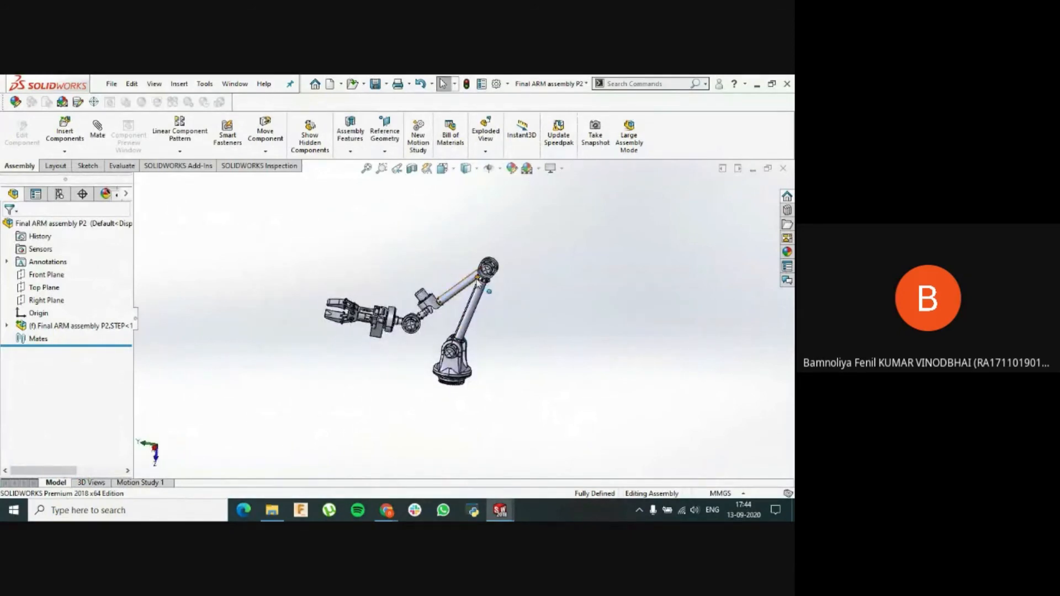
{"action": "scroll", "coordinate": [478, 282], "scroll_direction": "down", "scroll_amount": 2}
{"action": "middle_click_drag", "start_coordinate": [437, 339], "coordinate": [457, 362]}
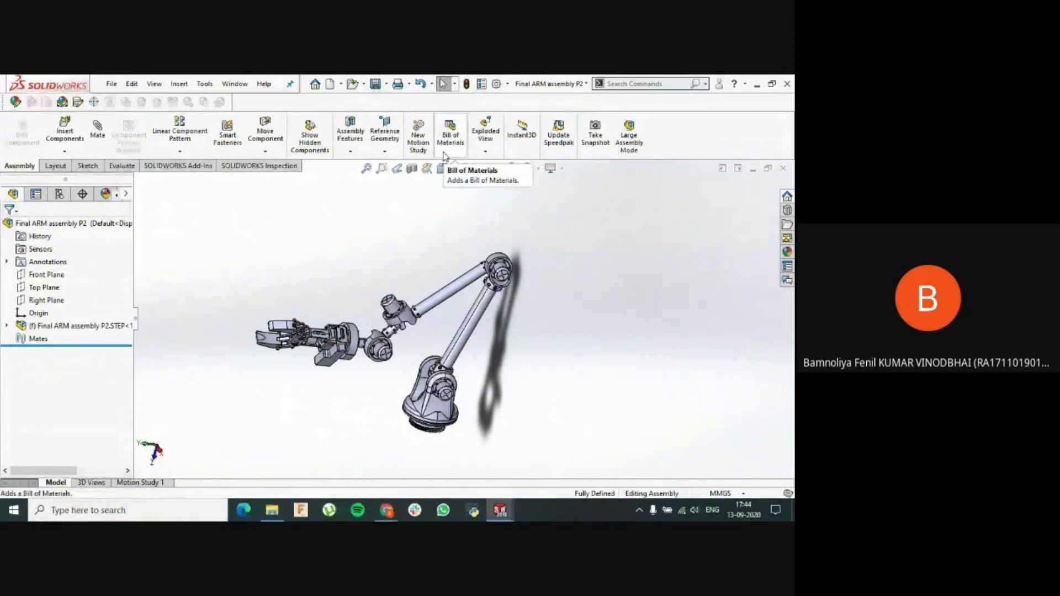
{"action": "mouse_move", "coordinate": [440, 326]}
{"action": "middle_mouse_down"}
{"action": "mouse_move", "coordinate": [412, 331]}
{"action": "mouse_move", "coordinate": [456, 345]}
{"action": "mouse_move", "coordinate": [543, 406]}
{"action": "mouse_move", "coordinate": [430, 343]}
{"action": "middle_mouse_up"}
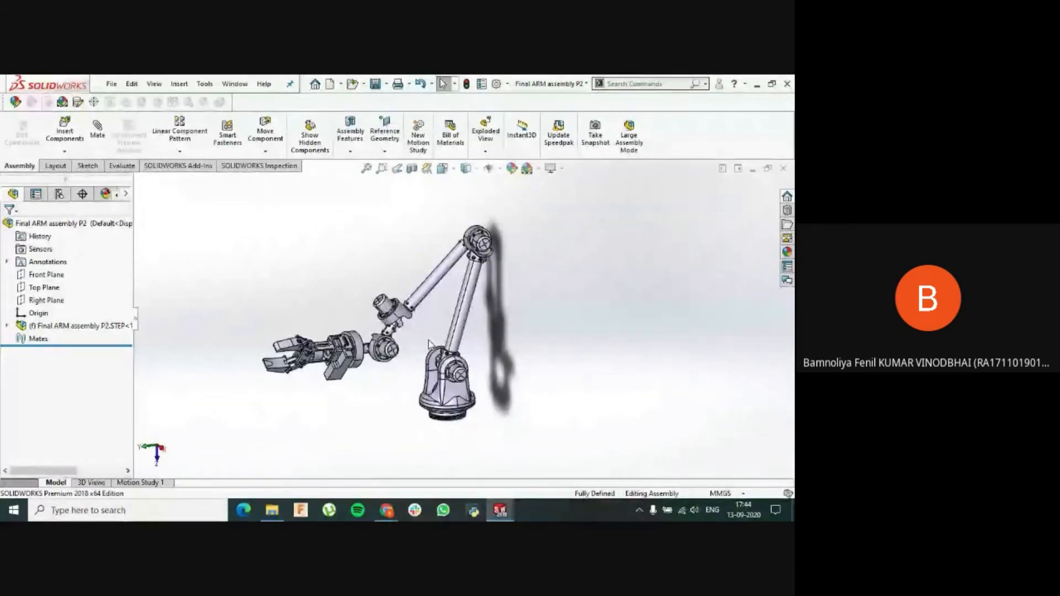
- Expand the imported arm subassembly and locate its Joint R2, R1-pipe connector and Pipe connector Y_center components on the model
{"action": "left_click", "coordinate": [7, 327]}
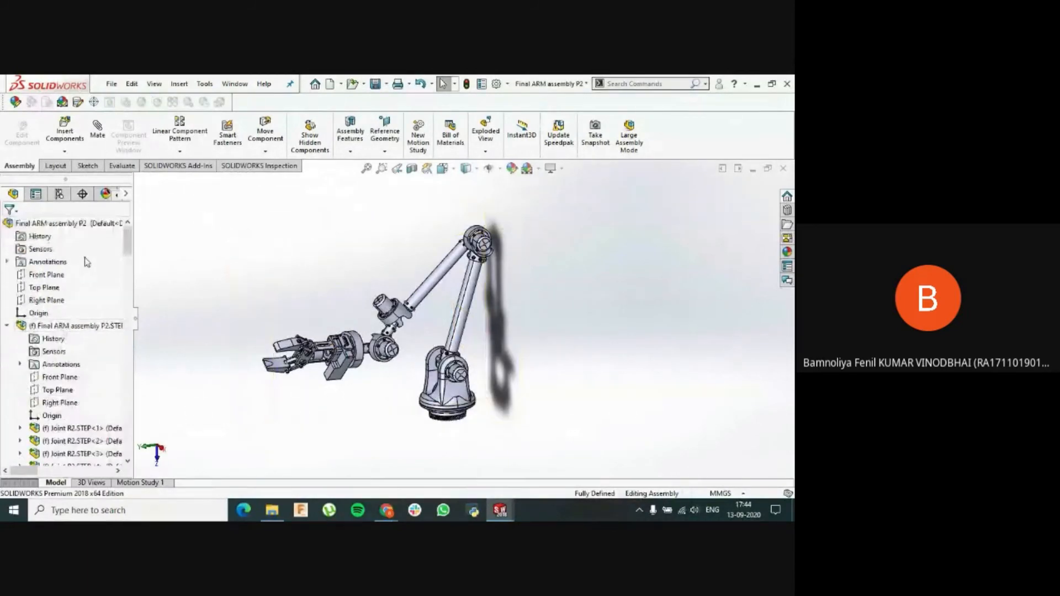
{"action": "scroll", "coordinate": [86, 276], "scroll_direction": "down", "scroll_amount": 5}
{"action": "scroll", "coordinate": [85, 364], "scroll_direction": "up", "scroll_amount": 4}
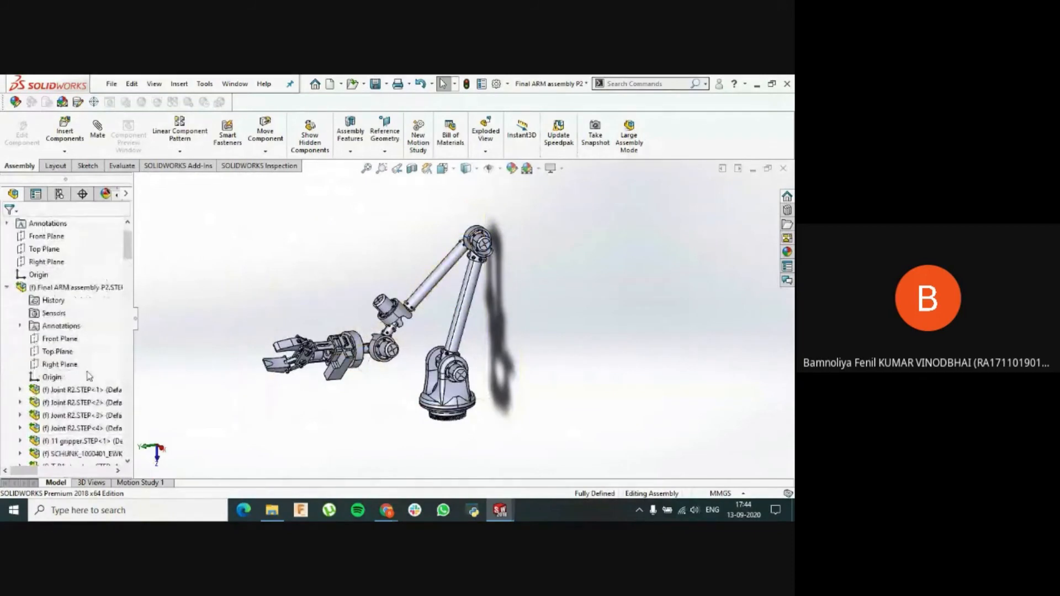
{"action": "left_click", "coordinate": [92, 389]}
{"action": "scroll", "coordinate": [91, 419], "scroll_direction": "down", "scroll_amount": 2}
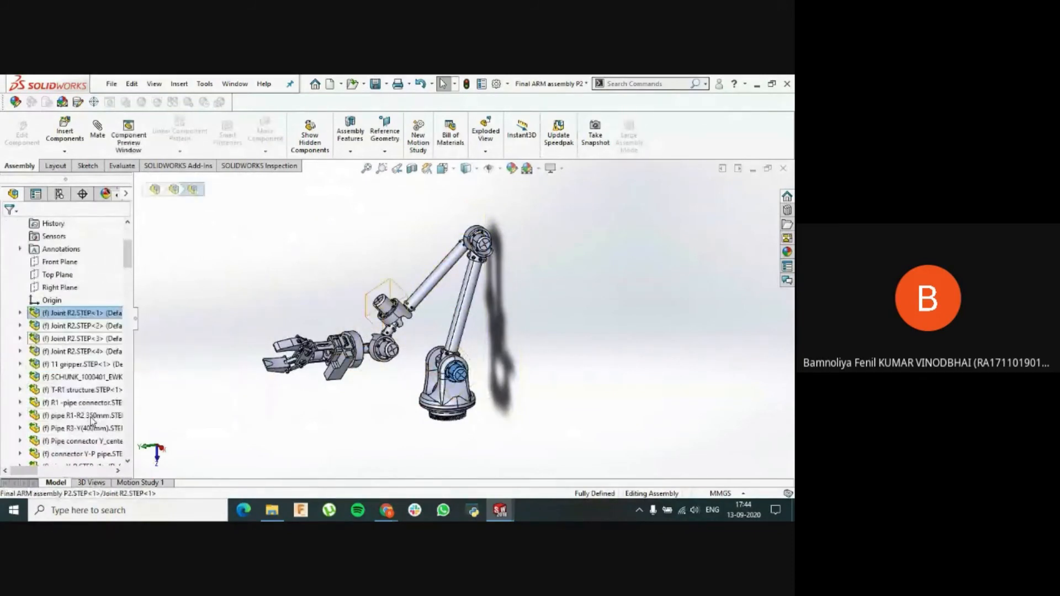
{"action": "left_click", "coordinate": [89, 402]}
{"action": "left_click", "coordinate": [91, 441]}
{"action": "scroll", "coordinate": [94, 441], "scroll_direction": "down", "scroll_amount": 1}
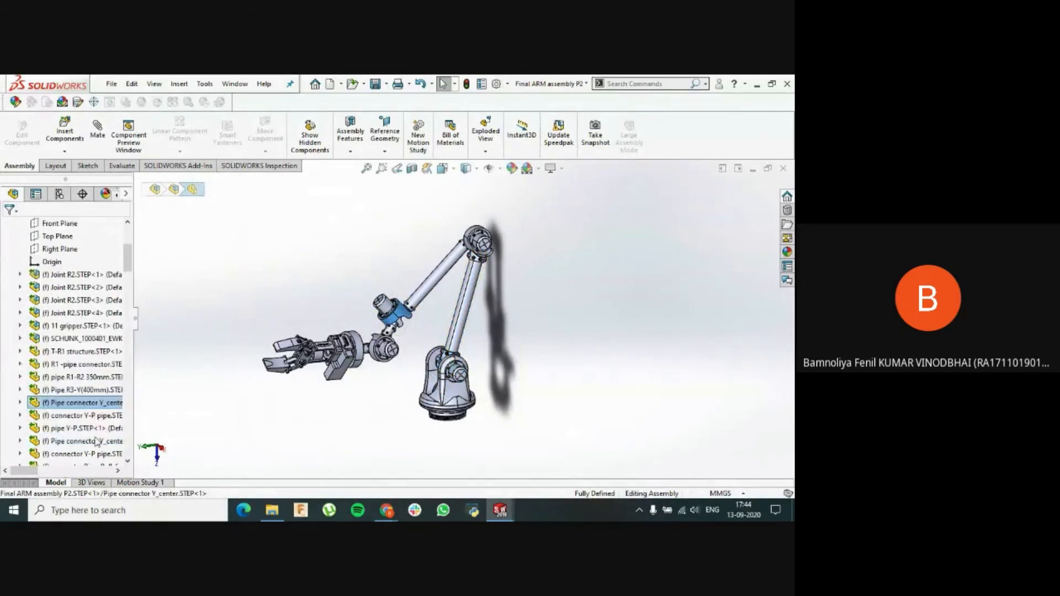
- Review the rest of the arm's component list, including its socket head cap screws, bearings and Mates folder
{"action": "scroll", "coordinate": [78, 425], "scroll_direction": "down", "scroll_amount": 6}
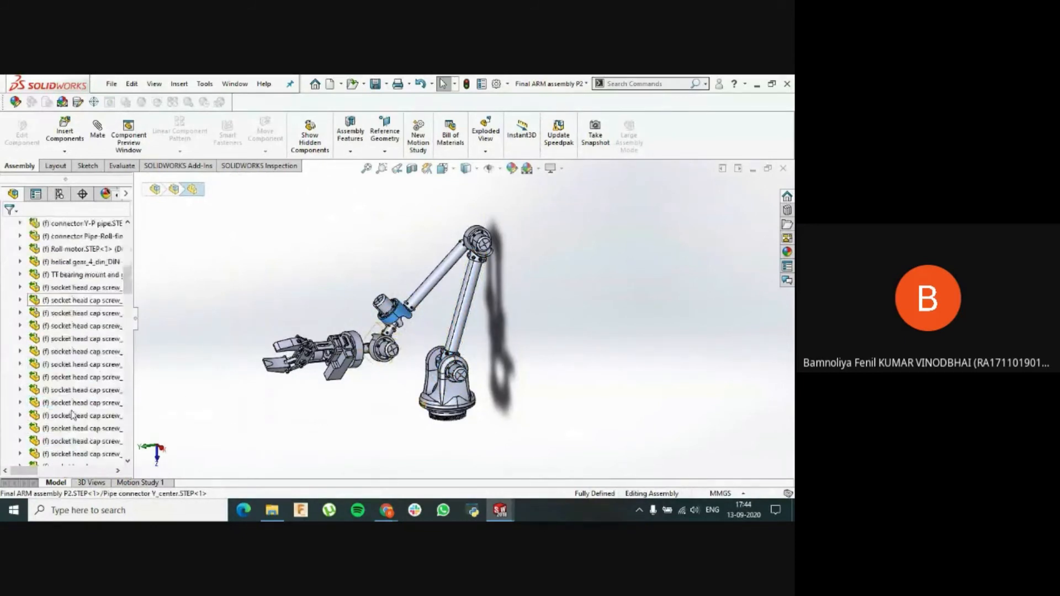
{"action": "scroll", "coordinate": [74, 417], "scroll_direction": "down", "scroll_amount": 5}
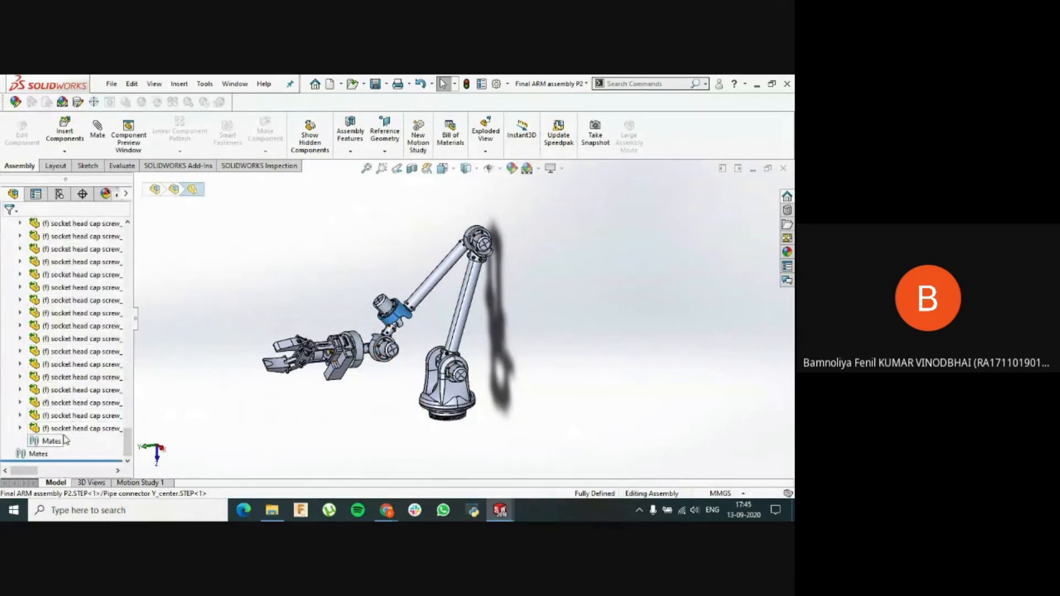
{"action": "left_click", "coordinate": [38, 454]}
{"action": "scroll", "coordinate": [55, 403], "scroll_direction": "up", "scroll_amount": 13}
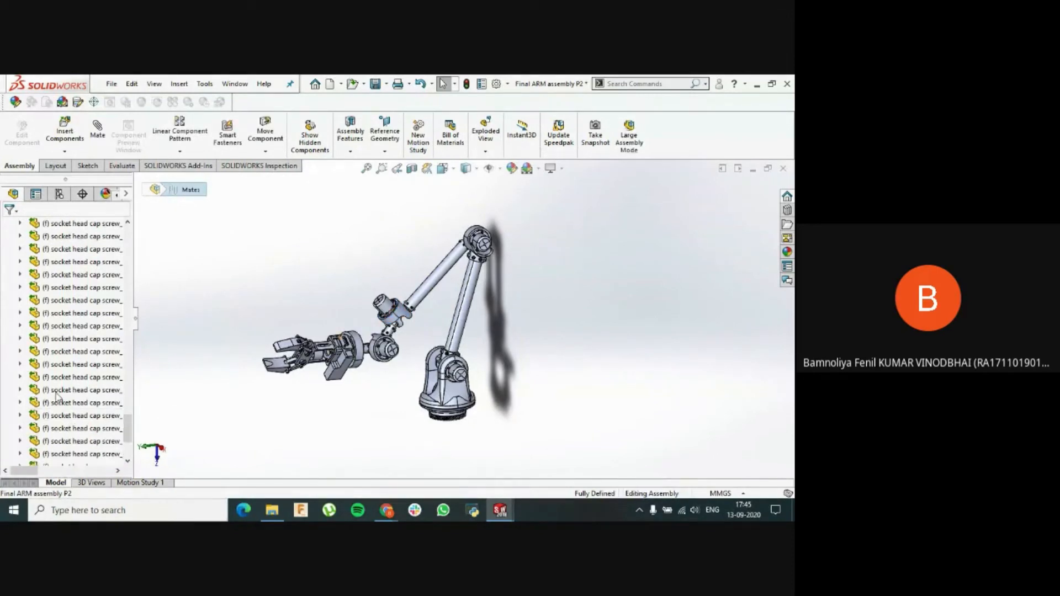
{"action": "middle_click_drag", "start_coordinate": [470, 349], "coordinate": [608, 334]}
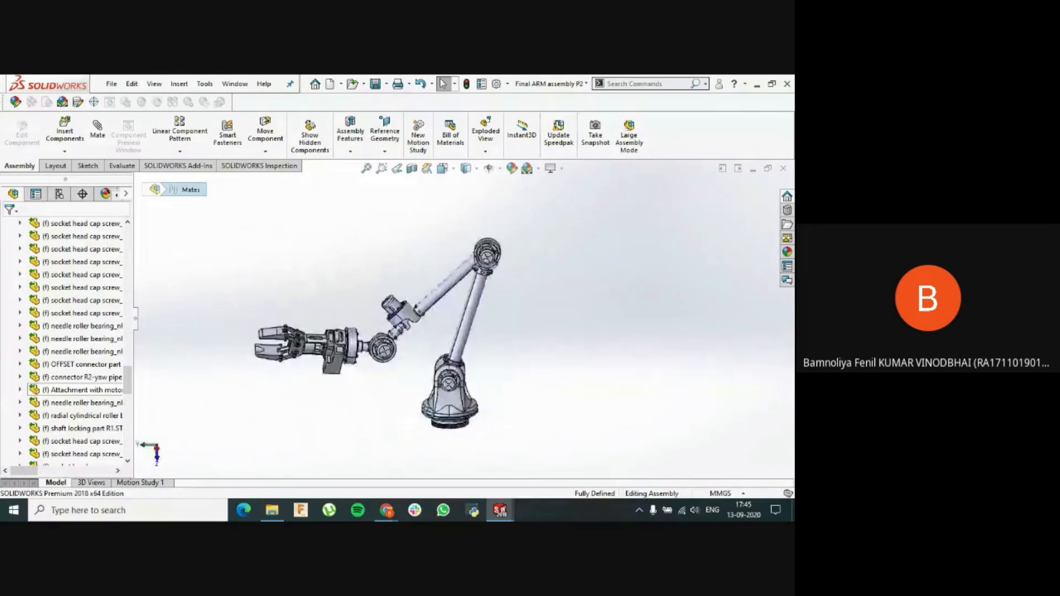
- Minimize the Final ARM assembly P2 document and switch to the Google Meet window
{"action": "left_click", "coordinate": [752, 169]}
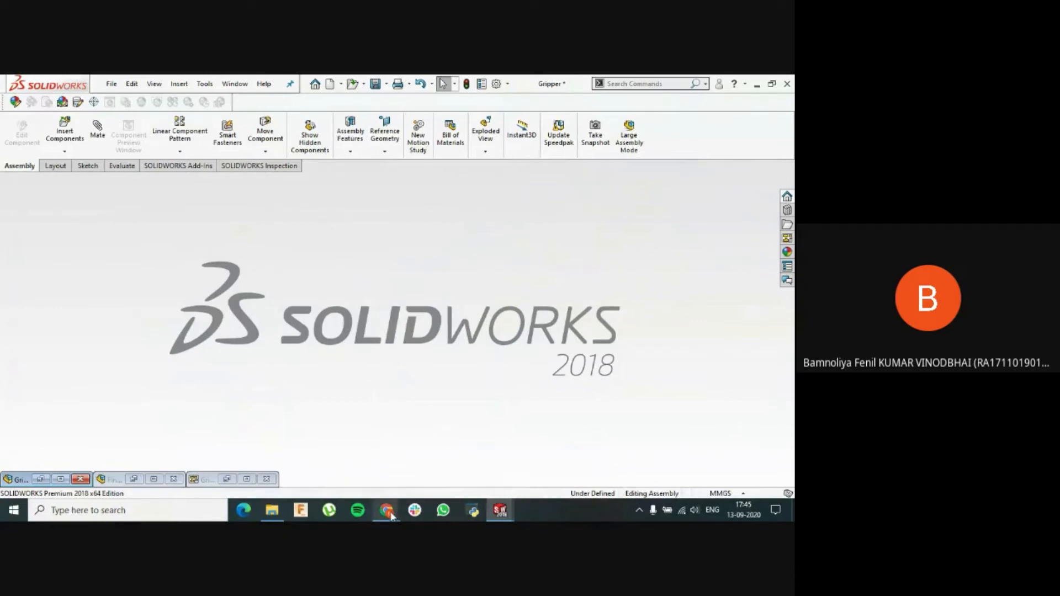
{"action": "mouse_move", "coordinate": [391, 514]}
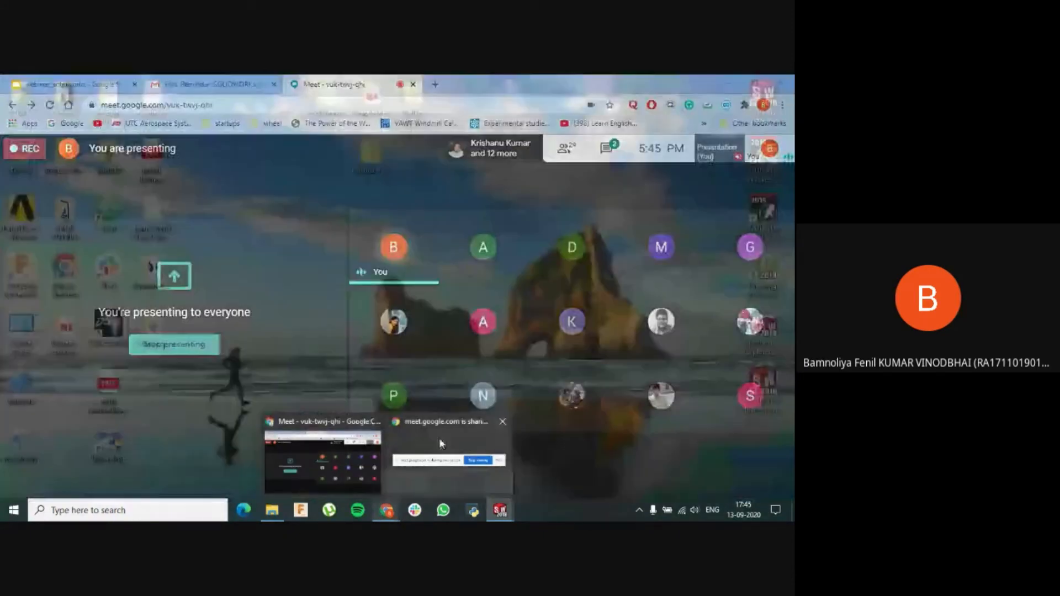
{"action": "key", "text": "alt+Tab"}
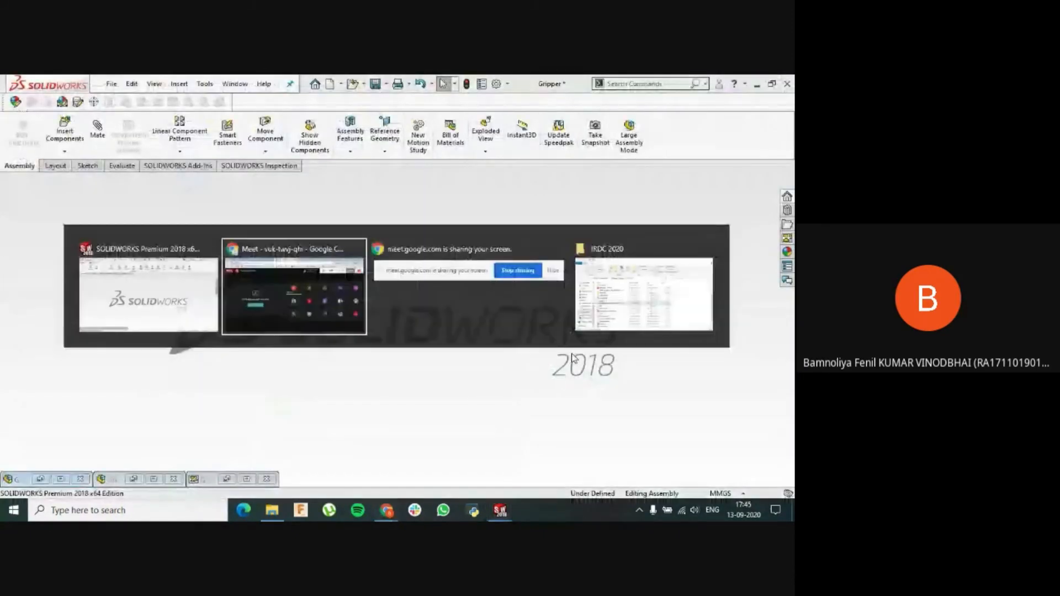